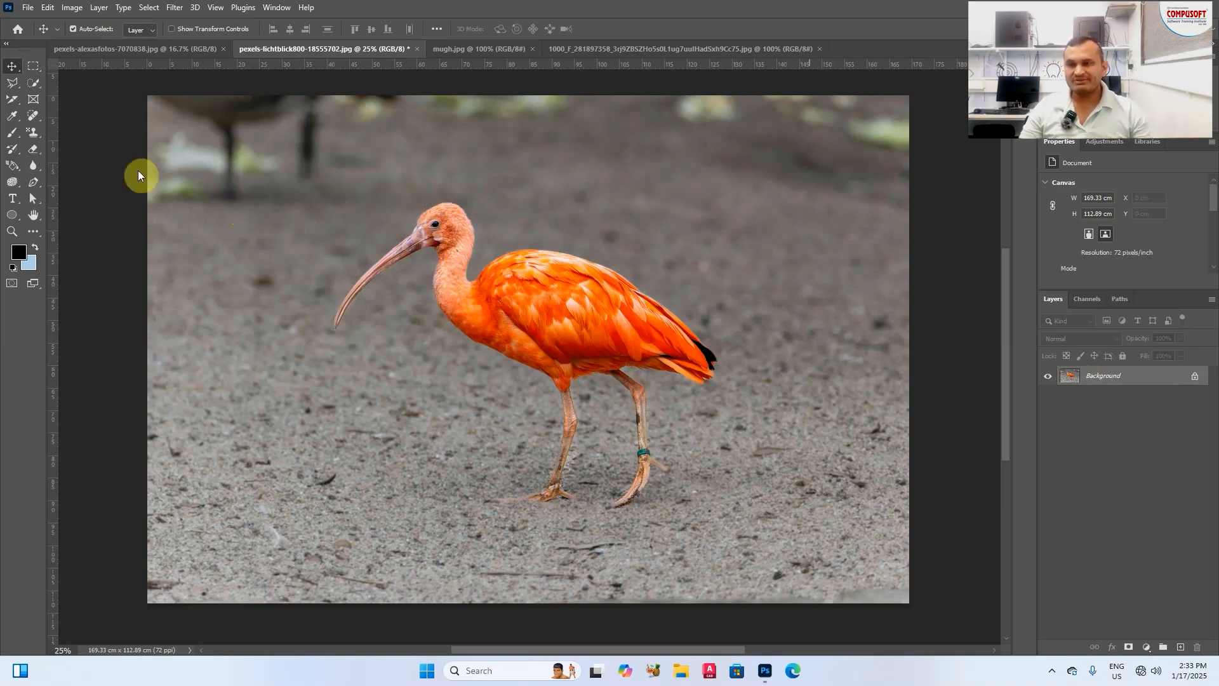
Step: Place the pexels-pixabay-33132 image from the Birds folder as an embedded object in the ibis photo
left_click(27, 8)
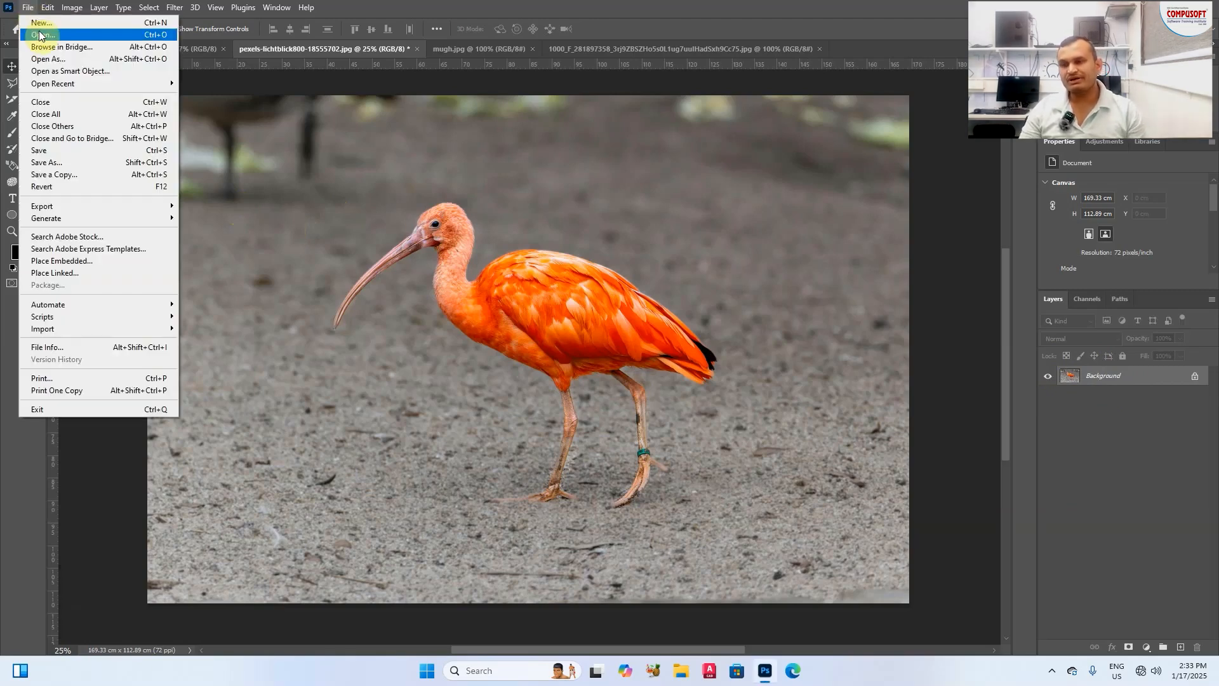
left_click(77, 261)
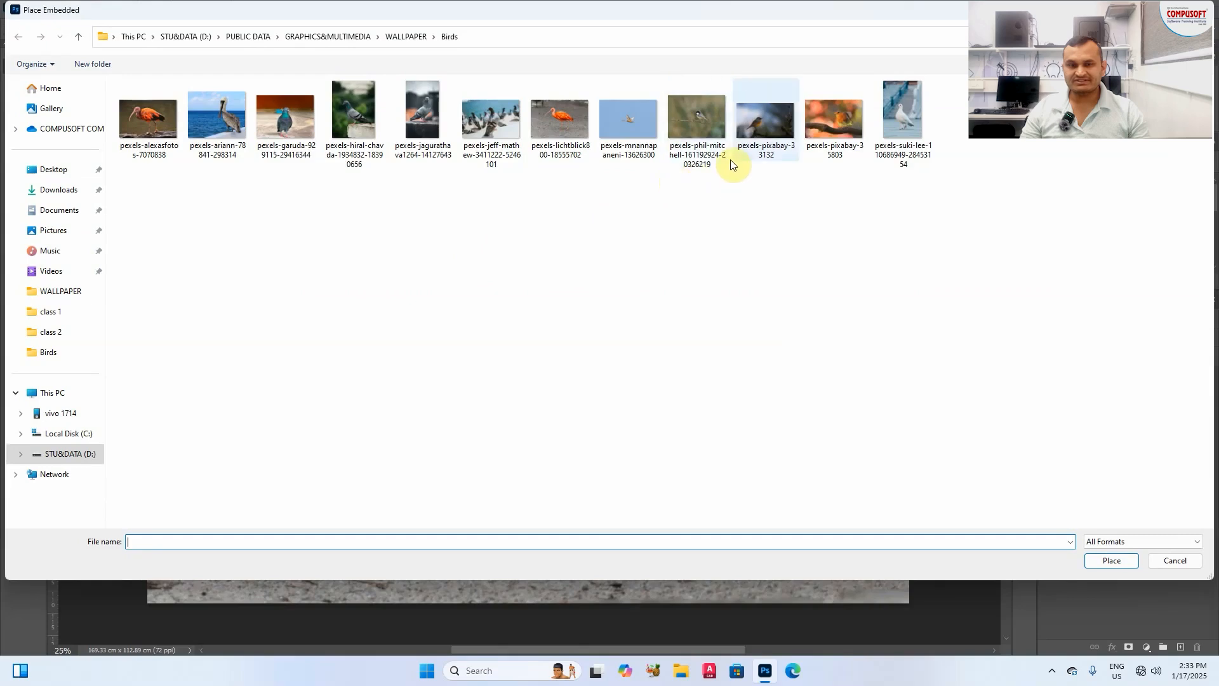
left_click(750, 130)
double_click(750, 130)
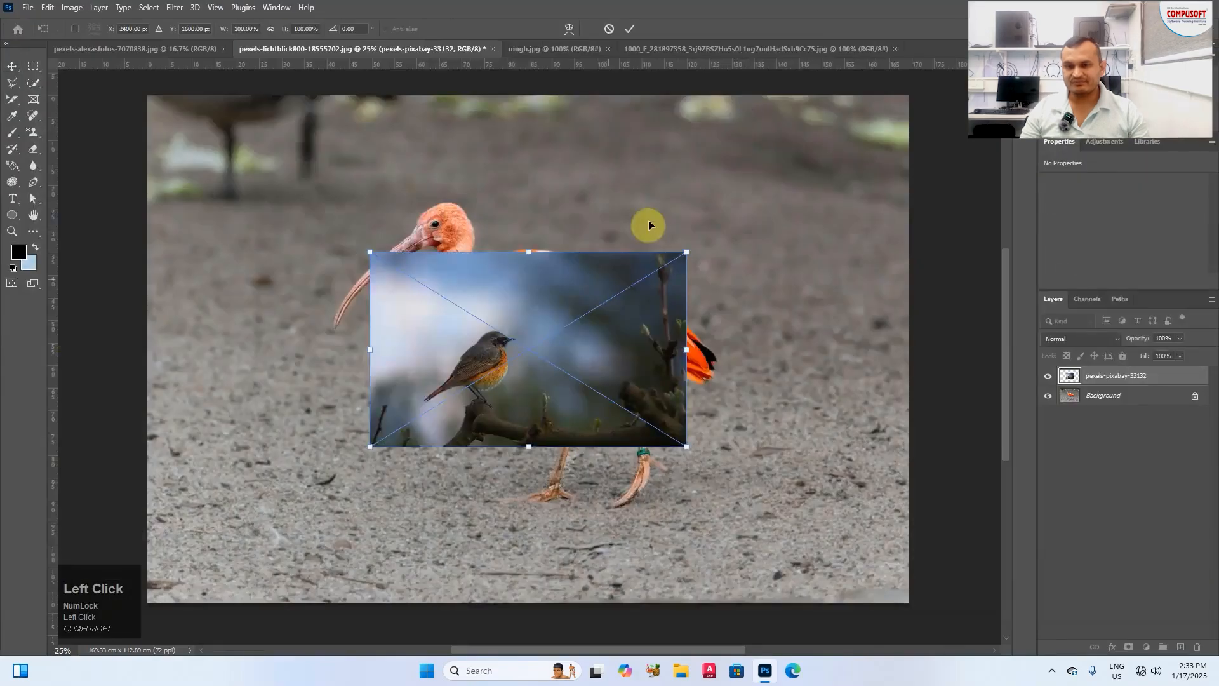
Step: Move the placed bird image over the ibis's neck and body, resize it to about 101.6% width and 111.7% height, and commit it
left_click_drag(550, 345, 480, 293)
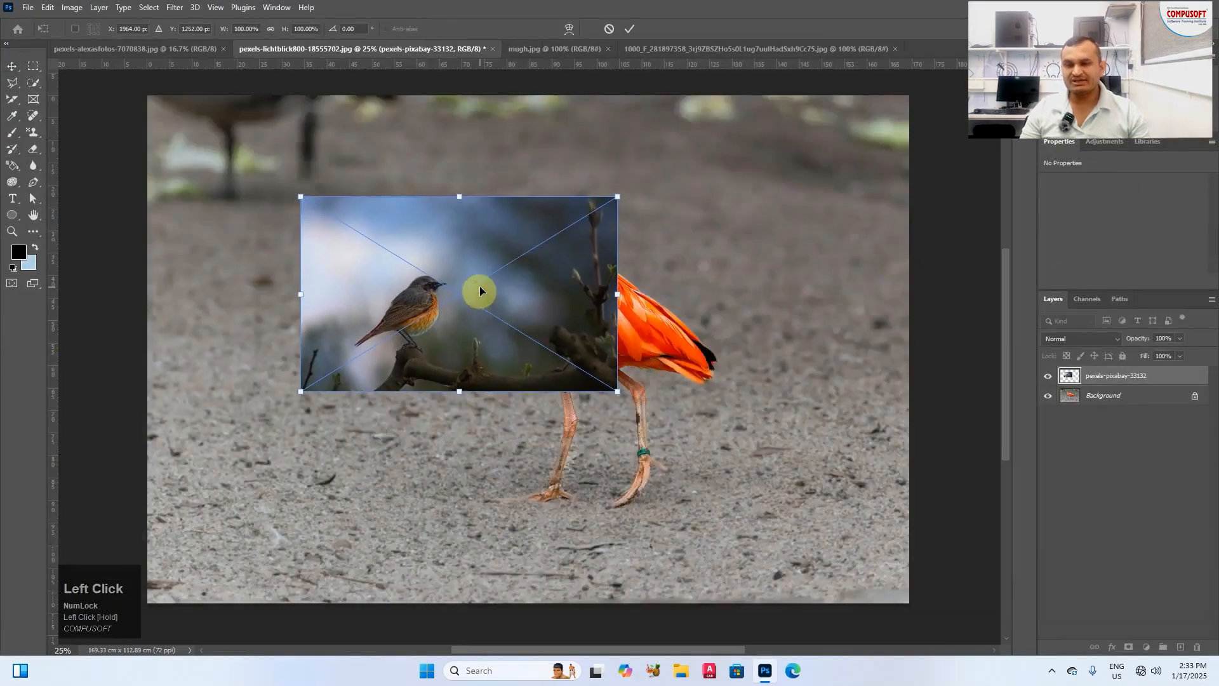
left_click_drag(480, 291, 458, 326)
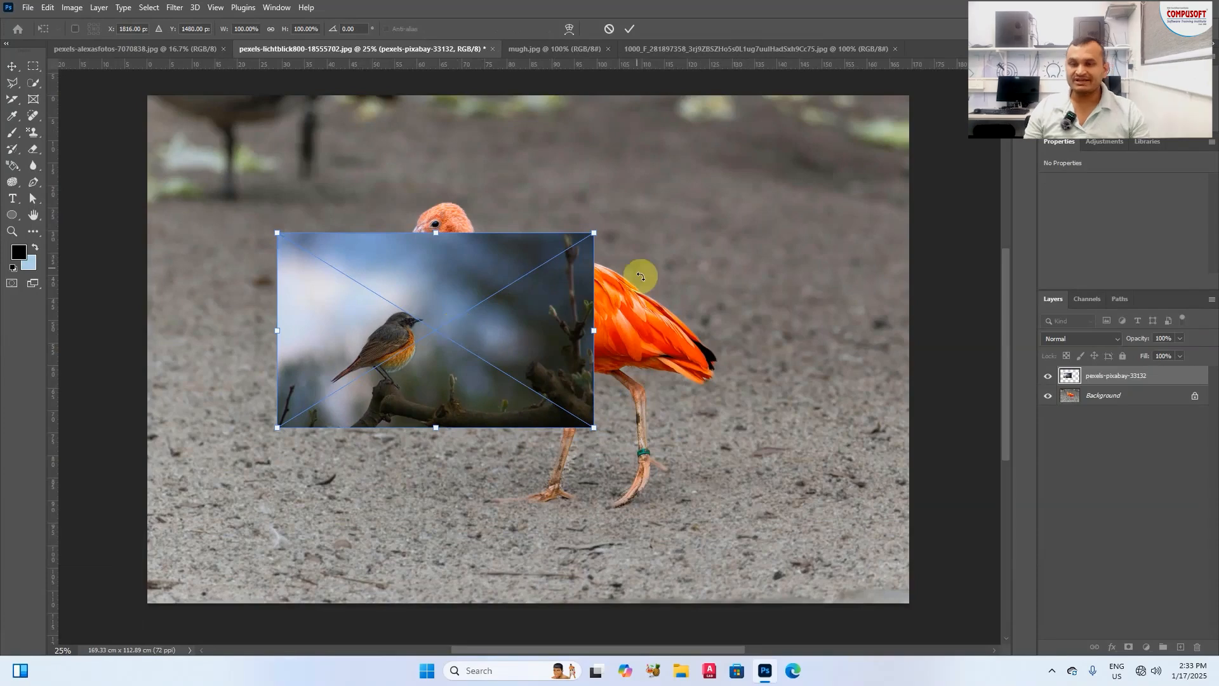
left_click_drag(594, 234, 603, 217)
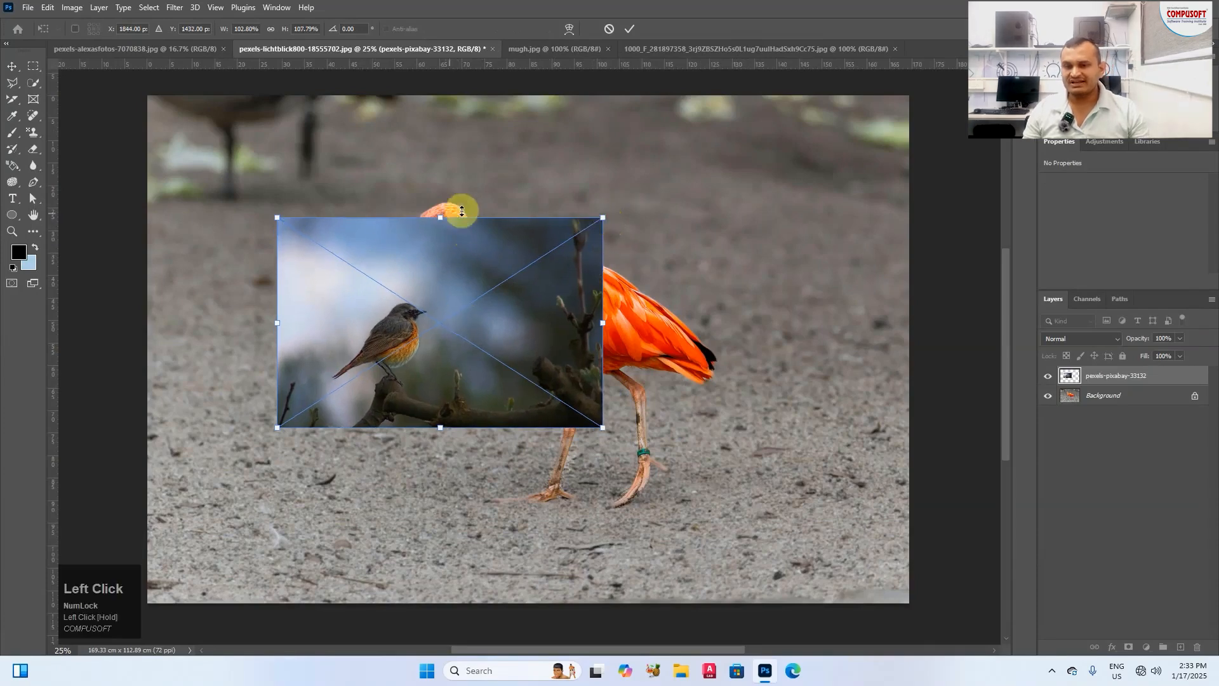
left_click_drag(445, 217, 452, 206)
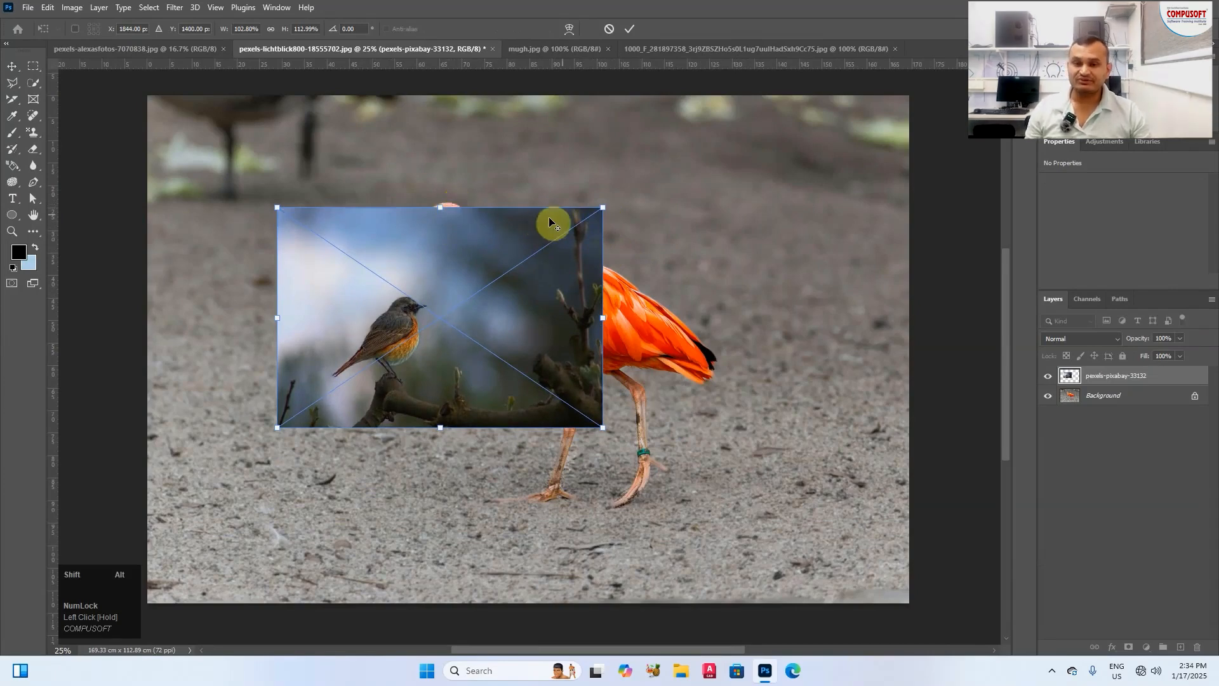
mouse_move(602, 207)
left_mouse_down()
mouse_move(623, 193)
mouse_move(541, 221)
mouse_move(659, 180)
mouse_move(604, 182)
mouse_move(520, 214)
mouse_move(586, 194)
left_mouse_up()
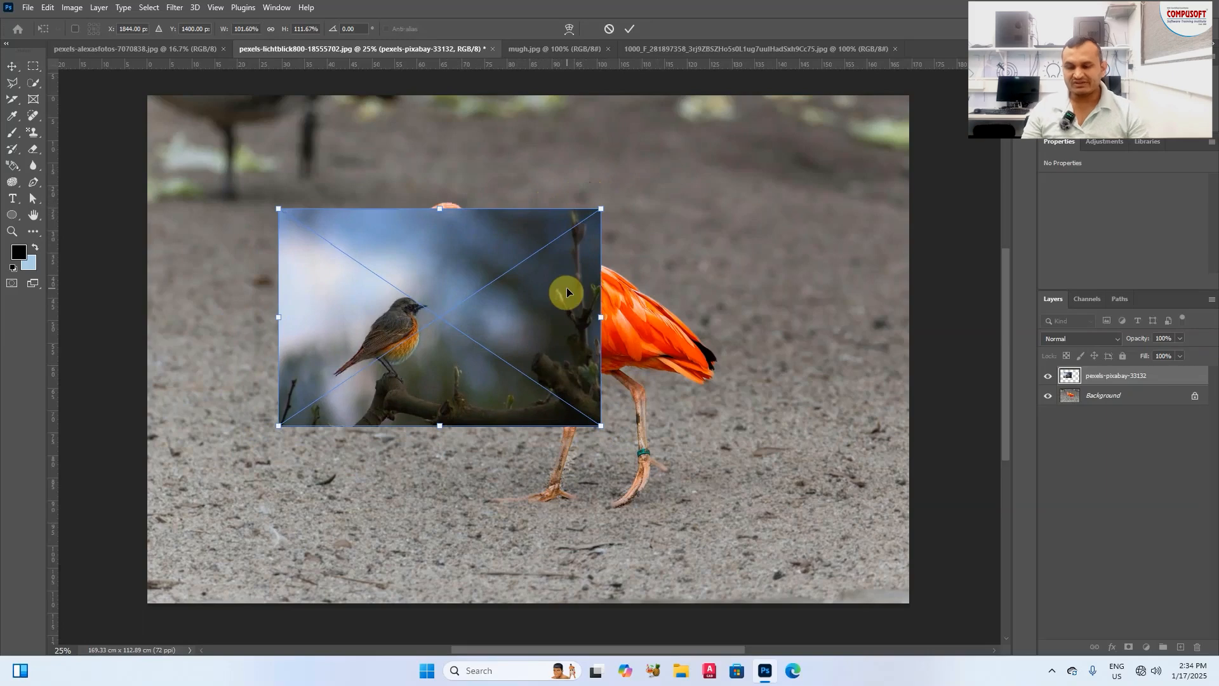
key("Return")
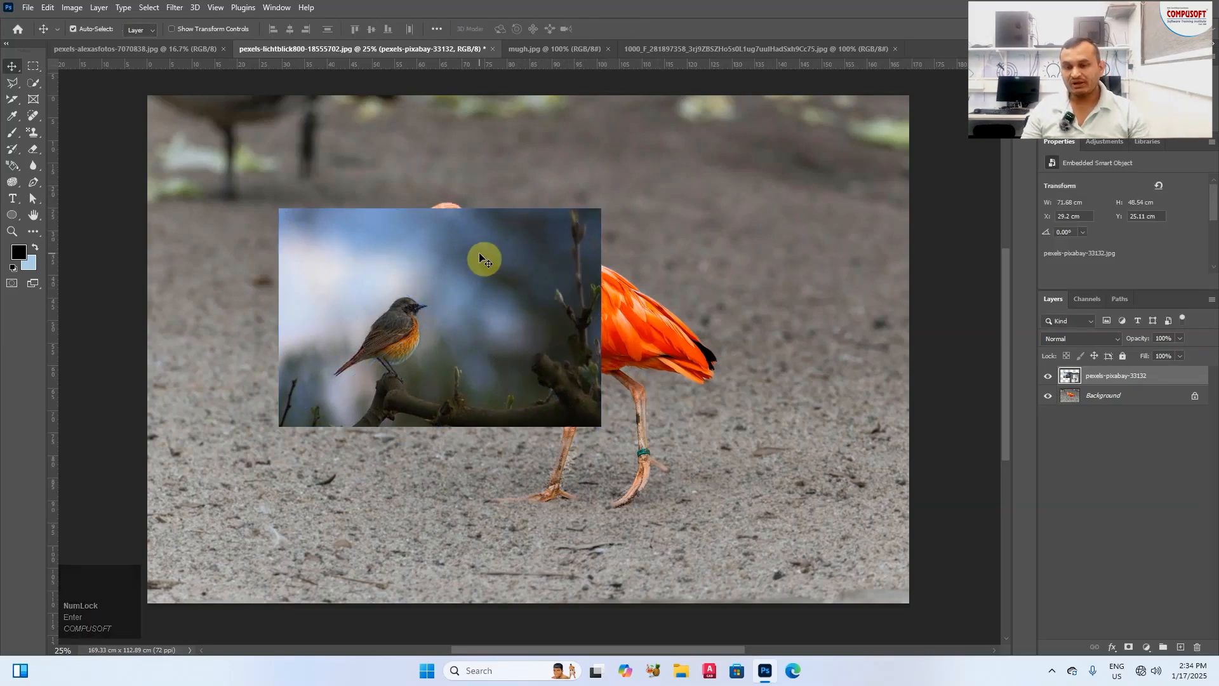
Step: Free-transform the placed bird image and scale it from its top-left corner to about 82% width and 92.2% height
left_click(456, 261)
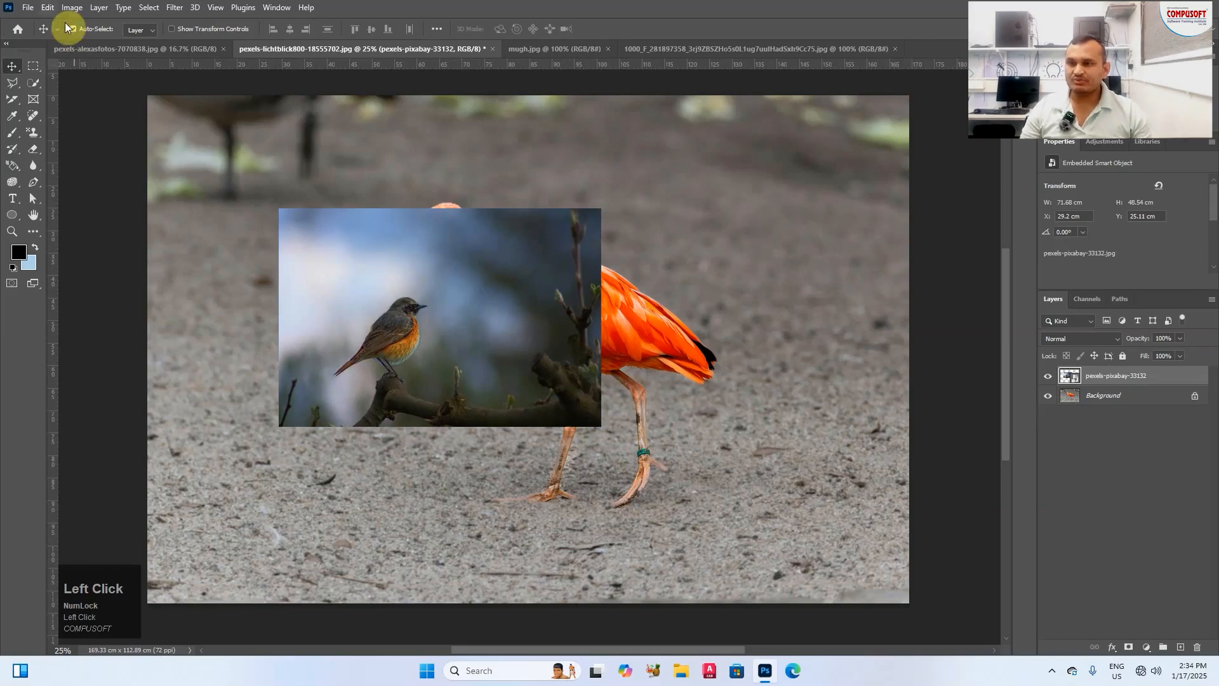
left_click(43, 10)
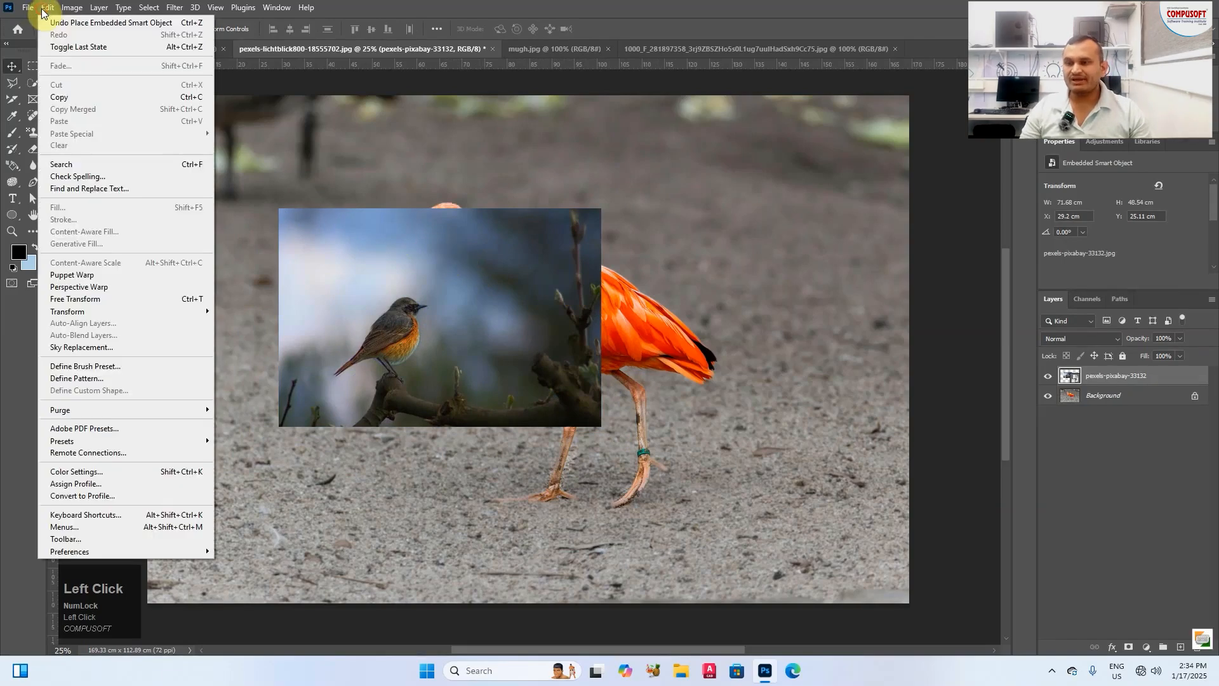
left_click(112, 298)
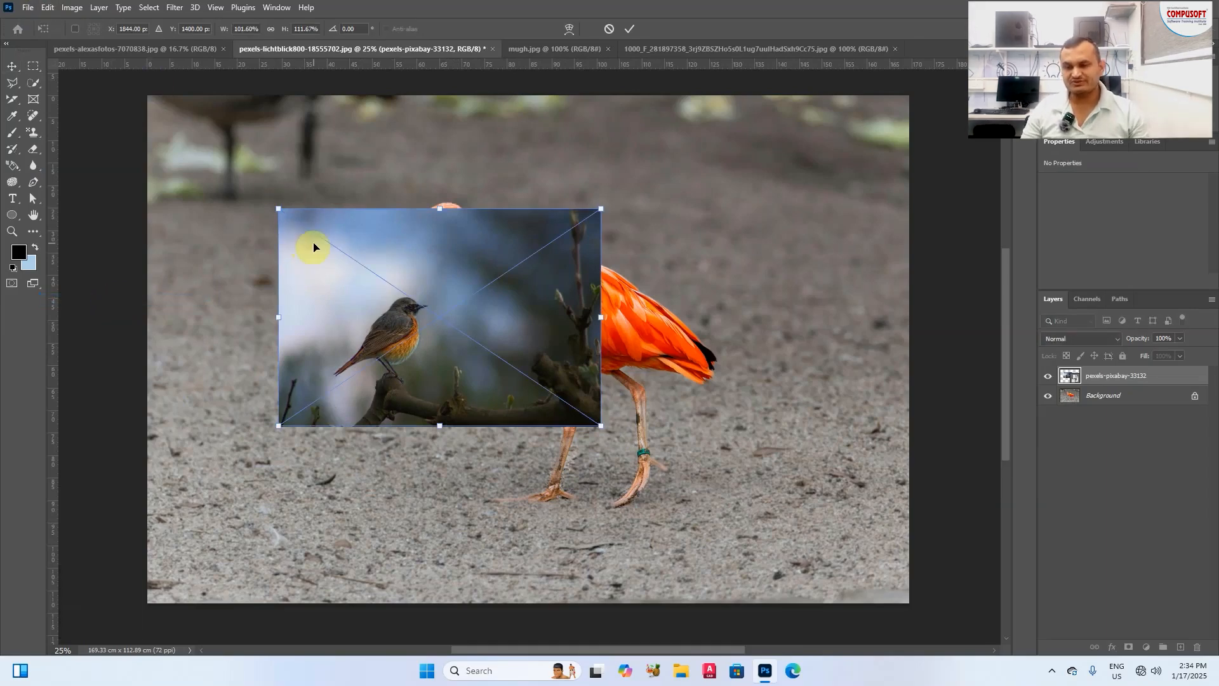
right_click(363, 289)
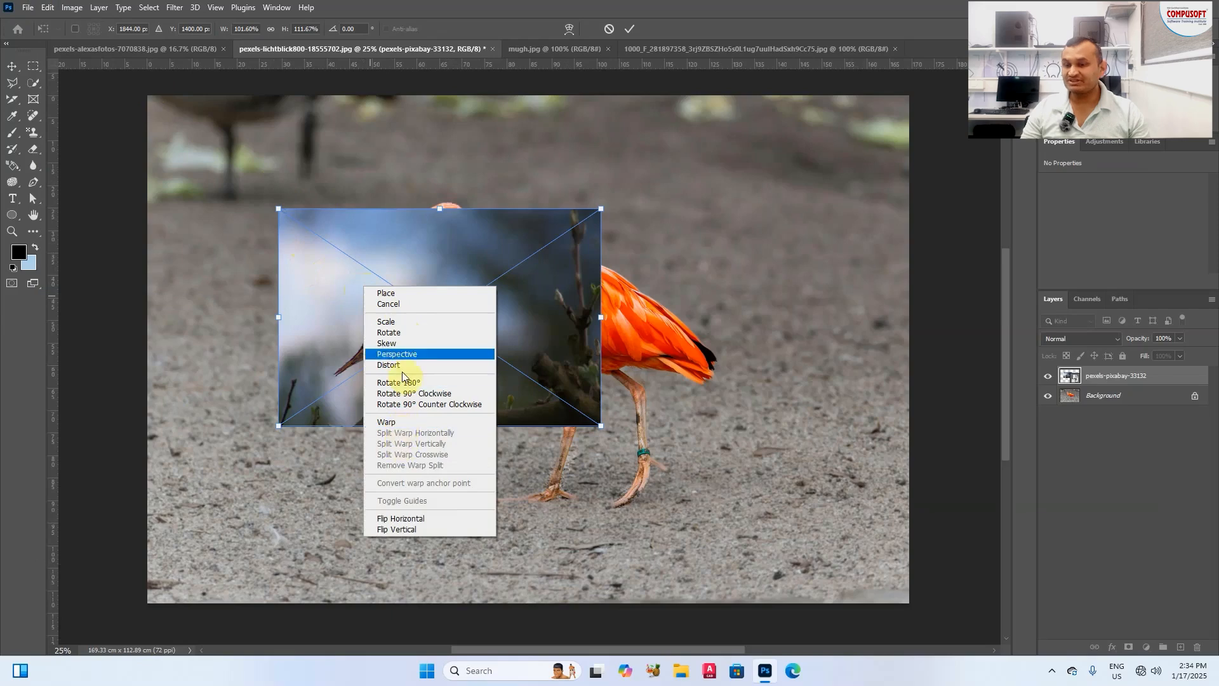
left_click(410, 322)
left_click_drag(279, 208, 341, 247)
Step: Rotate the placed bird image about 15° counter-clockwise
right_click(463, 340)
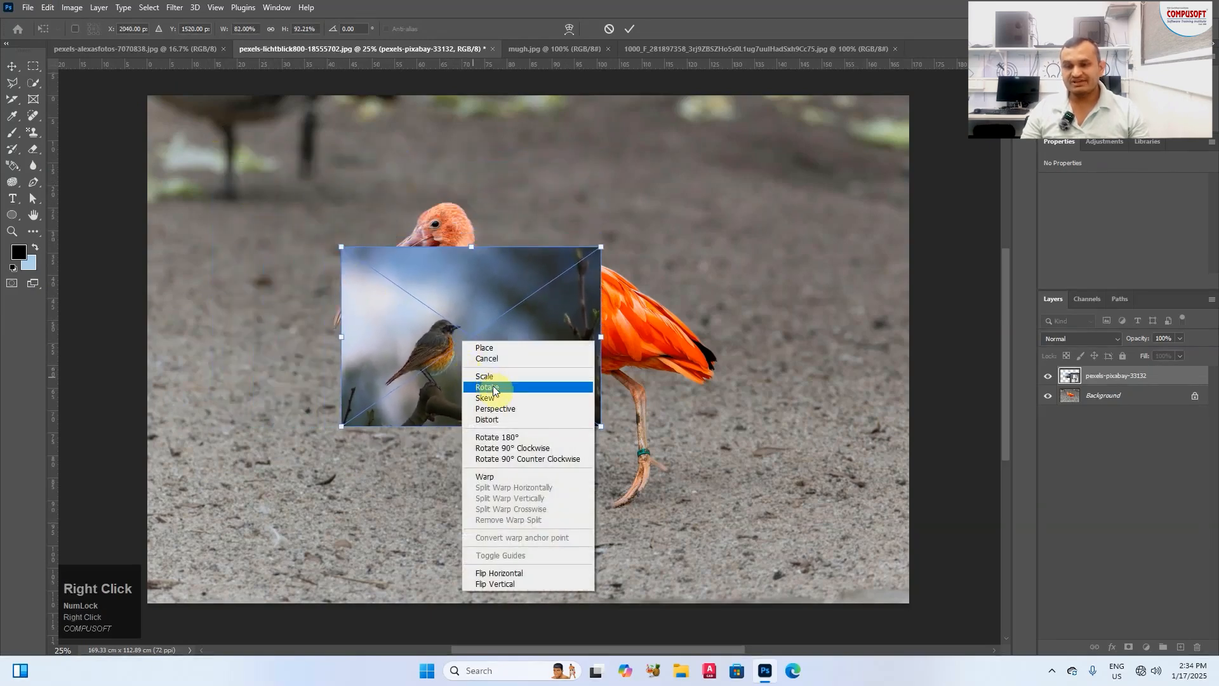
left_click(490, 388)
left_click_drag(626, 254, 566, 235)
Step: Skew the bird image's bottom edge toward the left and widen its top edge slightly with a Perspective transform
right_click(544, 277)
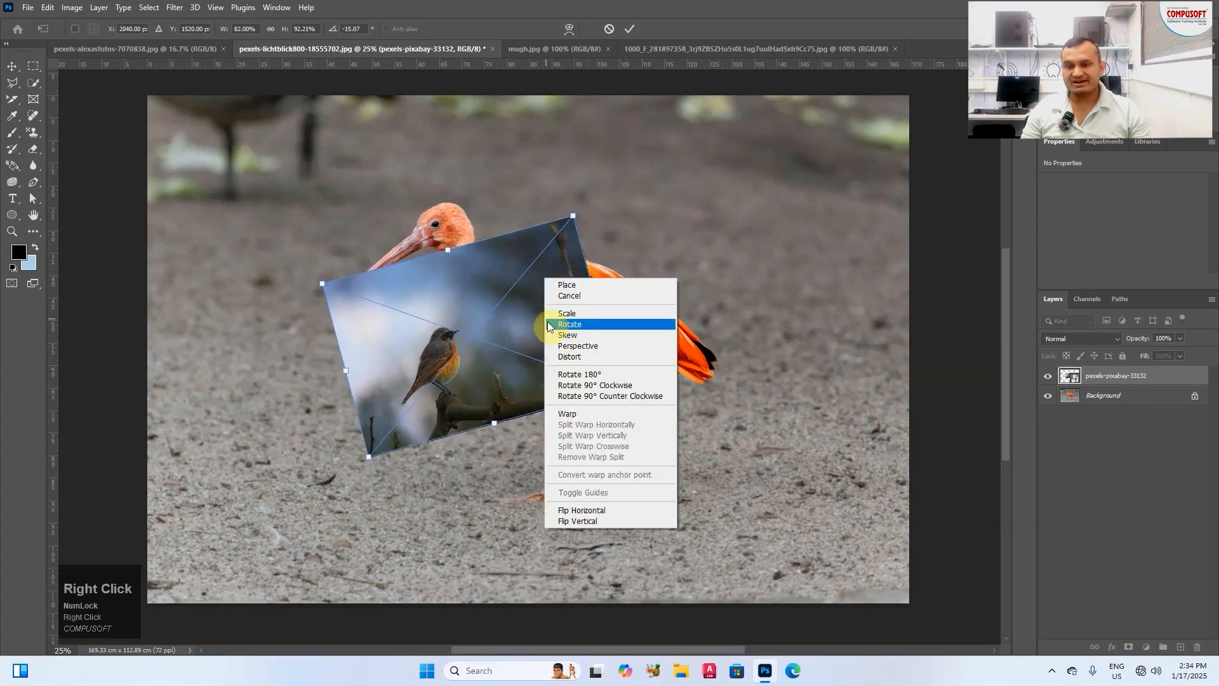
left_click(567, 335)
left_click_drag(497, 421, 470, 430)
right_click(486, 392)
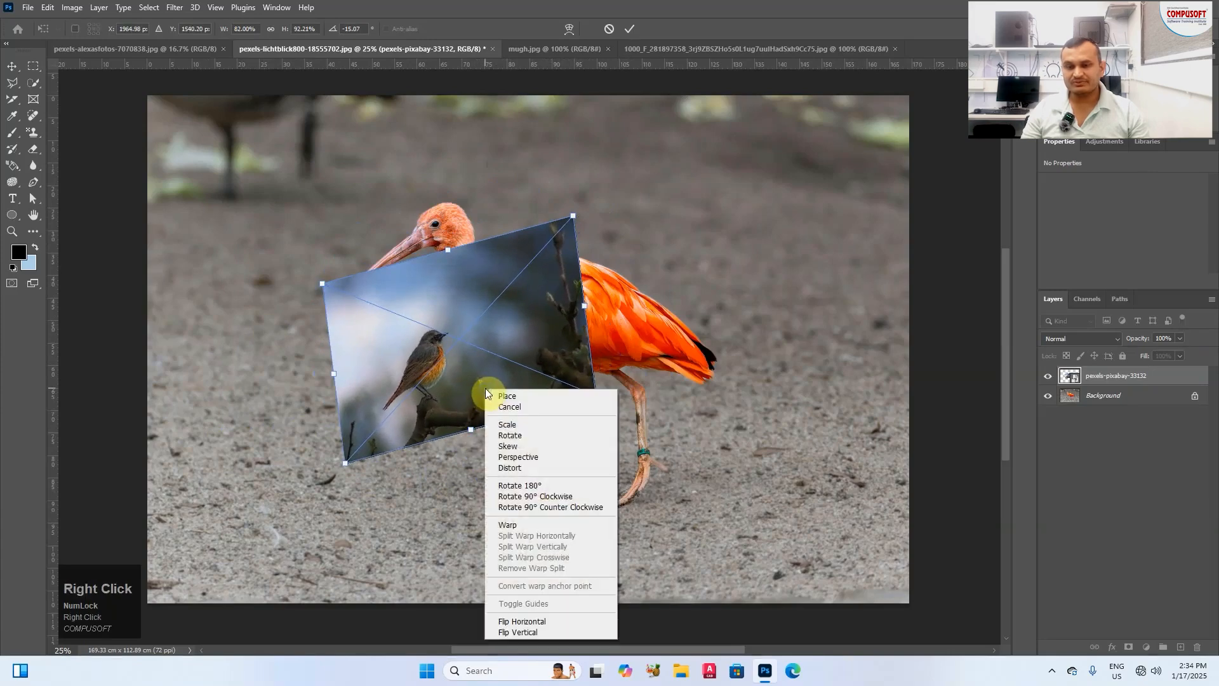
left_click(516, 457)
mouse_move(577, 219)
left_mouse_down()
mouse_move(482, 228)
mouse_move(583, 218)
left_mouse_up()
Step: Distort the bird image by moving its bottom-left corner inward, its top-left corner well upward and its top-right corner slightly outward
right_click(508, 292)
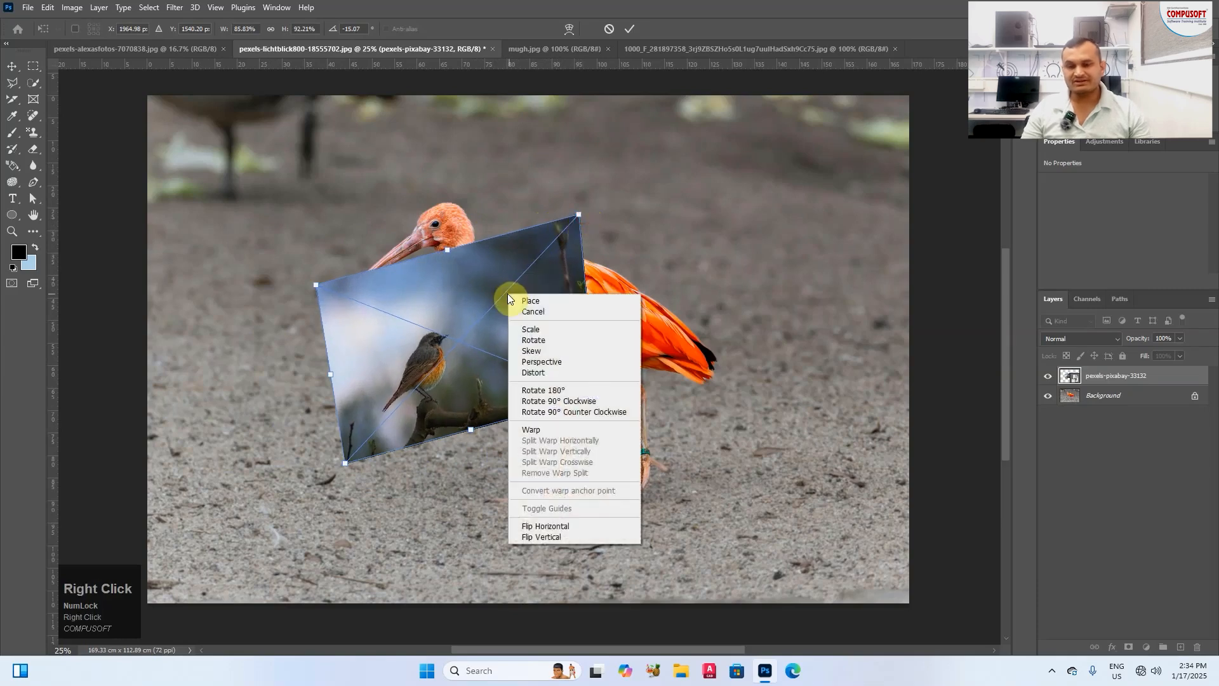
left_click(533, 373)
mouse_move(348, 467)
left_mouse_down()
mouse_move(403, 489)
mouse_move(353, 458)
left_mouse_up()
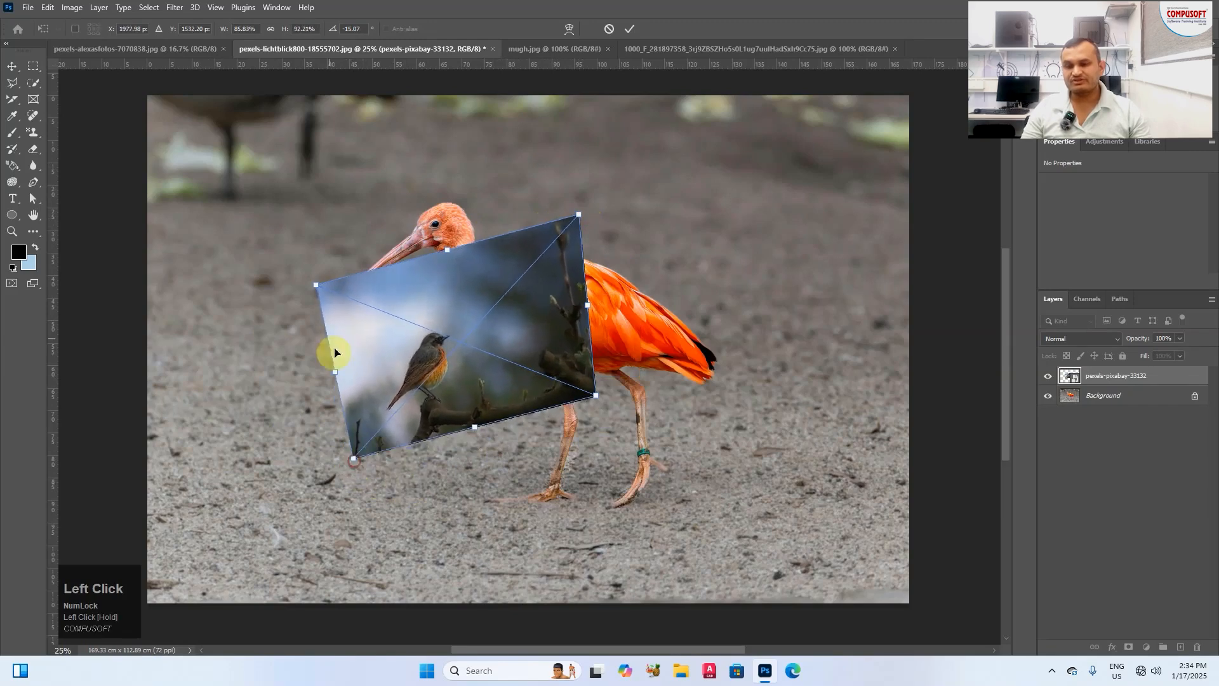
left_click_drag(315, 285, 319, 224)
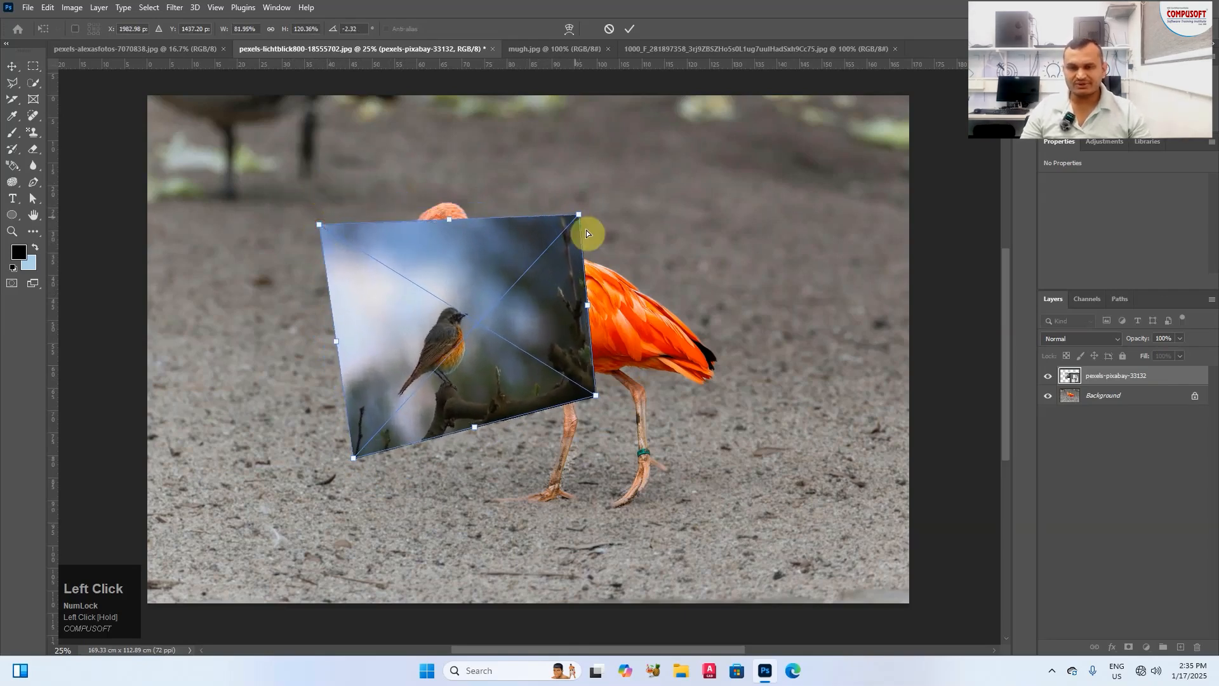
mouse_move(580, 216)
left_mouse_down()
mouse_move(604, 241)
mouse_move(595, 213)
left_mouse_up()
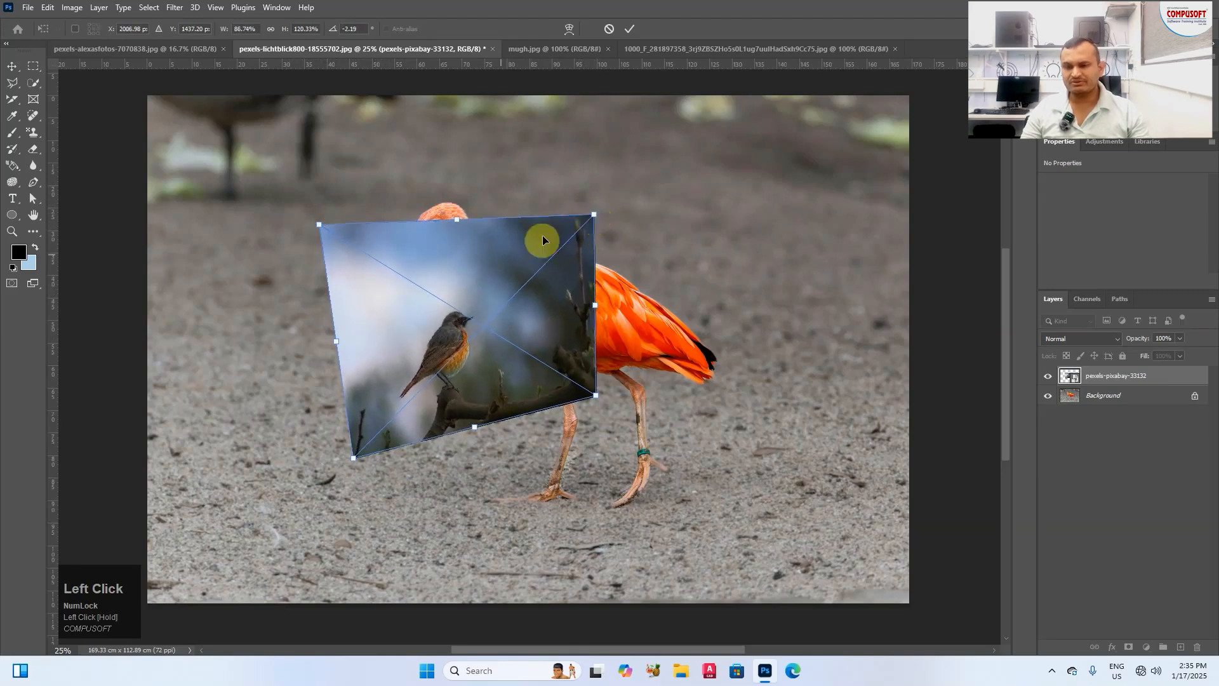
Step: Rotate the bird image by the preset angles of 180°, 90° clockwise and 90° counter-clockwise
right_click(500, 255)
left_click(513, 353)
right_click(451, 307)
left_click(505, 416)
right_click(463, 312)
left_click(510, 432)
Step: Rotate the bird image freely back upright, to an angle of about 4.9°
right_click(456, 321)
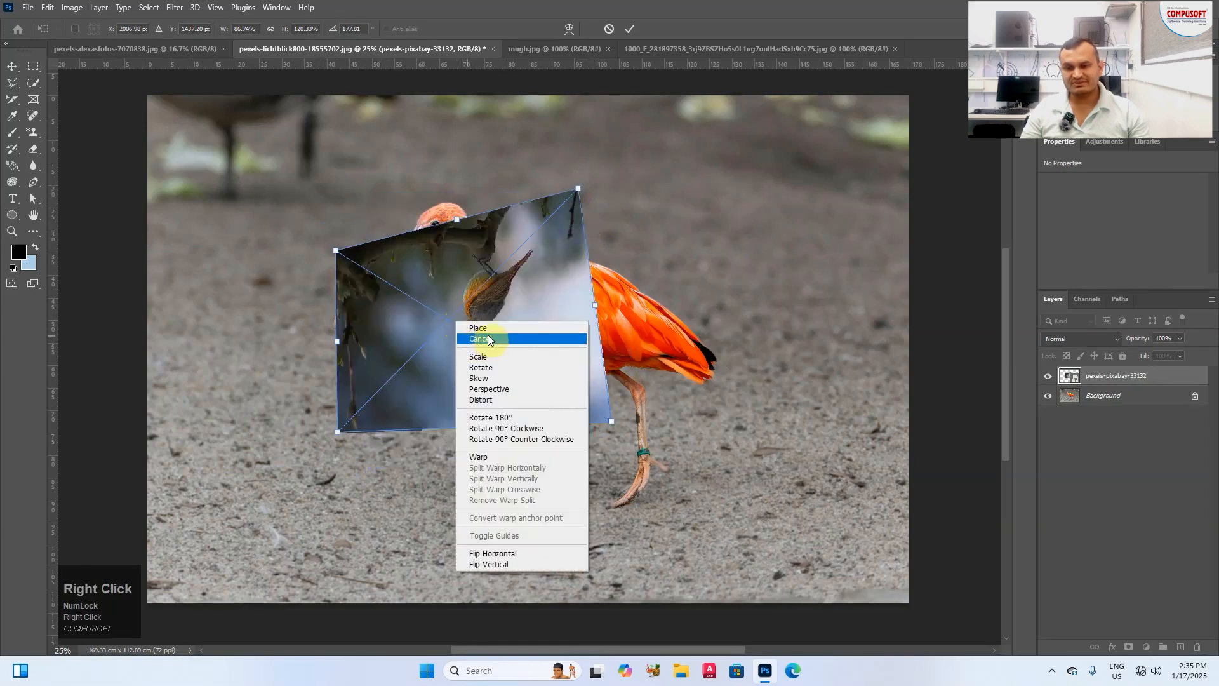
left_click(489, 368)
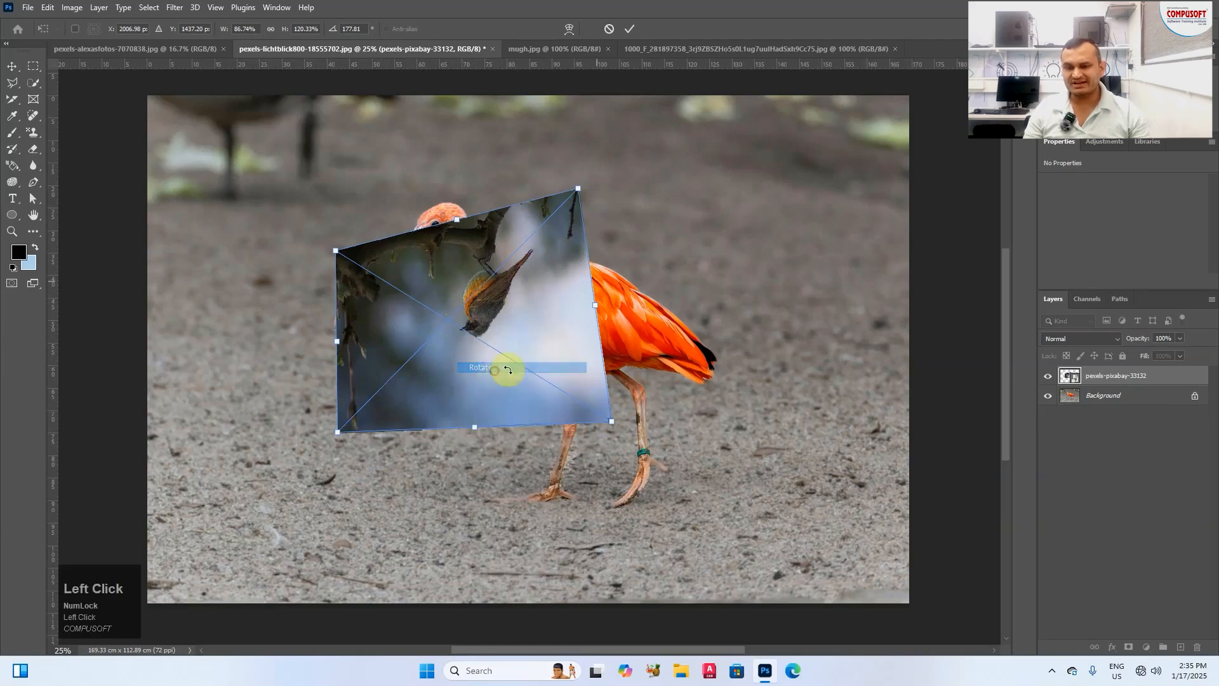
left_click_drag(585, 190, 302, 457)
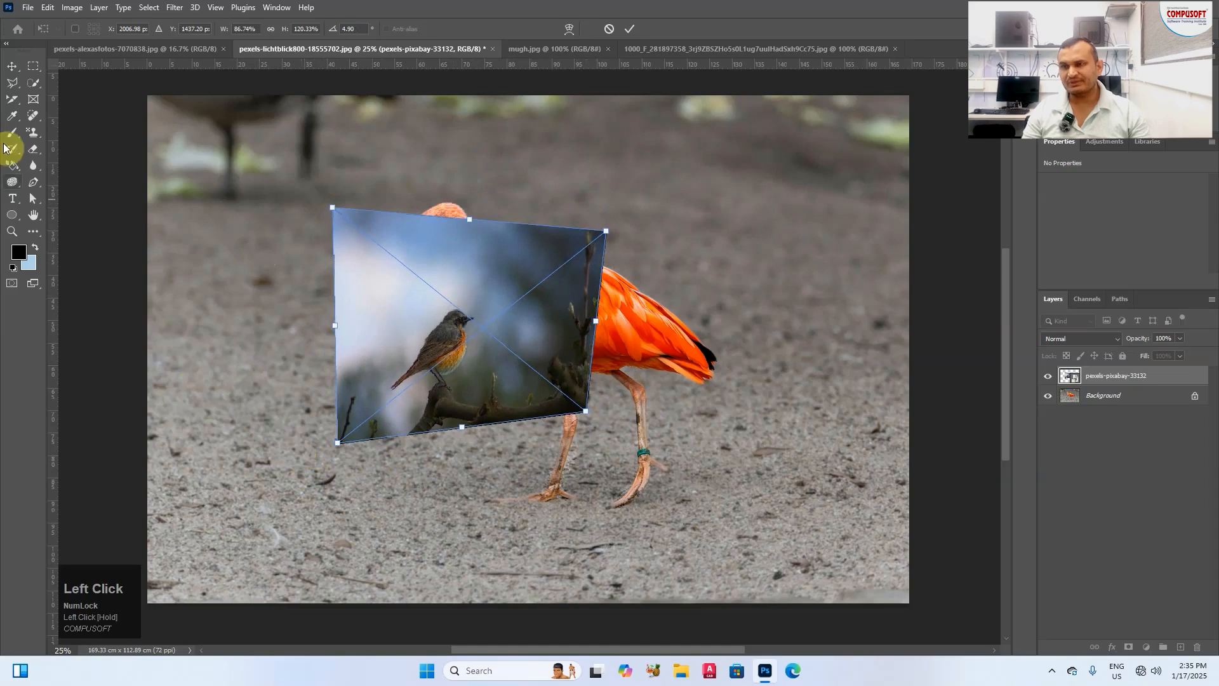
left_click(44, 10)
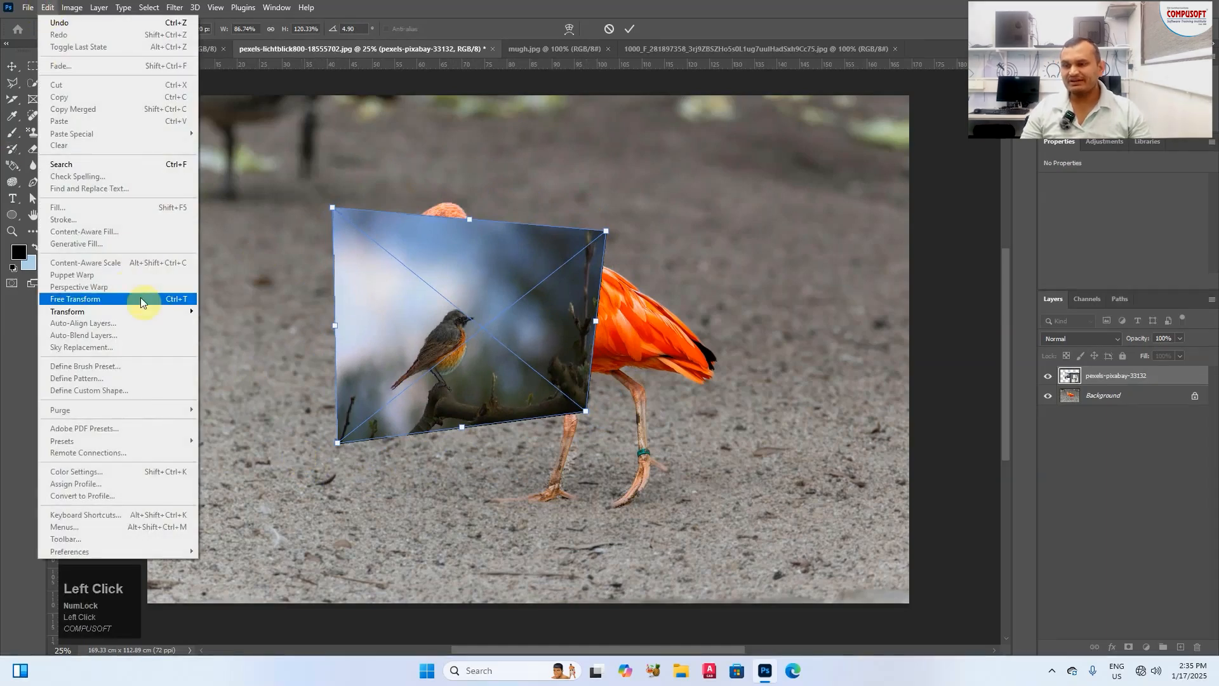
mouse_move(151, 310)
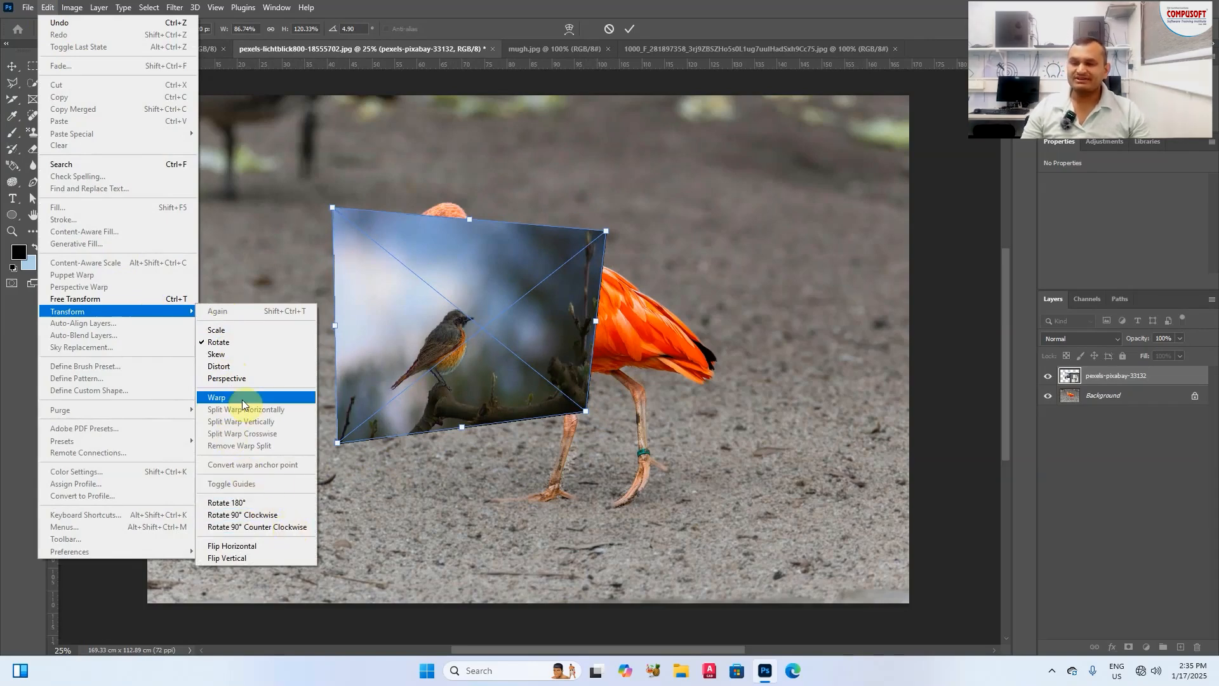
key("Escape")
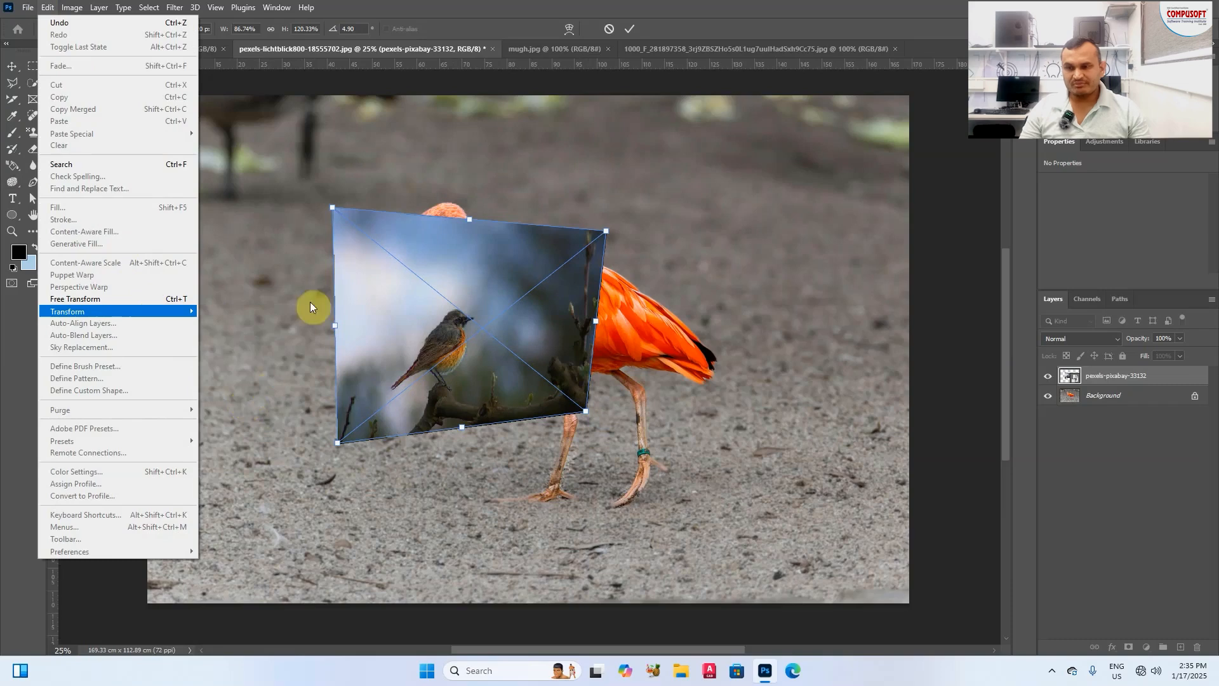
key("Escape")
Step: Warp the bird image by bulging its left edge, pulling both top corners outward and curving the top edge deeply downward
right_click(401, 270)
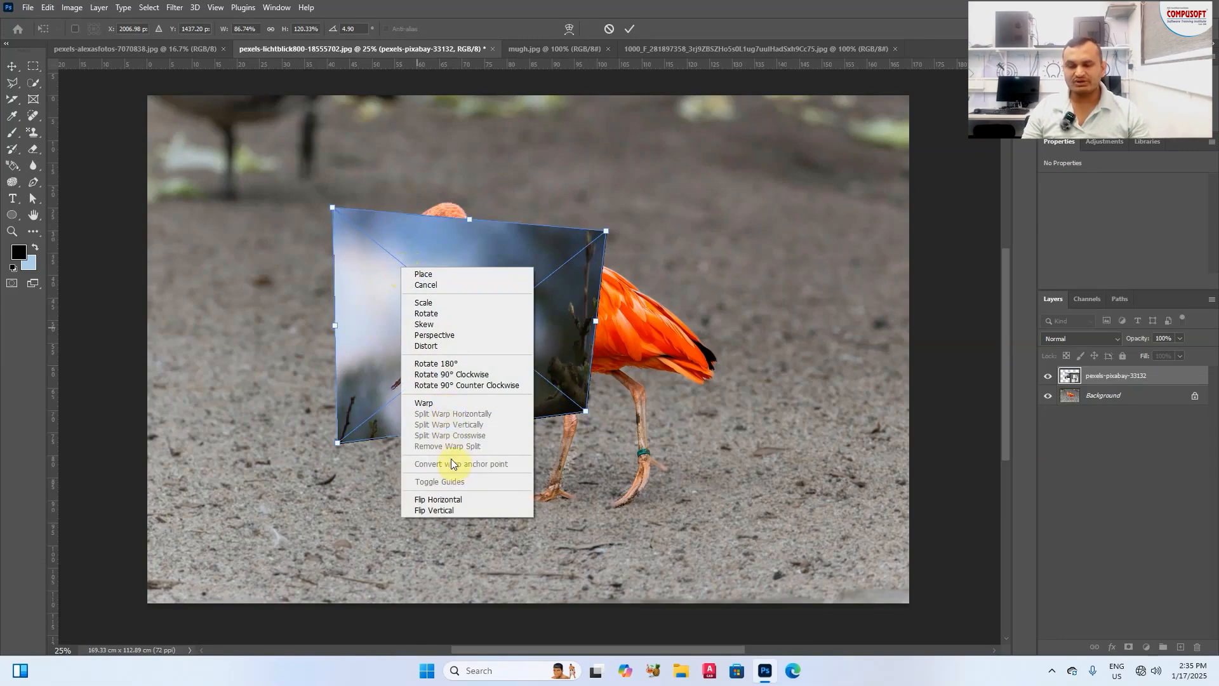
left_click(441, 403)
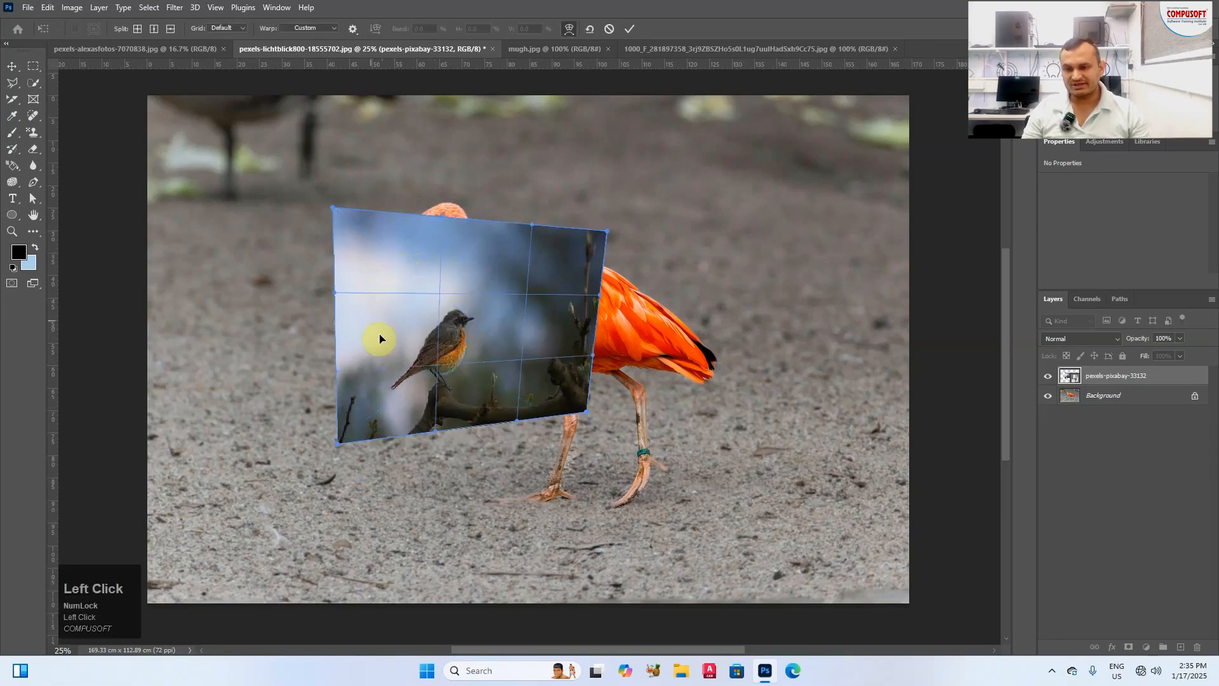
left_click_drag(331, 296, 288, 296)
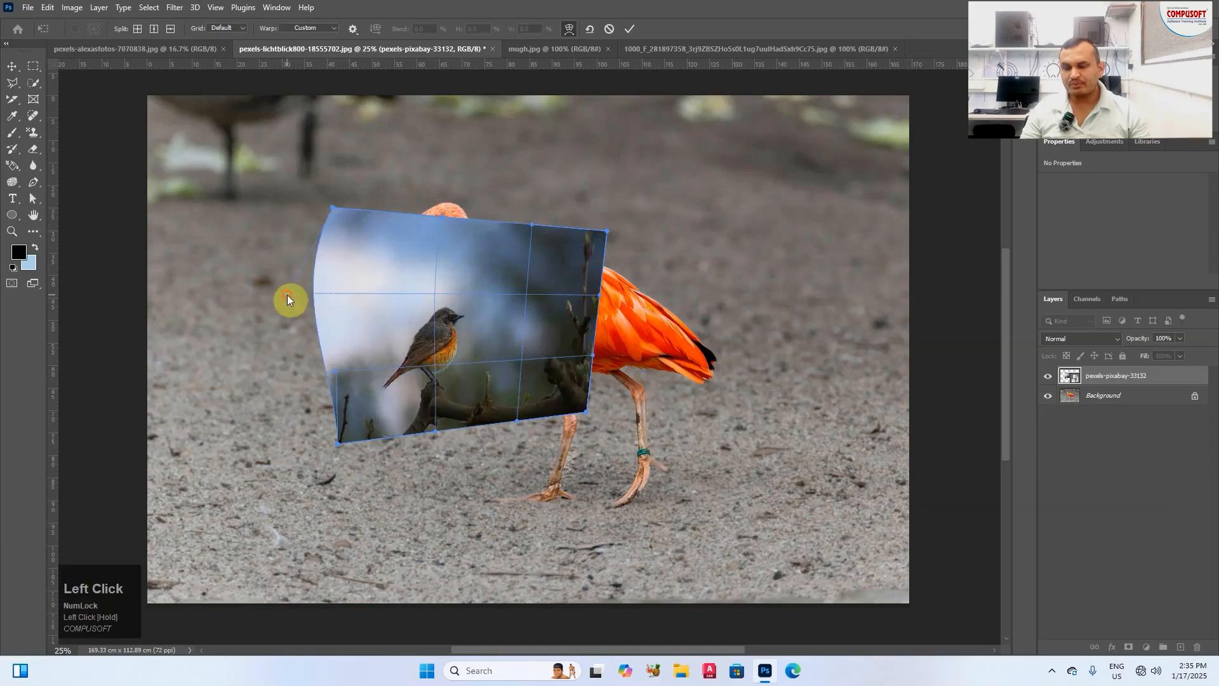
left_click_drag(332, 212, 280, 183)
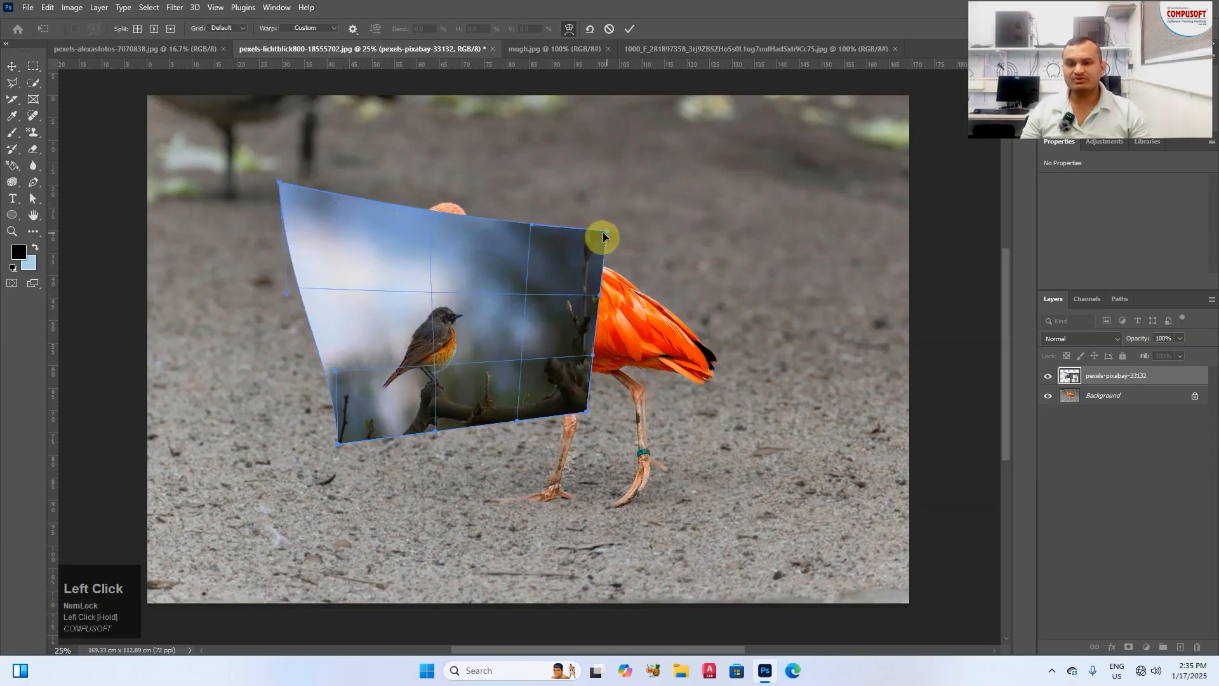
left_click_drag(604, 234, 648, 178)
left_click_drag(533, 232, 507, 317)
left_click_drag(443, 218, 403, 288)
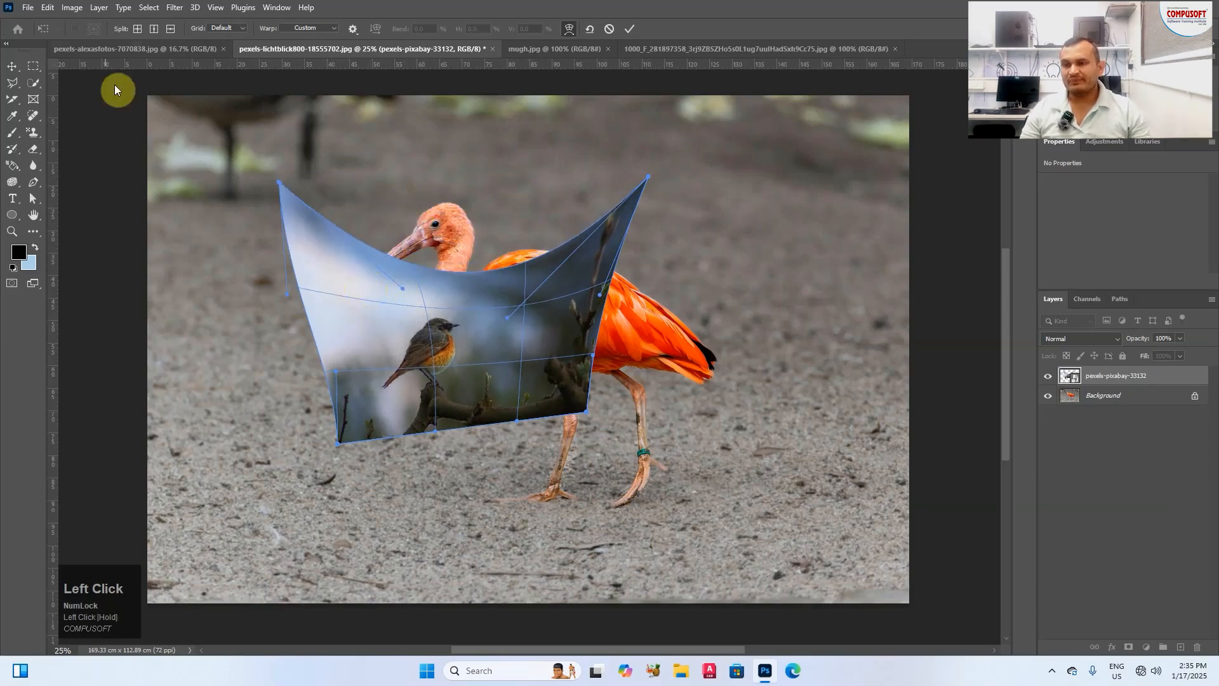
Step: Split the warp vertically left of the bird and horizontally across it, and pull the mesh beside the bird downward
left_click(156, 29)
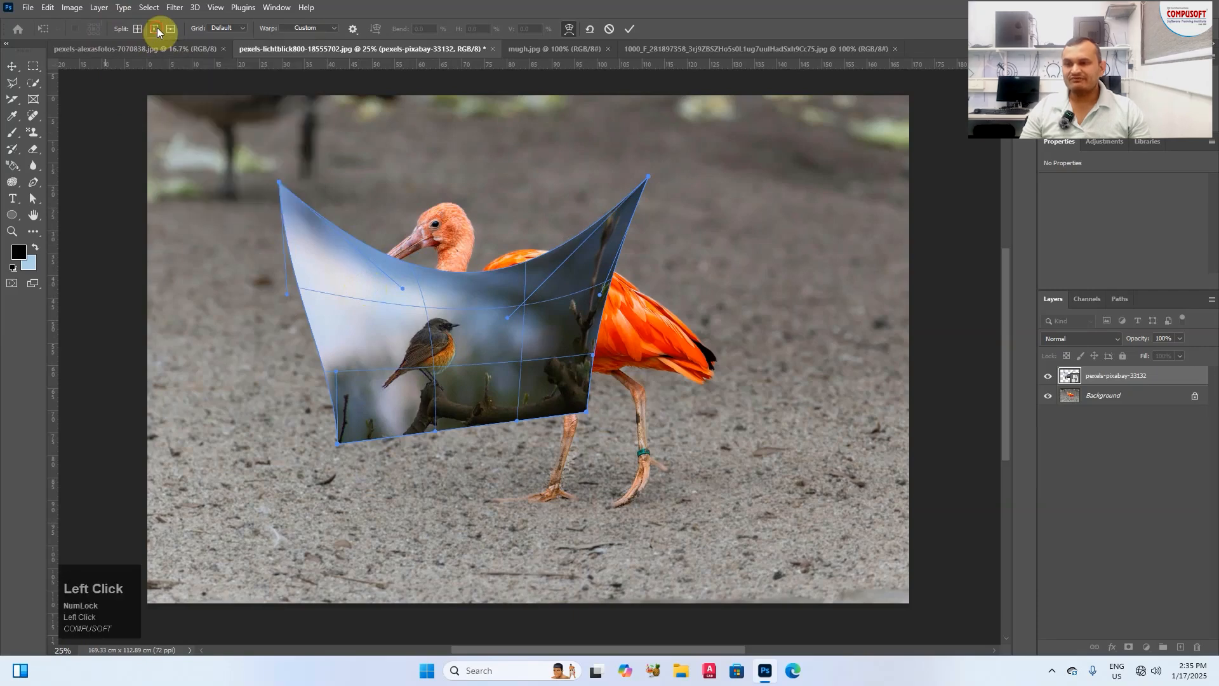
left_click(396, 357)
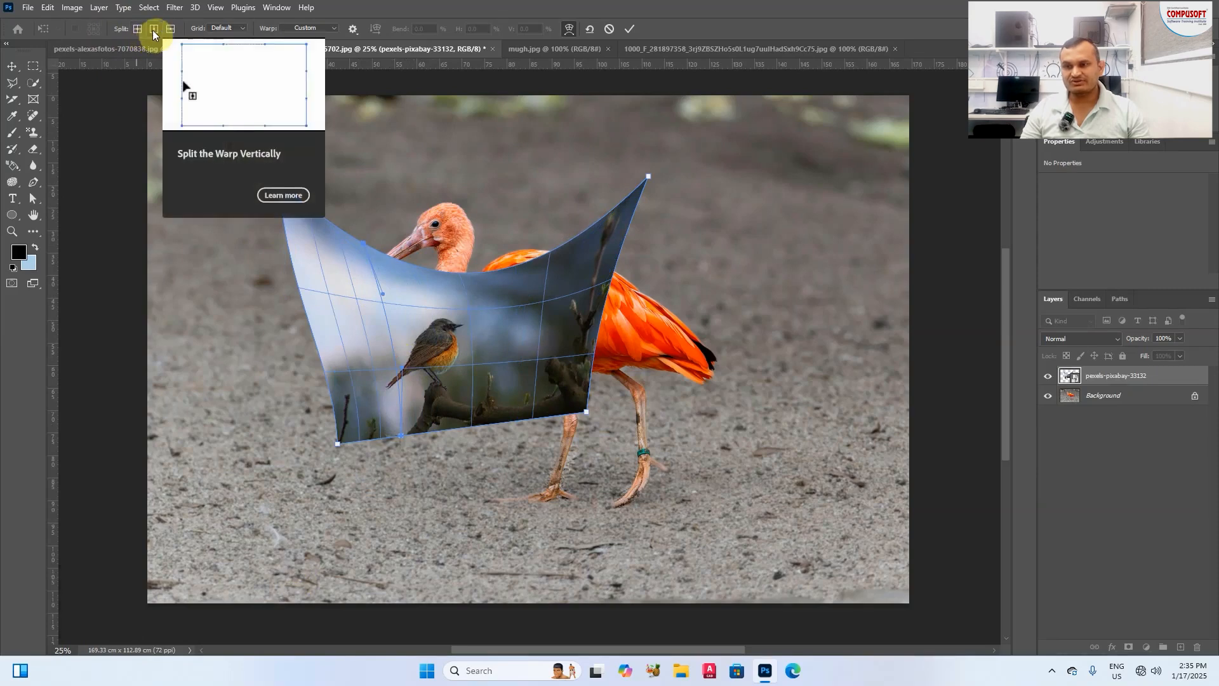
left_click(169, 29)
left_click(420, 344)
left_click_drag(474, 345, 463, 385)
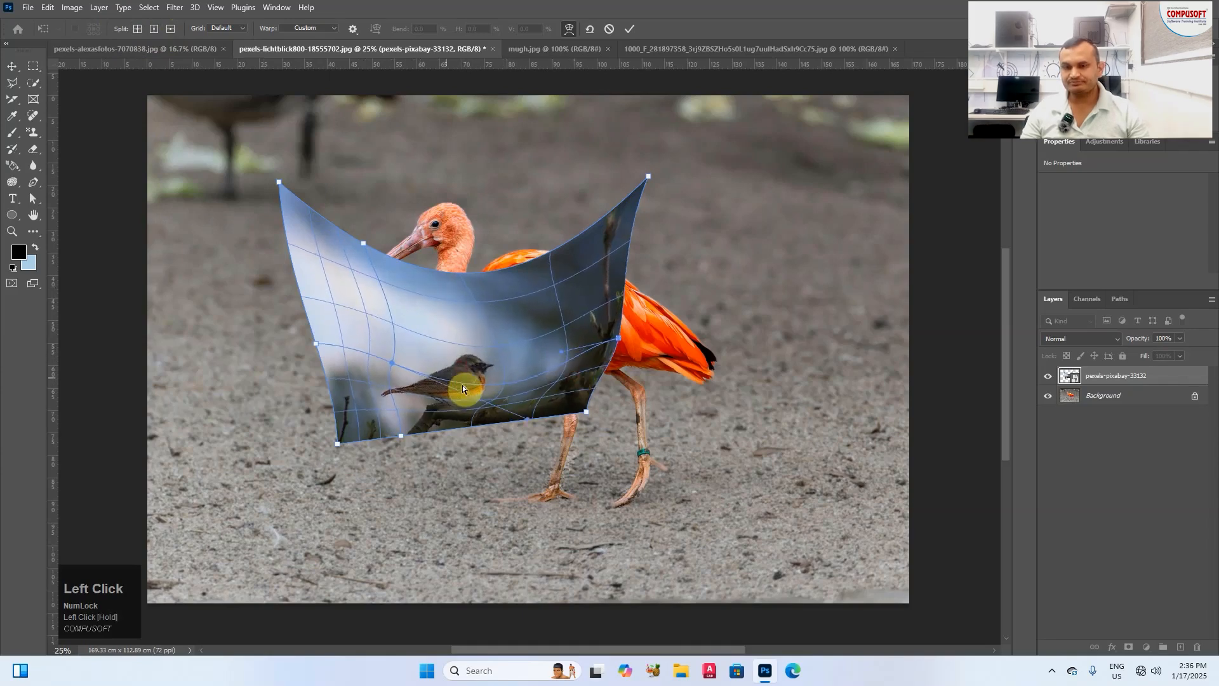
Step: Split the warp crosswise near the bird and pull the mesh there upward toward the top edge
left_click(142, 27)
left_click(432, 348)
left_click_drag(432, 346, 453, 267)
left_click(466, 275)
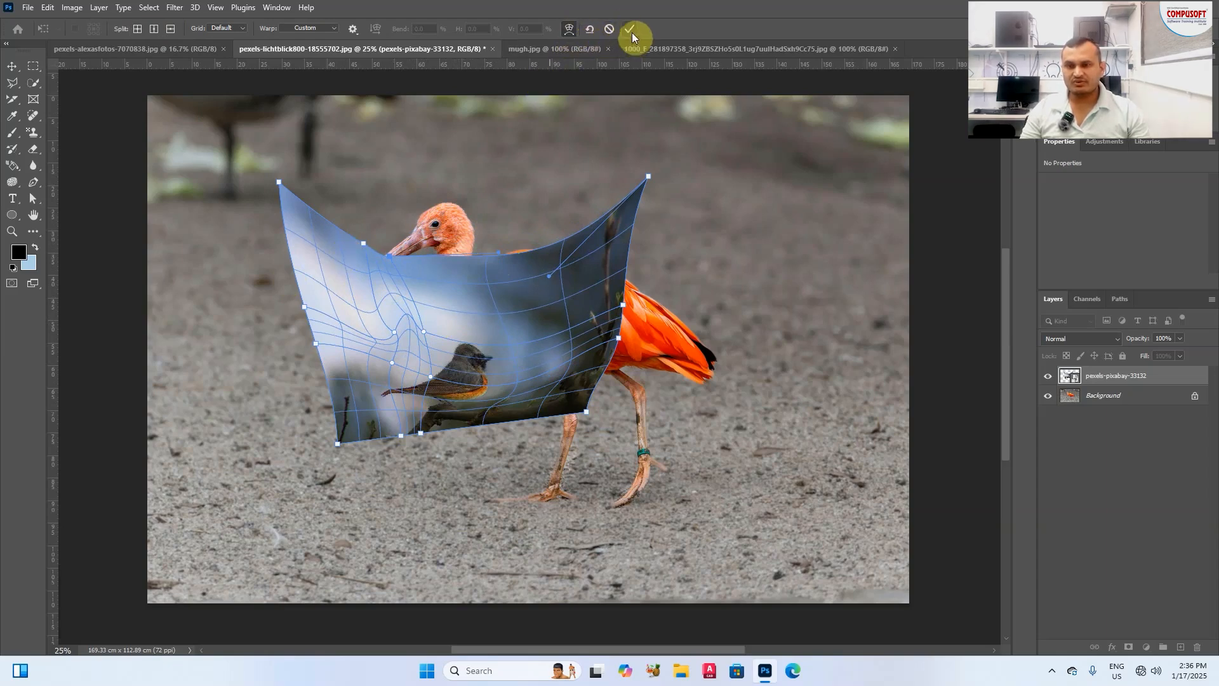
Step: Try the Arc, Bulge and Flag warp presets on the bird image in turn, discarding the custom warp edits
left_click(329, 27)
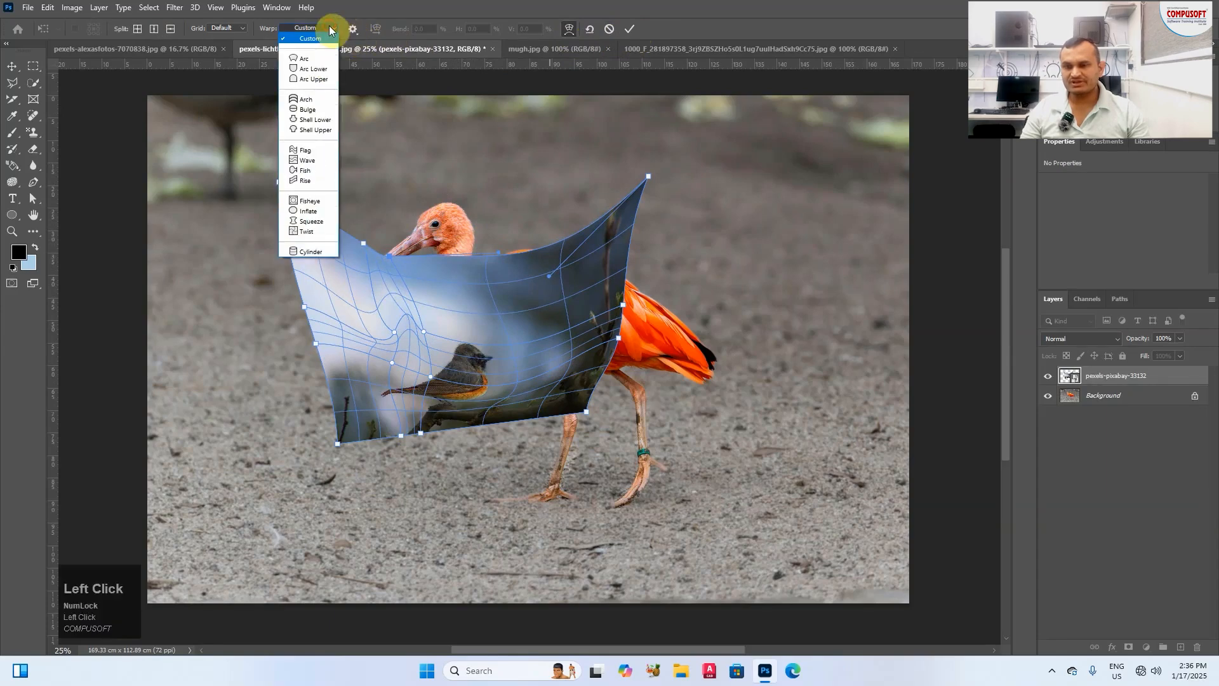
left_click(308, 59)
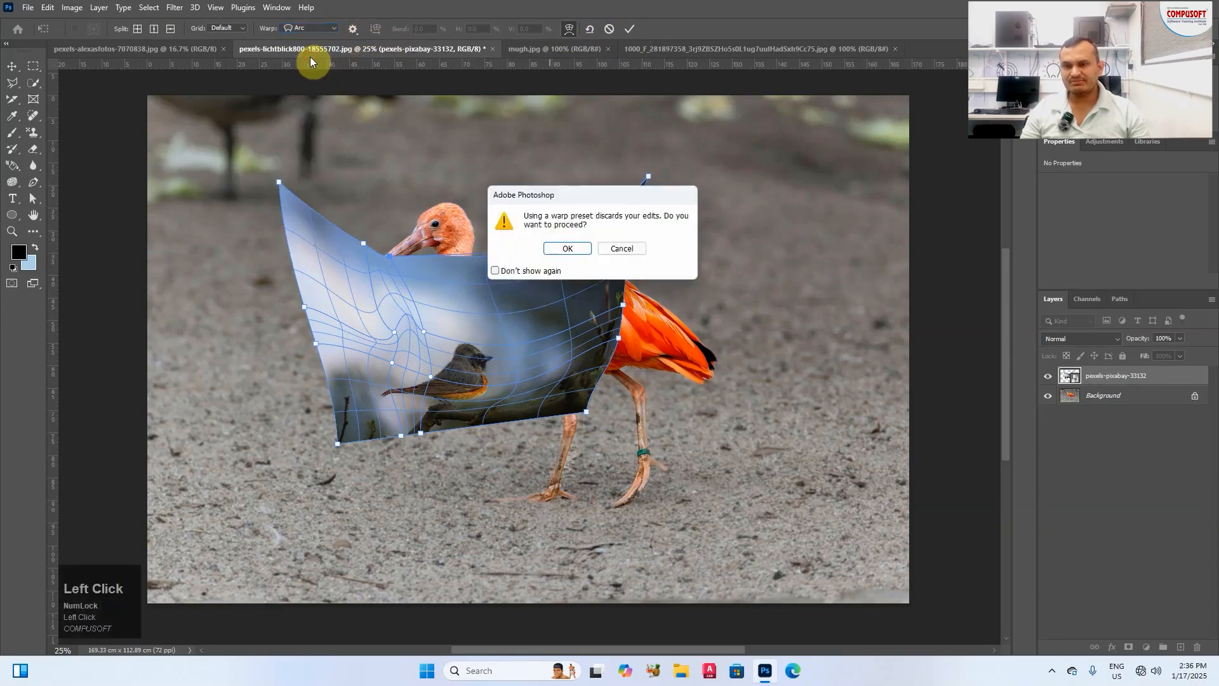
left_click(579, 247)
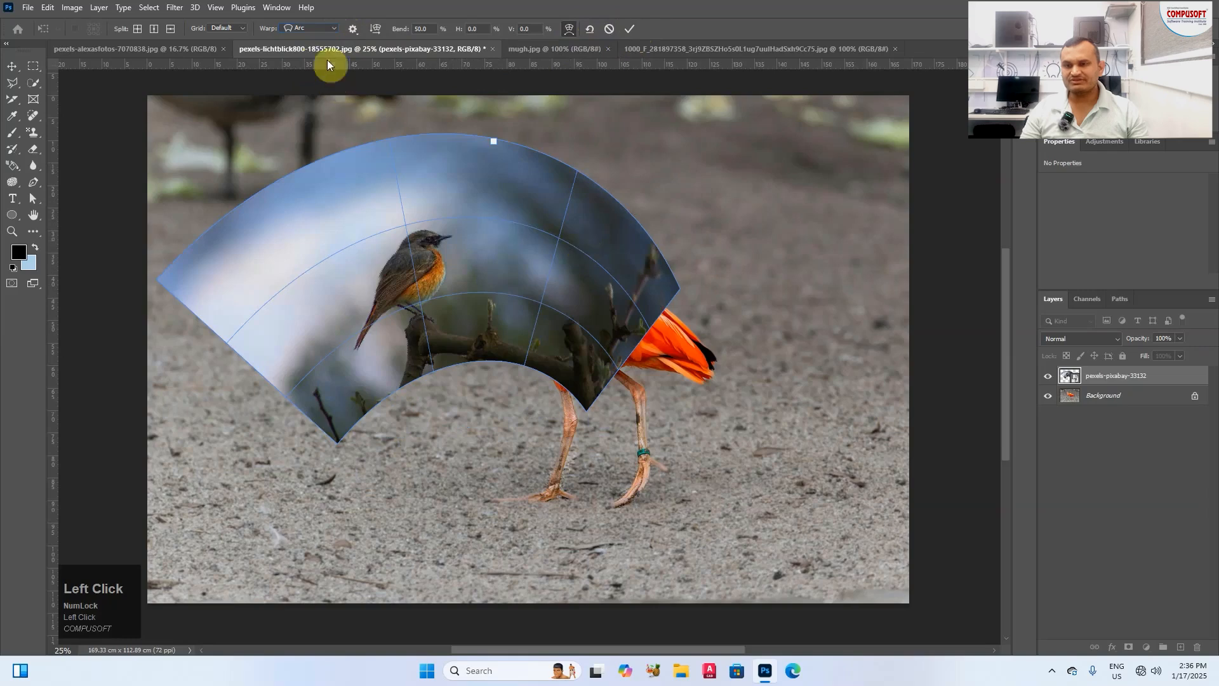
left_click(317, 27)
left_click(311, 104)
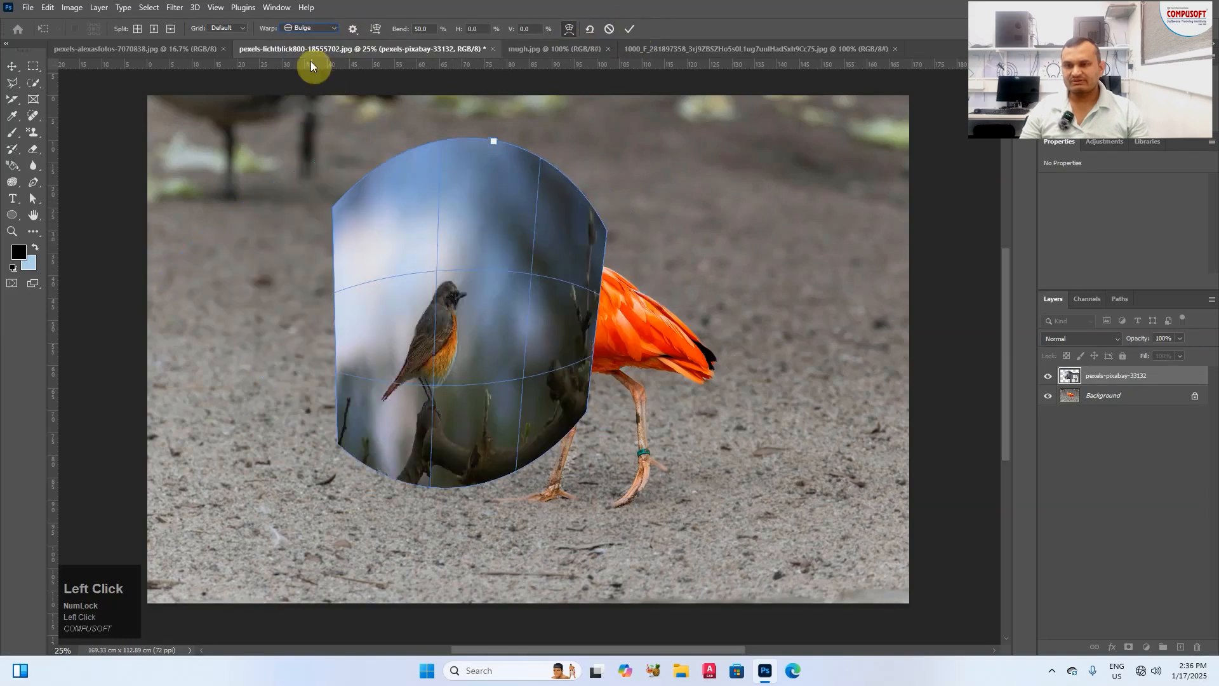
left_click(307, 29)
left_click(321, 144)
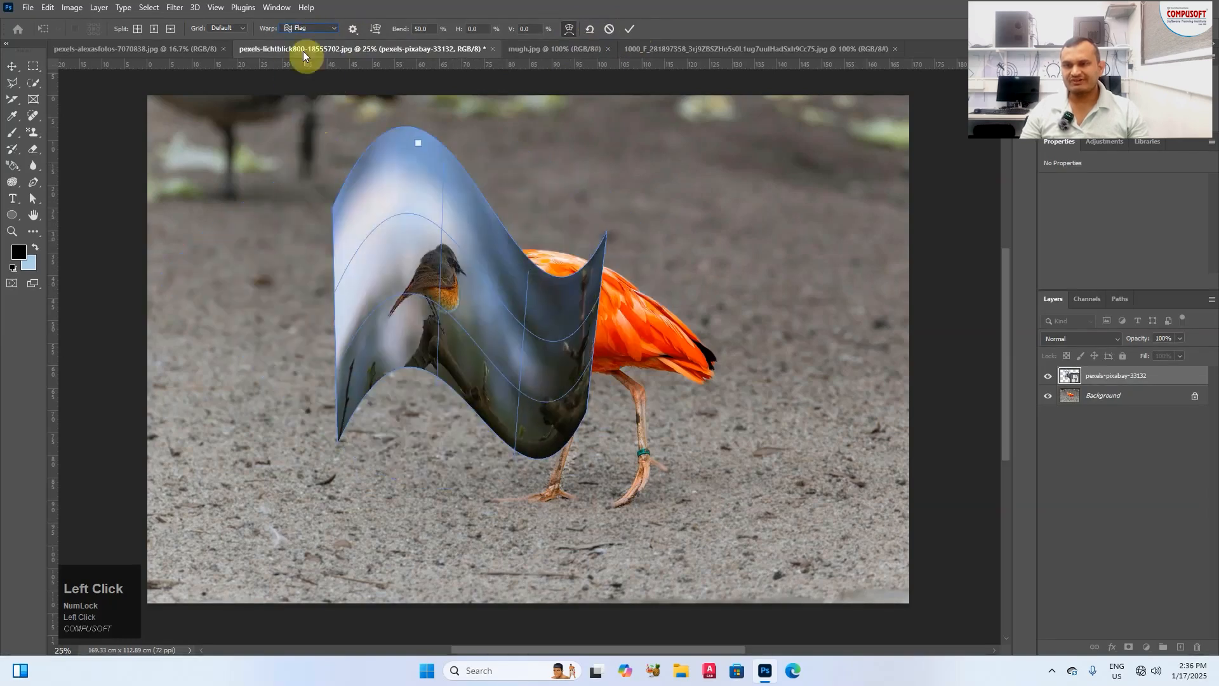
Step: Warp the bird image with the Fish preset, shift it slightly away from the ibis's body and apply the transformation
left_click(307, 28)
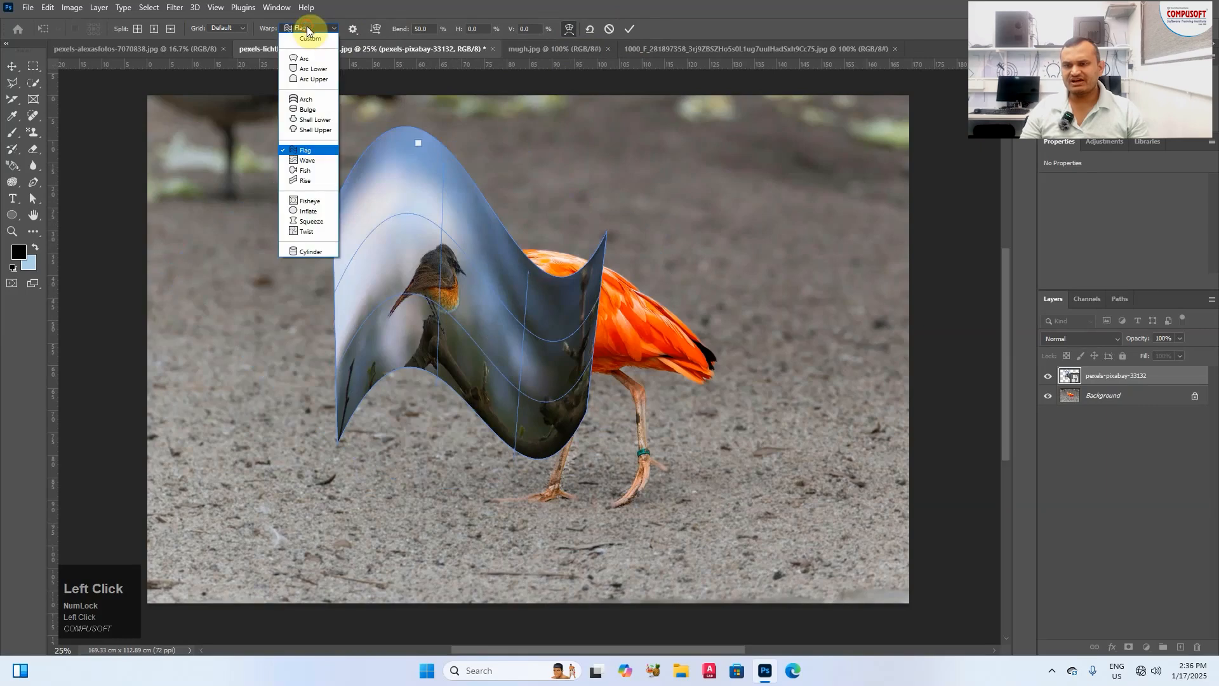
left_click(324, 171)
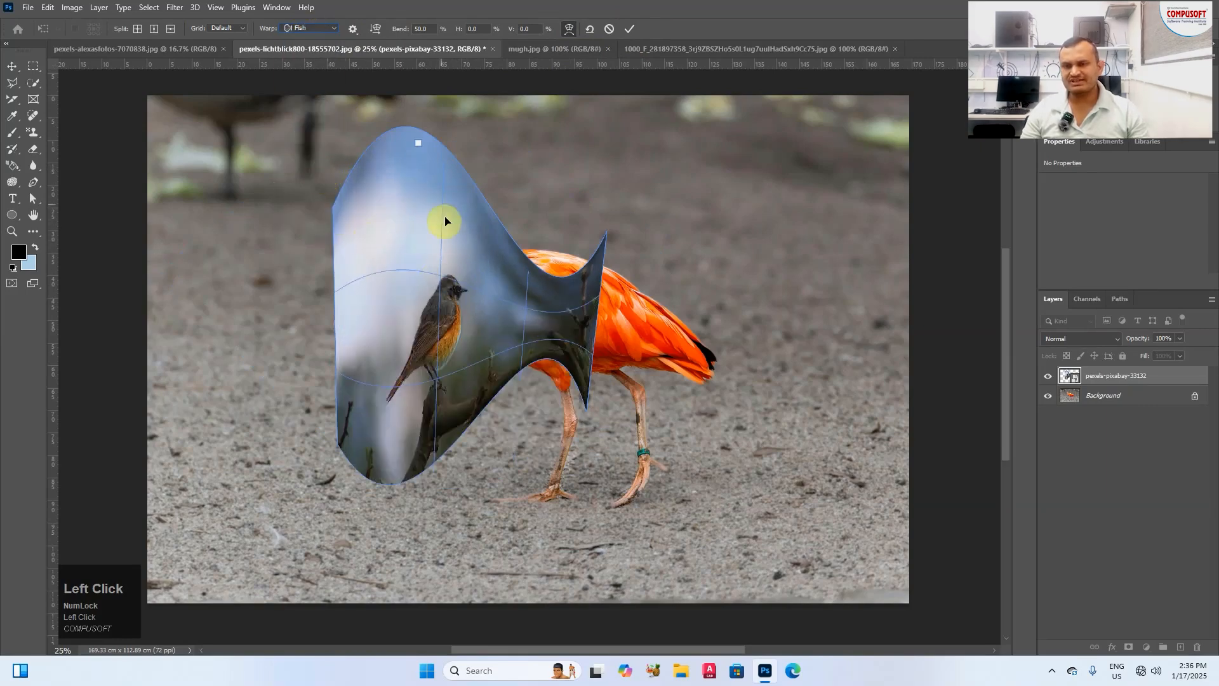
left_click_drag(363, 399, 296, 452)
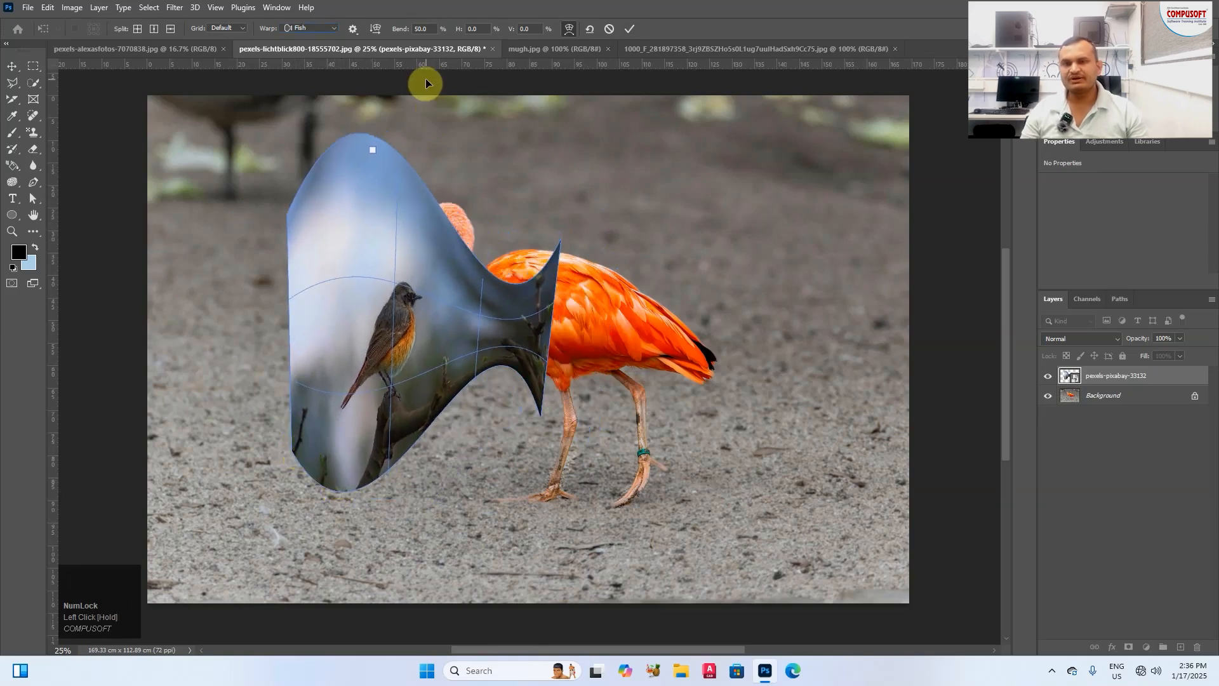
left_click(630, 29)
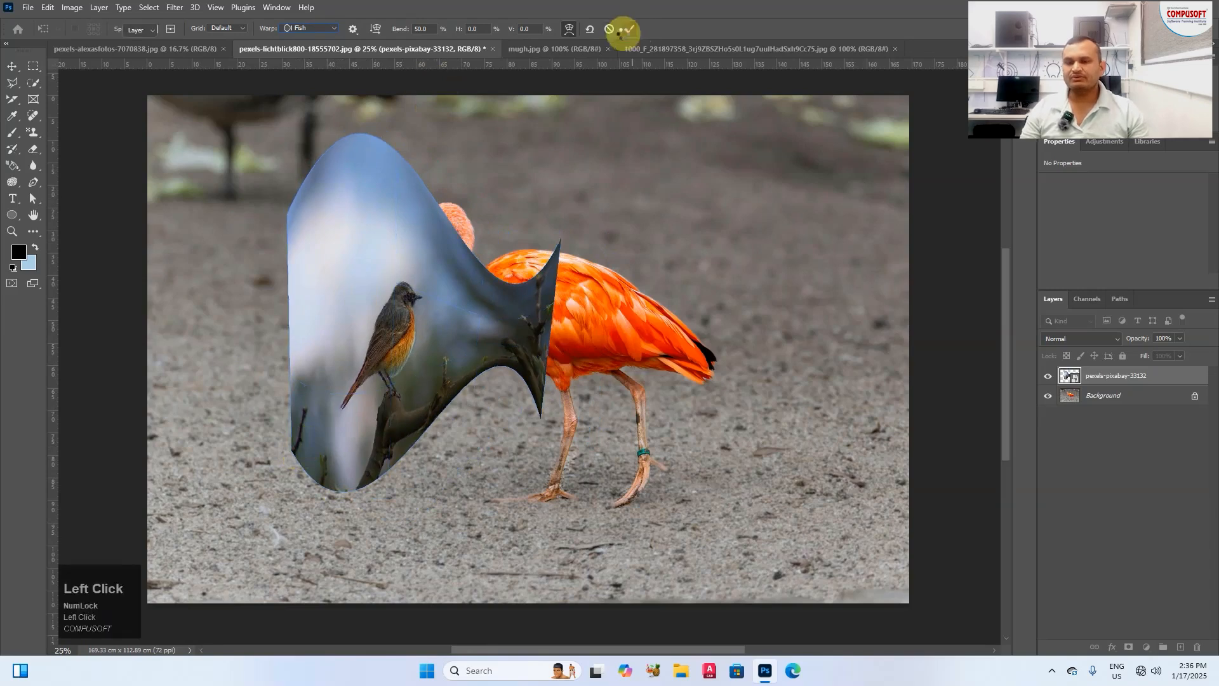
Step: Shift the warped bird image back toward the ibis's body and delete its layer
left_click_drag(426, 350, 473, 348)
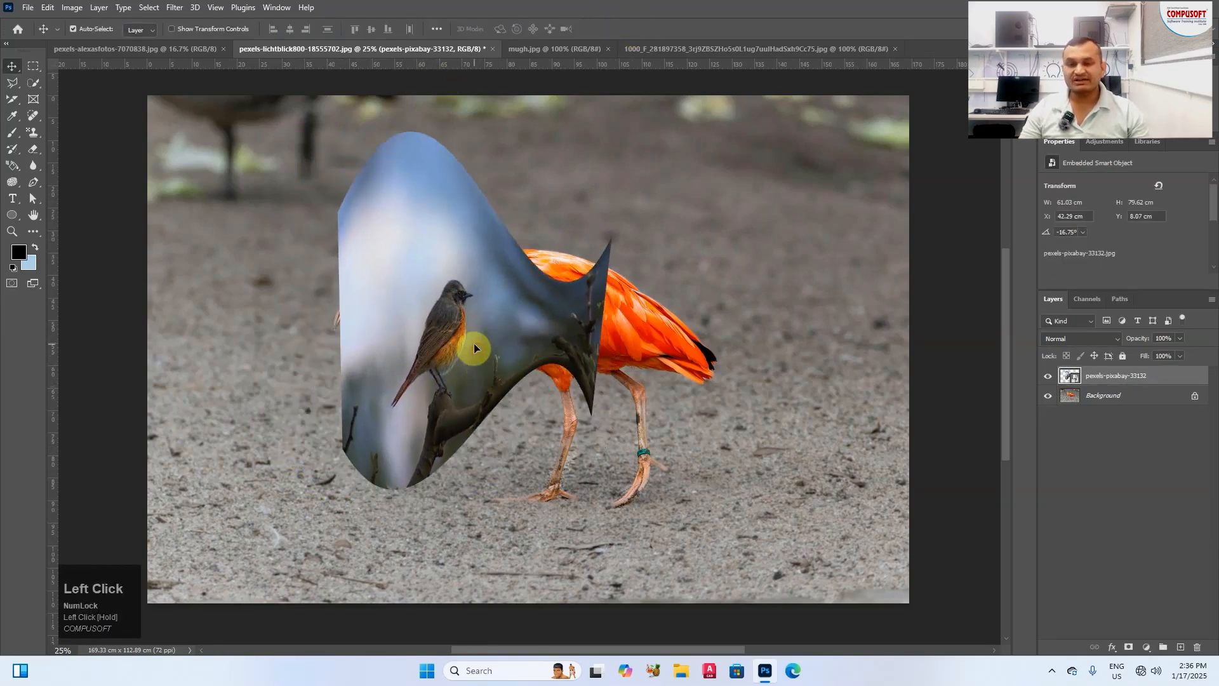
key("Delete")
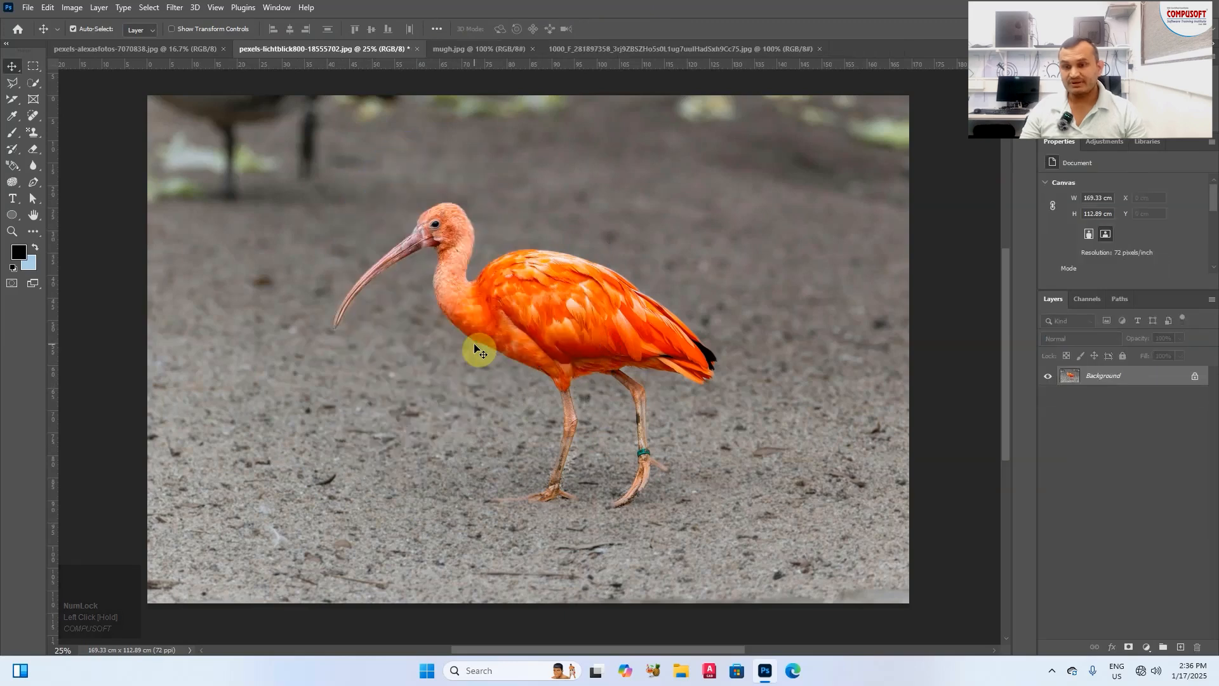
Step: Cycle through the open documents and bring up the mug photo, mugh.jpg
key("ctrl")
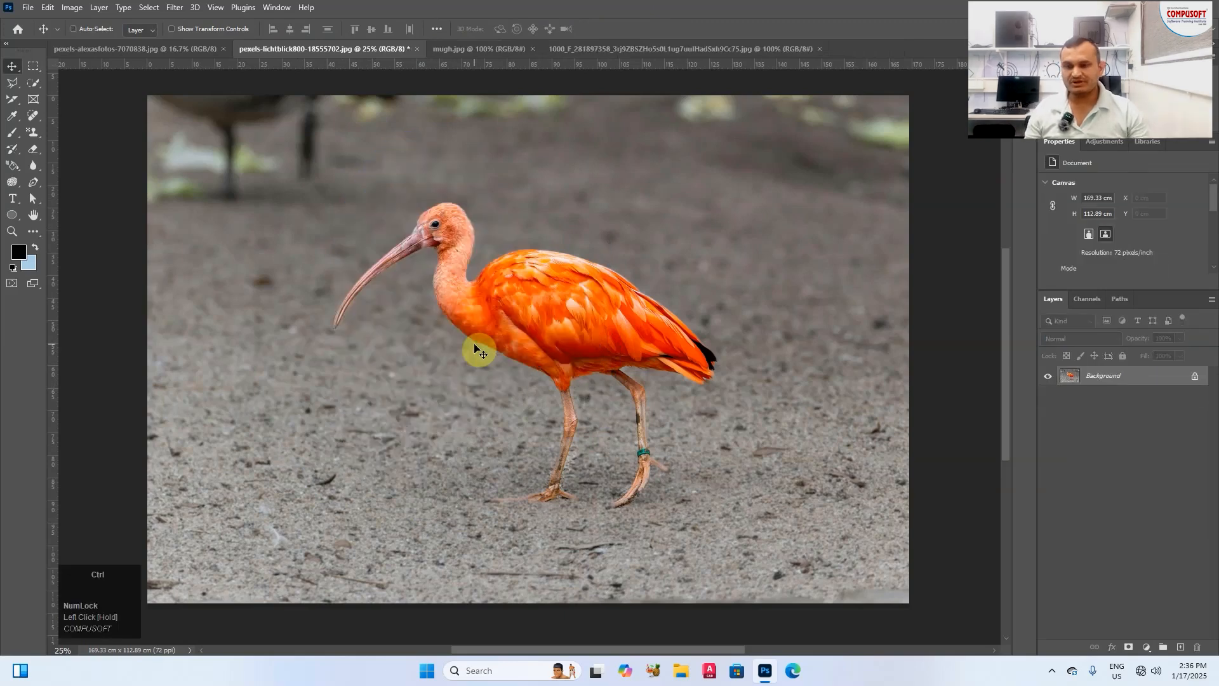
left_click(199, 51)
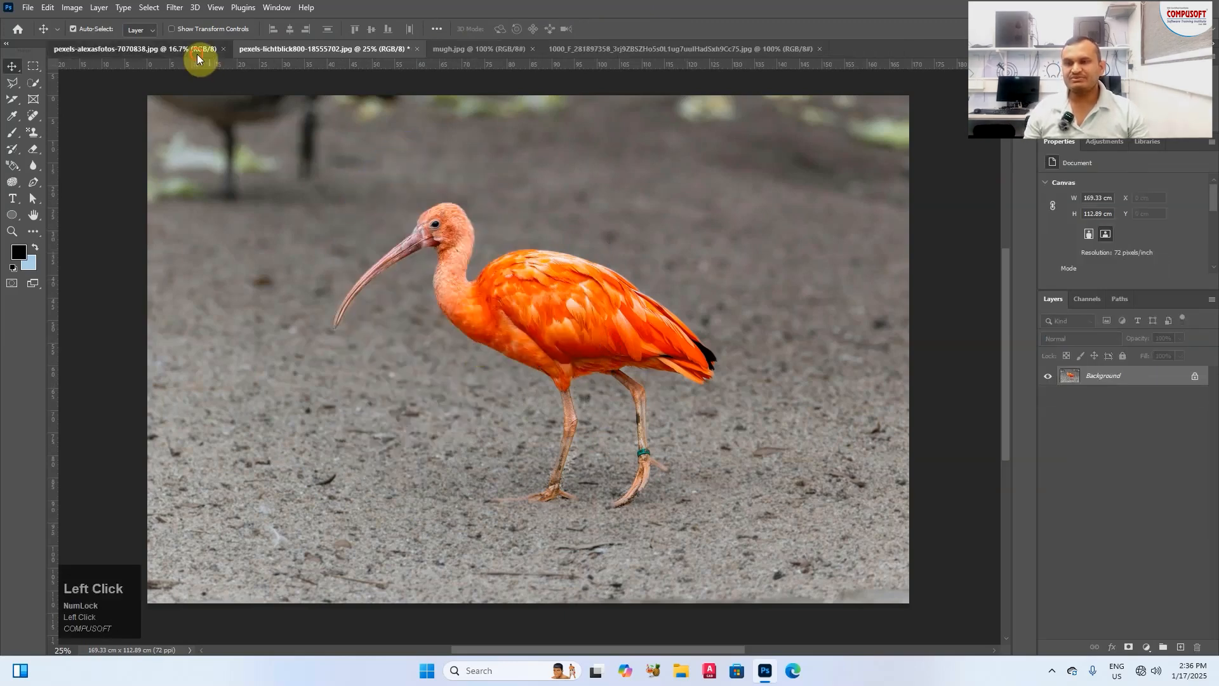
left_click(465, 52)
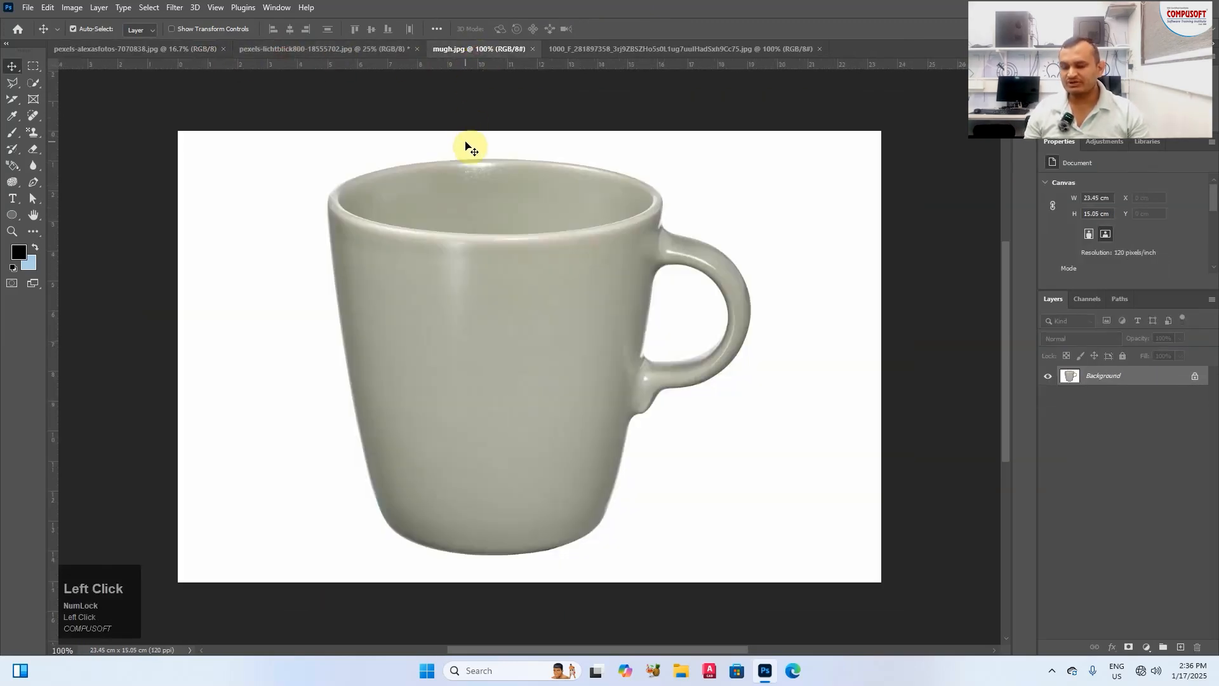
key("ctrl+Tab")
key("ctrl+Tab")
key("ctrl+Tab")
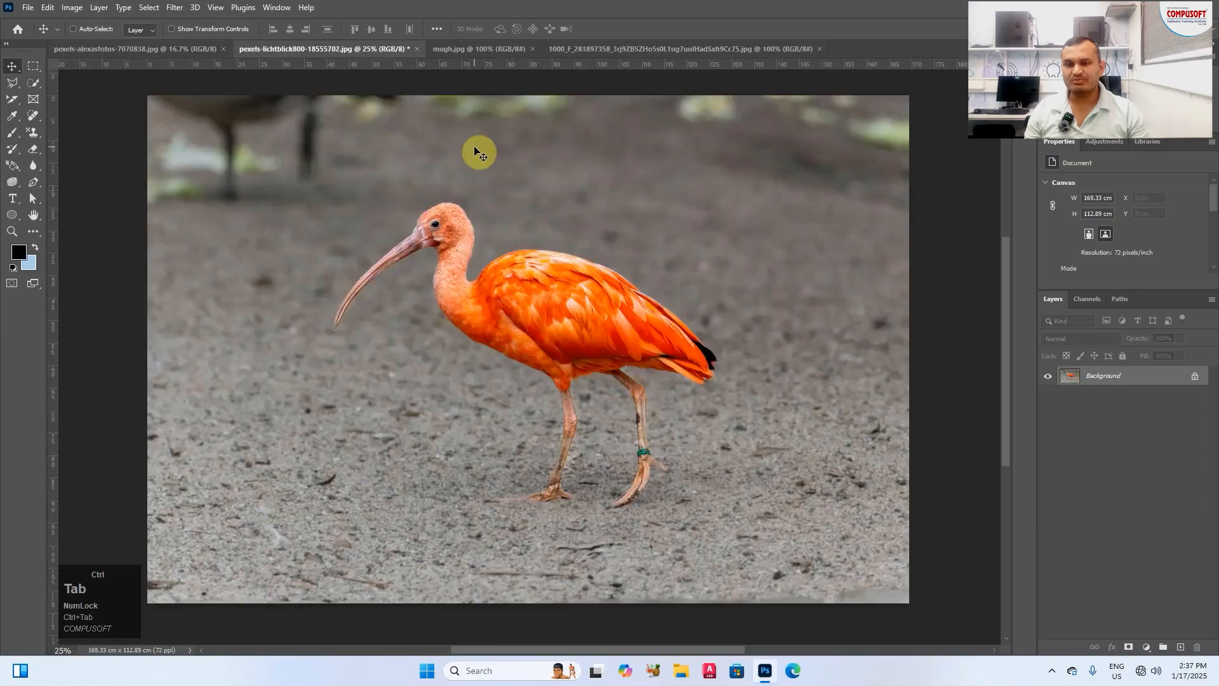
key("ctrl+Tab")
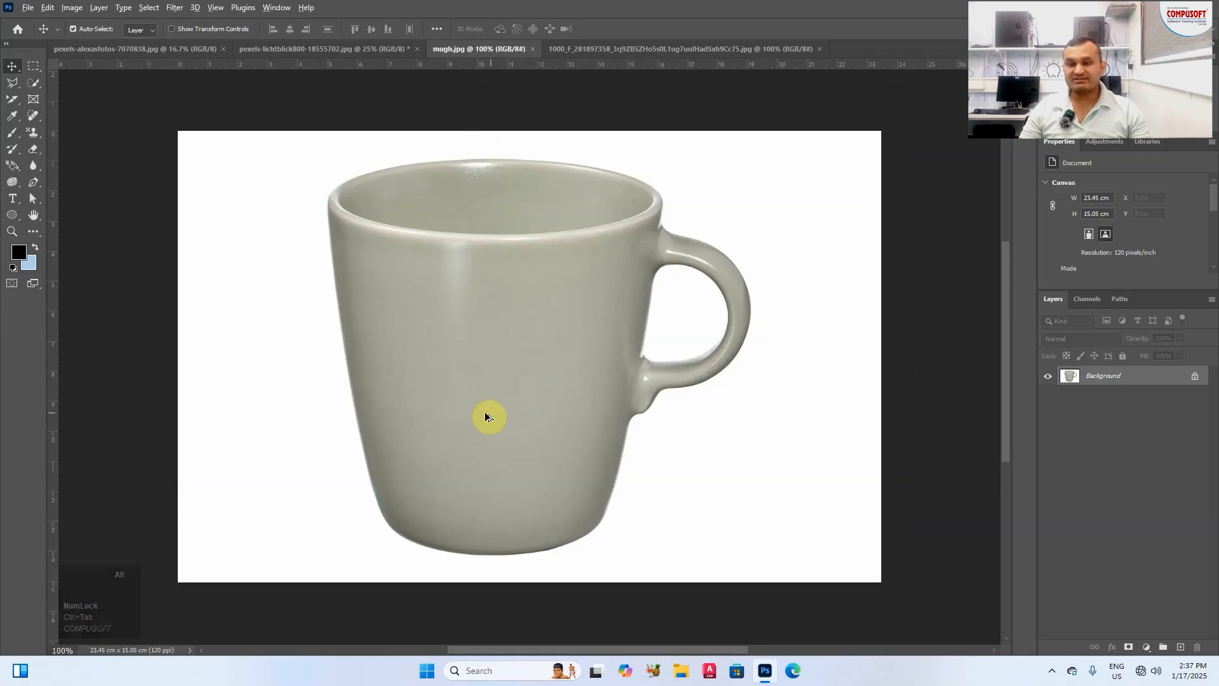
scroll(500, 413, "up", 1)
scroll(519, 294, "down", 2)
scroll(522, 414, "up", 1)
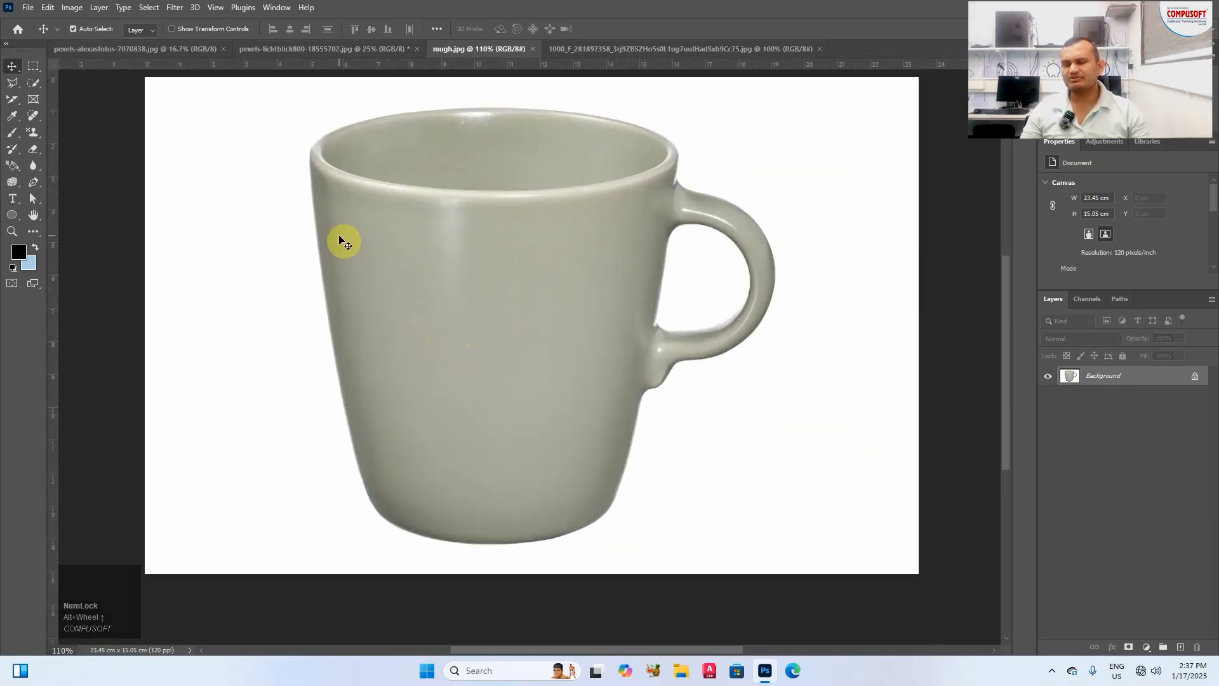
Step: Place the 3d-elegant-geometrical-textures-backgrounds image from the WALLPAPER folder into the mug photo as an embedded object
left_click(28, 8)
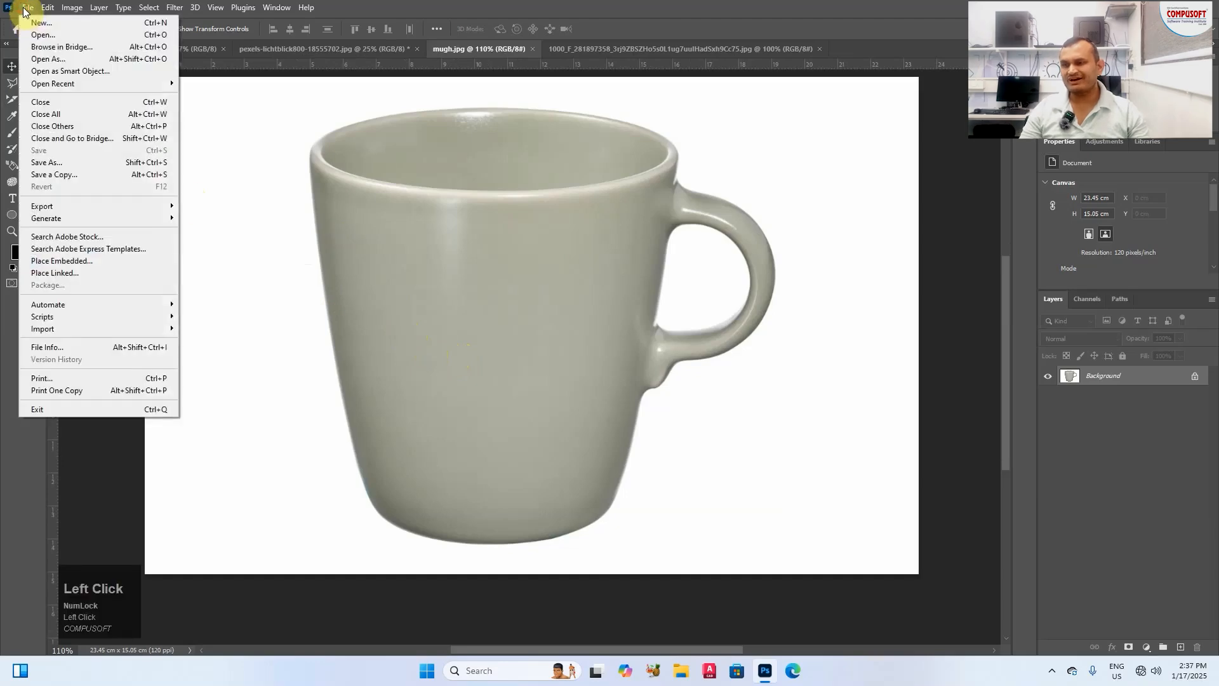
left_click(58, 266)
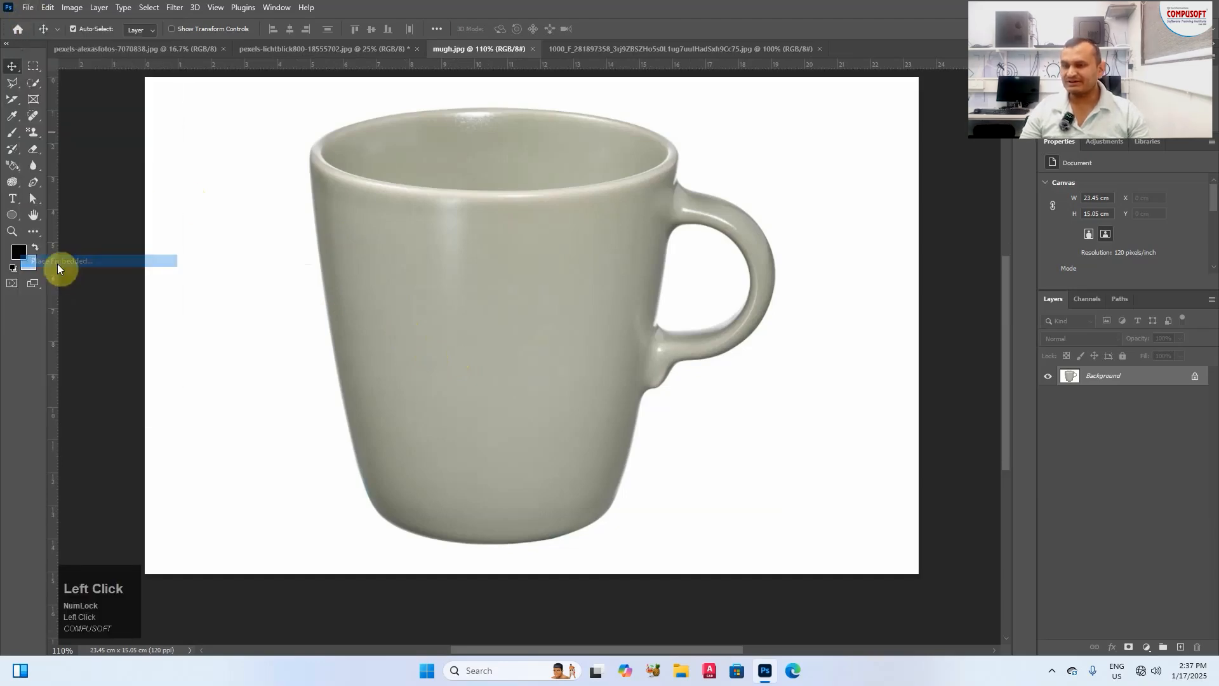
left_click(405, 36)
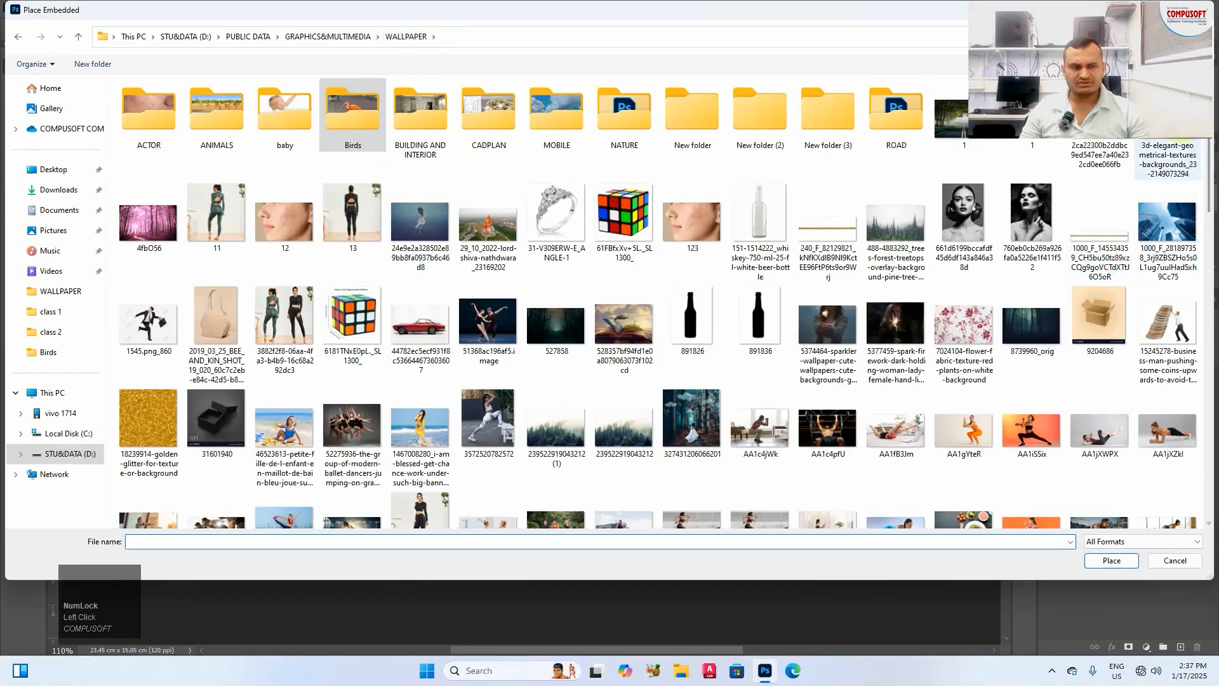
double_click(1167, 159)
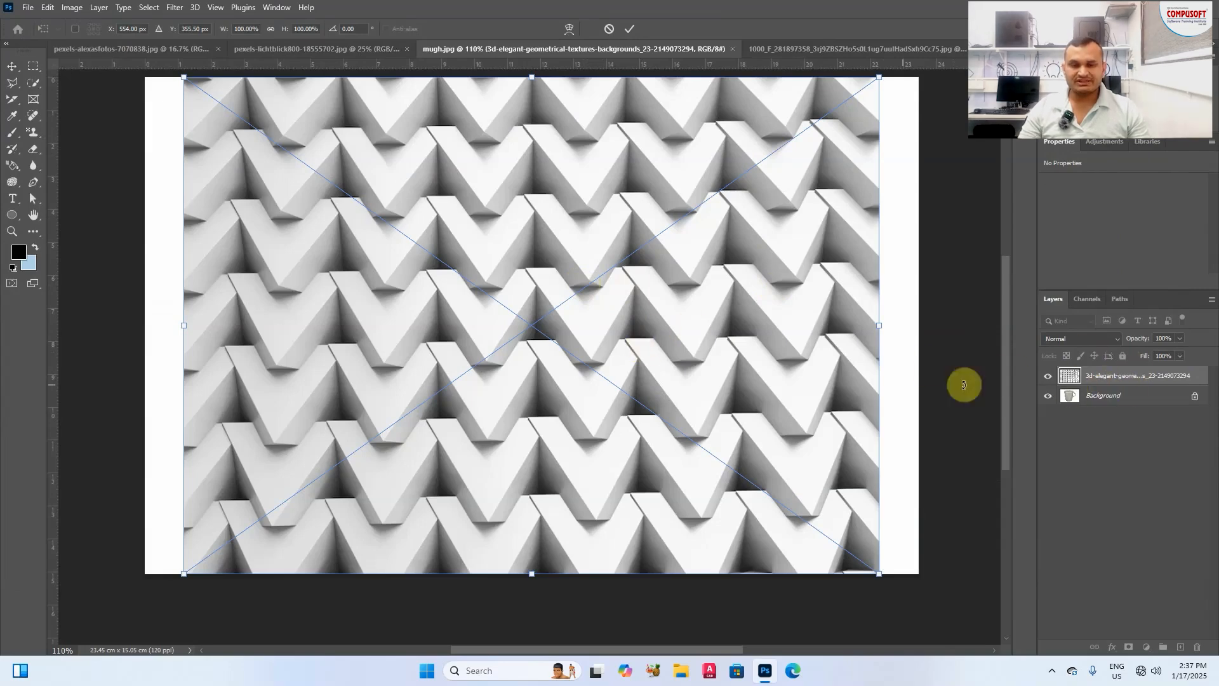
Step: Lower the pattern layer's opacity to 37% and confirm the placement, toggling the layer's visibility to compare it with the mug
left_click_drag(1150, 341, 1127, 343)
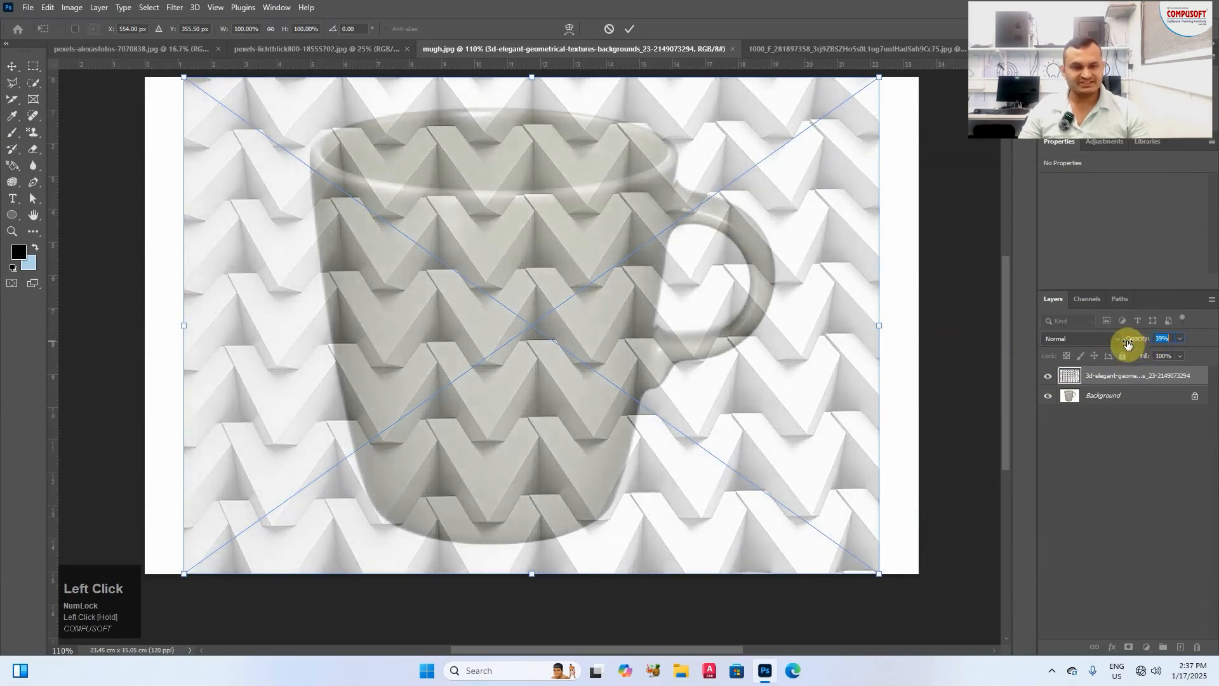
left_click(1049, 377)
left_click(1049, 378)
left_click(1049, 378)
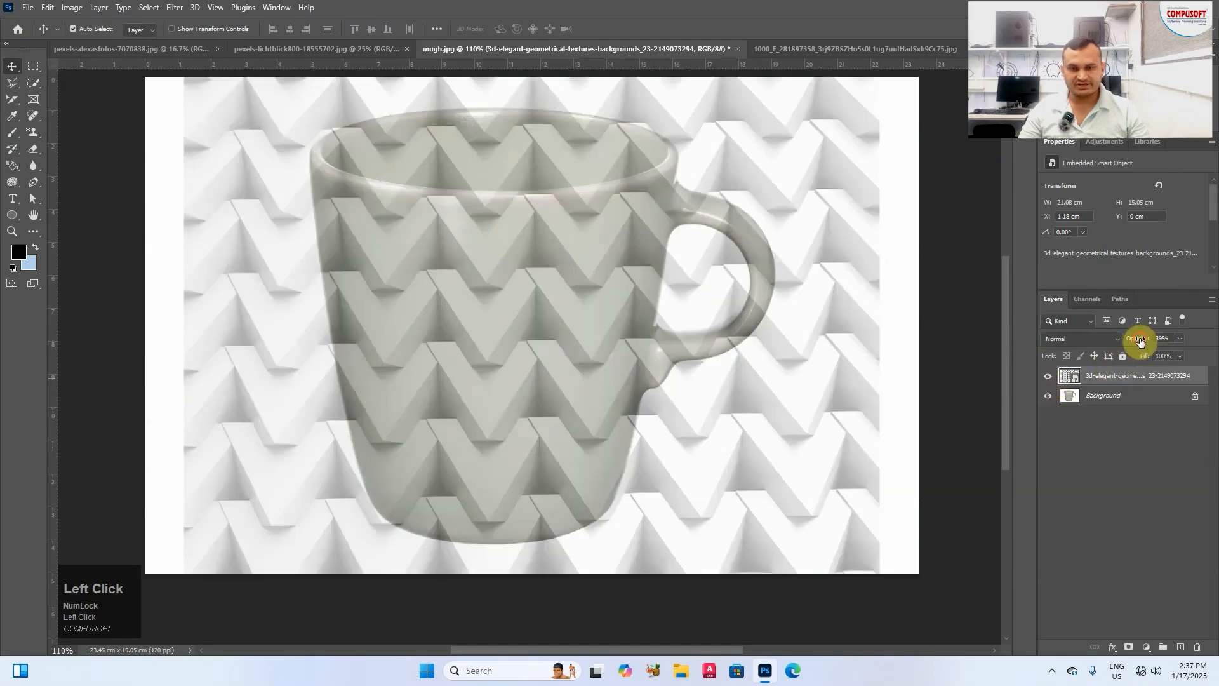
Step: Move the pattern slightly down over the mug and scale it proportionally to about 78%
mouse_move(468, 307)
left_mouse_down()
mouse_move(468, 321)
mouse_move(454, 315)
left_mouse_up()
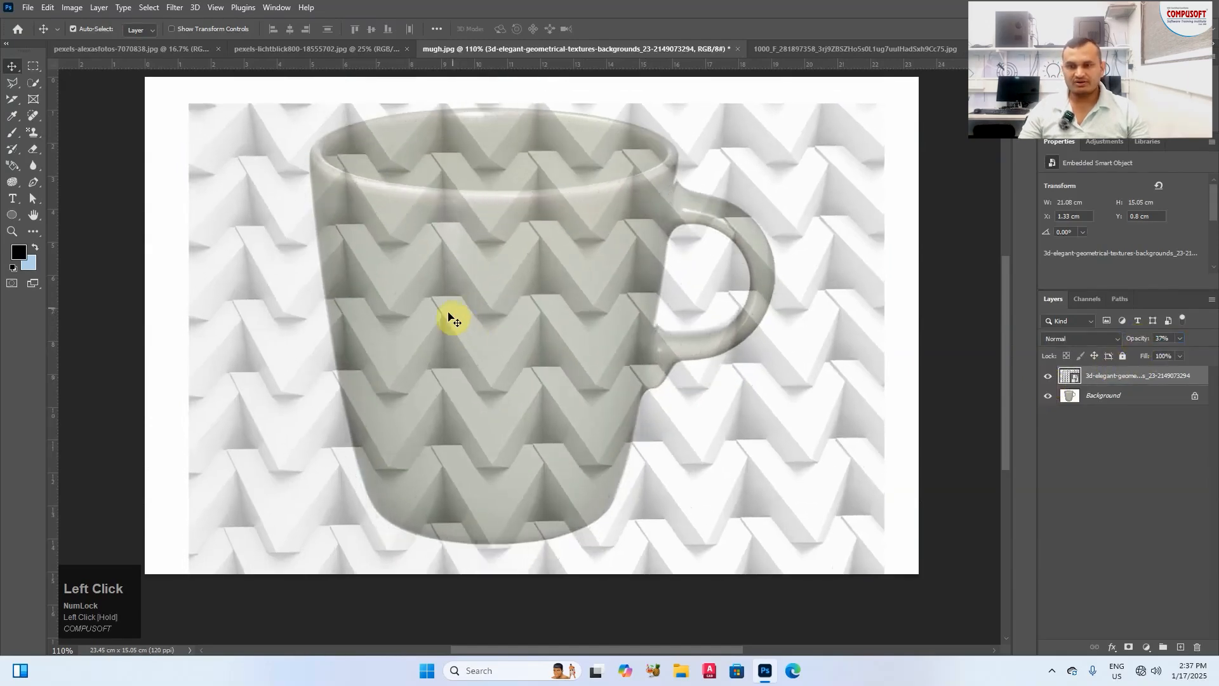
key("ctrl+t")
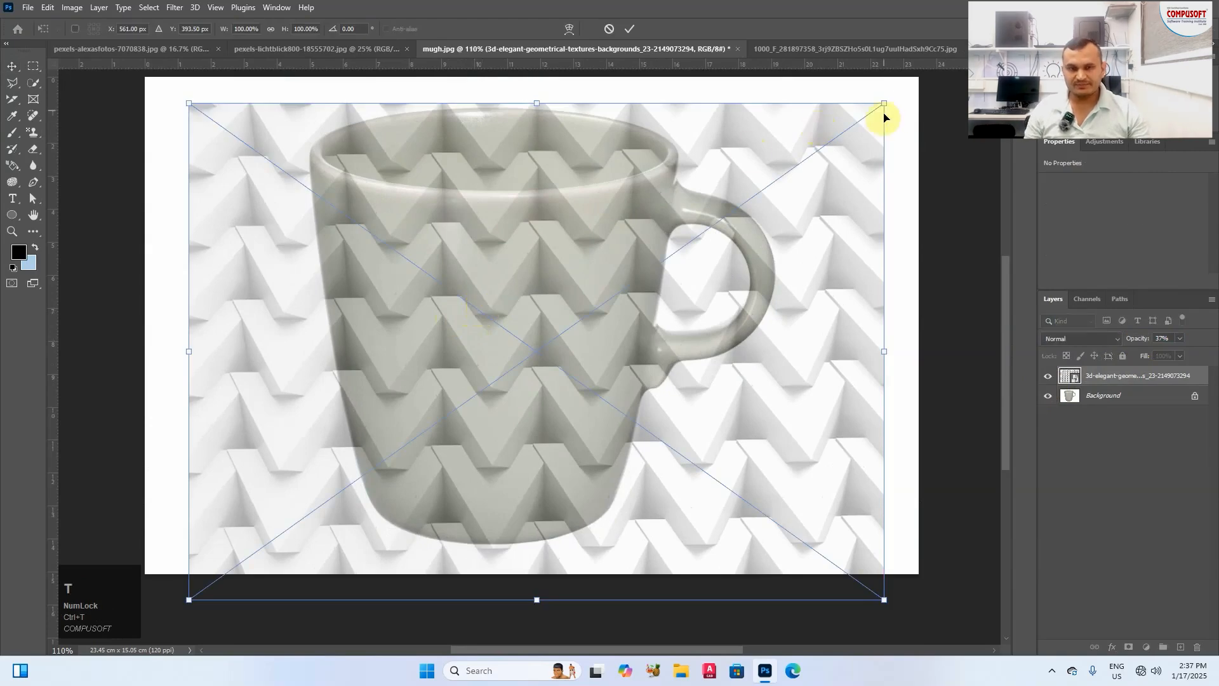
left_click_drag(886, 105, 787, 131)
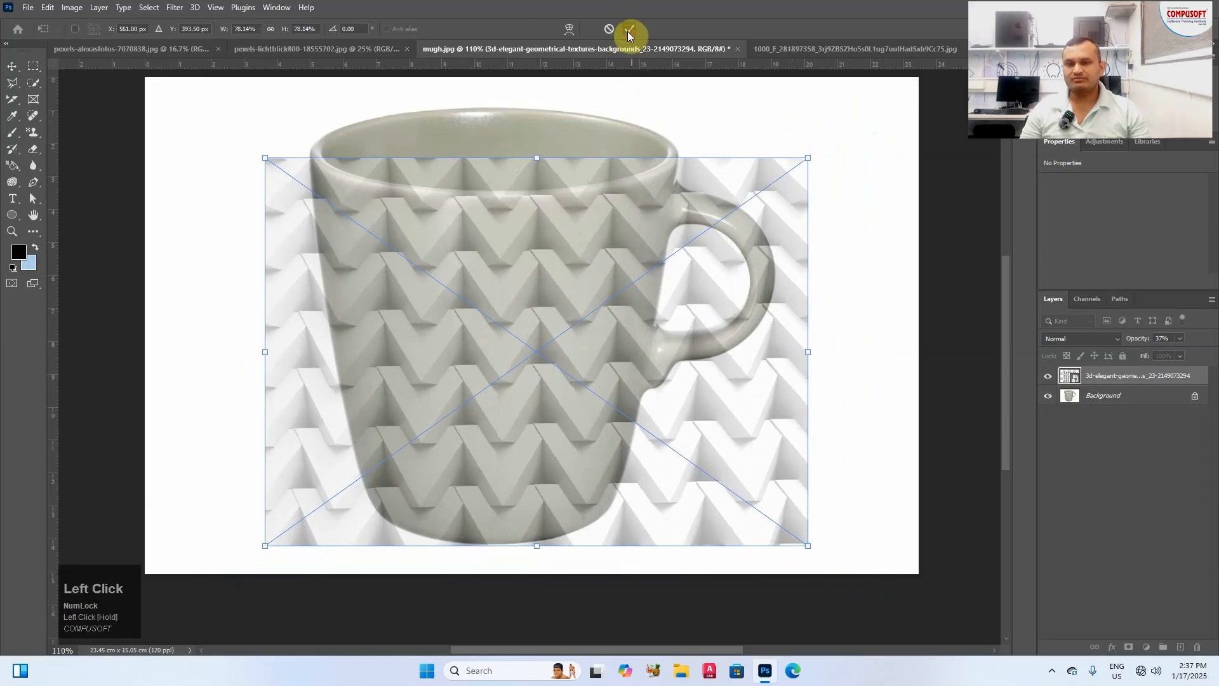
Step: Warp the pattern so its upper corners sit on the ends of the mug's rim and its lower corners on the mug's base
right_click(538, 278)
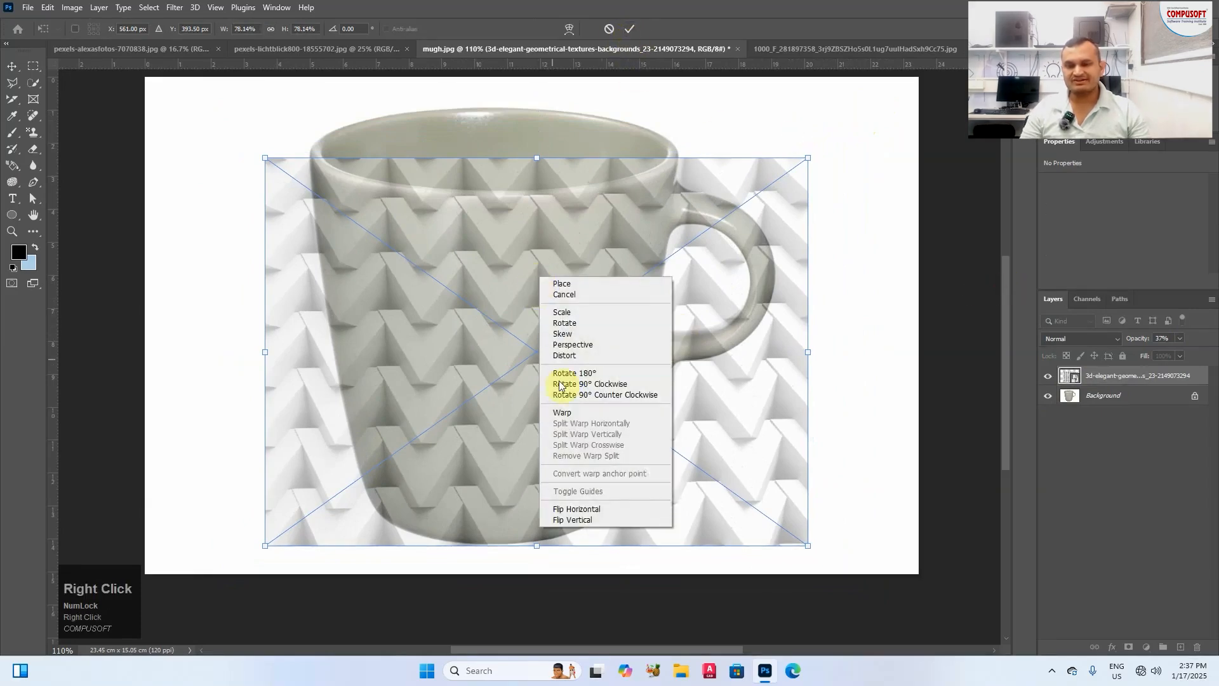
left_click(48, 7)
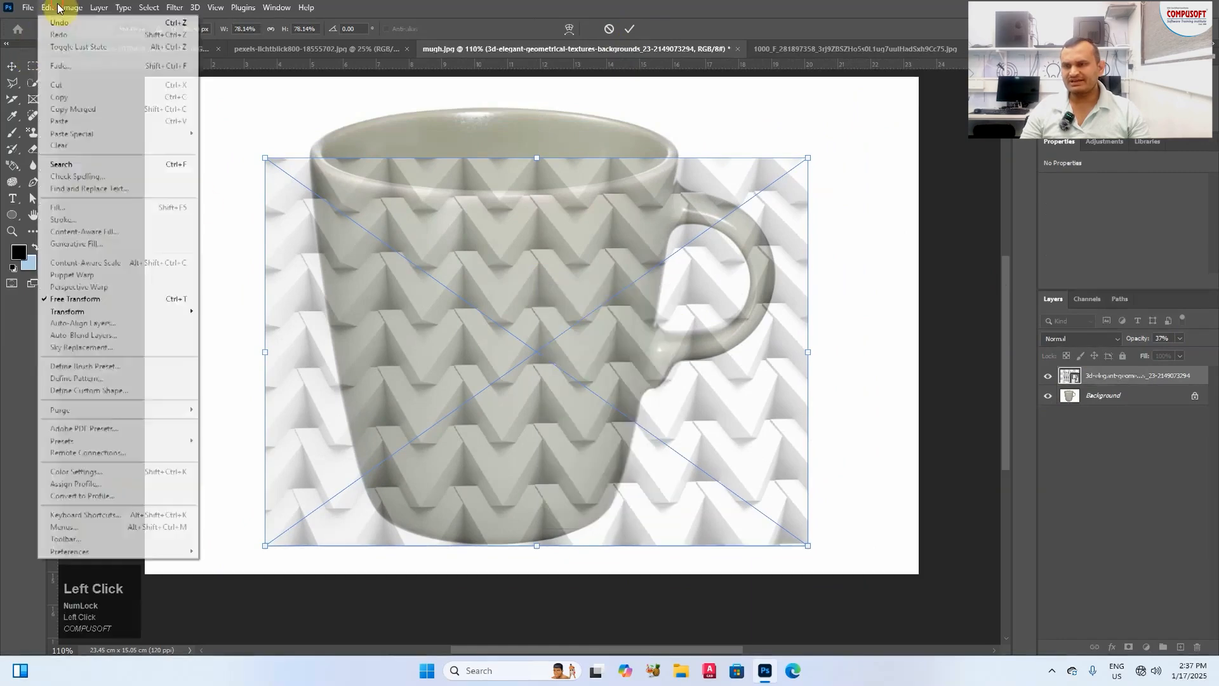
mouse_move(99, 312)
left_click(234, 398)
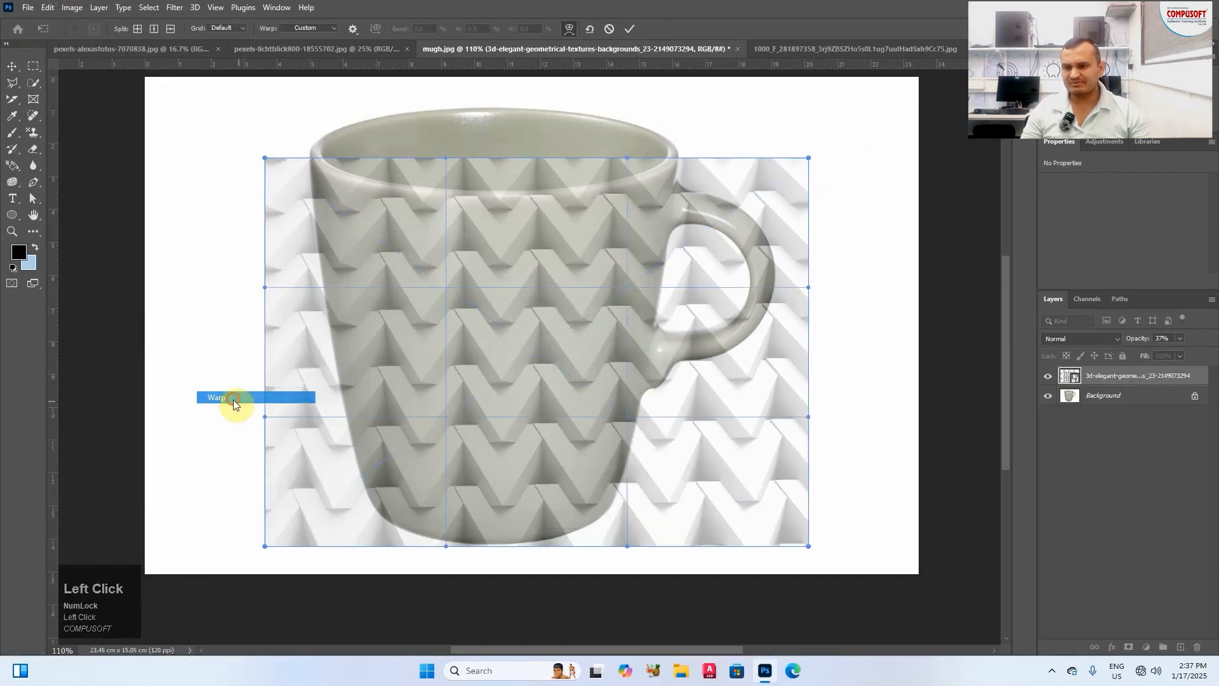
left_click_drag(265, 158, 312, 147)
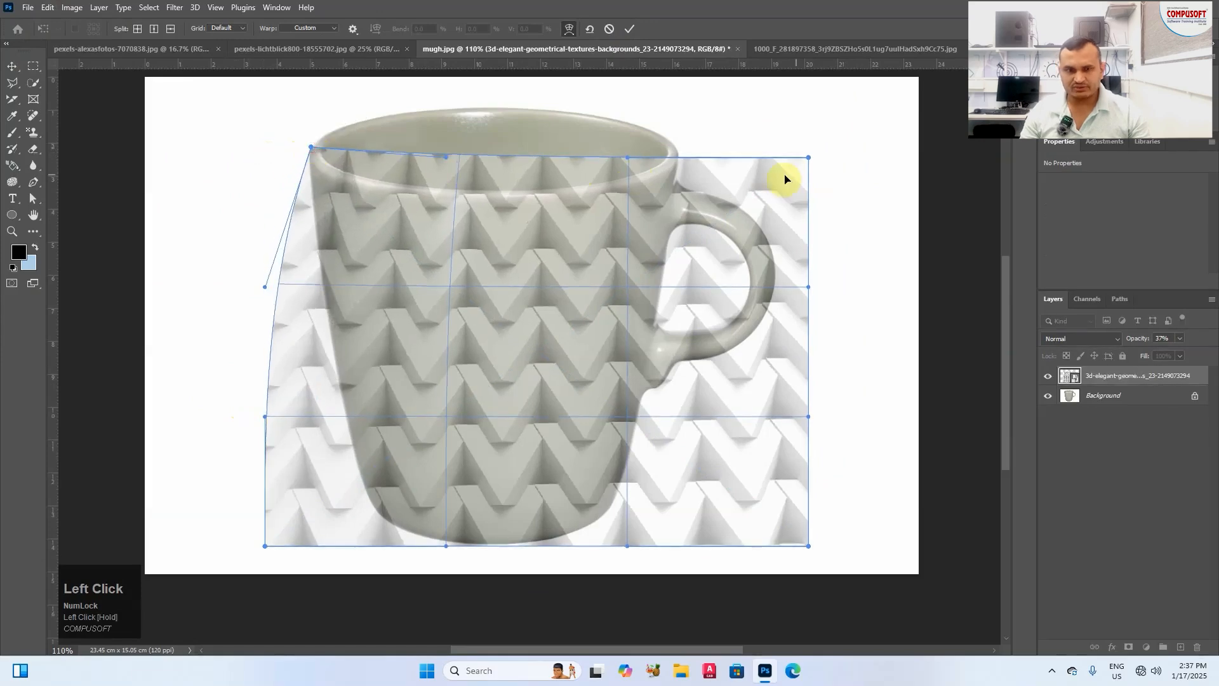
left_click_drag(809, 159, 677, 156)
scroll(696, 261, "down", 2)
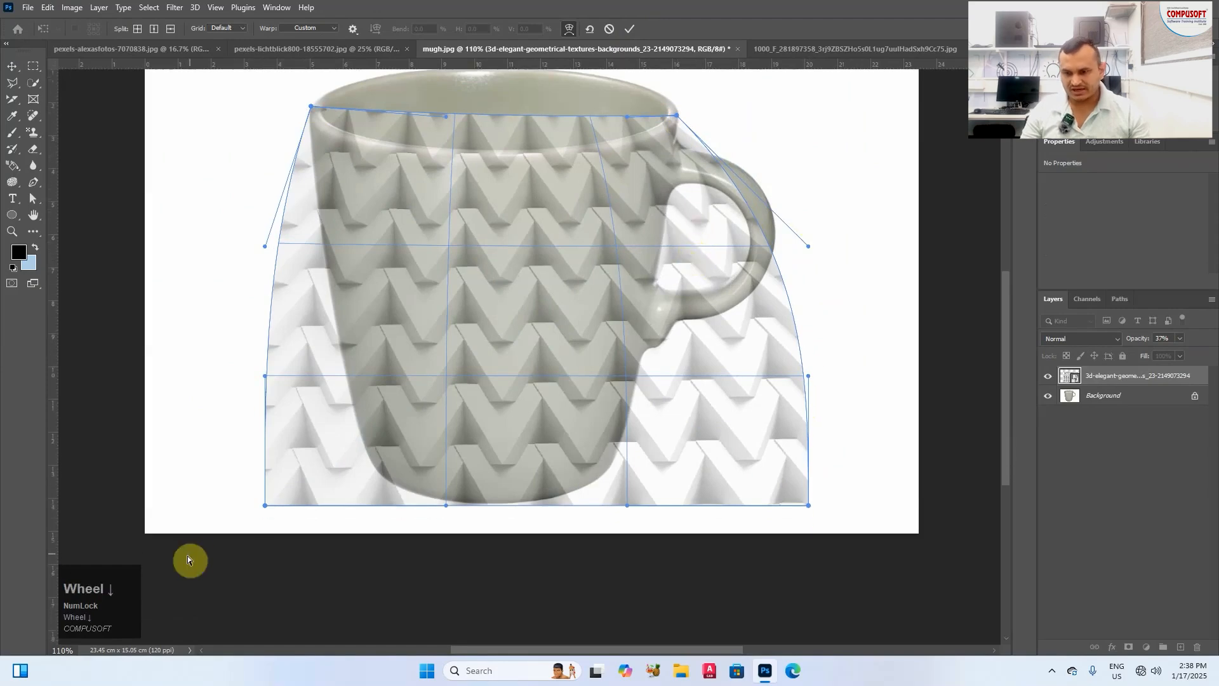
left_click_drag(265, 507, 384, 480)
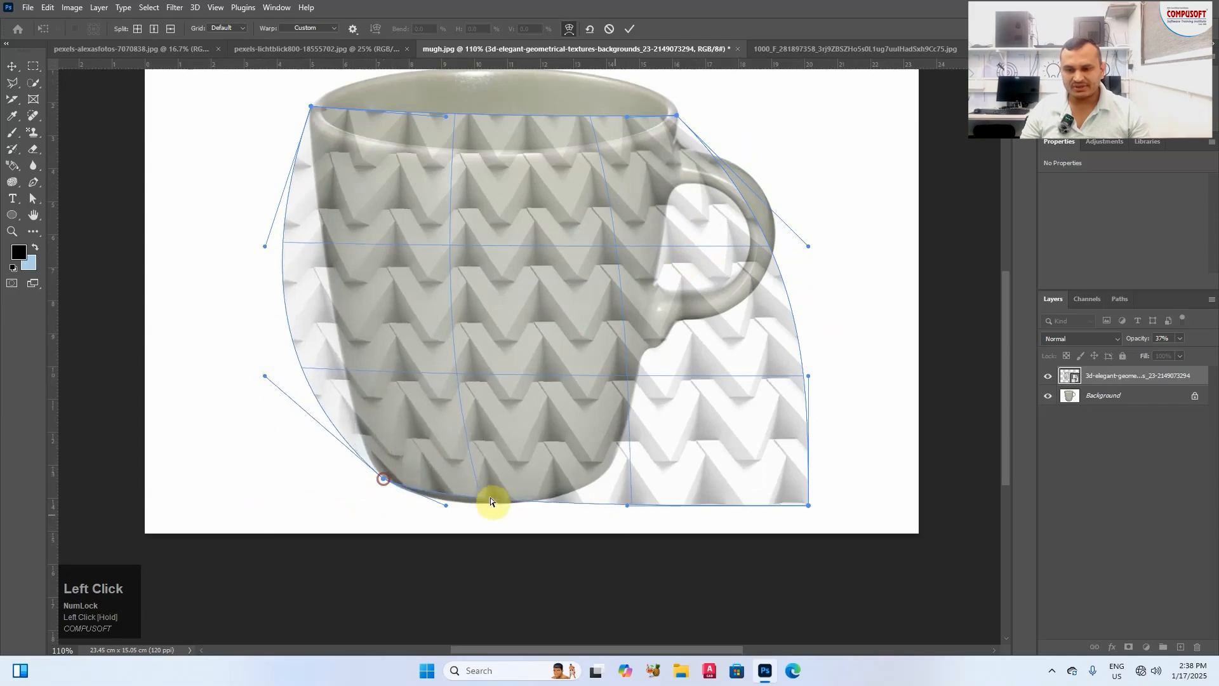
left_click_drag(809, 506, 610, 469)
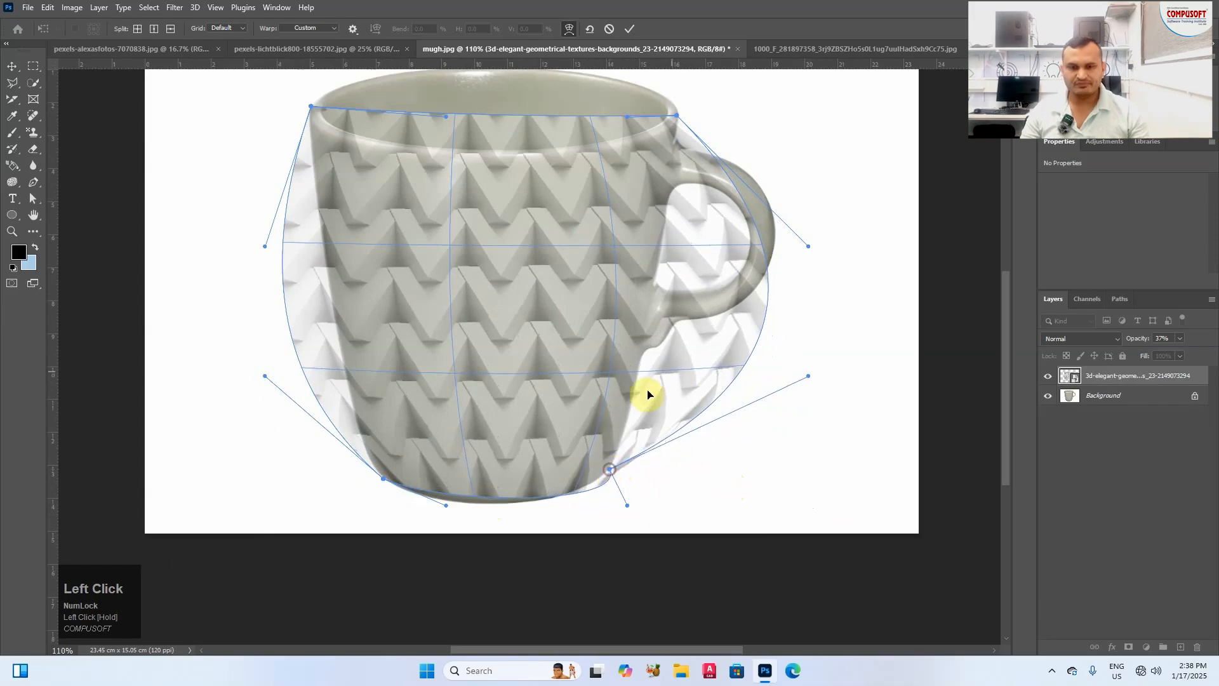
Step: Bend the pattern's left and right warp edges inward so they follow the mug's tapered sides
left_click_drag(811, 248, 674, 259)
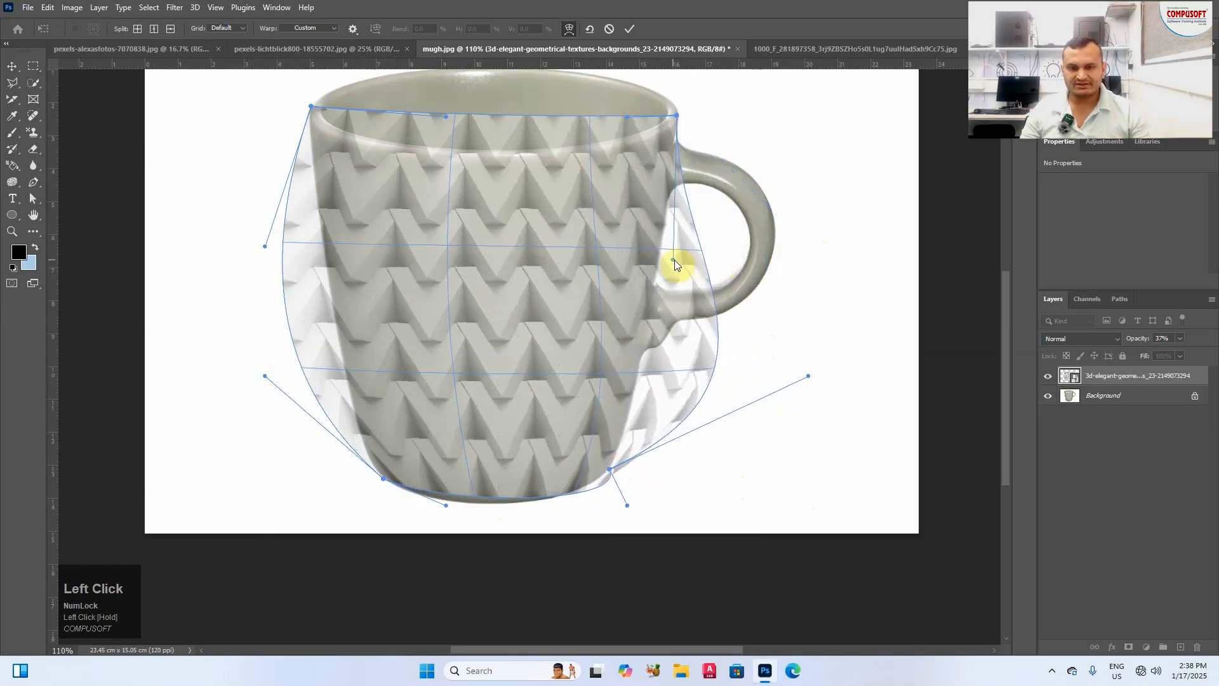
left_click_drag(810, 380, 652, 366)
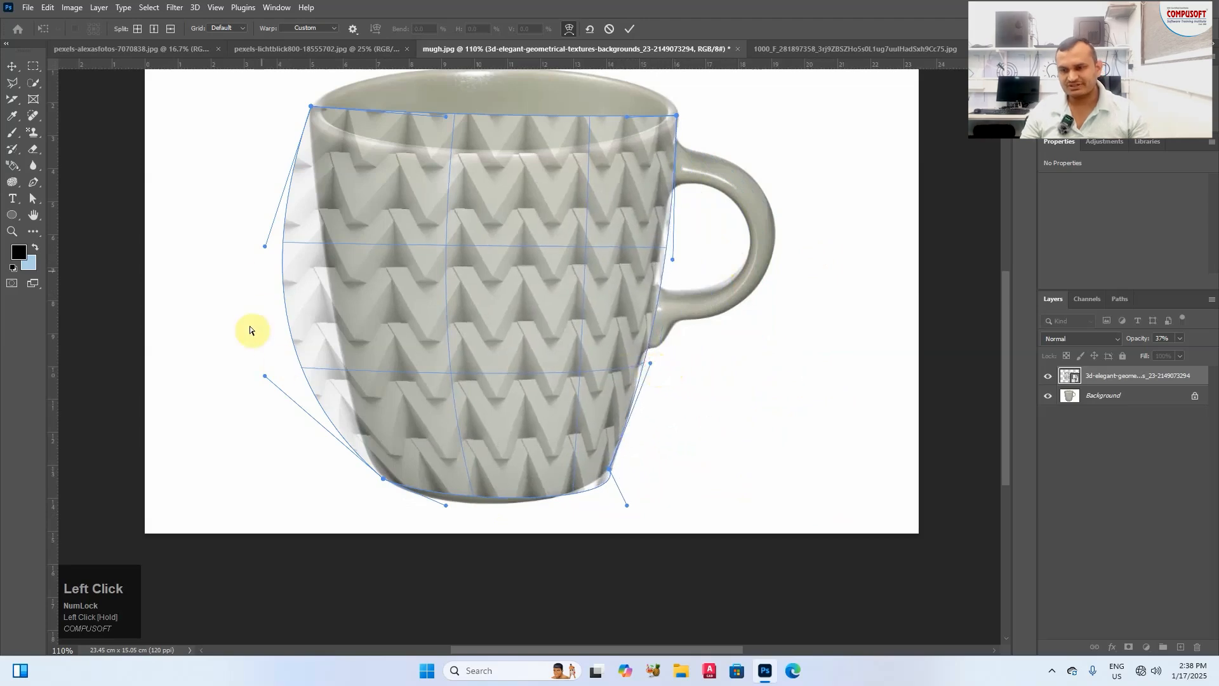
left_click_drag(265, 247, 329, 260)
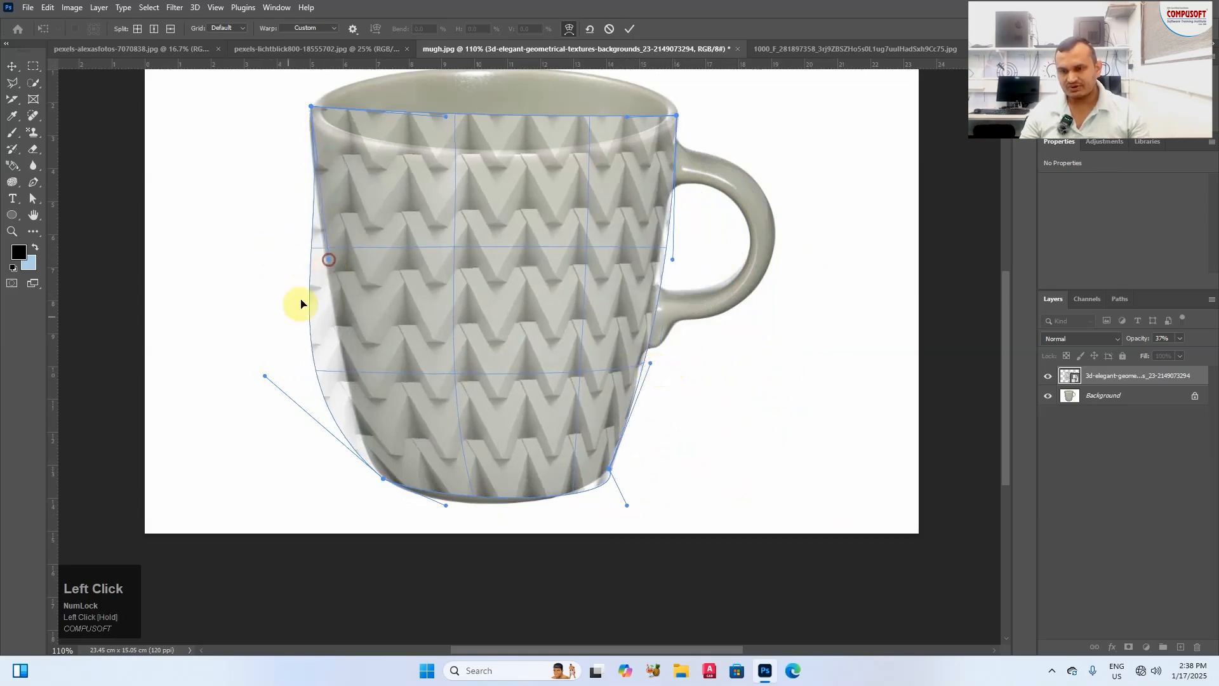
left_click_drag(265, 376, 322, 379)
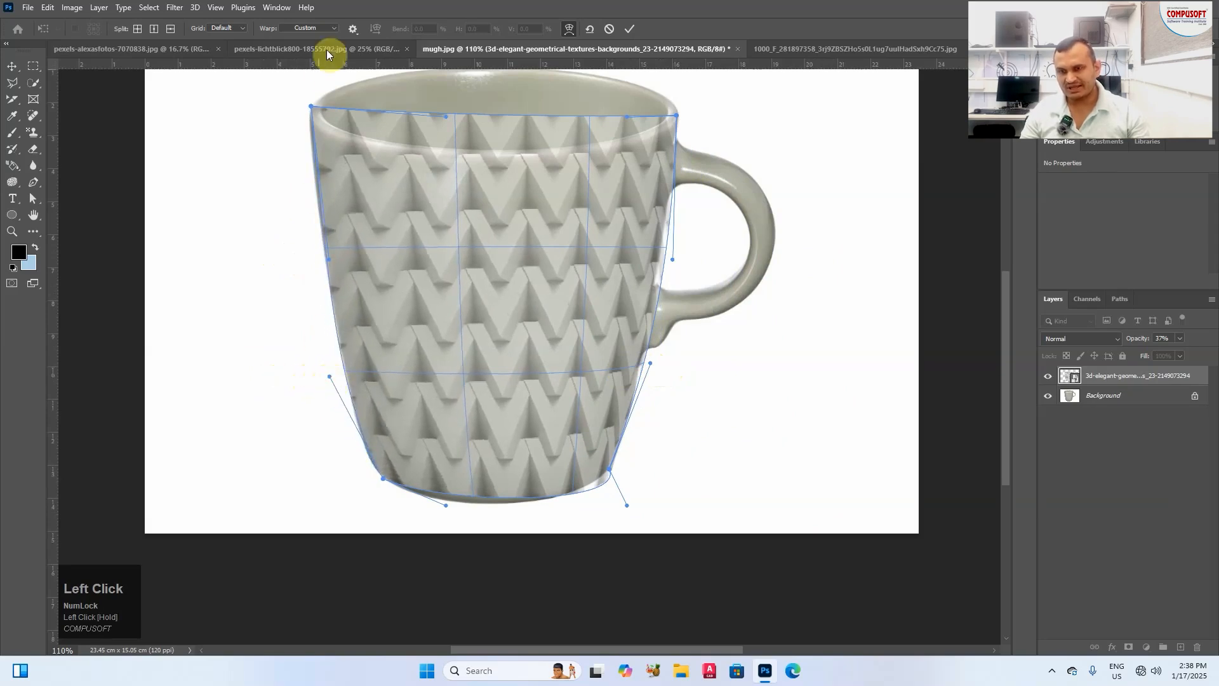
Step: Fine-tune the pattern's upper-left corner at the mug's rim and fit the upper part of its left edge to the mug's side
scroll(308, 103, "up", 2)
left_click_drag(313, 129, 311, 128)
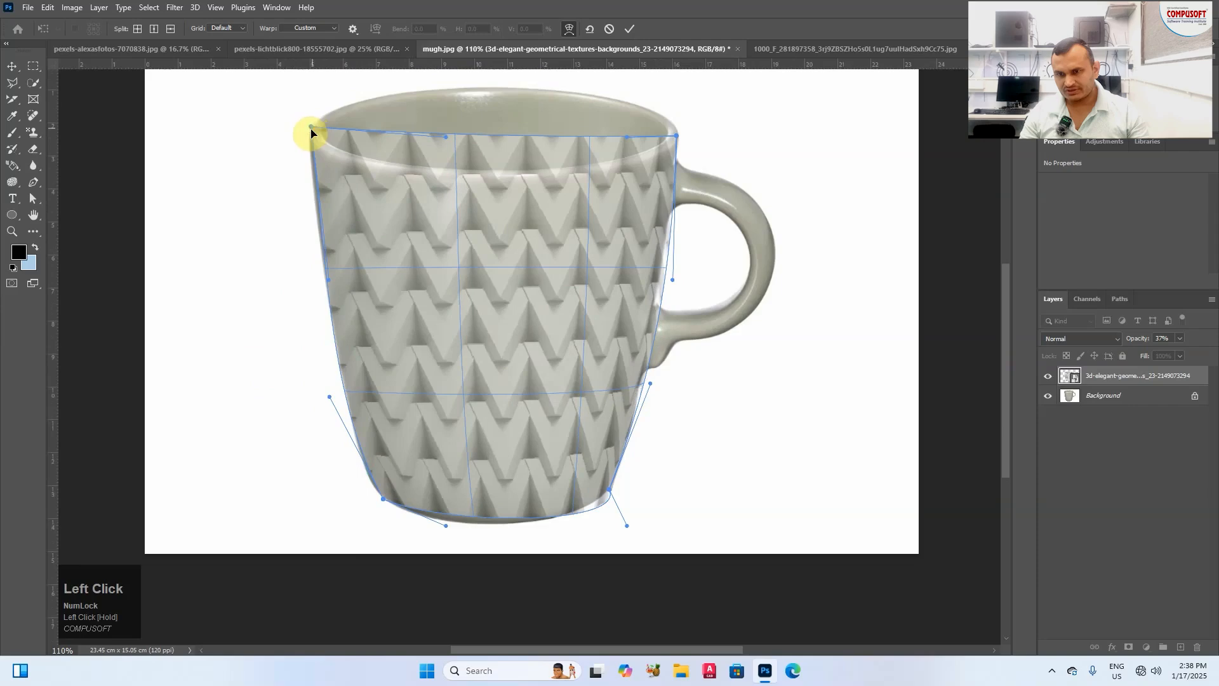
scroll(310, 131, "up", 3, "alt")
scroll(311, 137, "up", 3, "alt")
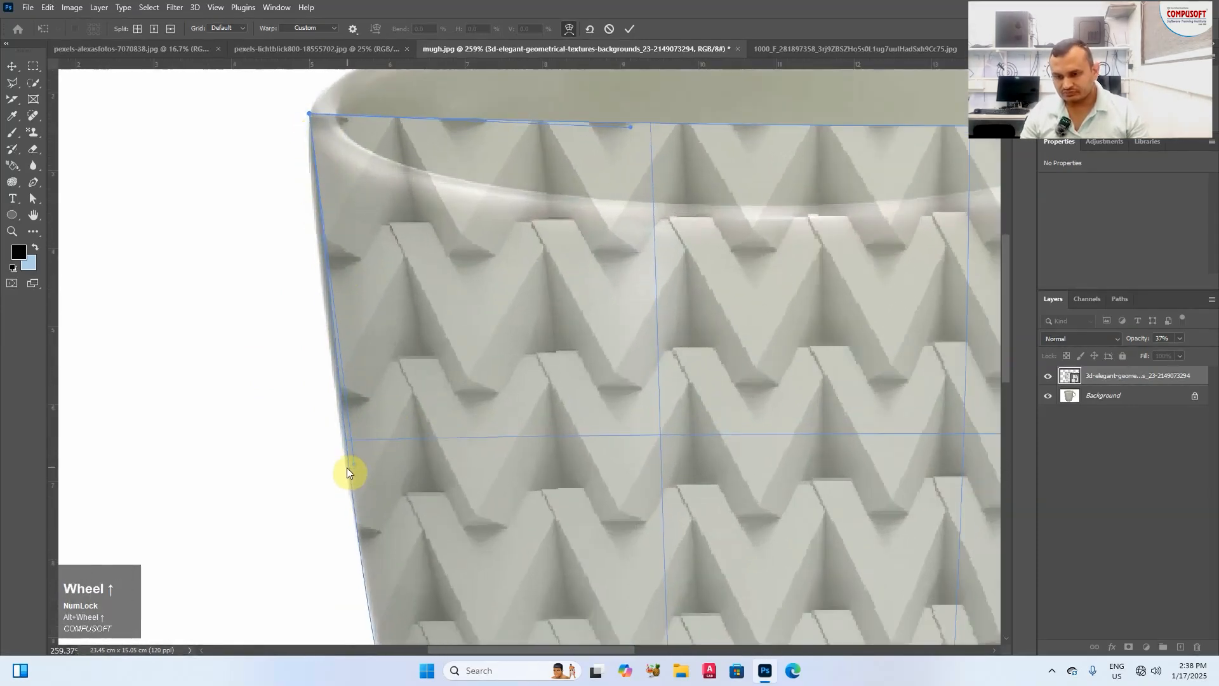
left_click_drag(353, 465, 319, 381)
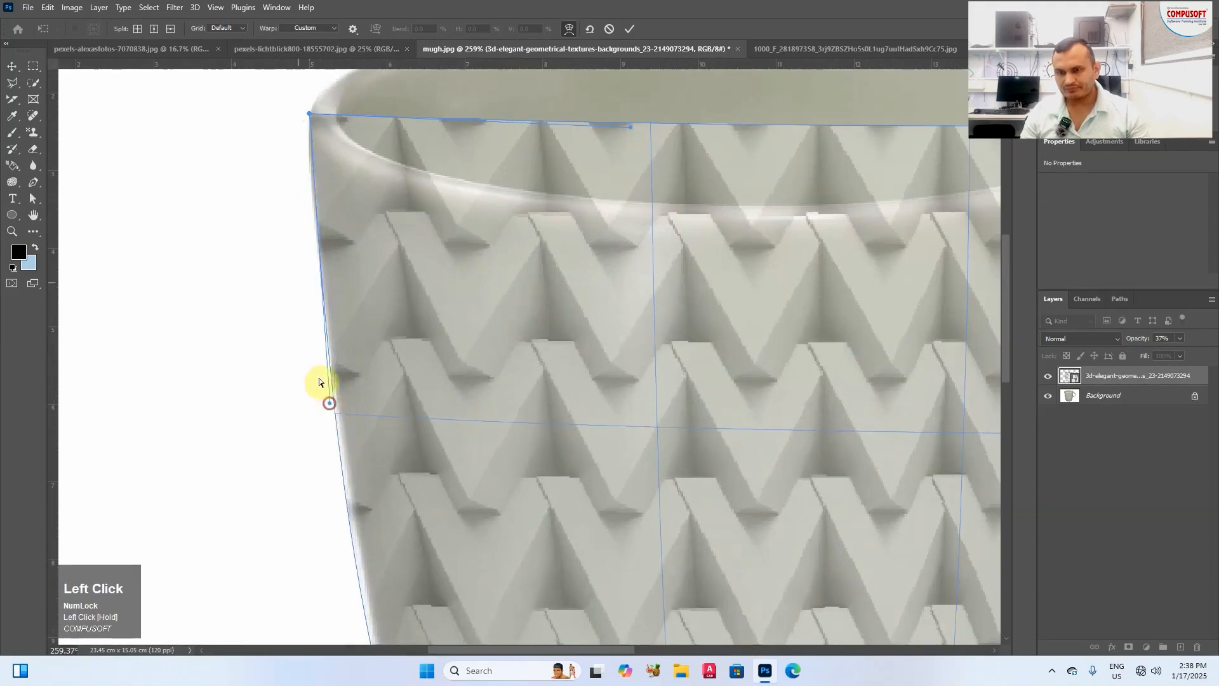
scroll(318, 227, "down", 3)
scroll(317, 226, "down", 1)
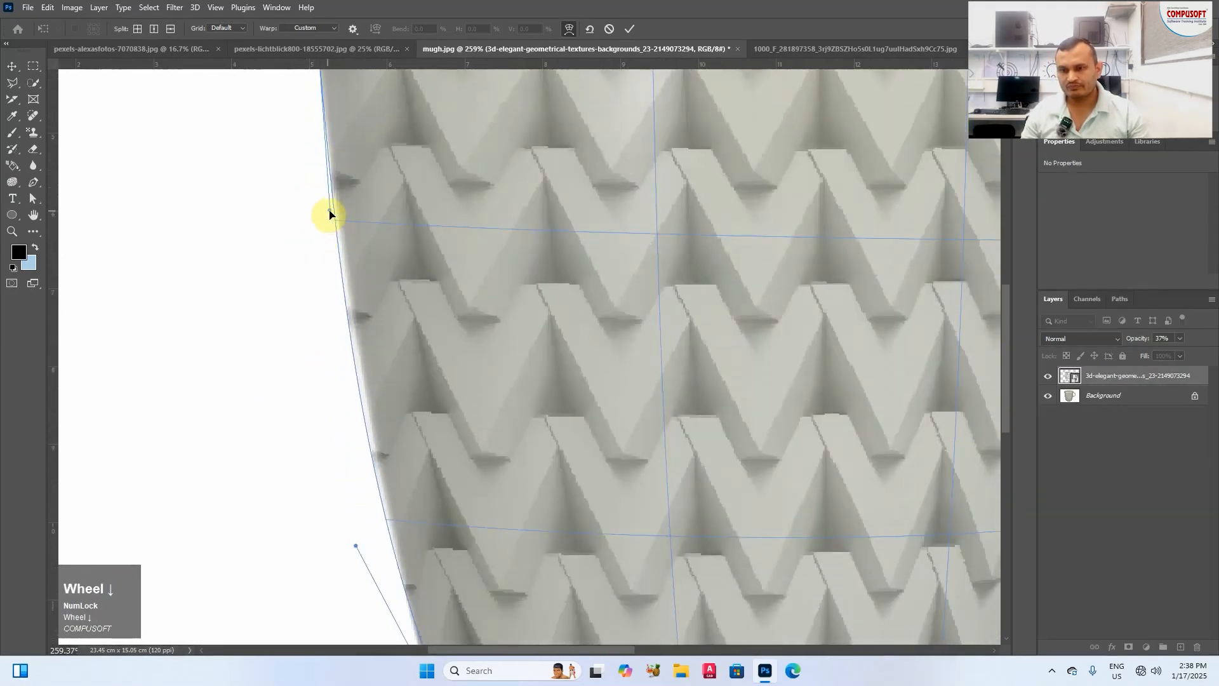
Step: Refit the pattern's lower-left corner to the mug's base and bend the left edge's lower part along the mug's curve
scroll(332, 203, "down", 3)
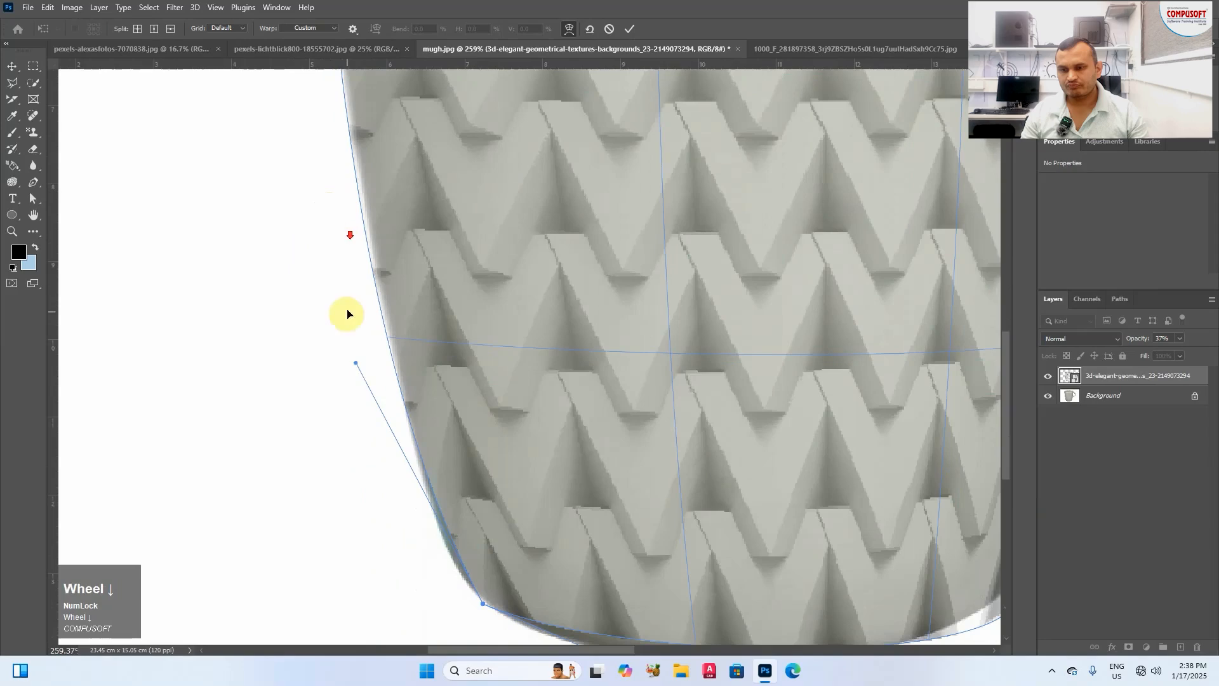
left_click_drag(357, 366, 358, 363)
scroll(430, 440, "down", 1)
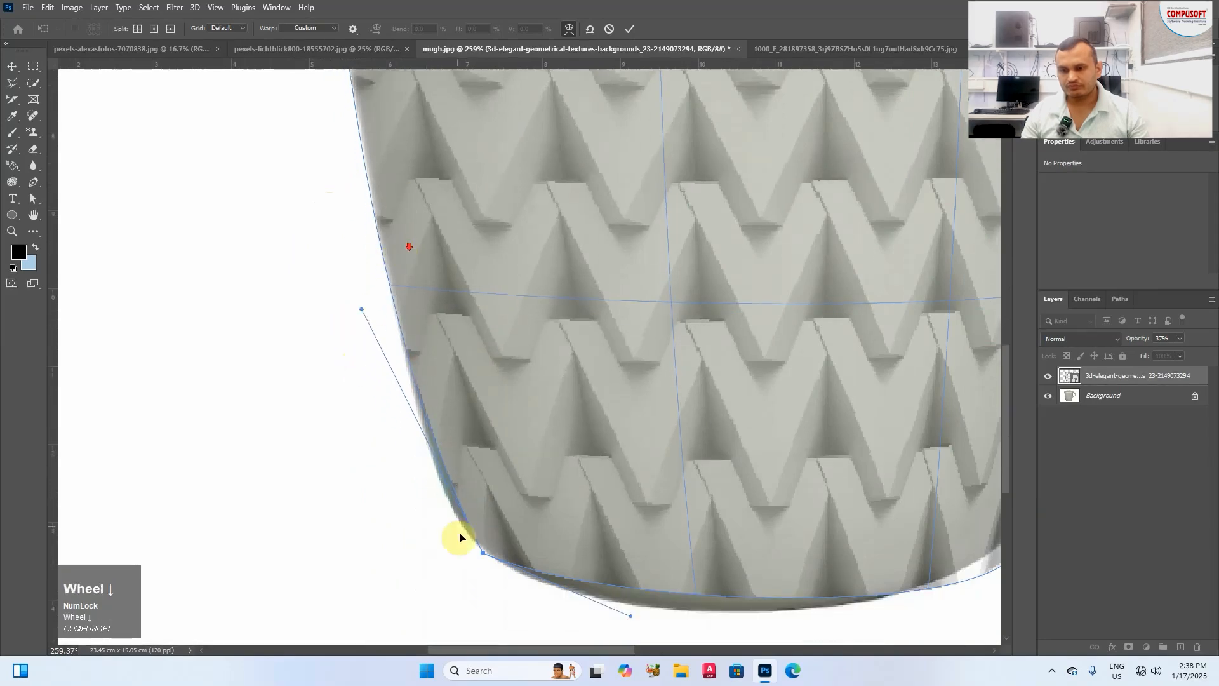
scroll(475, 554, "up", 1)
mouse_move(485, 584)
left_mouse_down()
mouse_move(462, 566)
mouse_move(473, 572)
left_mouse_up()
left_click_drag(362, 341, 384, 438)
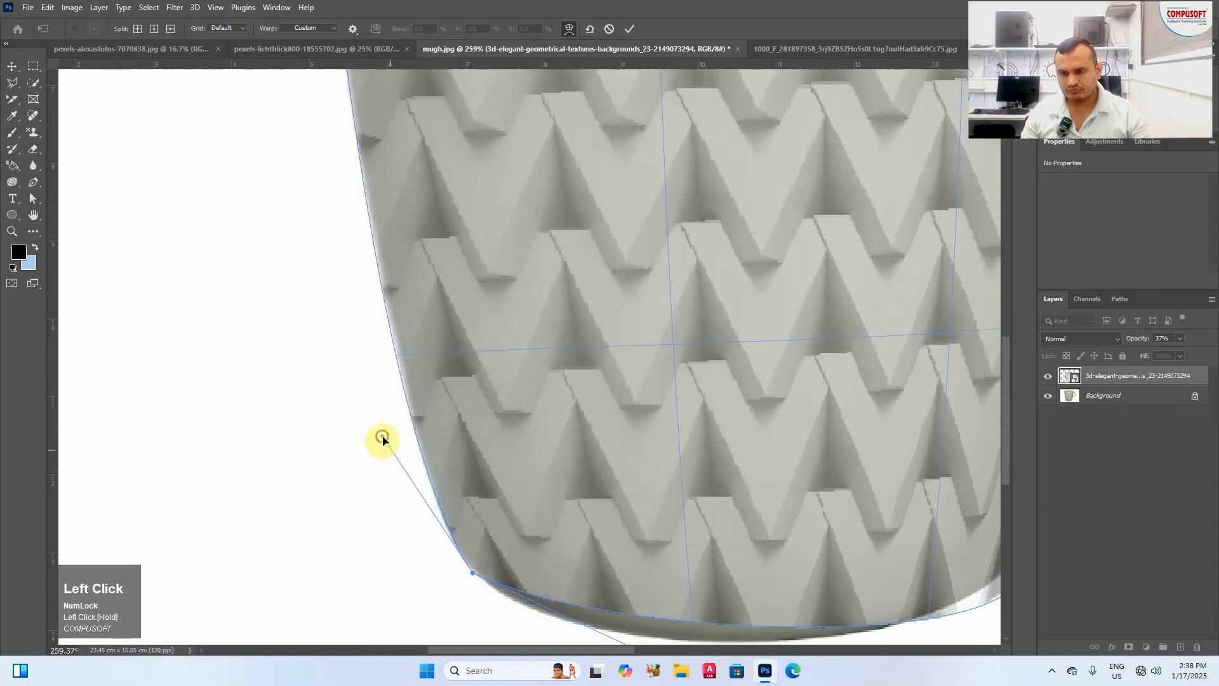
Step: Readjust both curve handles of the pattern's left edge so it closely matches the mug's left outline
scroll(394, 473, "down", 3, "alt")
scroll(390, 315, "up", 1, "alt")
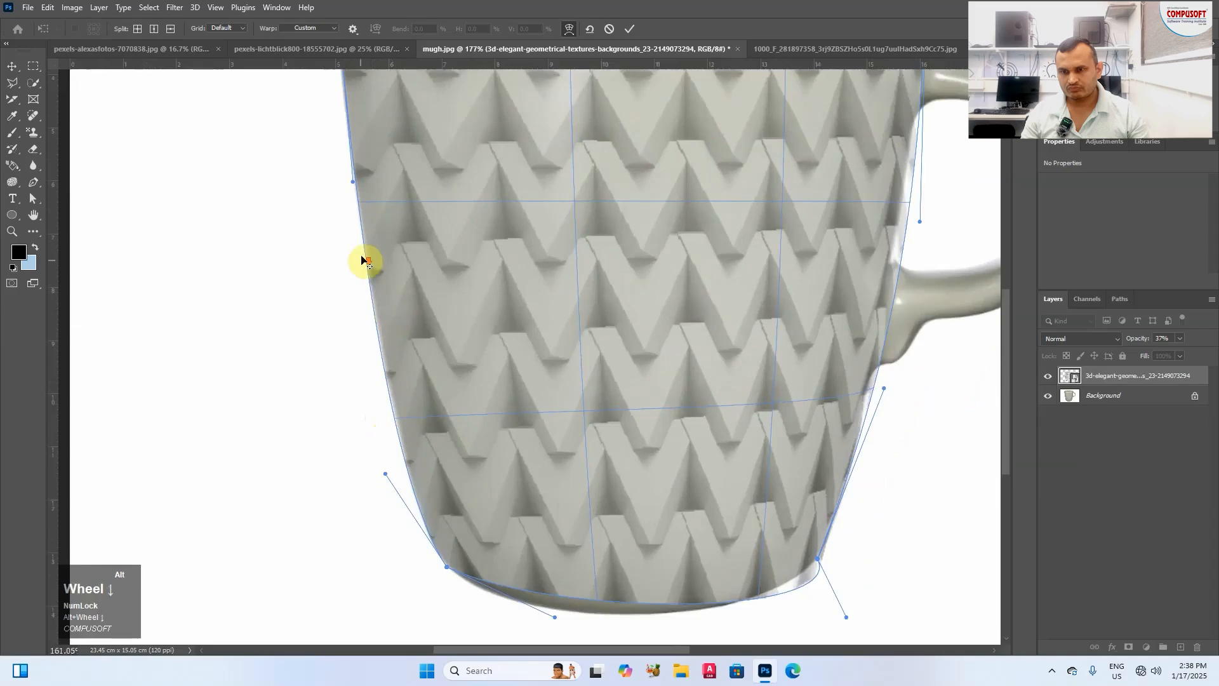
scroll(384, 321, "down", 2, "alt")
scroll(343, 143, "up", 1, "alt")
left_click_drag(359, 242, 352, 179)
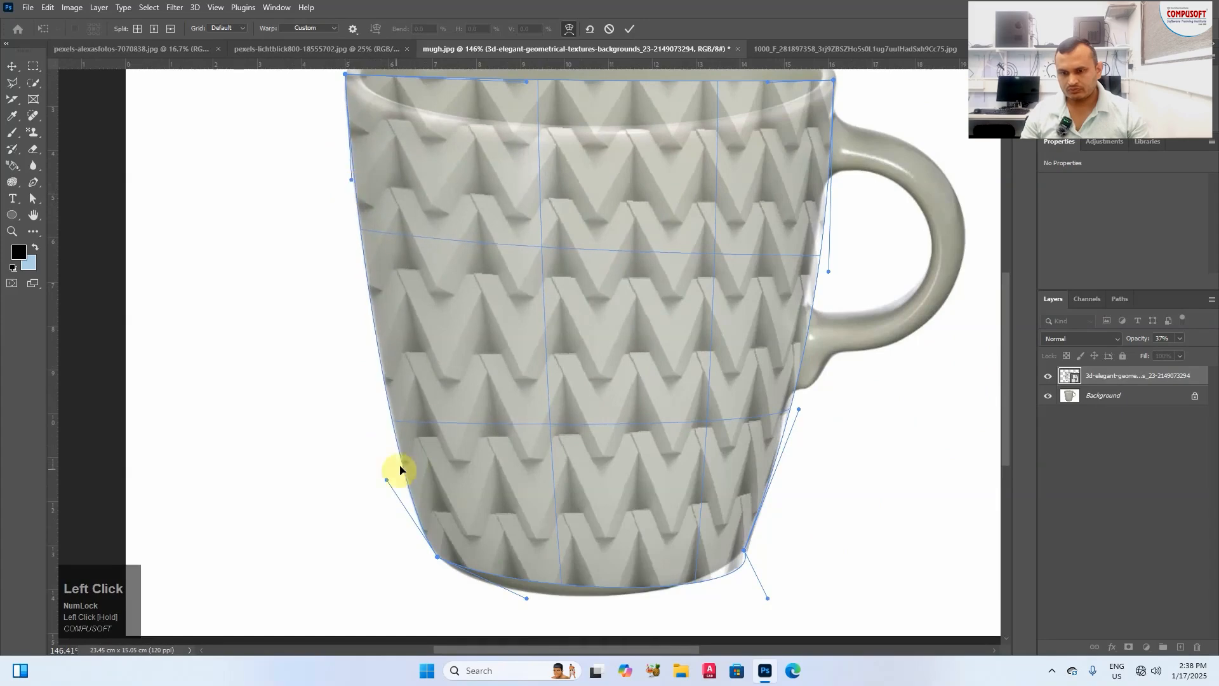
left_click_drag(387, 480, 379, 445)
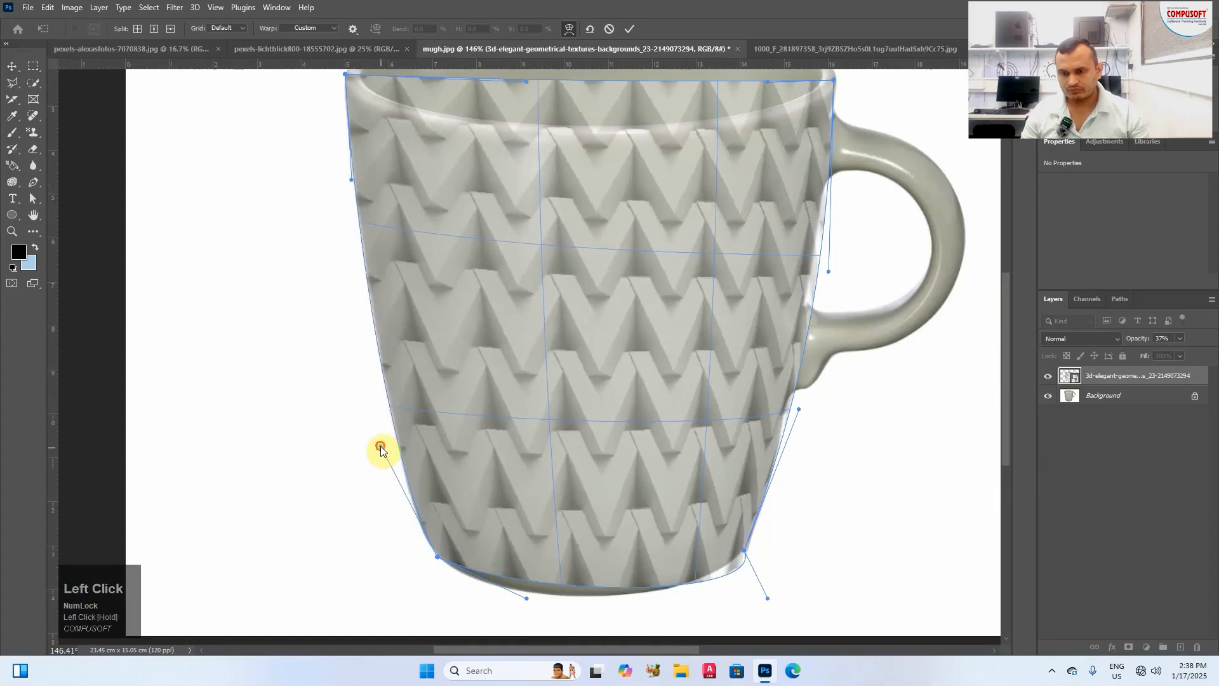
Step: Curve the pattern's bottom warp edge from both ends to match the mug's rounded base
scroll(540, 601, "down", 2)
scroll(508, 591, "up", 3)
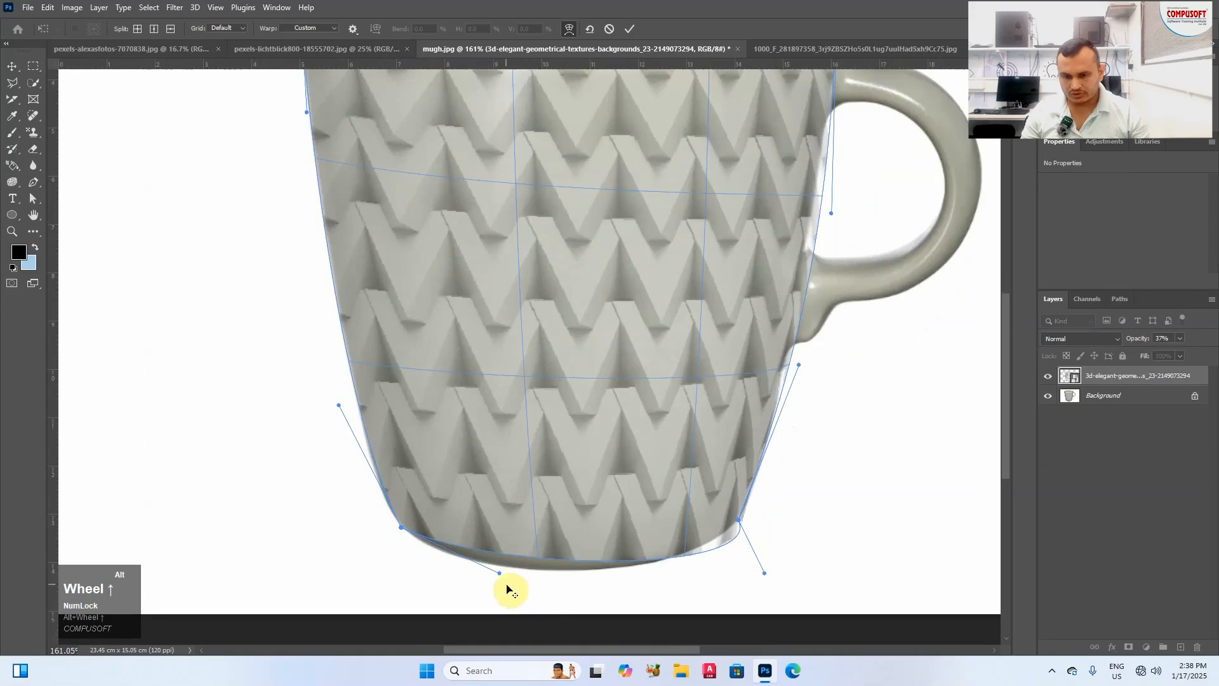
left_click_drag(501, 576, 482, 598)
left_click_drag(764, 574, 736, 559)
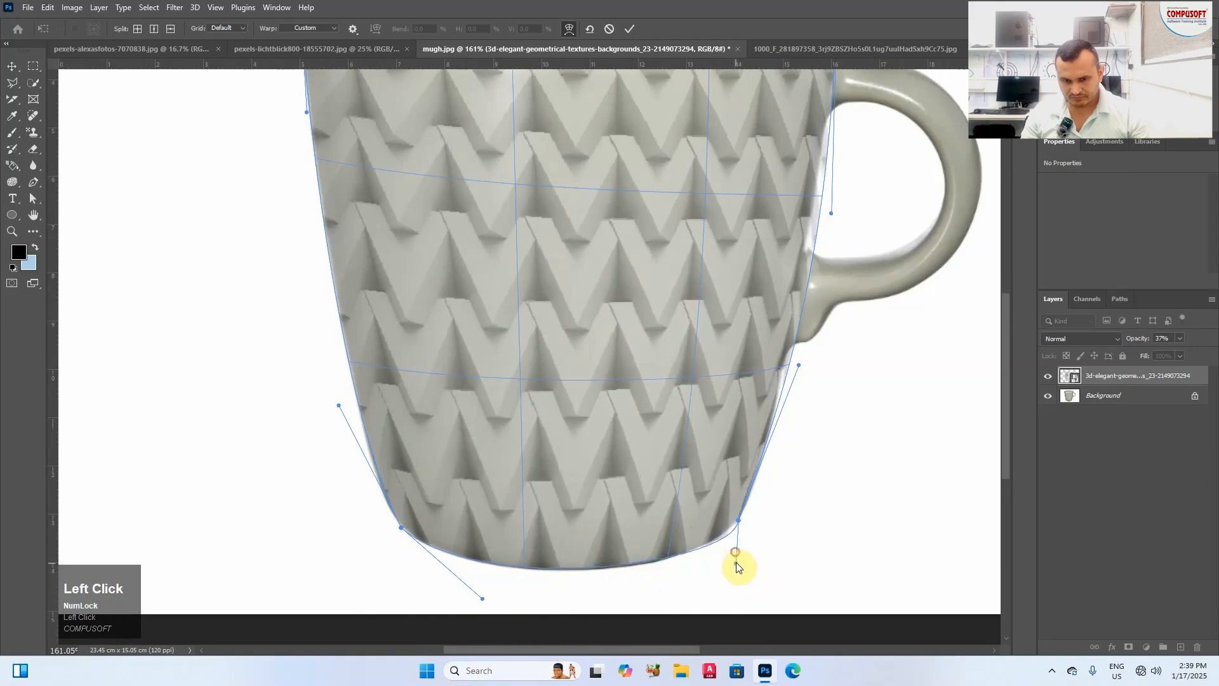
Step: Tighten the pattern's right warp edge to the mug's outline beside the handle
scroll(615, 534, "down", 4)
scroll(699, 445, "up", 3)
left_click_drag(704, 416, 699, 414)
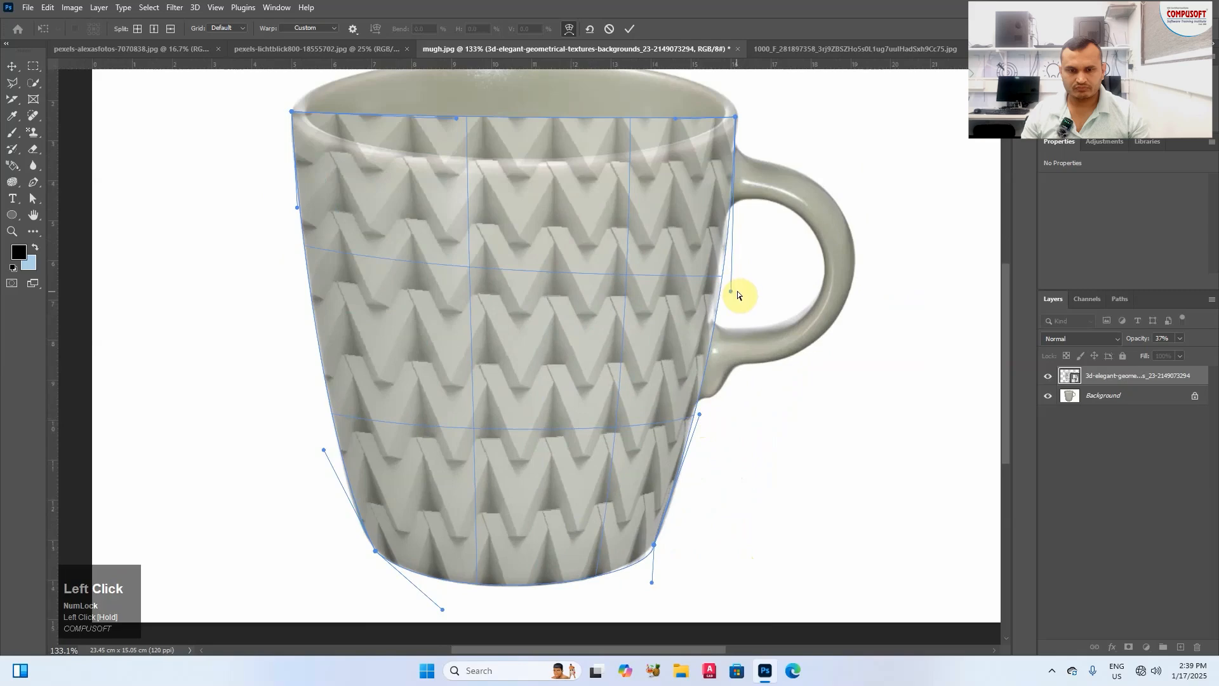
left_click_drag(731, 293, 720, 290)
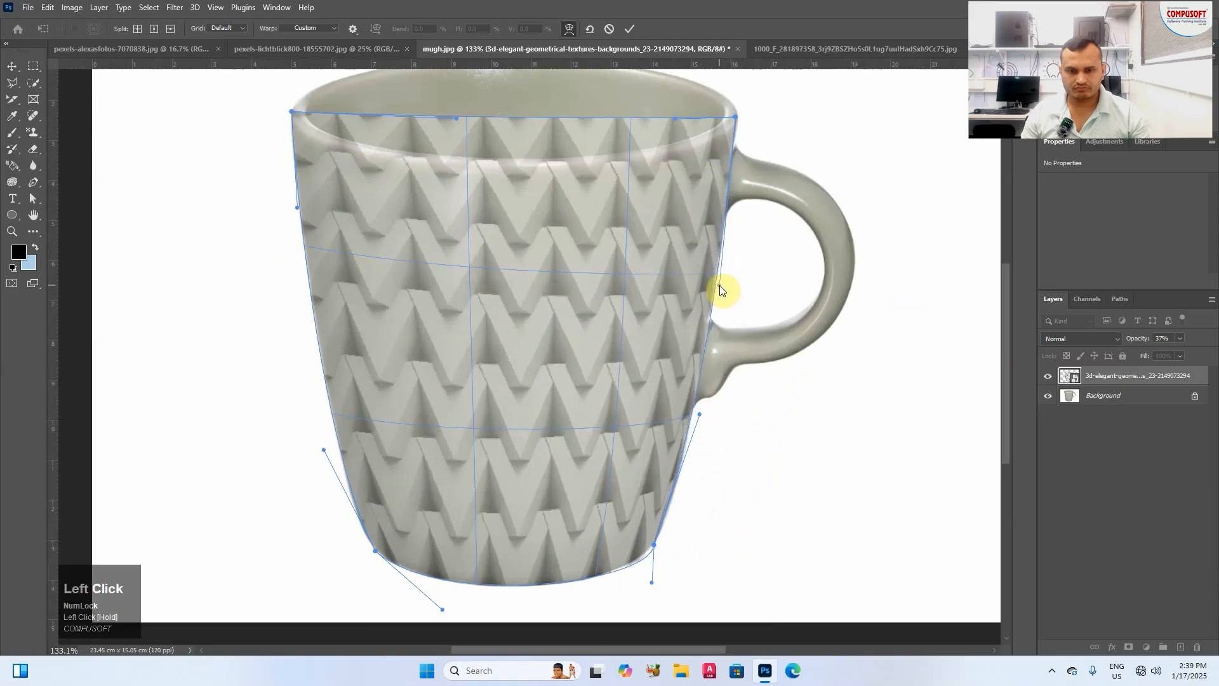
Step: Adjust the pattern's upper-right corner at the rim and curve its top warp edge down along the rim's front
scroll(740, 124, "up", 3)
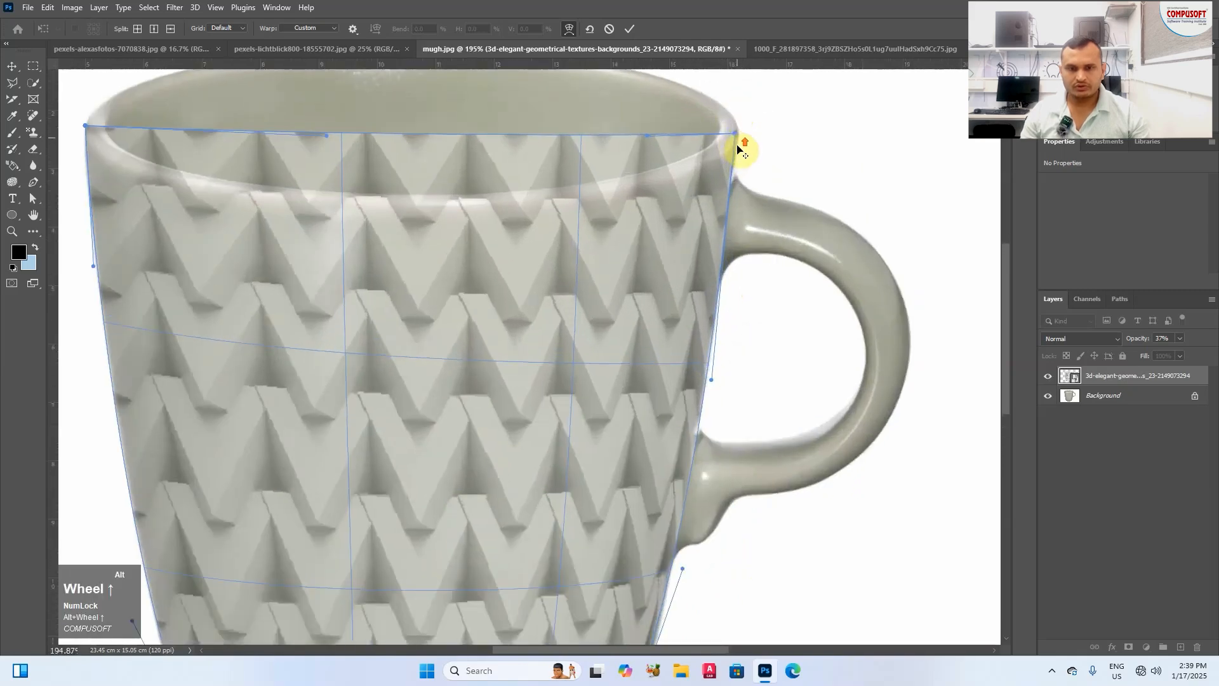
left_click_drag(735, 136, 738, 134)
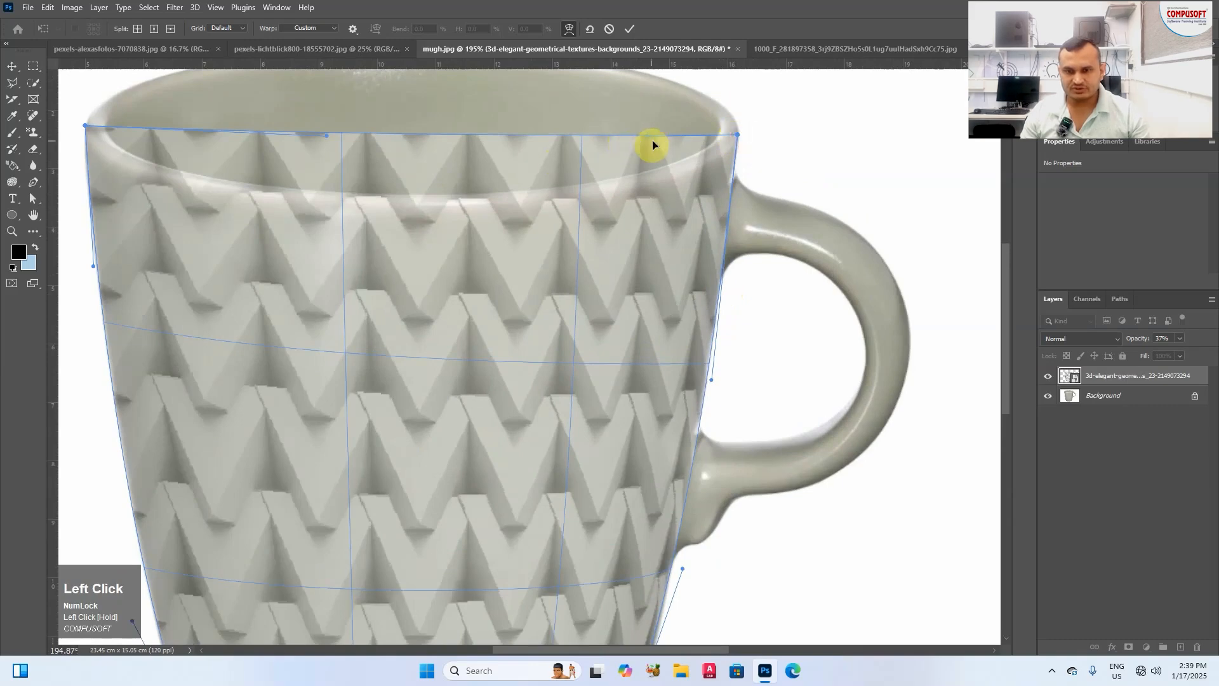
left_click_drag(647, 139, 645, 251)
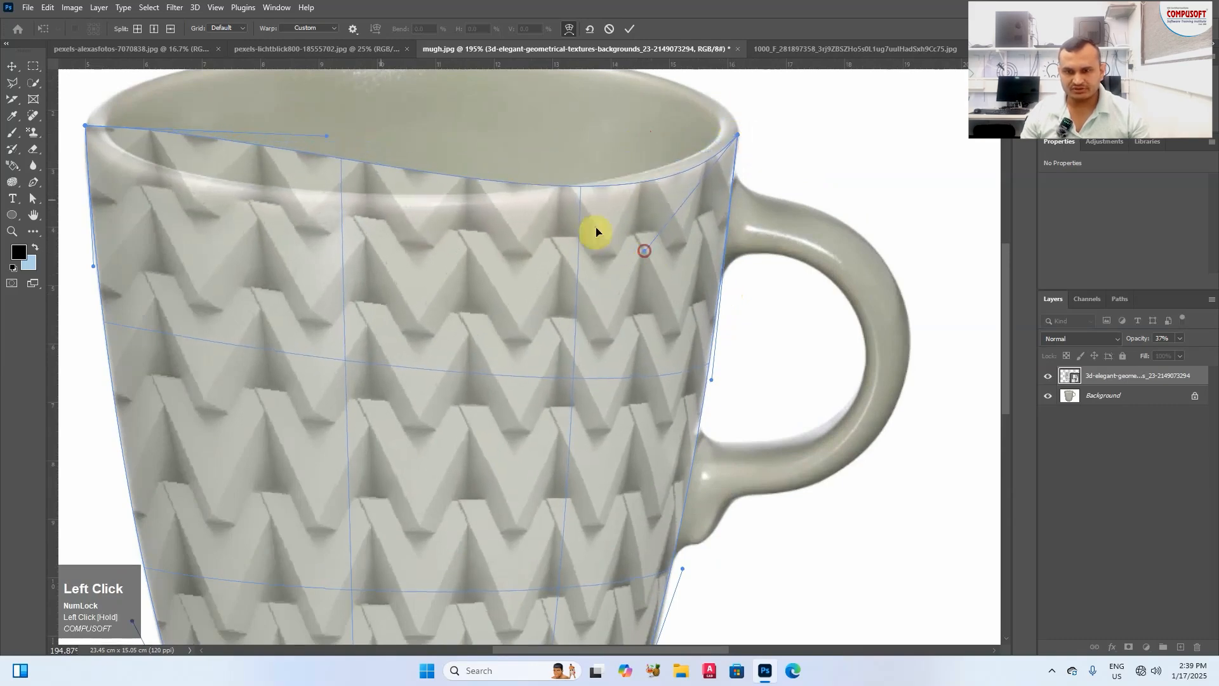
left_click_drag(327, 139, 155, 235)
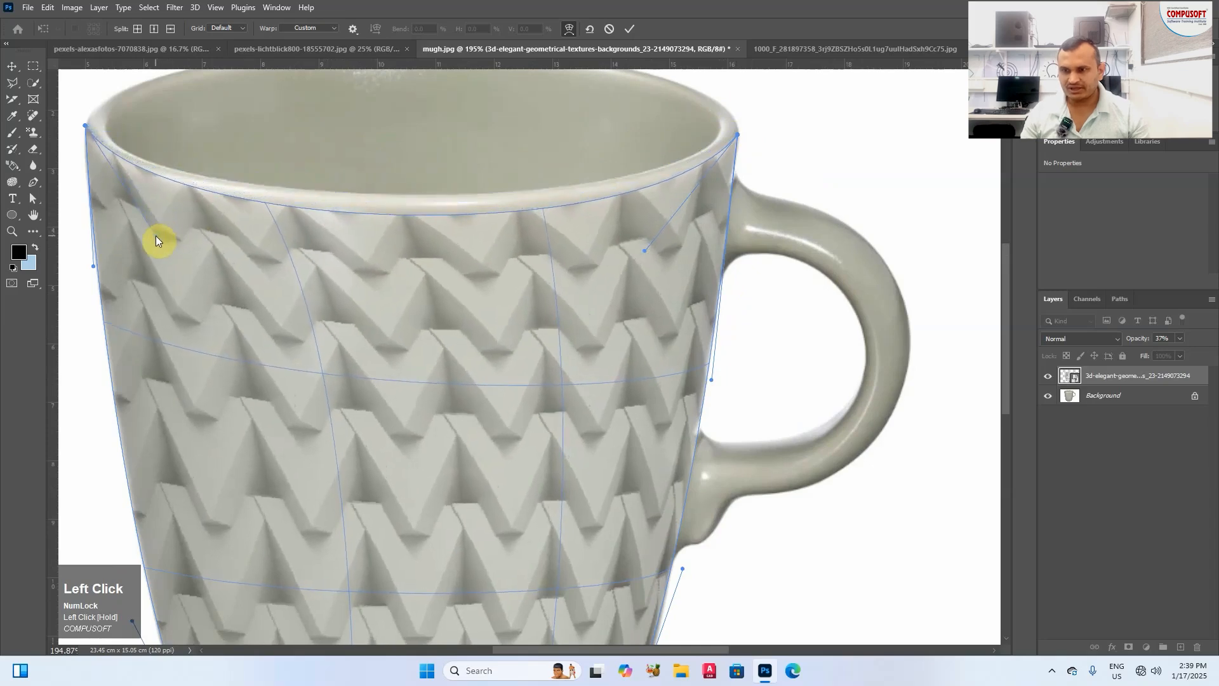
left_click_drag(645, 256, 651, 239)
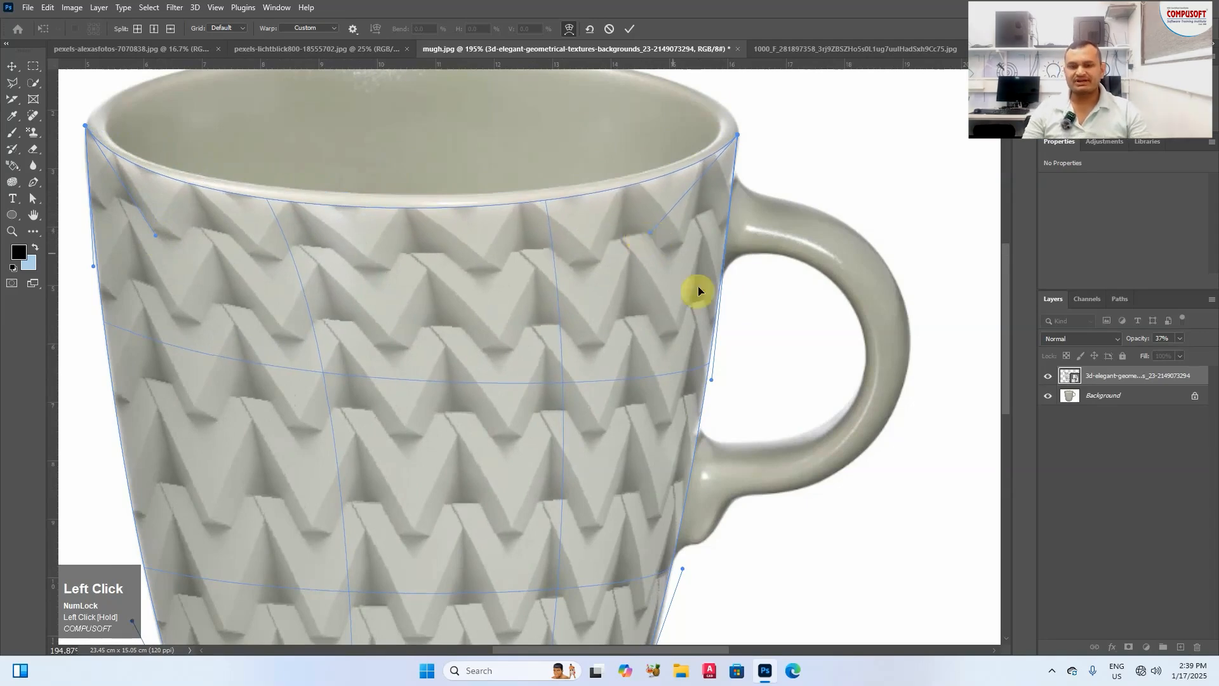
Step: Commit the warp and raise the pattern layer's opacity to 100%
scroll(699, 292, "down", 3)
left_click_drag(489, 352, 449, 275)
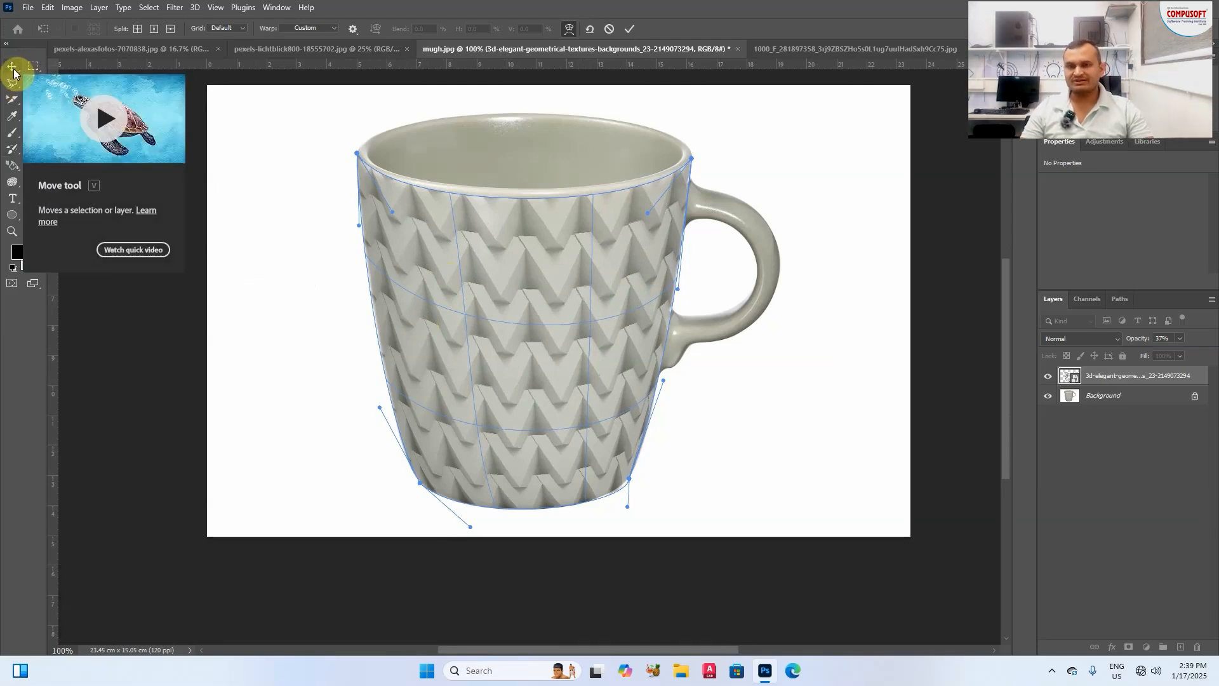
left_click(627, 27)
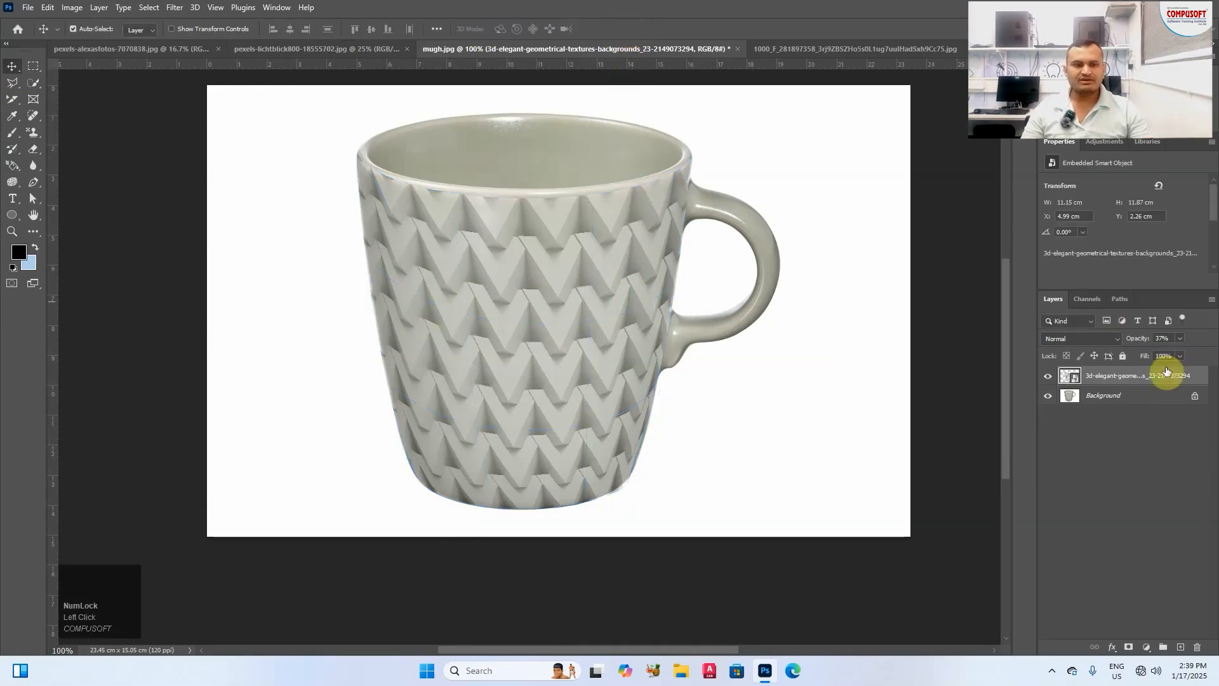
left_click_drag(1138, 338, 1214, 321)
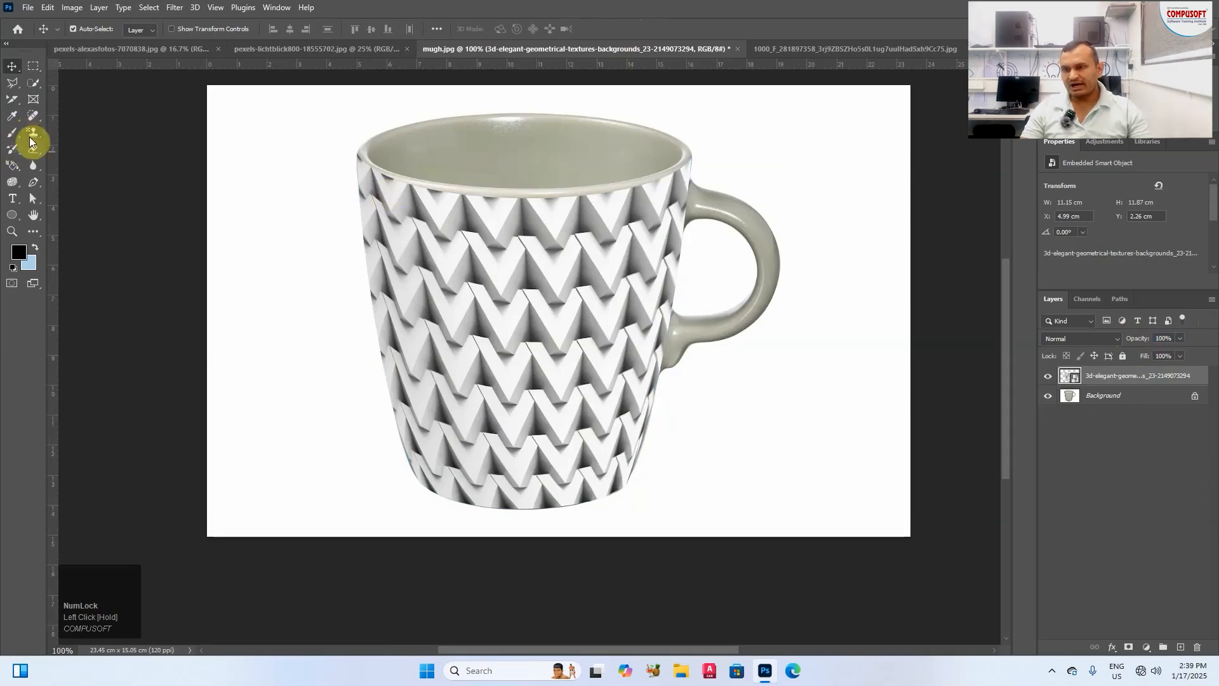
Step: Choose the Eraser tool with the Soft Round brush and decline rasterizing the pattern's smart object
right_click(36, 153)
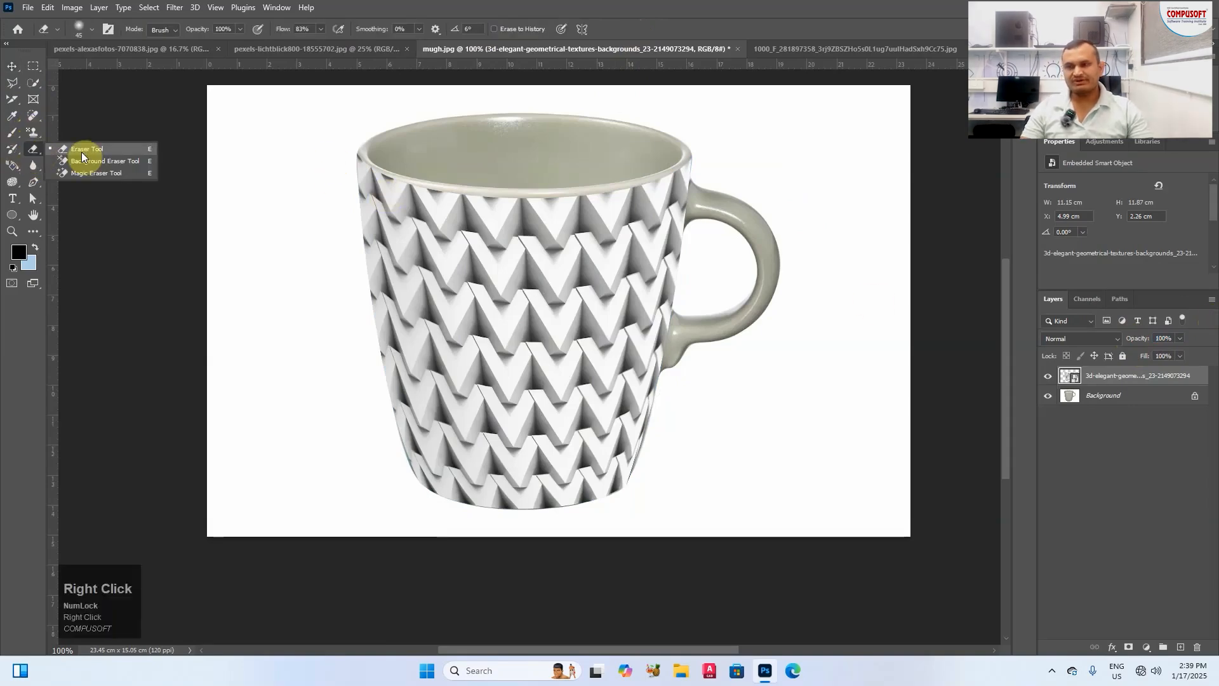
left_click(81, 151)
left_click(89, 30)
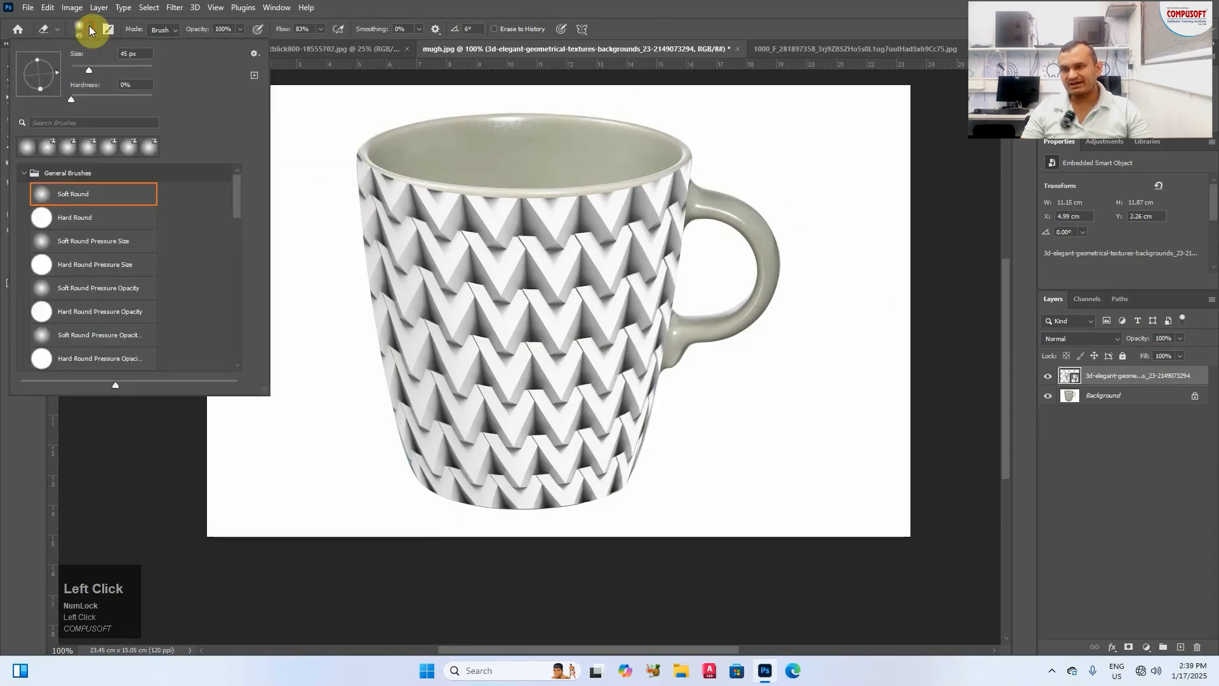
left_click(79, 196)
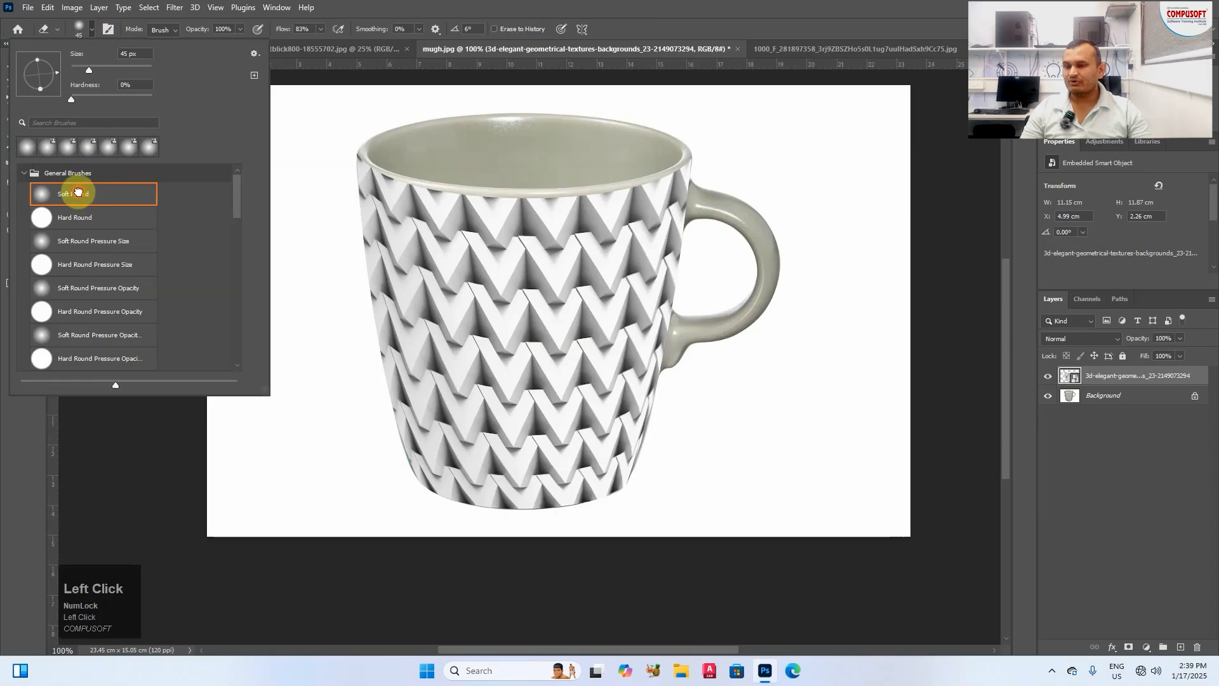
left_click(320, 113)
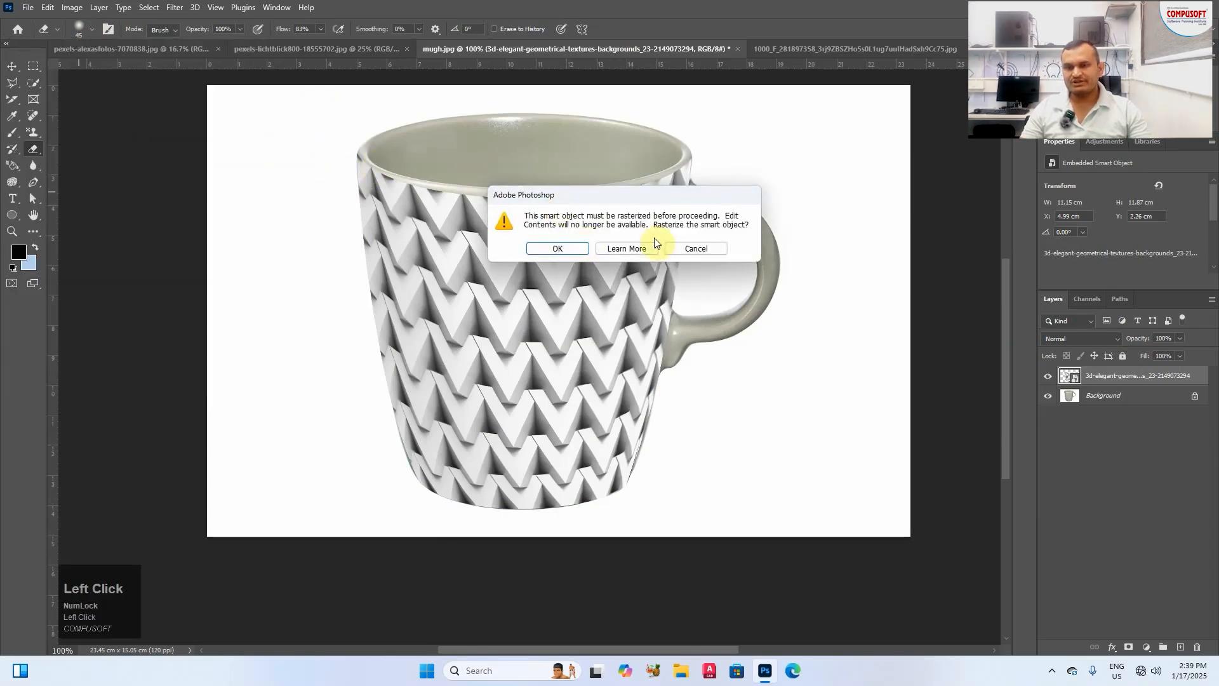
left_click(668, 251)
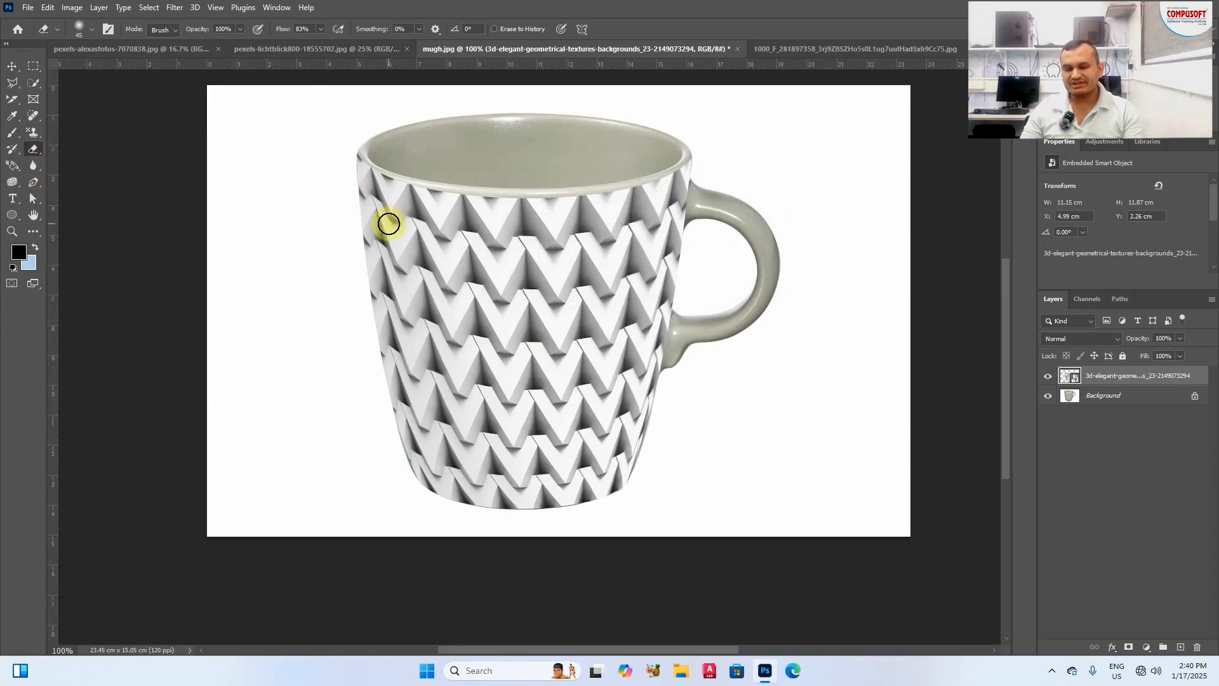
Step: Demonstrate resizing the eraser brush by enlarging it several steps and reducing it to 60 px
key("bracketright")
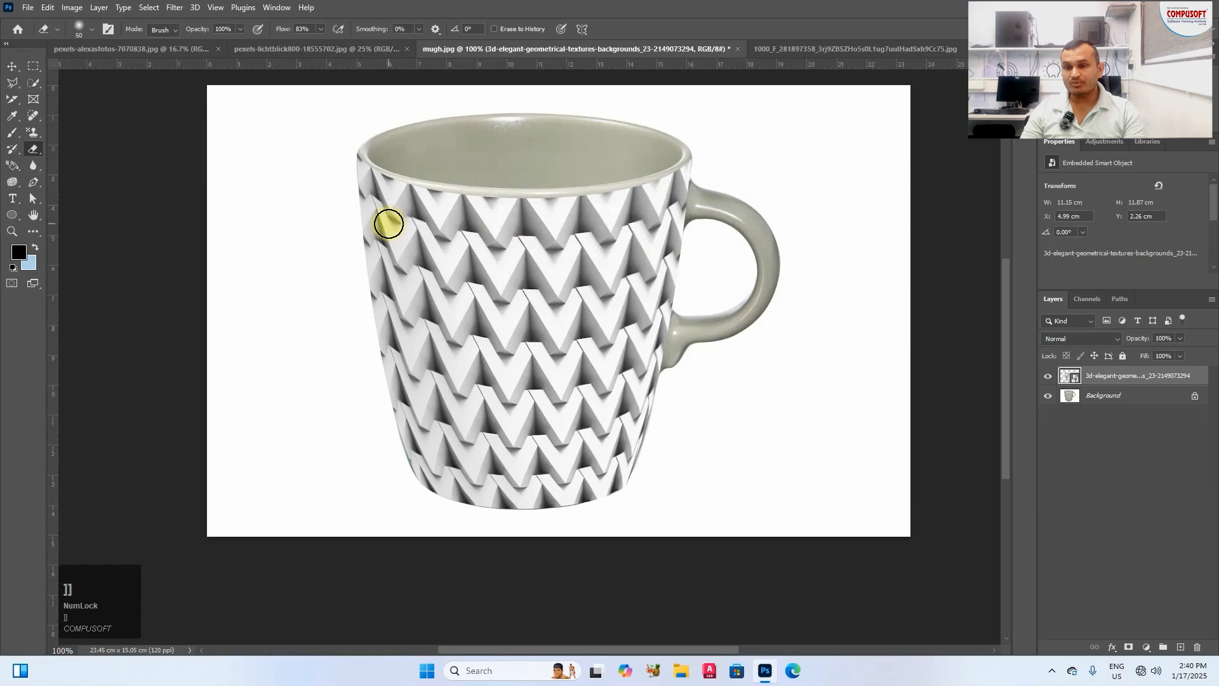
key("bracketright")
key("bracketright")
key("bracketright")
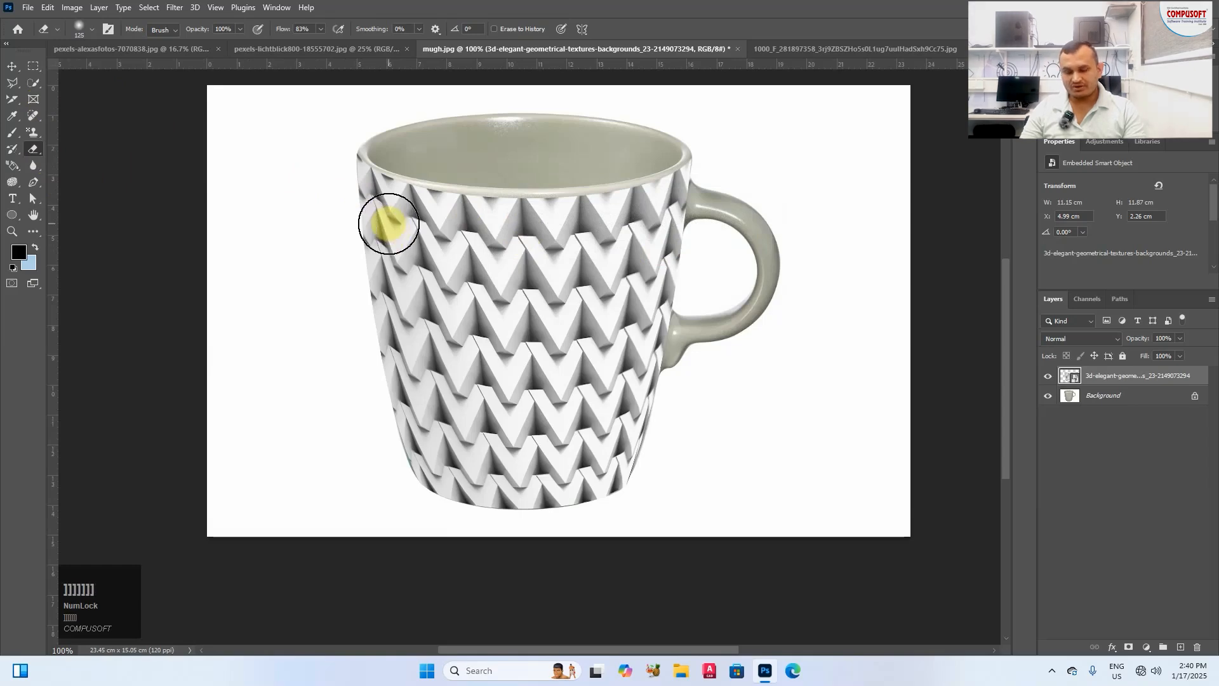
key("bracketleft")
key("bracketleft")
key("bracketleft")
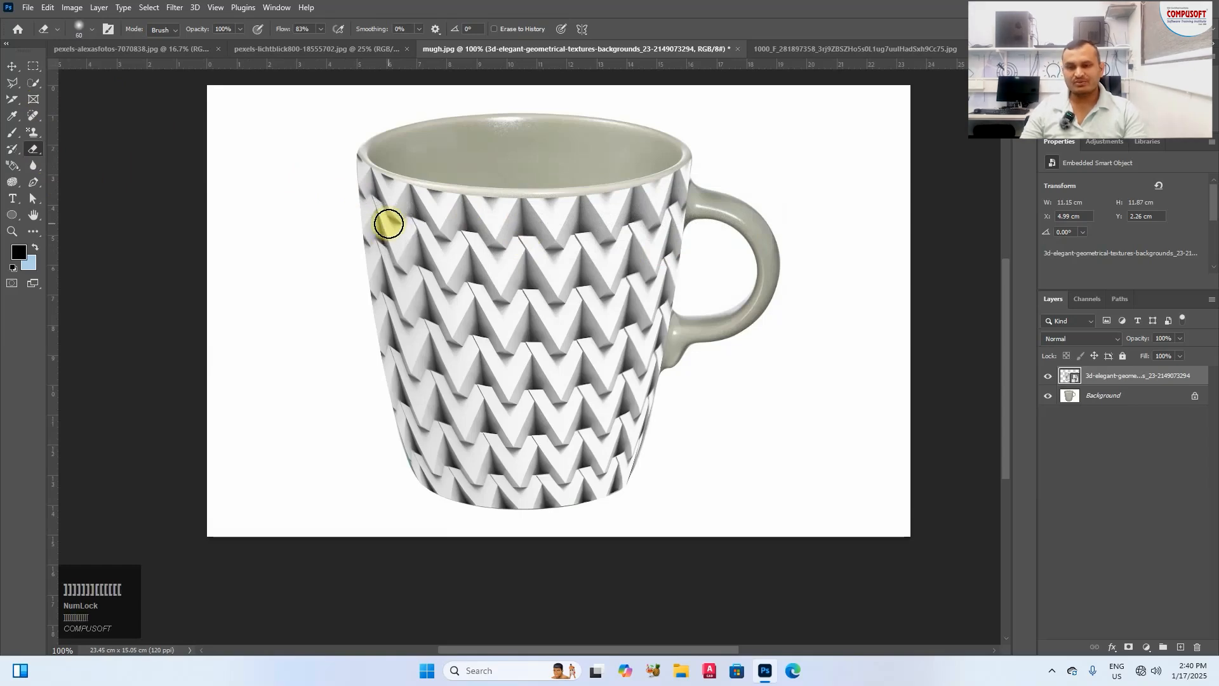
key("bracketleft")
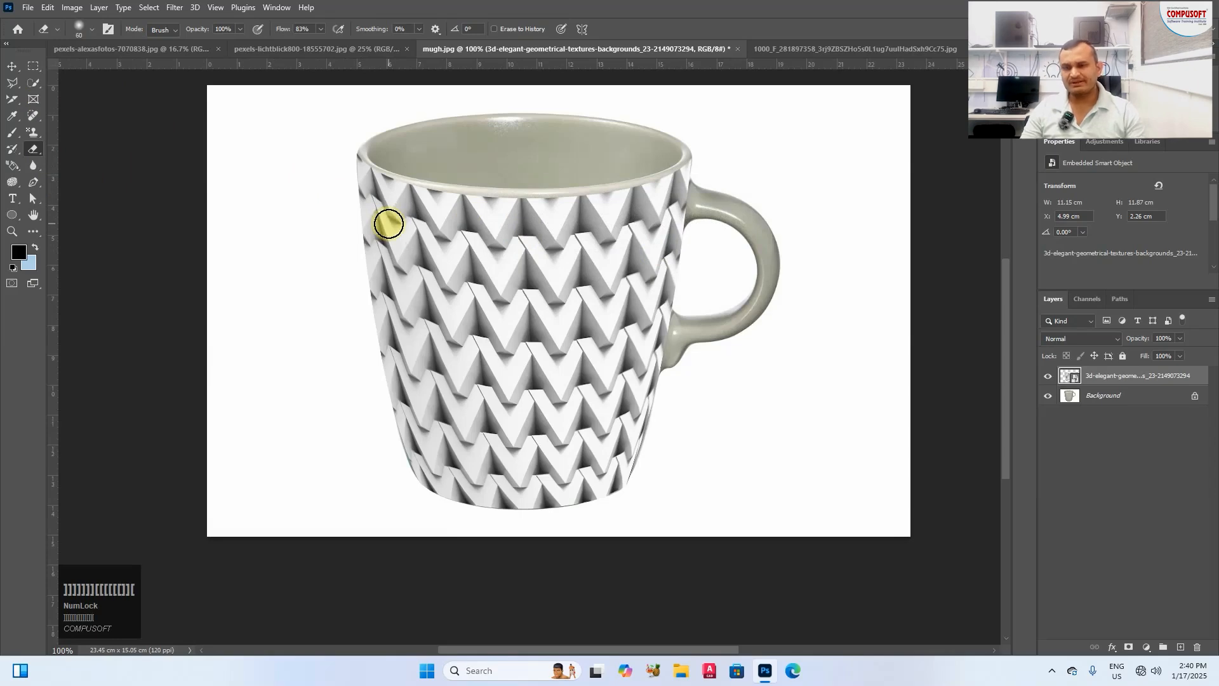
Step: Rasterize the pattern's smart object and softly erase its upper edge along the mug's rim with a 50 px eraser
scroll(361, 148, "up", 3)
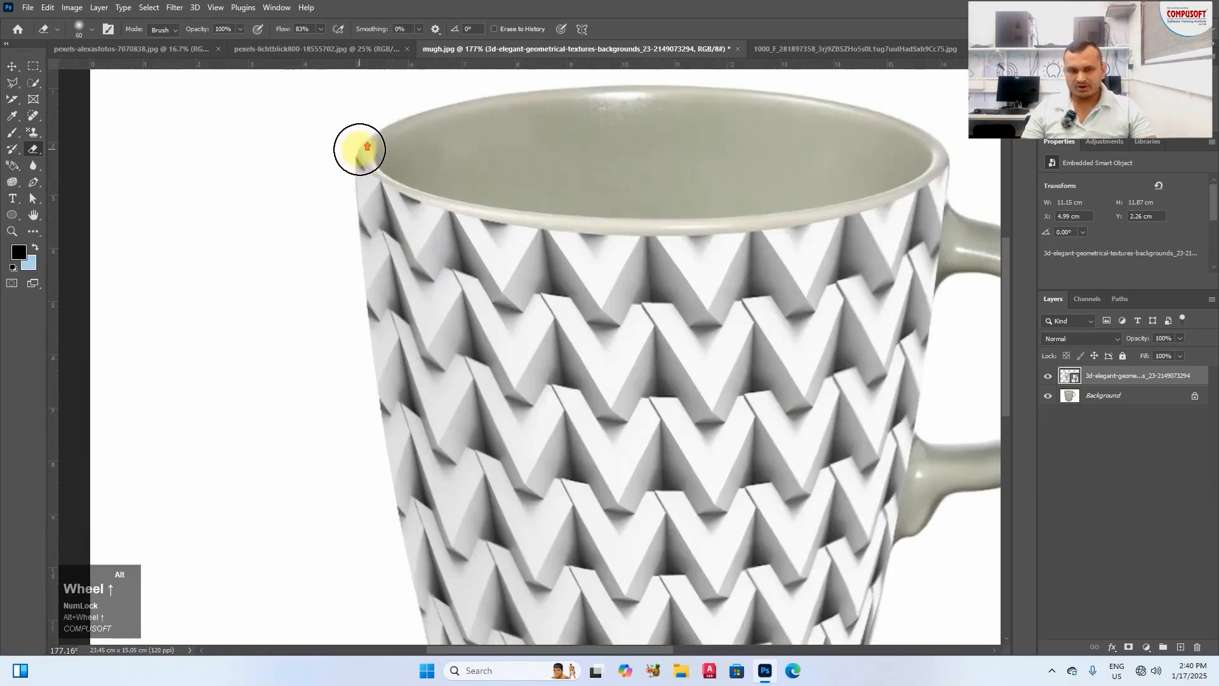
left_click(368, 162)
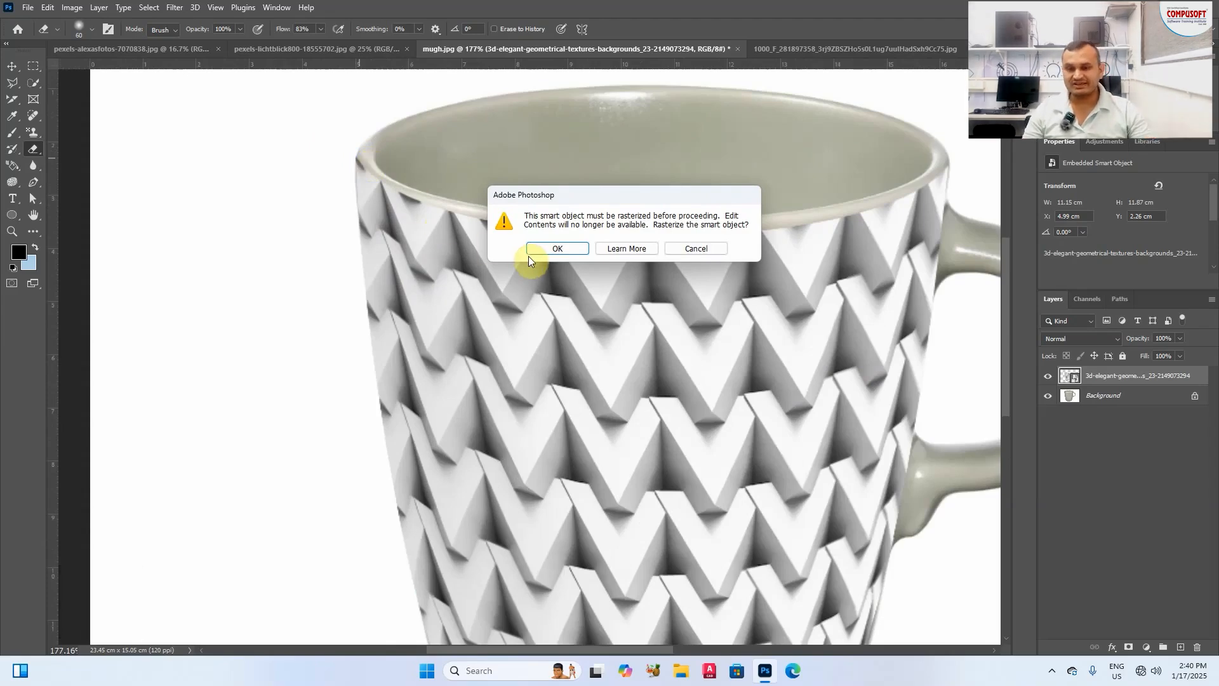
left_click(547, 248)
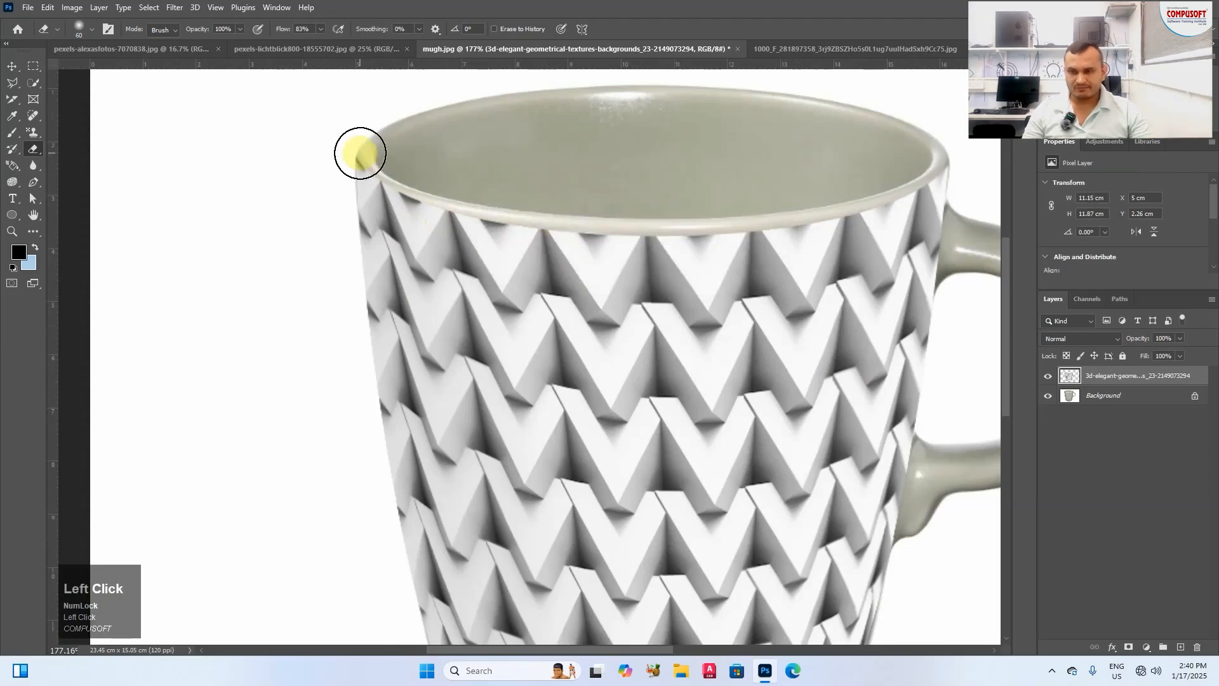
key("bracketleft")
key("bracketleft")
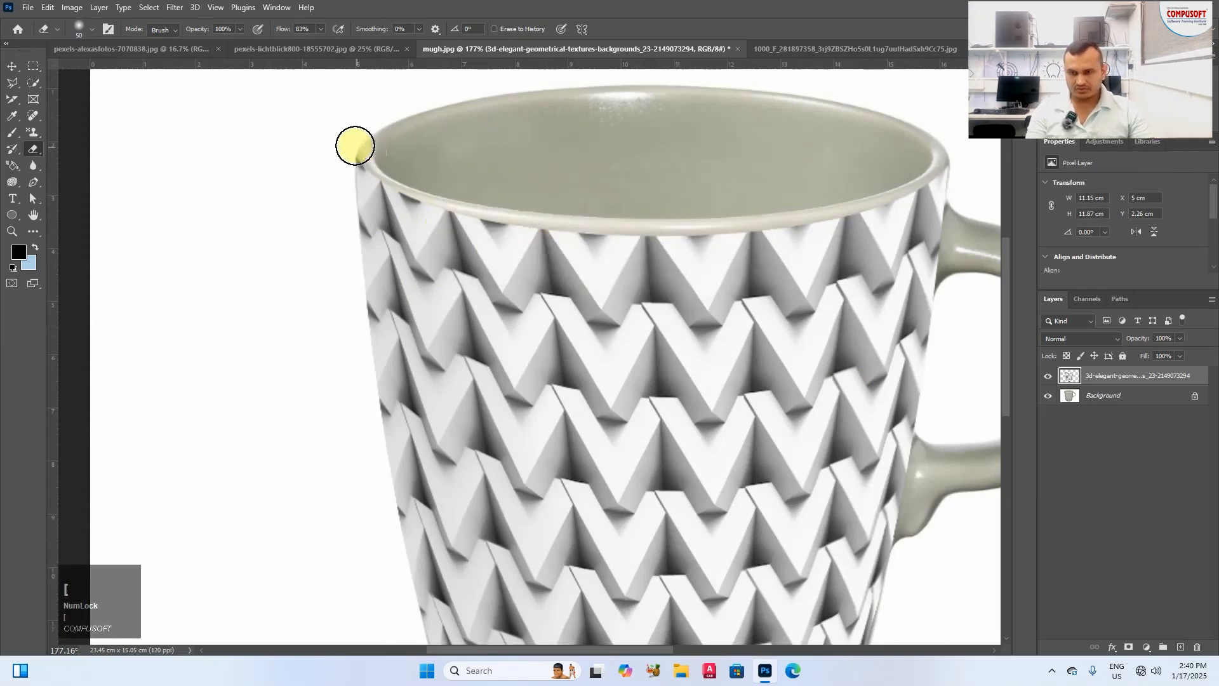
mouse_move(358, 148)
left_mouse_down()
mouse_move(422, 191)
mouse_move(478, 208)
mouse_move(400, 181)
mouse_move(427, 196)
mouse_move(544, 225)
mouse_move(673, 229)
mouse_move(765, 227)
mouse_move(865, 201)
mouse_move(939, 158)
left_mouse_up()
Step: Reduce the eraser to 40 px and softly erase the pattern's edges along the mug's sides and base
key("bracketleft")
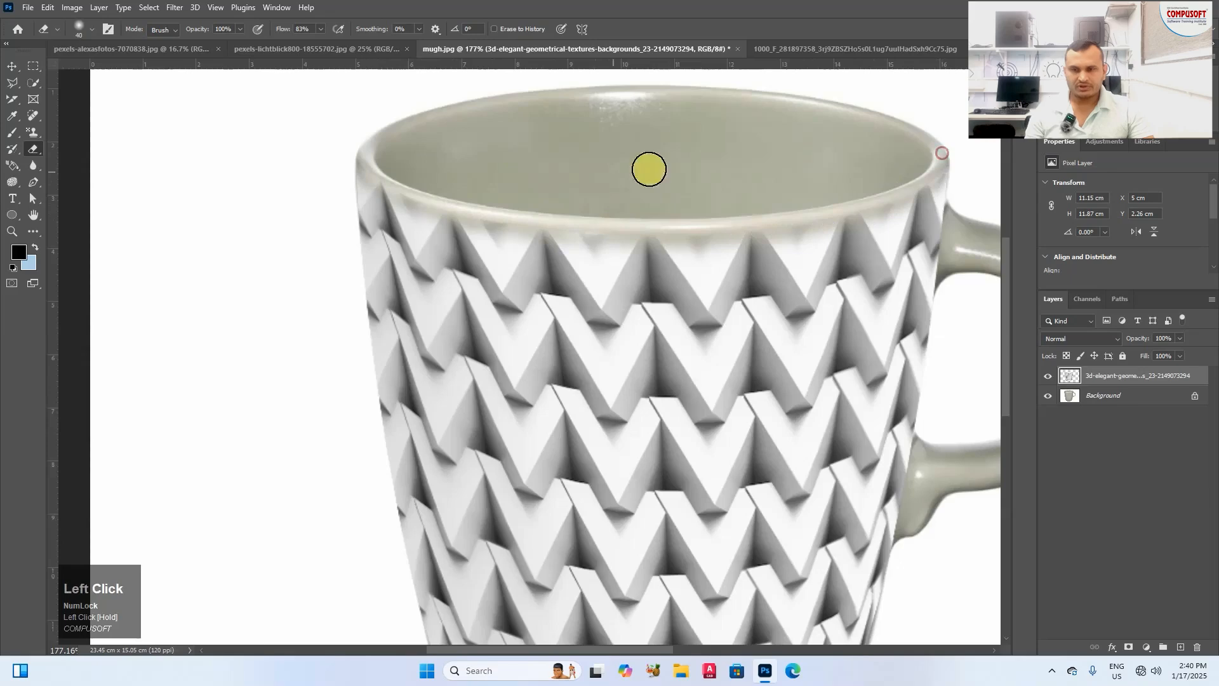
scroll(571, 155, "down", 3)
scroll(635, 269, "up", 2)
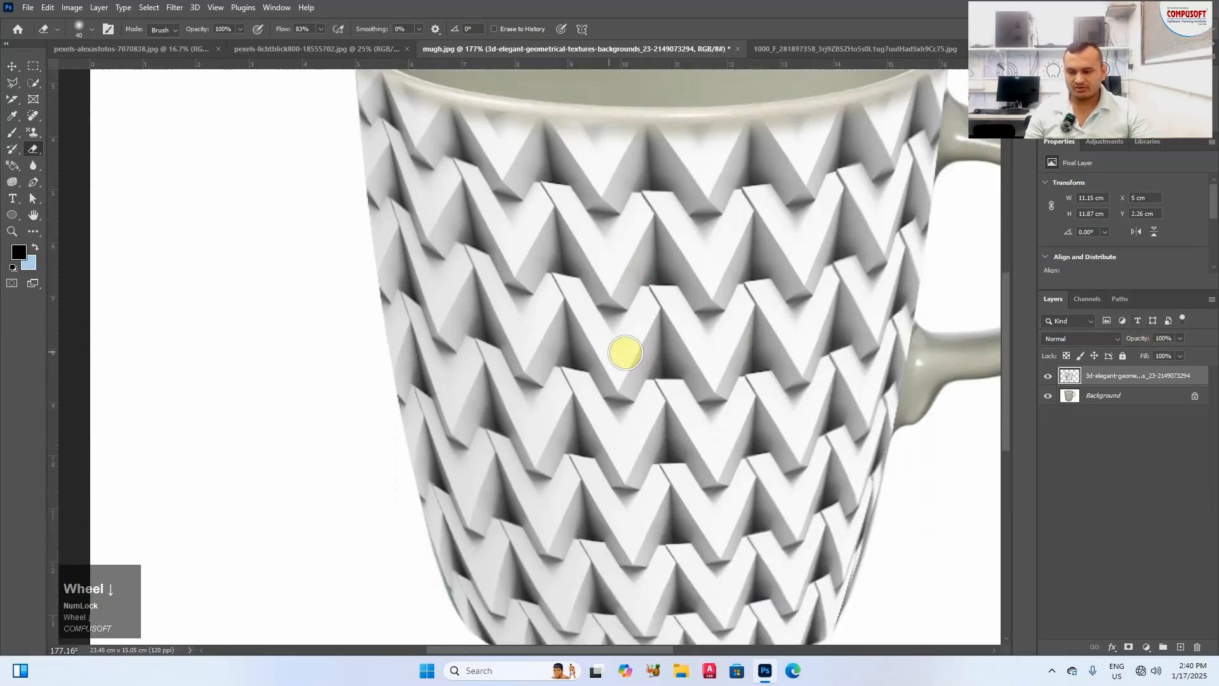
scroll(536, 343, "down", 3)
scroll(826, 243, "up", 1)
mouse_move(811, 136)
left_mouse_down()
mouse_move(785, 336)
mouse_move(808, 147)
mouse_move(800, 287)
mouse_move(714, 582)
mouse_move(741, 638)
mouse_move(715, 576)
mouse_move(723, 566)
mouse_move(660, 597)
mouse_move(520, 601)
mouse_move(418, 564)
mouse_move(438, 563)
mouse_move(398, 470)
mouse_move(350, 115)
left_mouse_up()
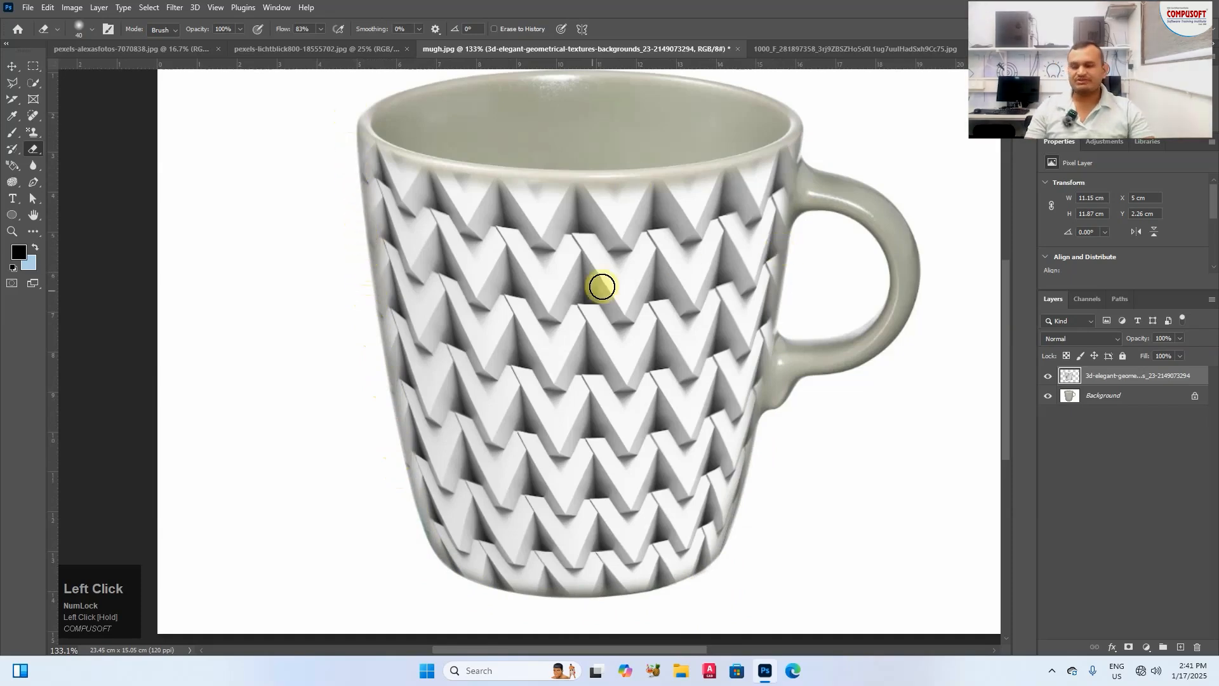
scroll(559, 267, "down", 1)
scroll(591, 299, "down", 2)
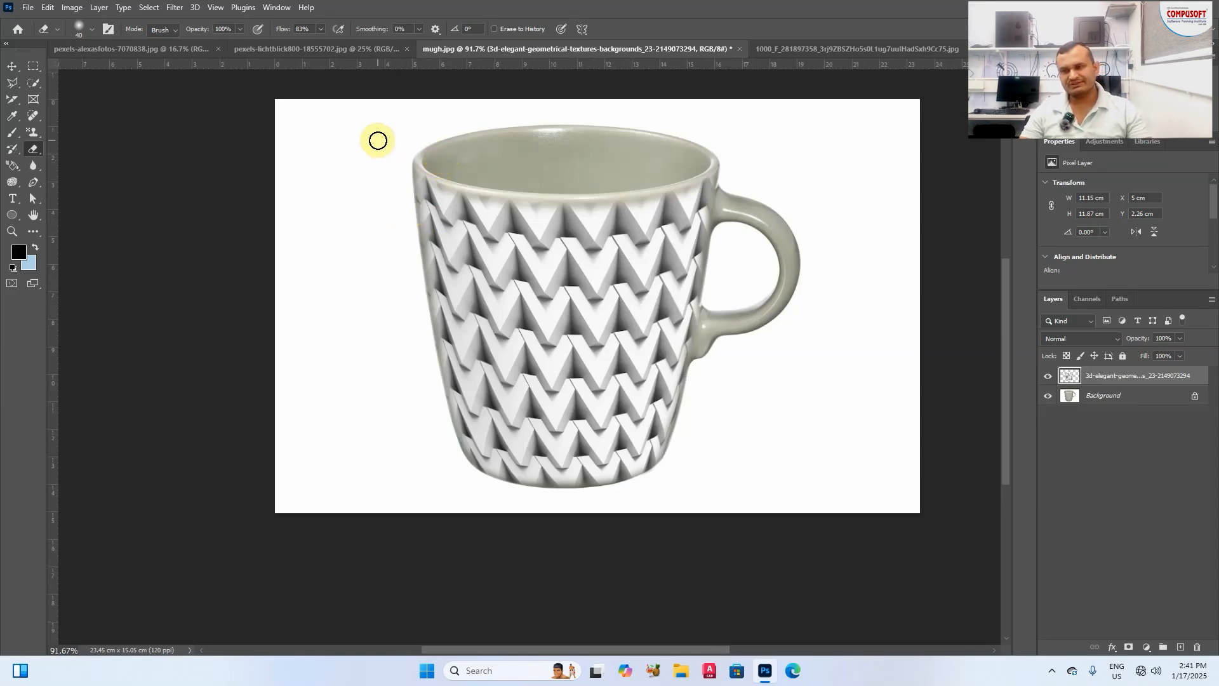
Step: Choose the Move tool and switch to the blue skyscraper photo
left_click(12, 69)
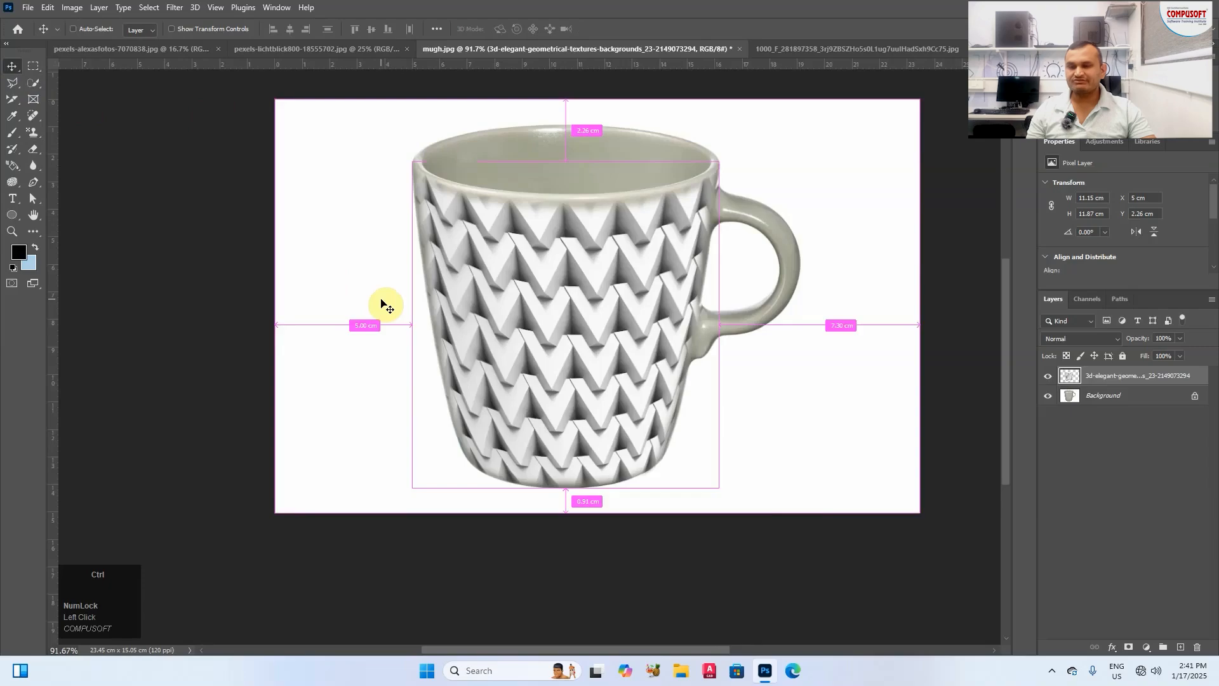
key("ctrl+Tab")
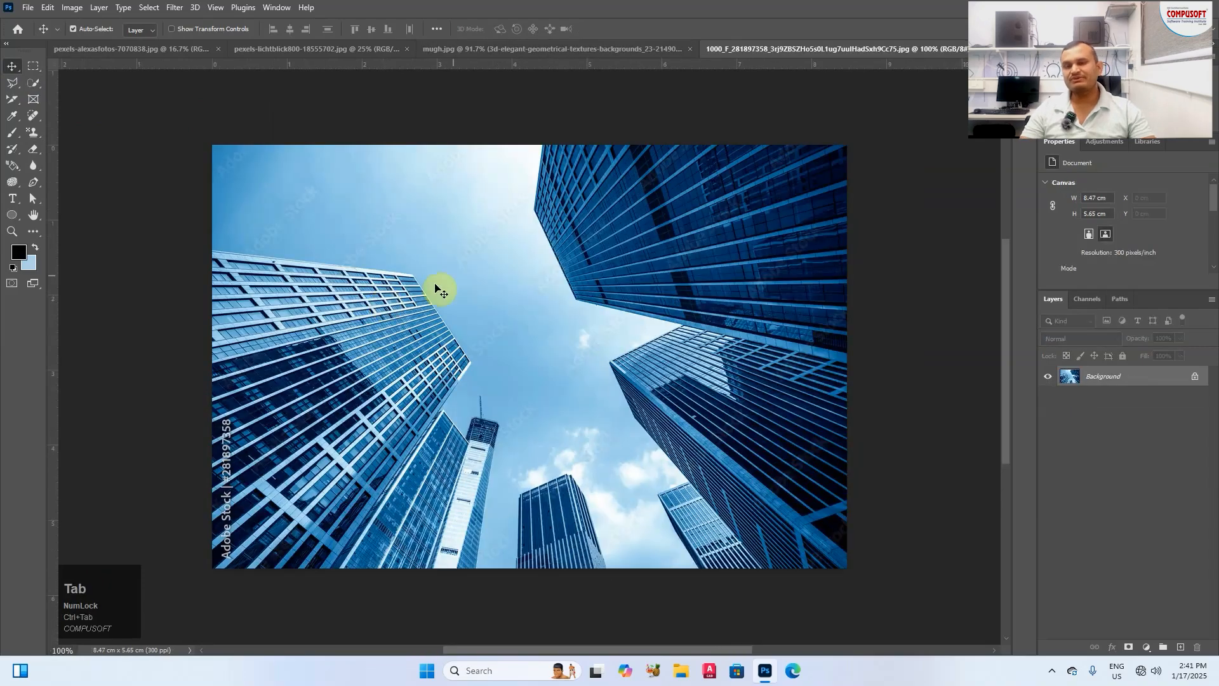
scroll(533, 321, "up", 1)
scroll(640, 381, "down", 3)
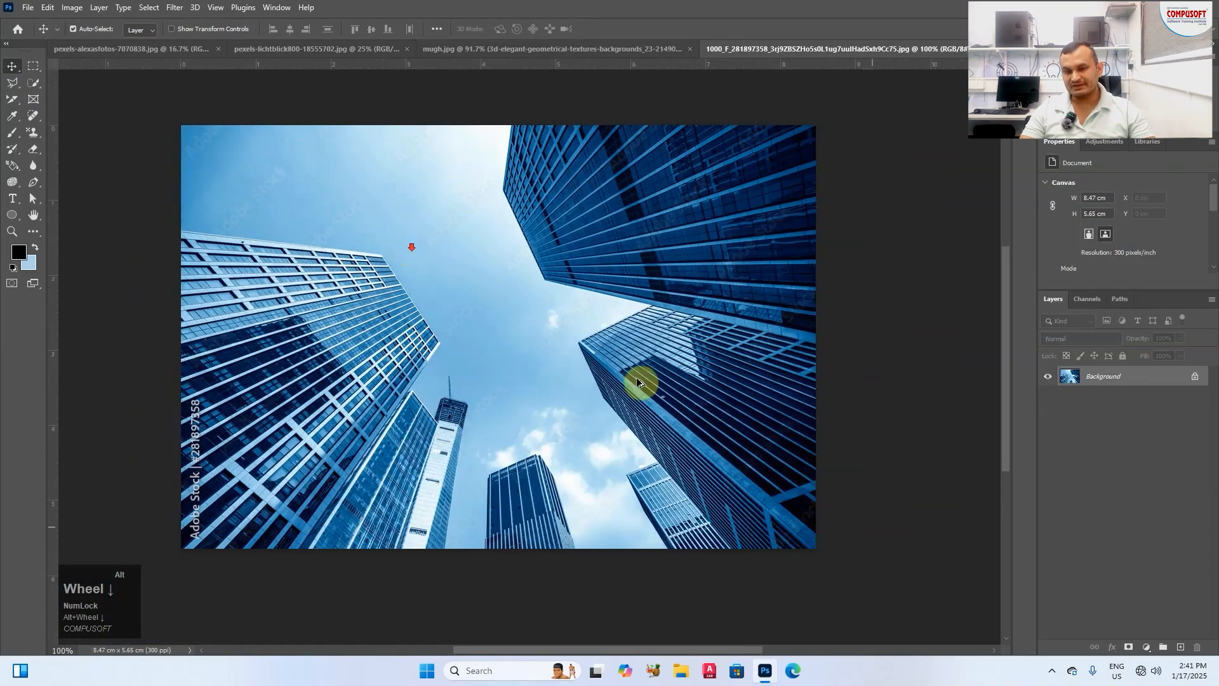
scroll(730, 485, "up", 2)
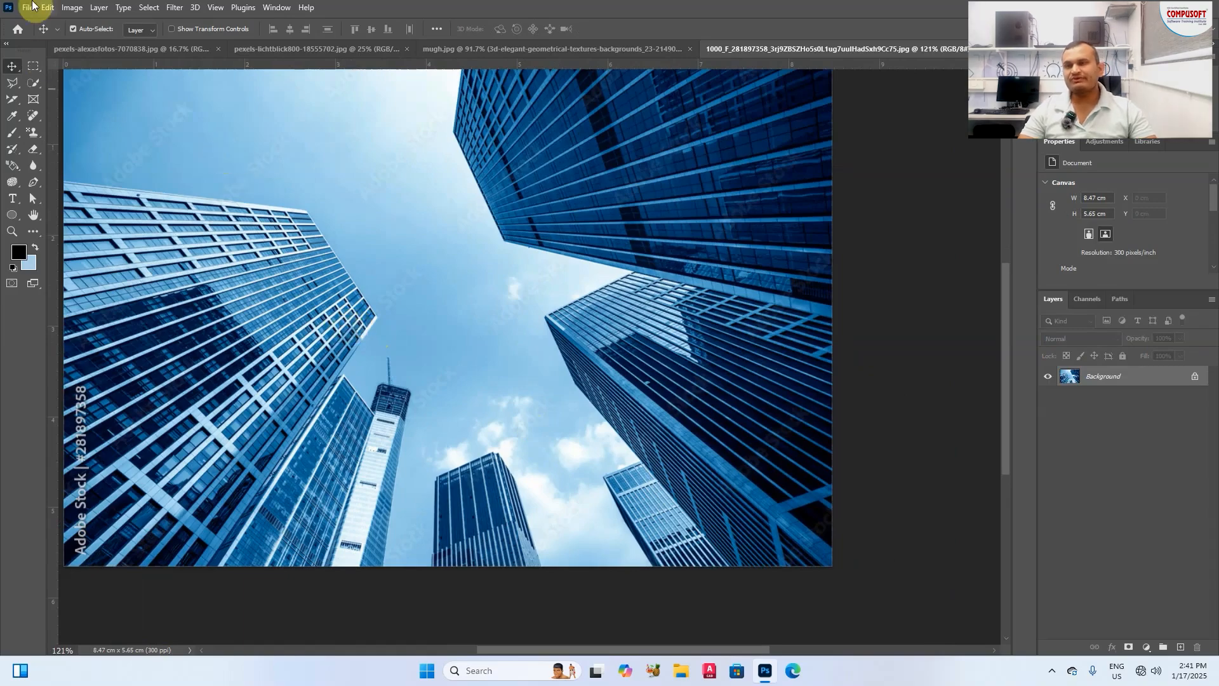
Step: Start Perspective Warp and fit a first grid to the wide face of the right-hand building below the sky gap
left_click(51, 9)
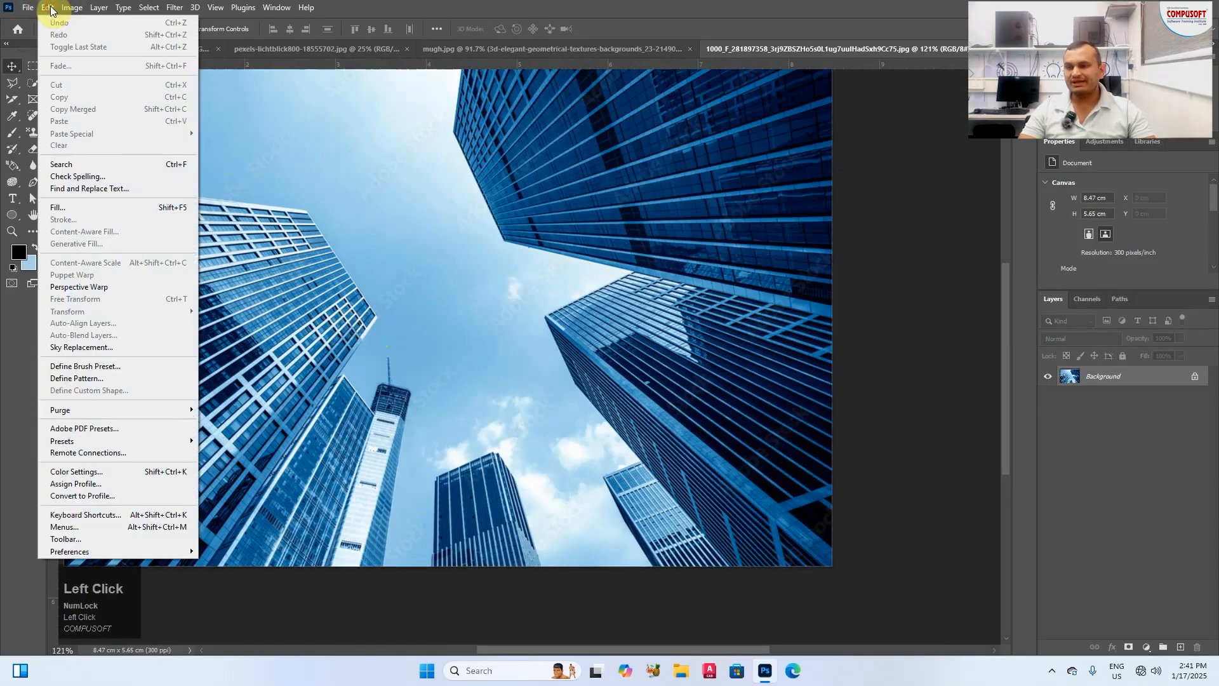
left_click(100, 290)
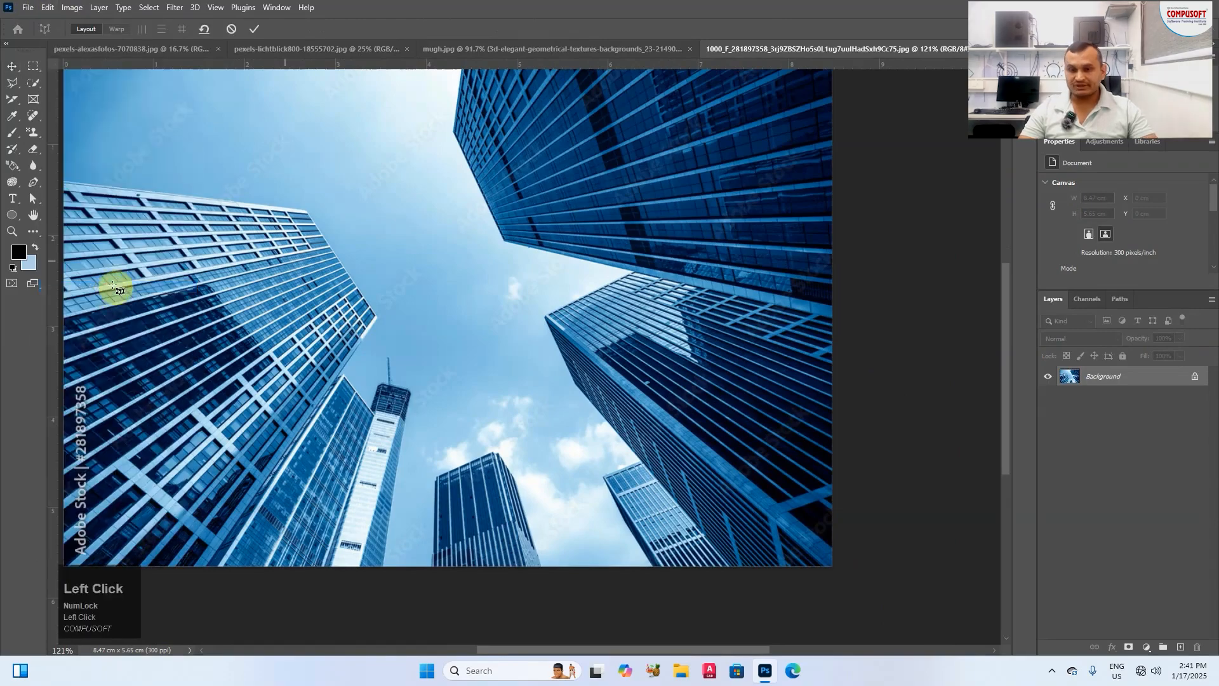
left_click_drag(545, 316, 840, 534)
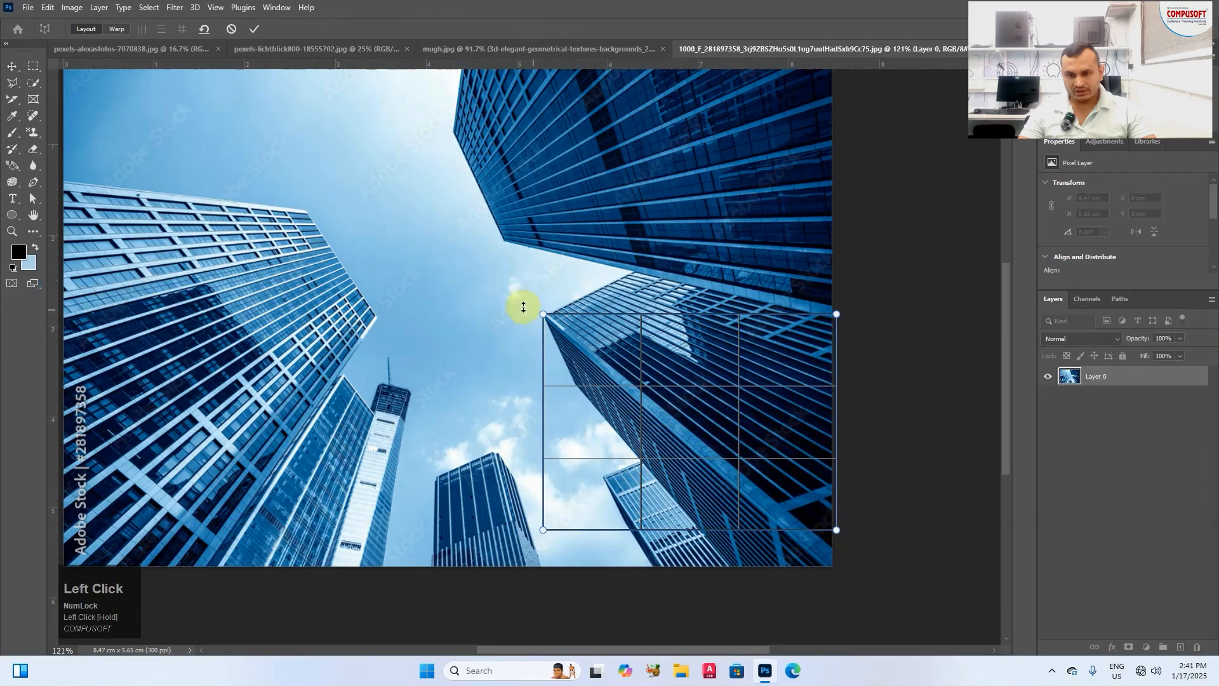
left_click_drag(541, 316, 634, 272)
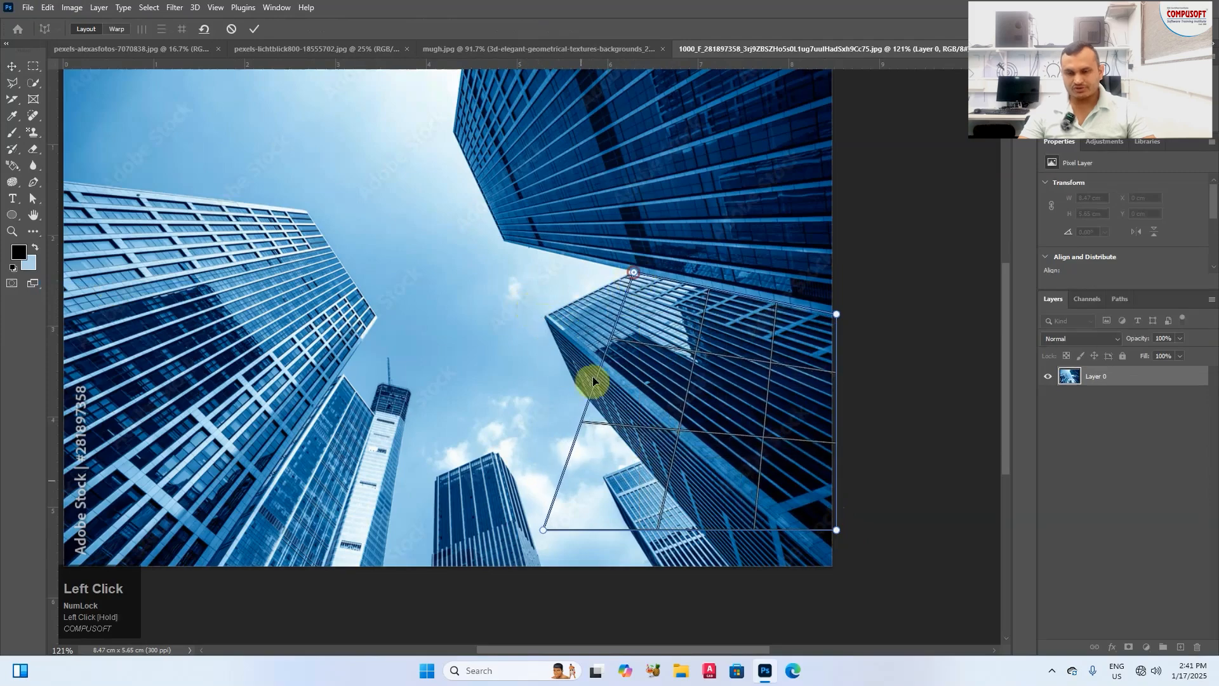
left_click_drag(542, 532, 546, 319)
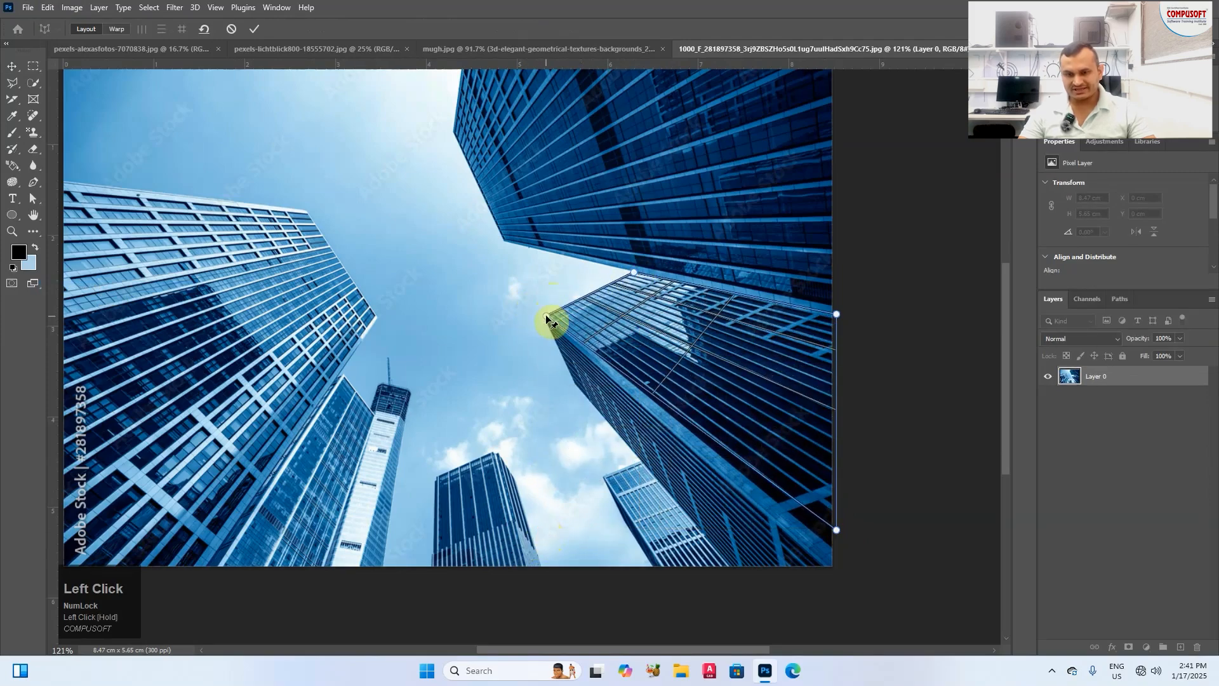
left_click_drag(837, 531, 838, 574)
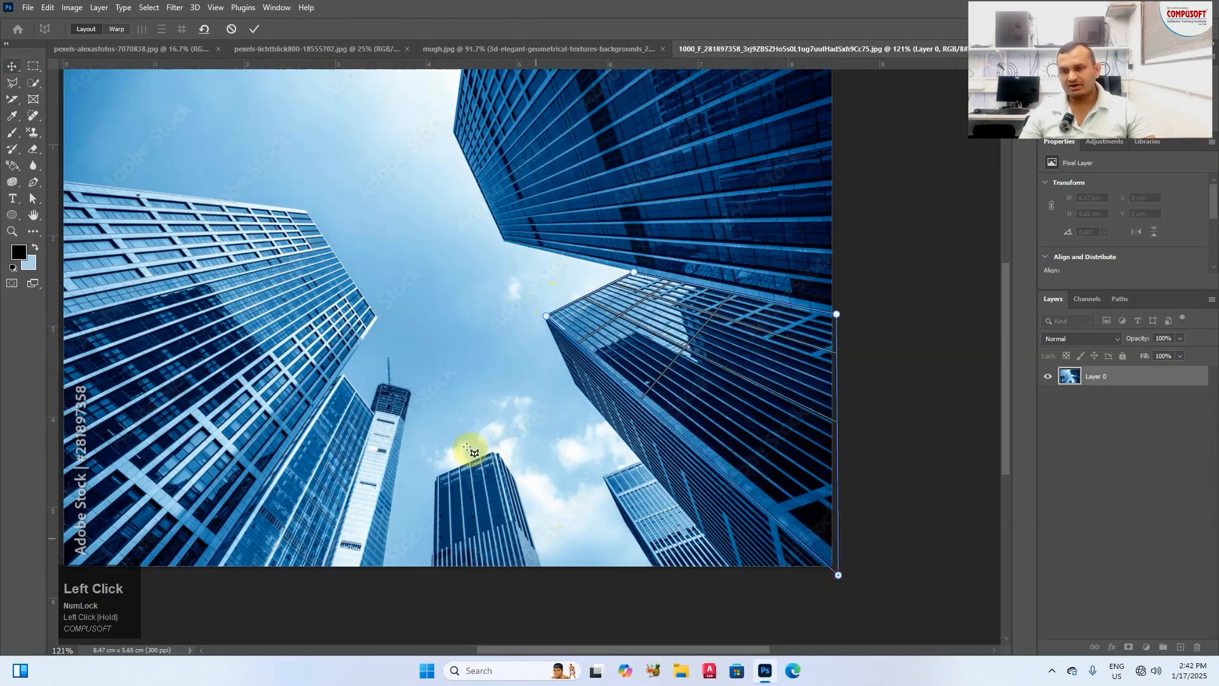
Step: Draw a second perspective grid, join it to the first along the building's corner and fit it to the narrow side face
left_click_drag(466, 383, 598, 560)
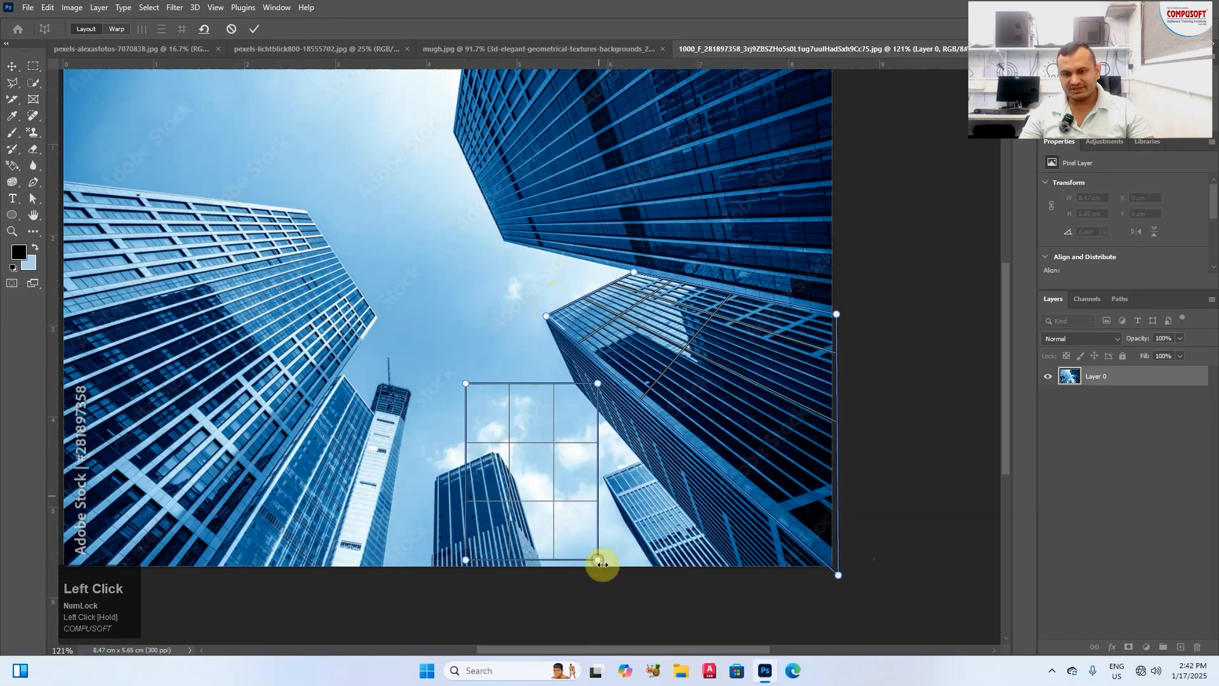
left_click_drag(600, 386, 550, 320)
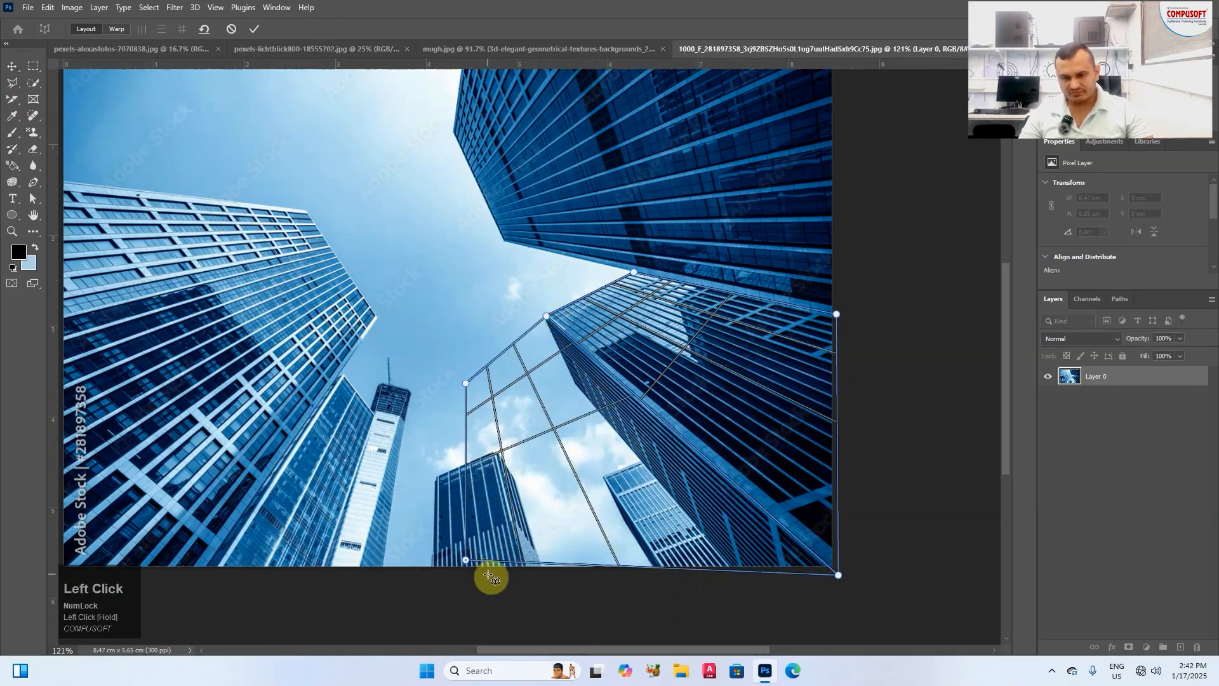
left_click_drag(465, 561, 756, 590)
left_click_drag(466, 383, 578, 390)
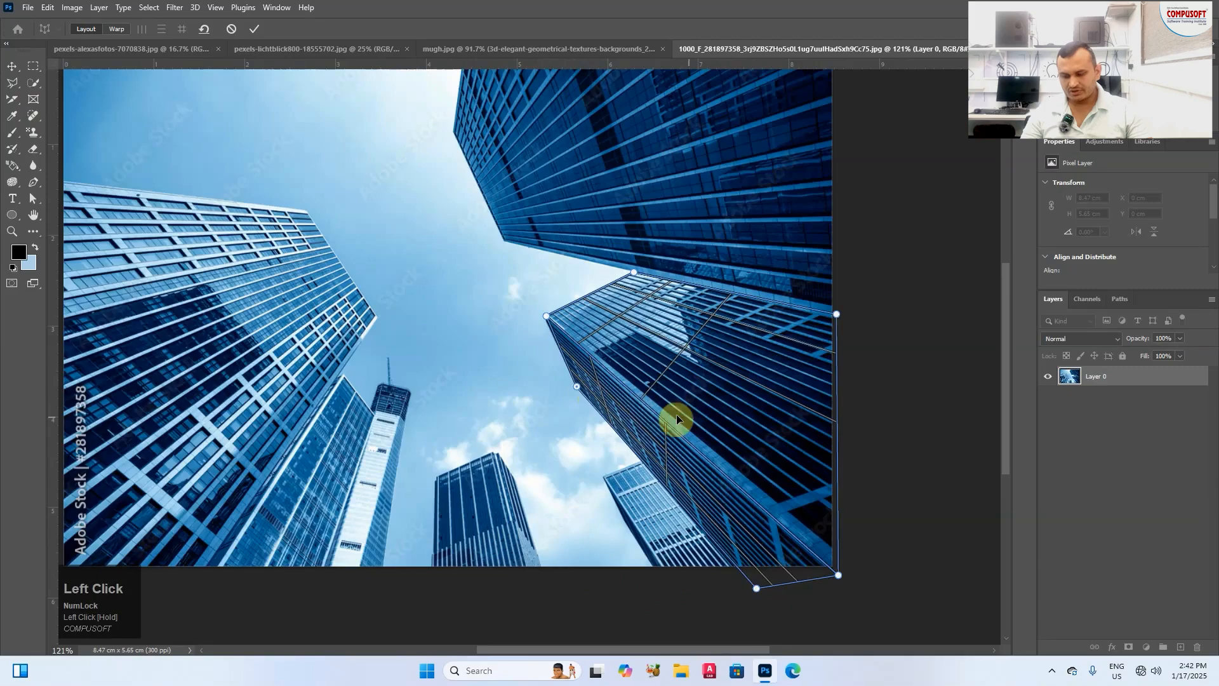
Step: Refine the shared corner of the grids and move their outer corners further beyond the photo's right and lower borders
scroll(676, 414, "up", 8)
left_click_drag(417, 246, 410, 255)
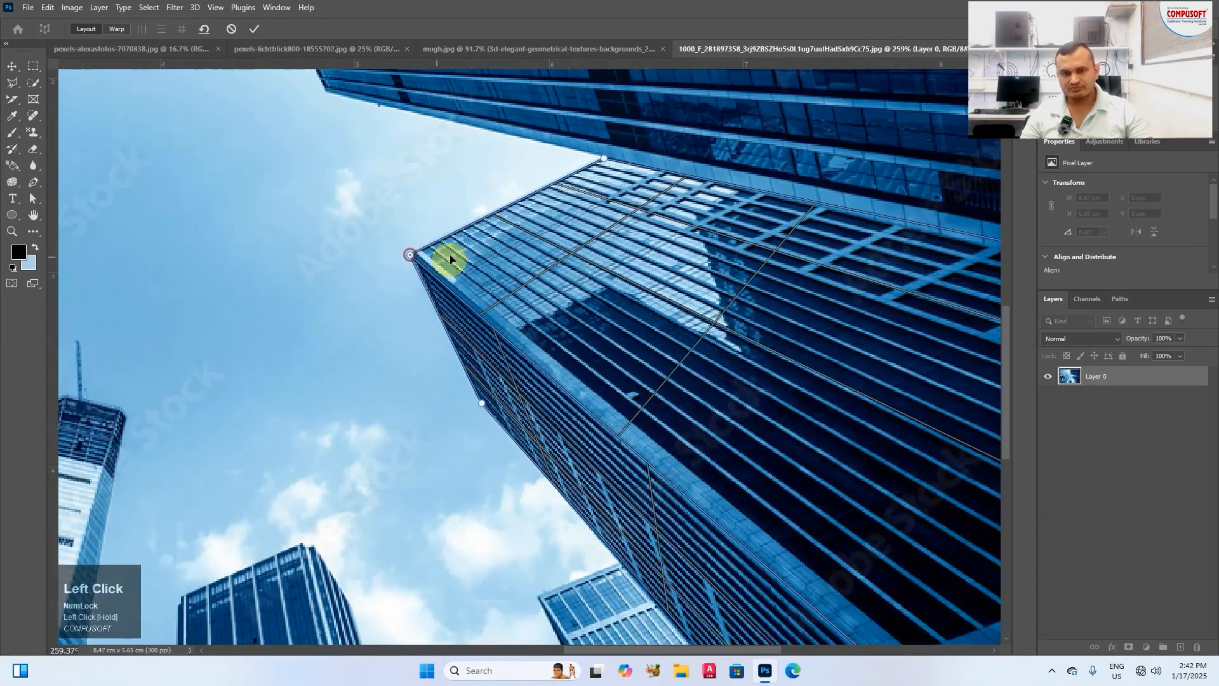
scroll(444, 258, "down", 5)
scroll(422, 227, "up", 5)
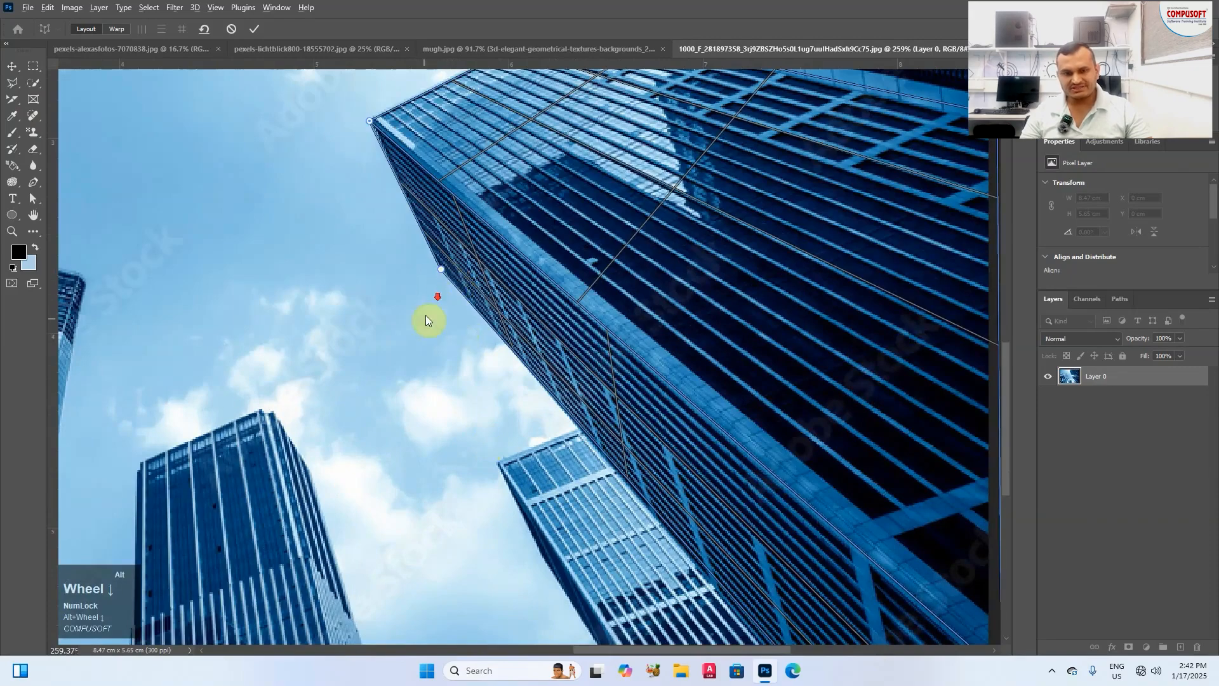
scroll(558, 413, "down", 3)
scroll(762, 305, "up", 2)
left_click_drag(791, 216, 850, 233)
left_click_drag(795, 598, 825, 616)
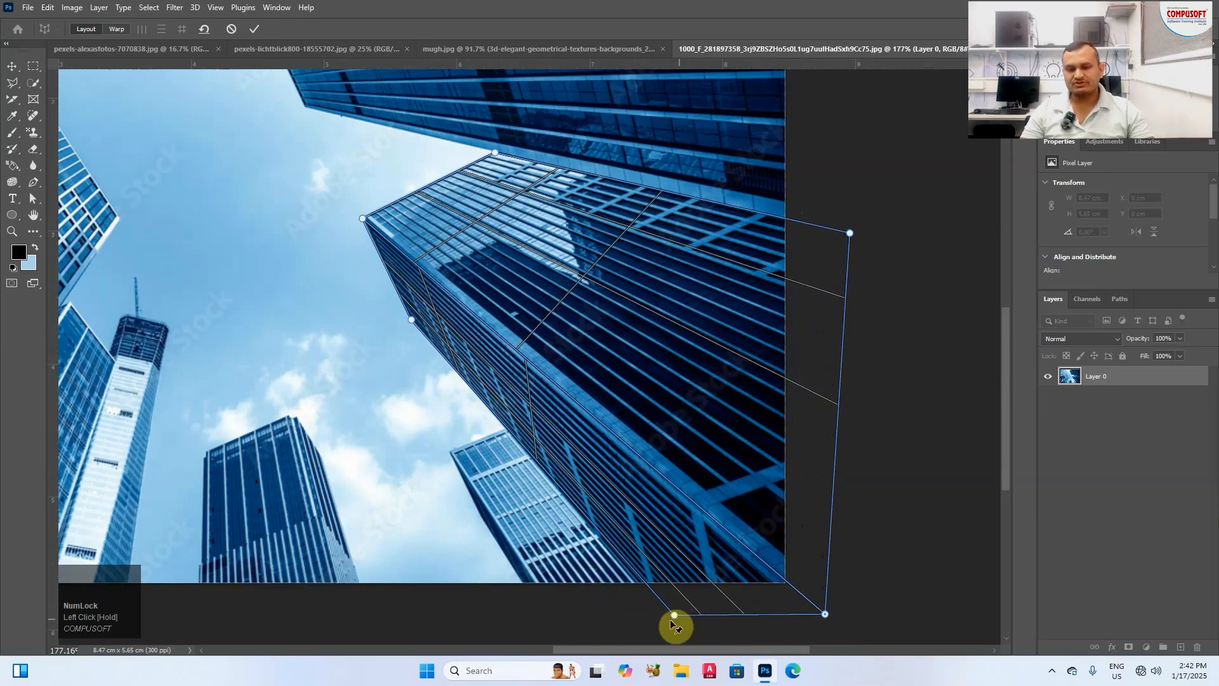
left_click_drag(675, 616, 675, 623)
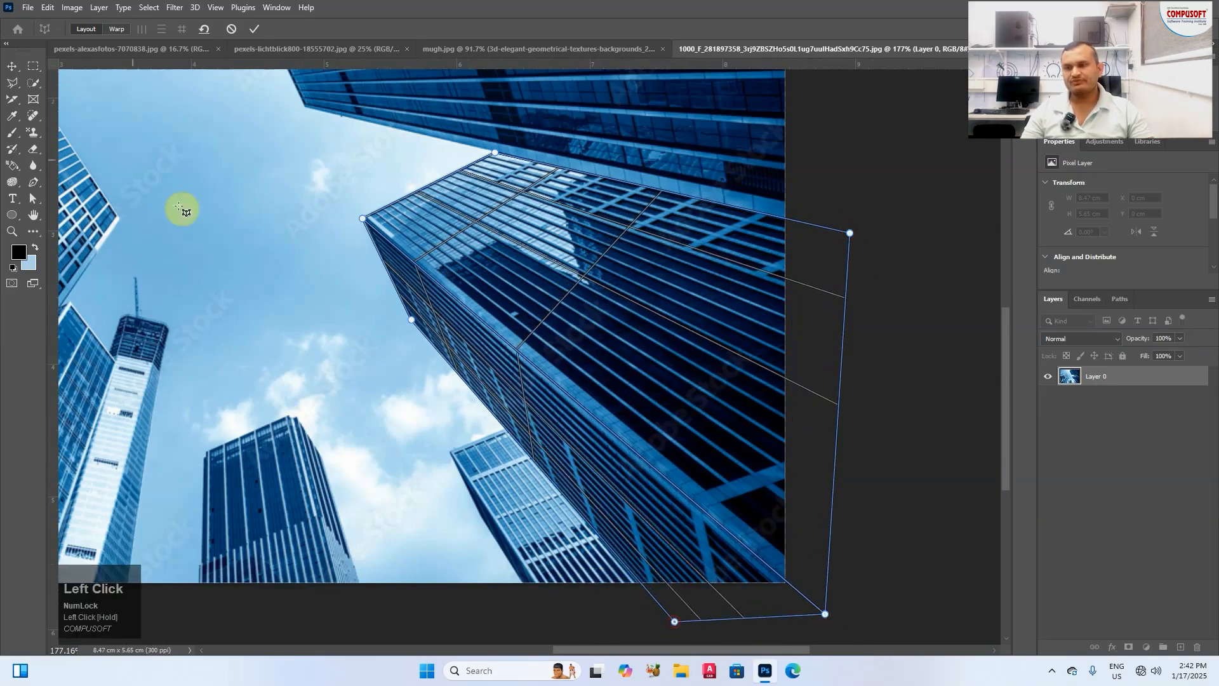
Step: Switch Perspective Warp to Warp mode, shift the building's upper and side corner pins to reshape its perspective, and commit the warp
left_click(117, 28)
mouse_move(363, 219)
left_mouse_down()
mouse_move(346, 210)
mouse_move(364, 221)
left_mouse_up()
left_click_drag(410, 323, 426, 360)
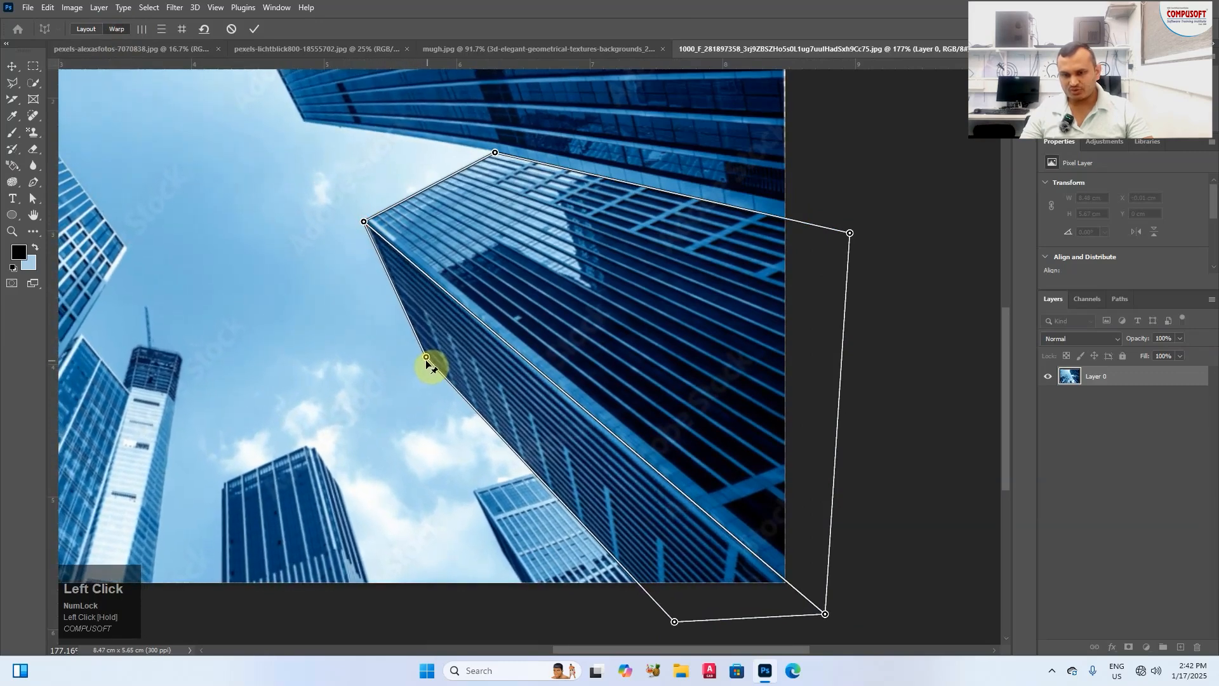
left_click_drag(495, 154, 499, 149)
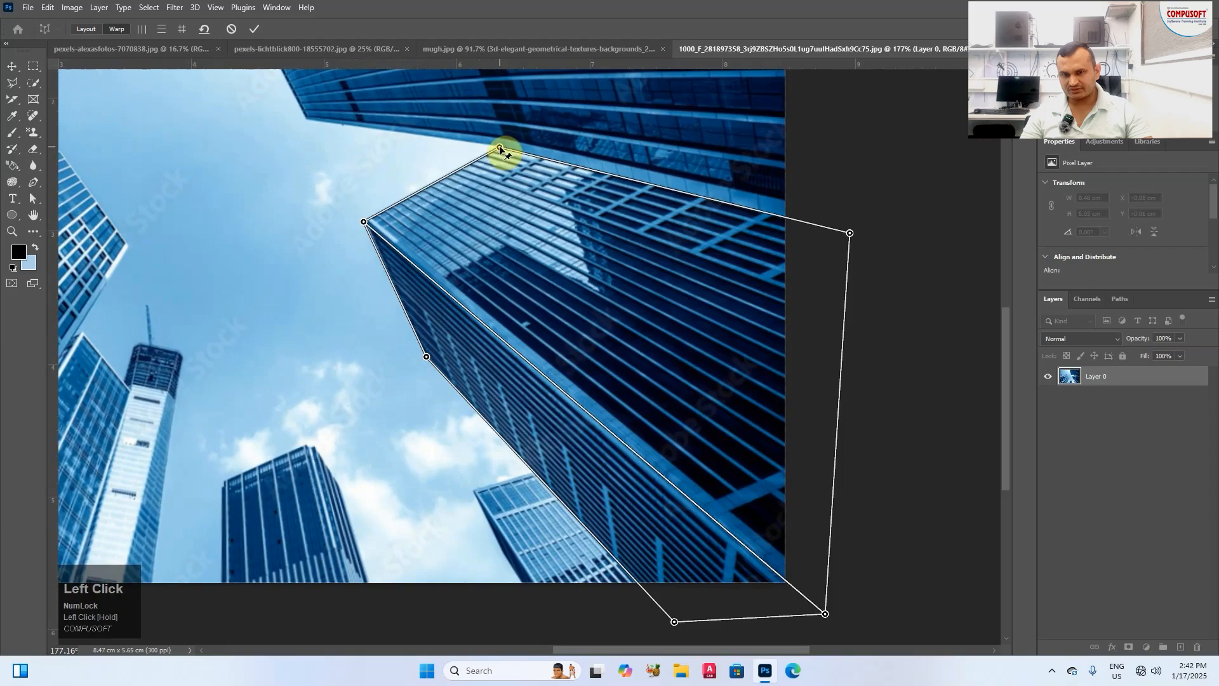
left_click_drag(365, 223, 351, 211)
scroll(352, 213, "down", 4)
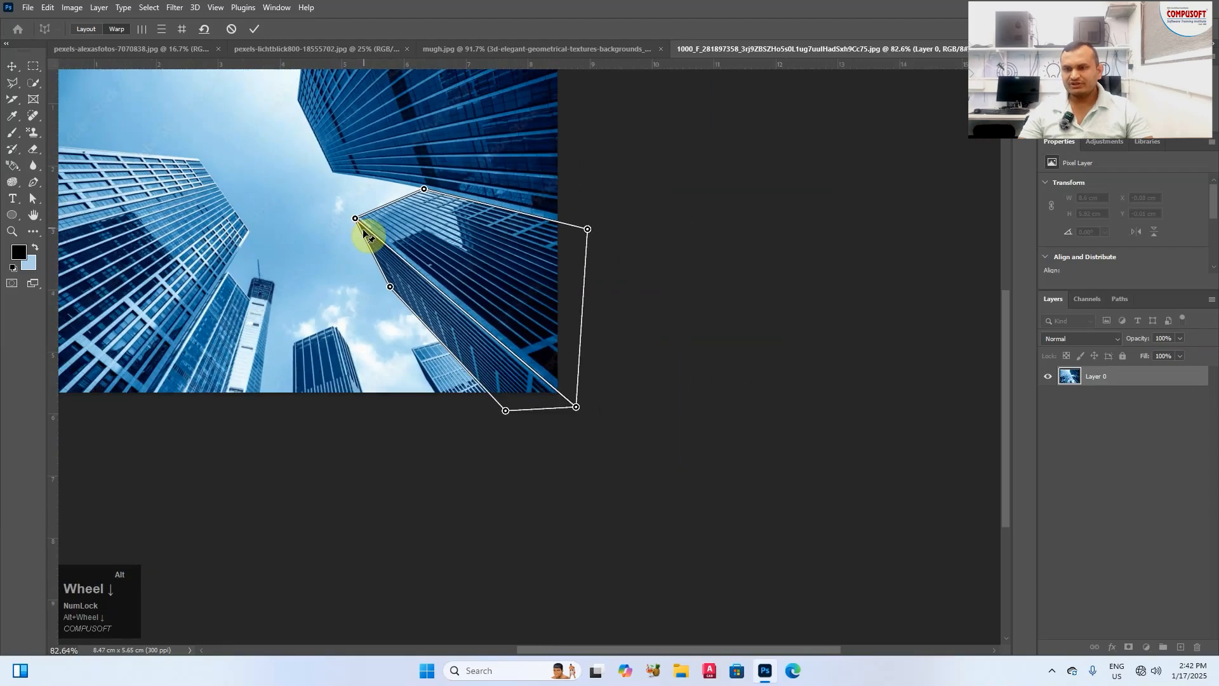
left_click(249, 30)
scroll(395, 233, "up", 2)
scroll(394, 233, "up", 1)
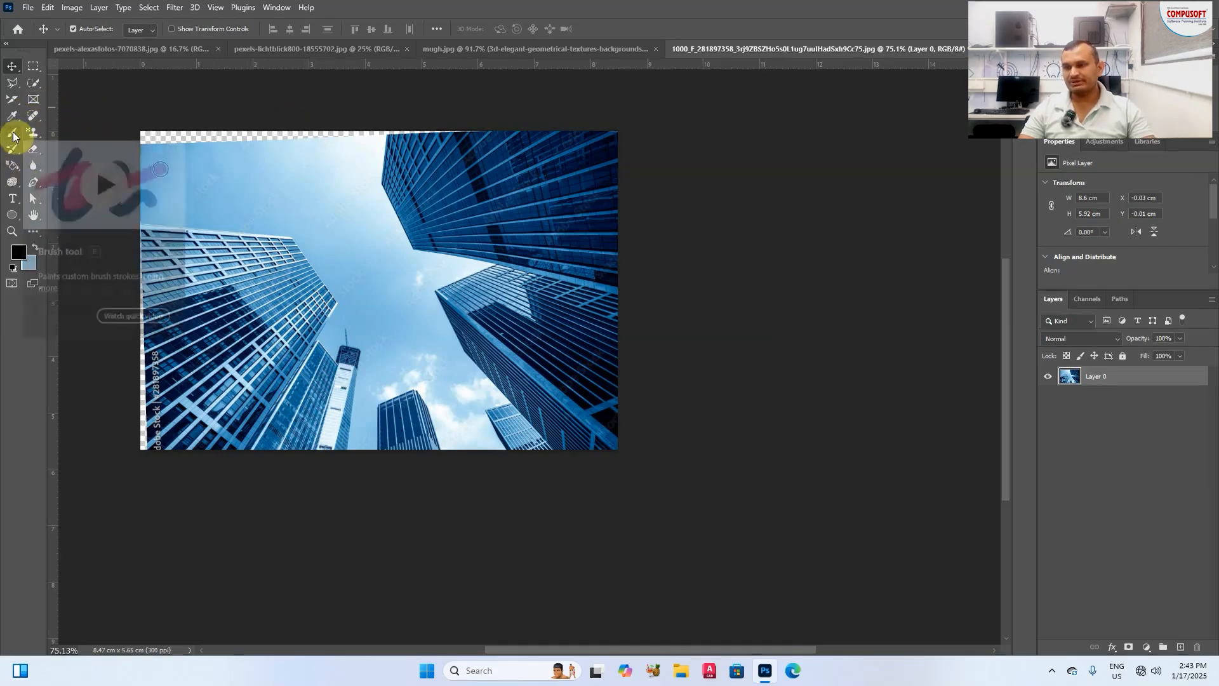
Step: Choose the Crop tool, extend the 1:1 (Square) frame to the photo's left edge and set the overlay to Rule of Thirds
right_click(12, 97)
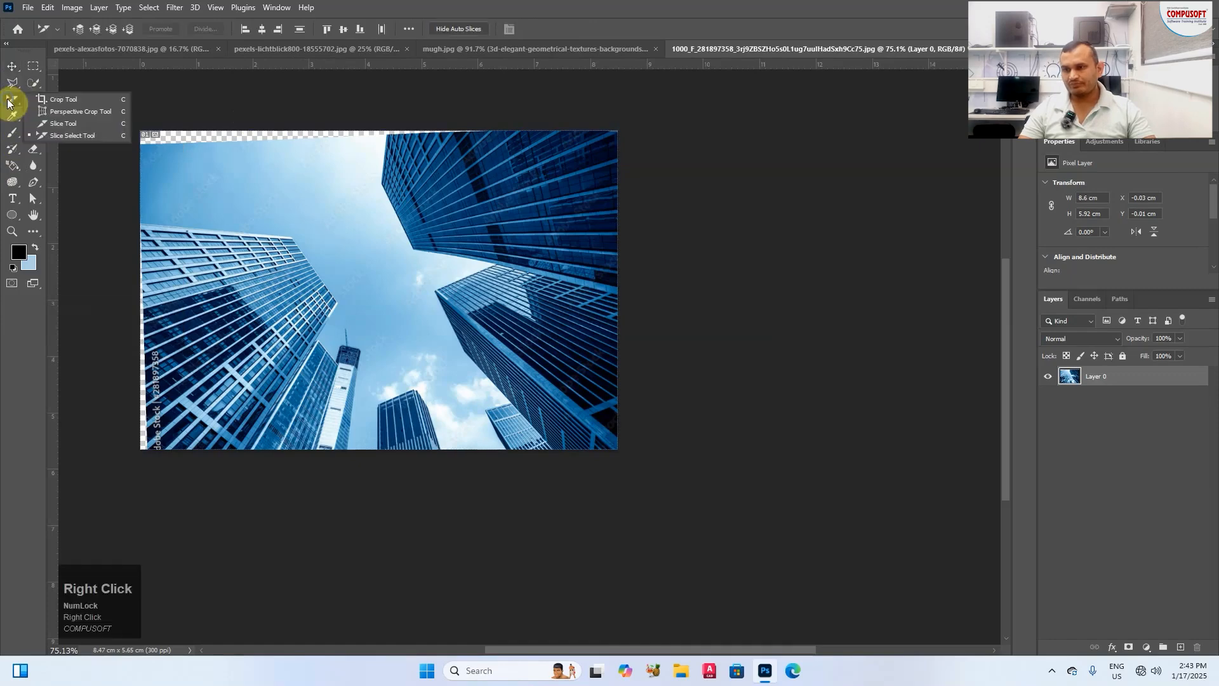
left_click(82, 103)
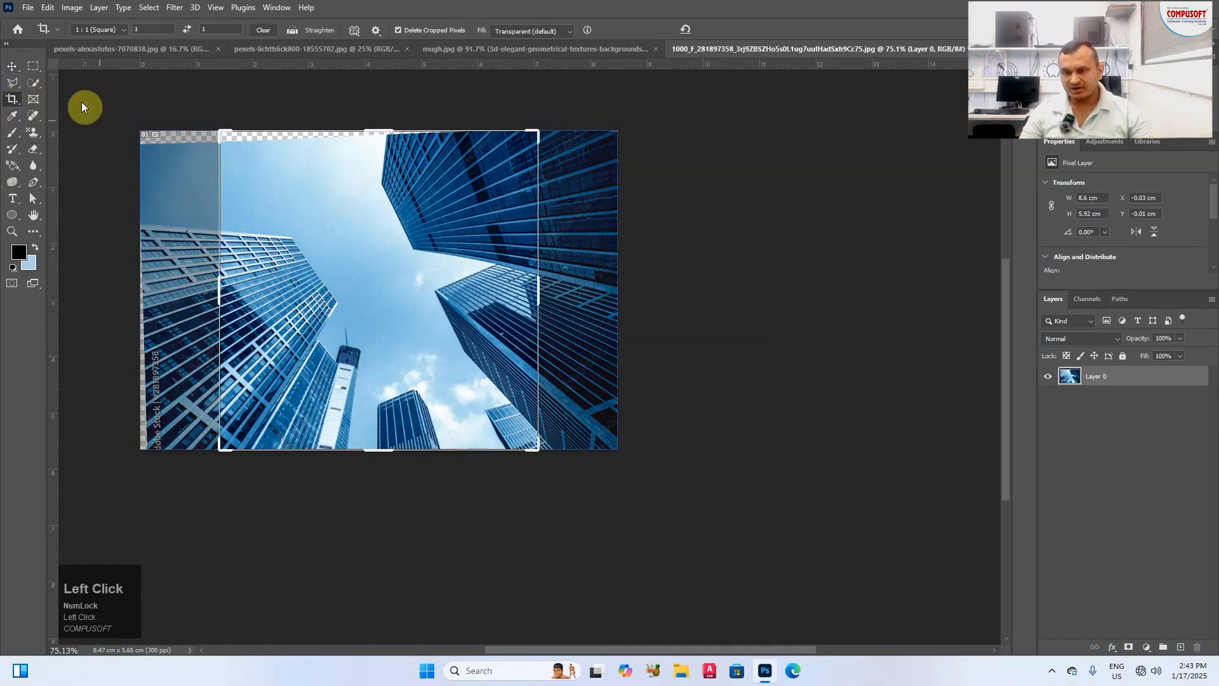
left_click_drag(217, 294, 184, 303)
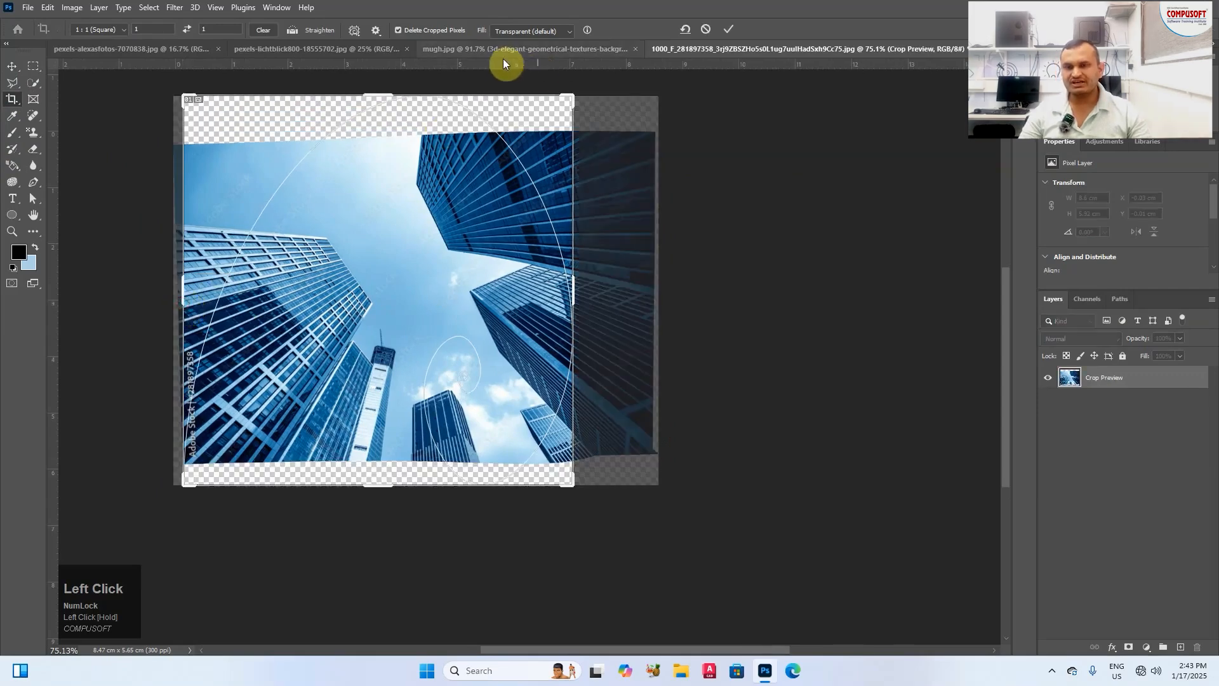
left_click(356, 31)
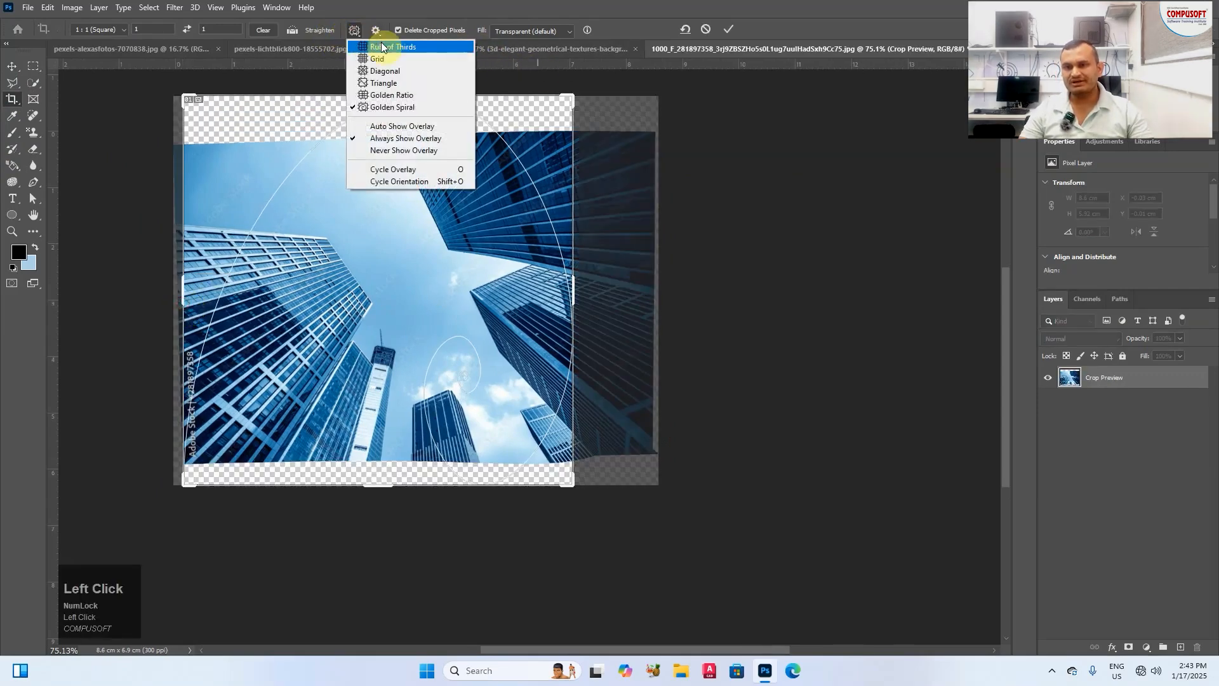
left_click(417, 47)
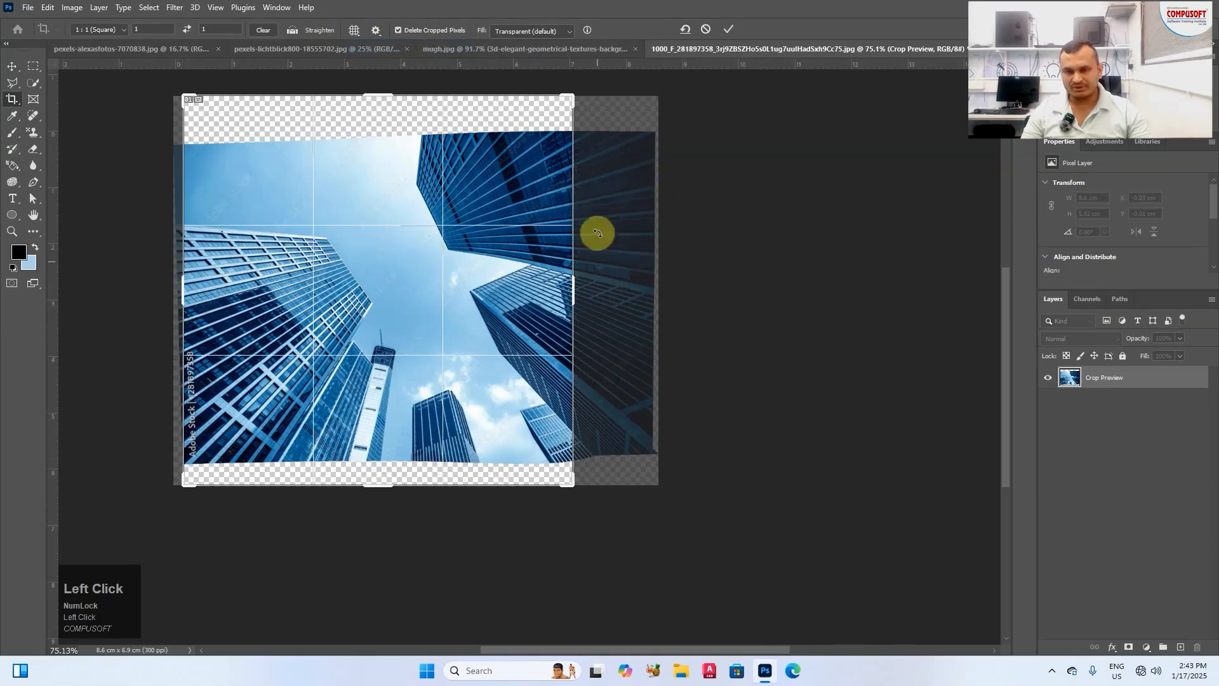
Step: Extend the square crop frame to the skyscraper photo's right edge, set the crop mode to Ratio and clear its proportions
left_click_drag(575, 293, 619, 294)
left_click(97, 25)
left_click(101, 39)
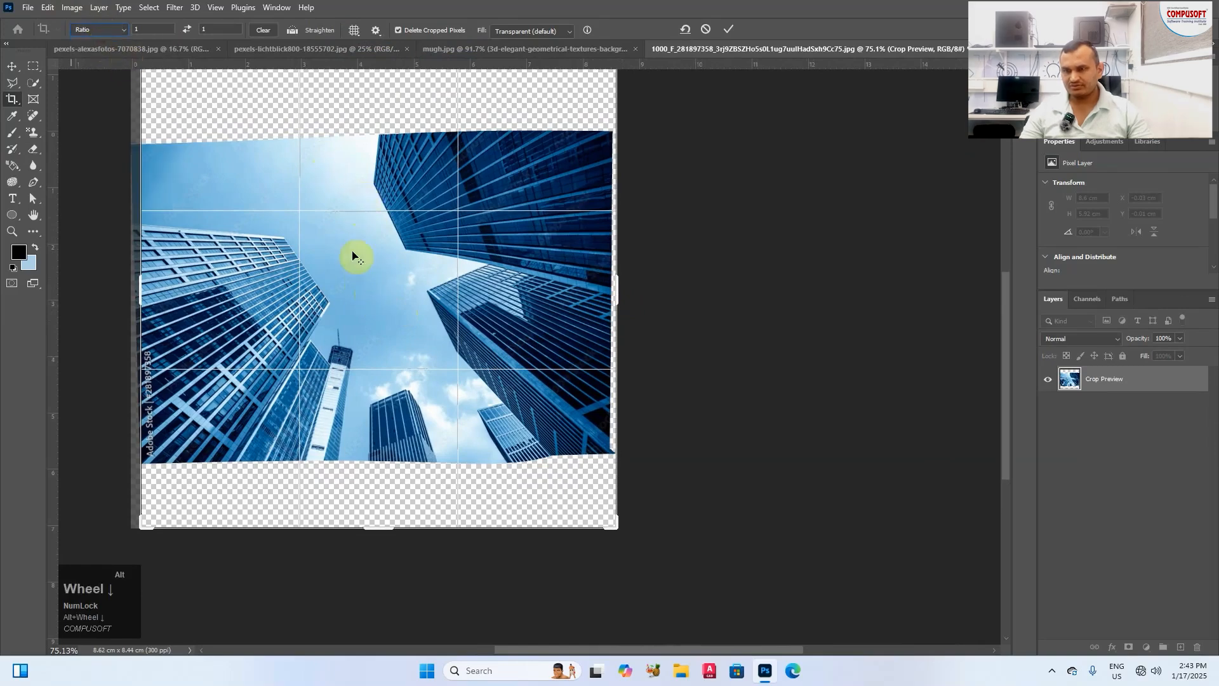
left_click(122, 30)
left_click(122, 31)
left_click(262, 31)
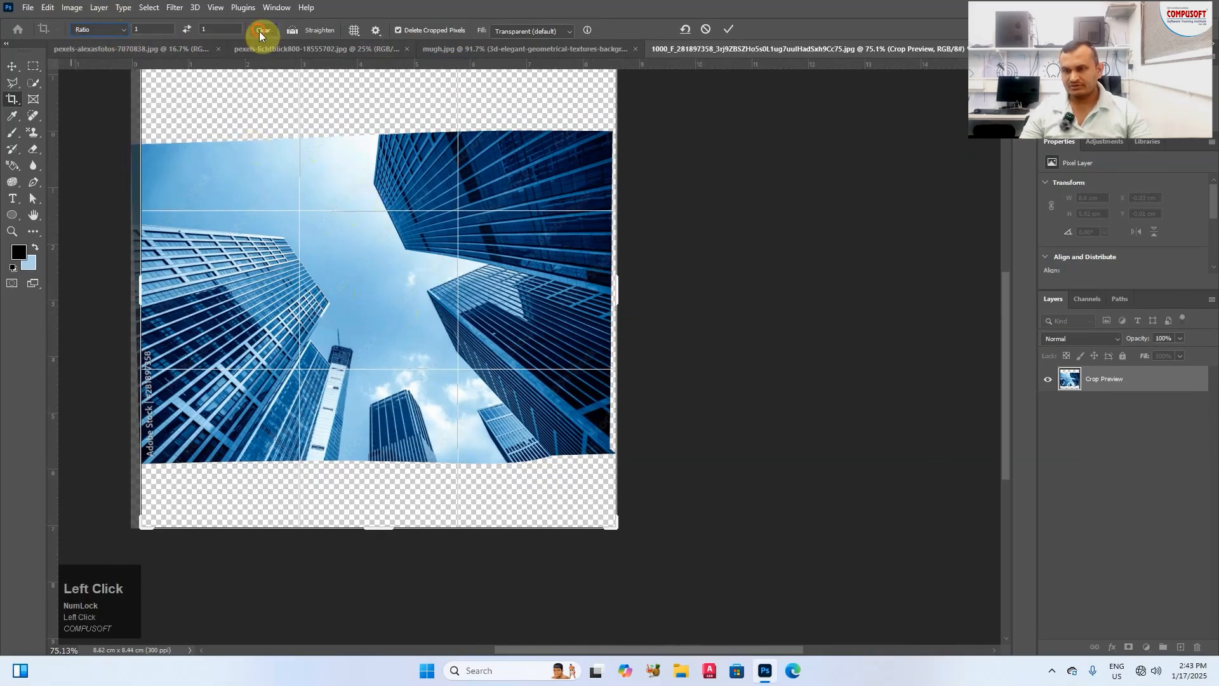
Step: Shrink the crop frame inside the transparent edges to about 8.23 × 5.44 cm, commit the crop and return to the Move tool
scroll(284, 186, "down", 2)
left_click_drag(354, 108, 354, 142)
left_click_drag(361, 432, 354, 401)
left_click_drag(537, 280, 531, 282)
key("Return")
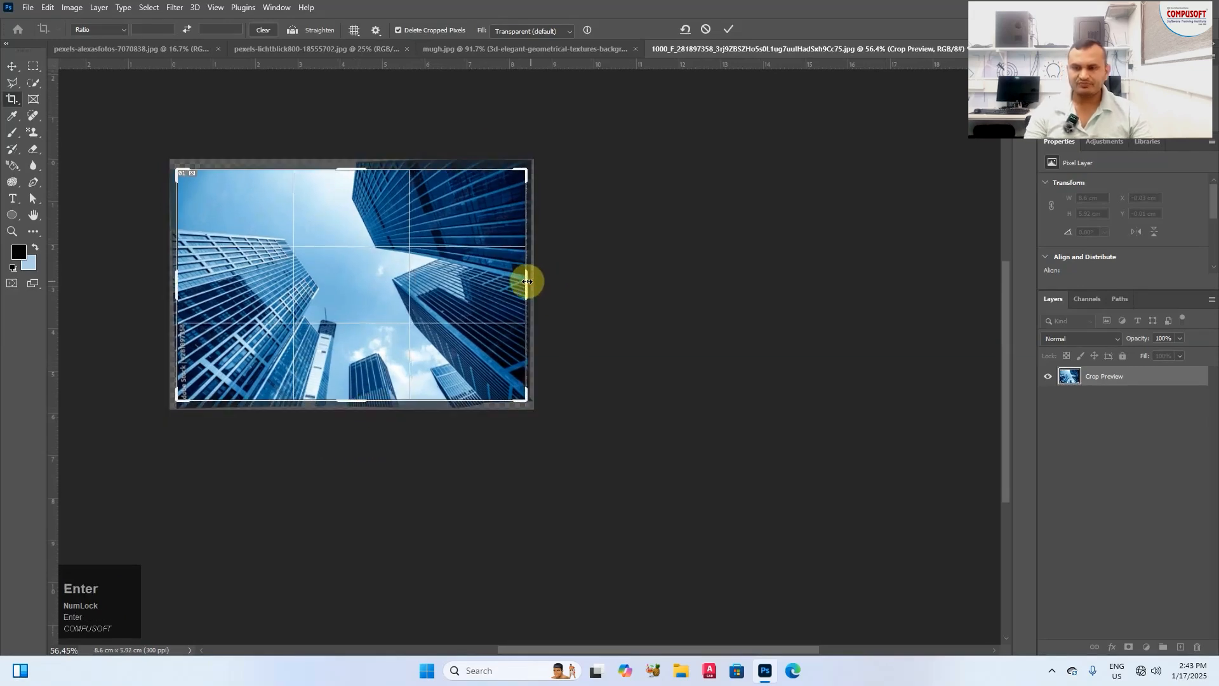
left_click(728, 31)
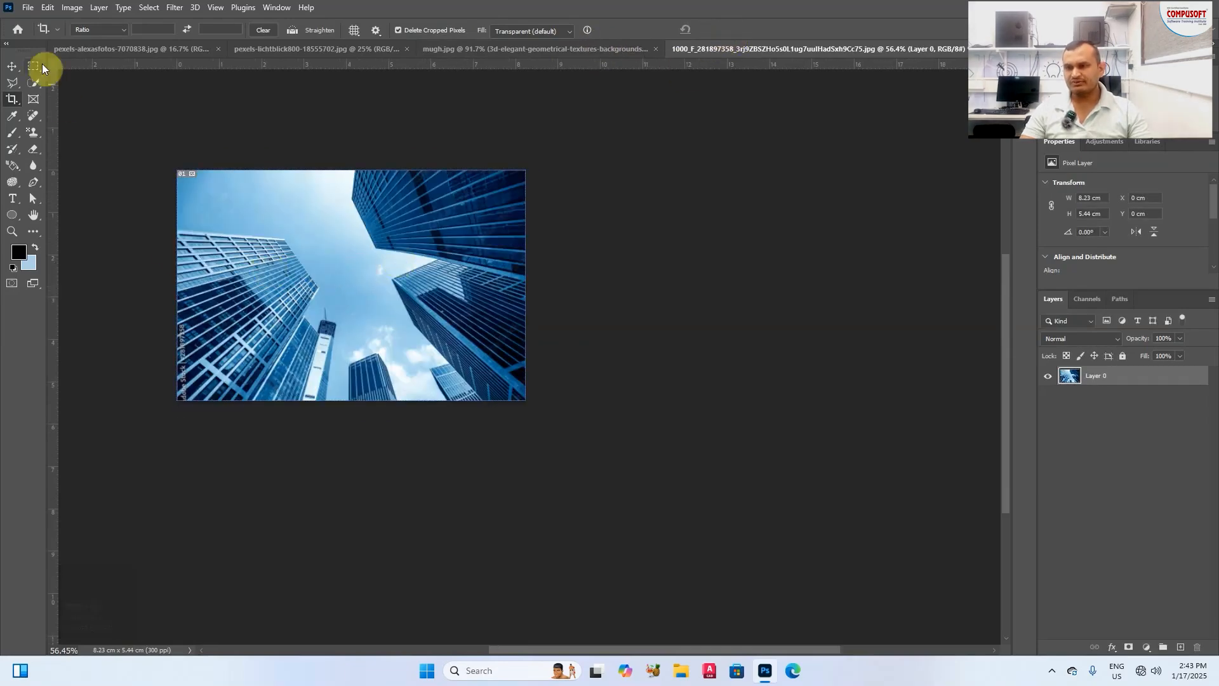
left_click(13, 66)
scroll(359, 348, "up", 2)
scroll(533, 353, "down", 1)
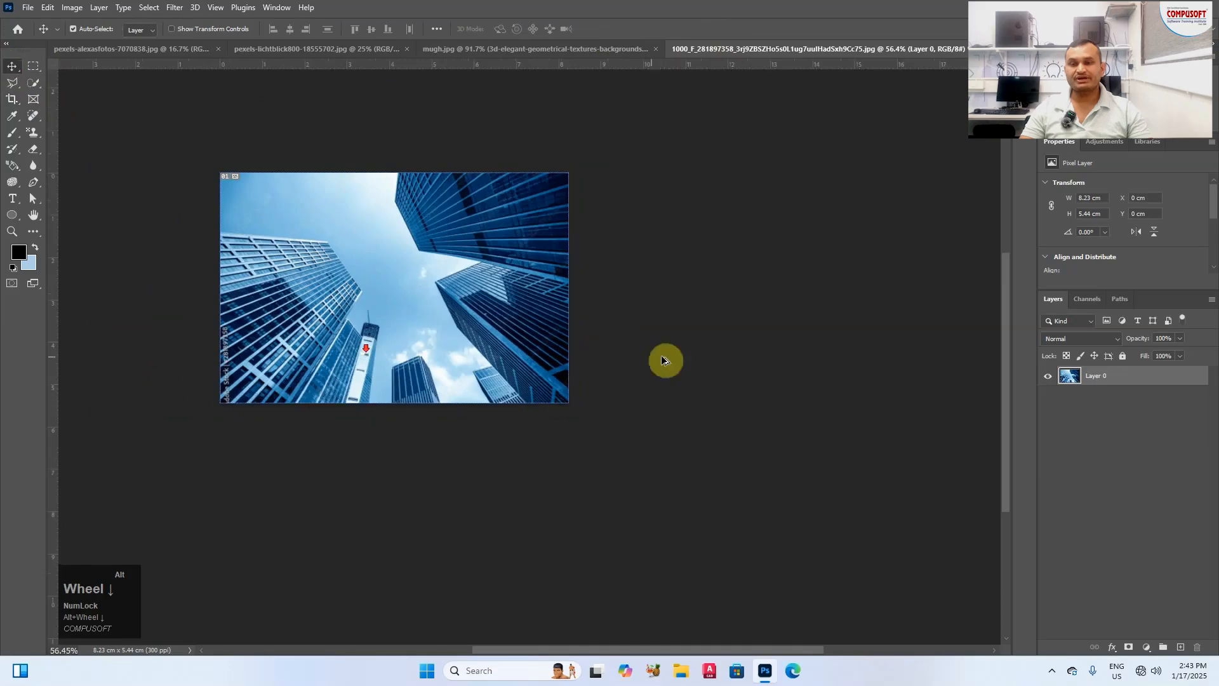
scroll(322, 261, "up", 3)
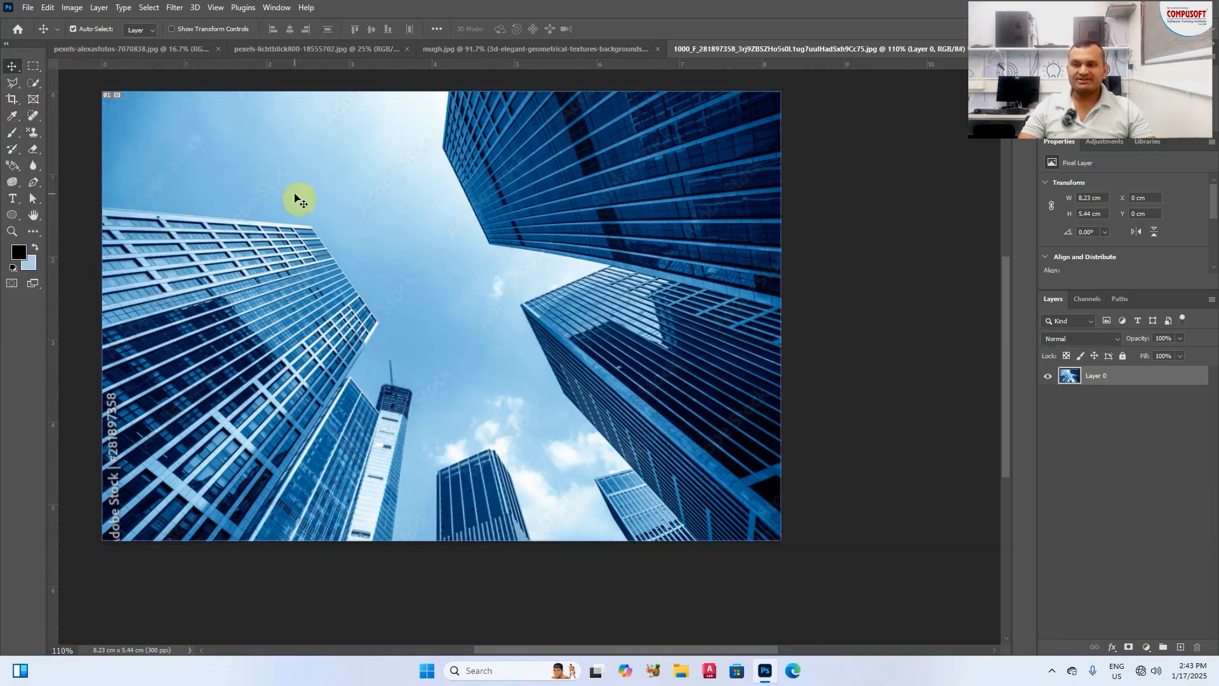
Step: Switch to the ibis photo pexels-alexasfotos-7070838.jpg and choose the Crop tool
key("ctrl+Tab")
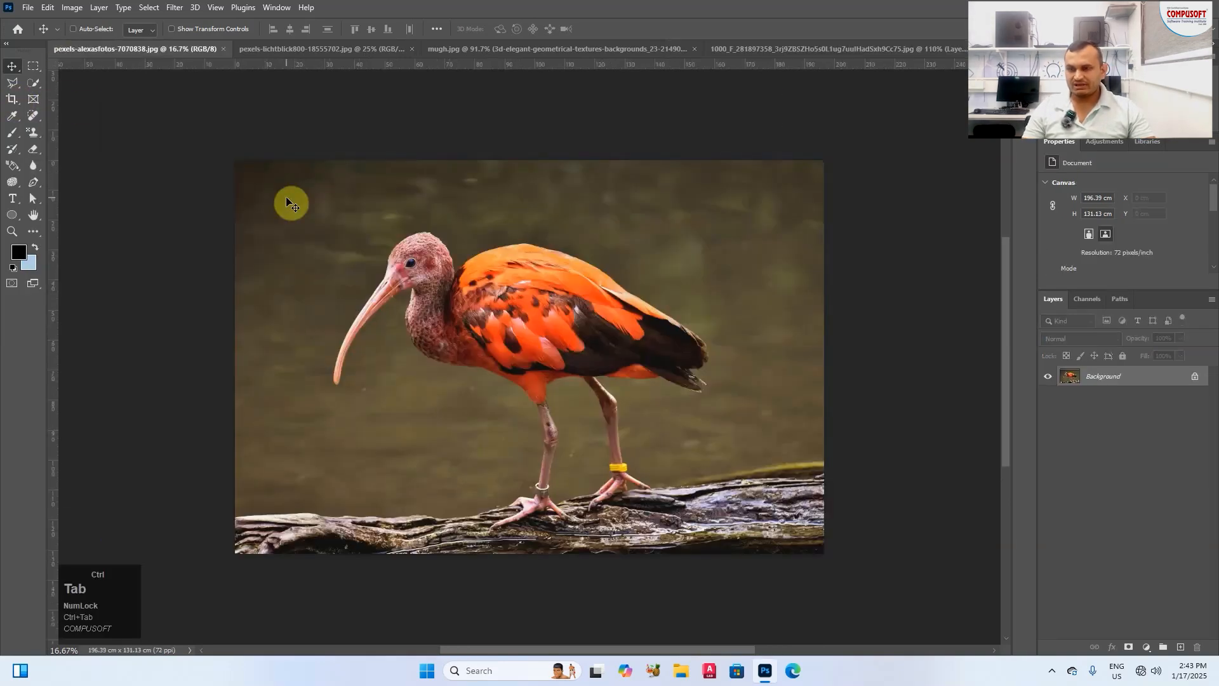
right_click(16, 104)
left_click(70, 100)
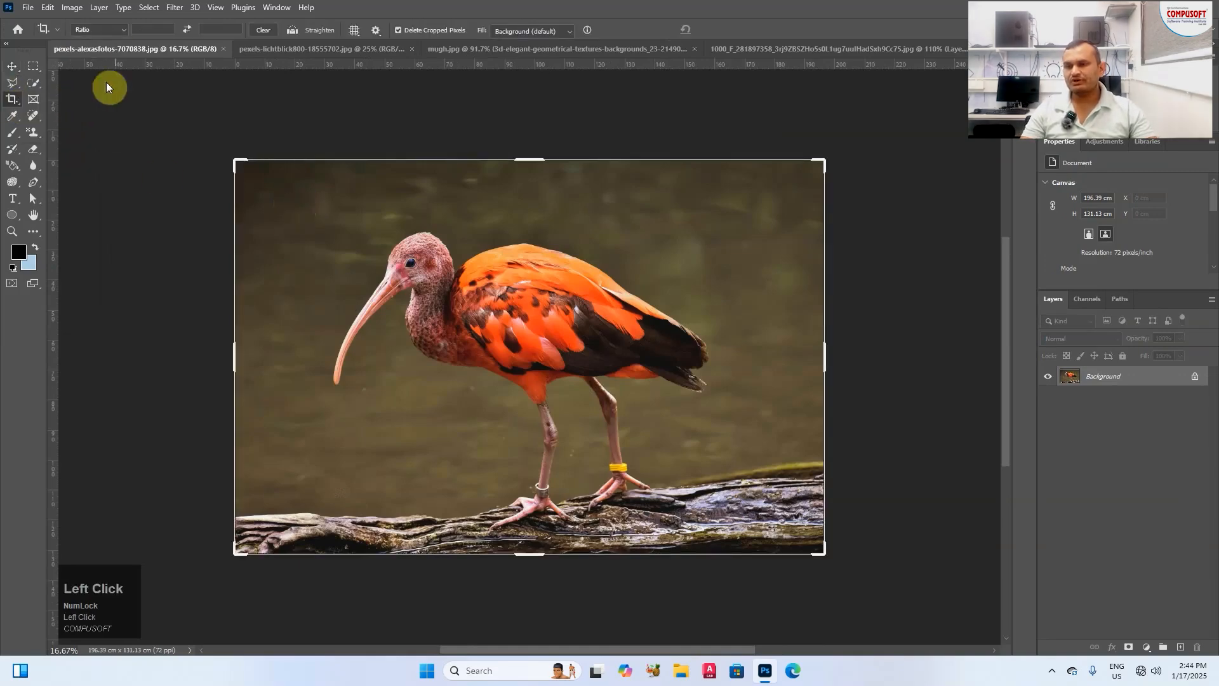
left_click(120, 32)
left_click(392, 233)
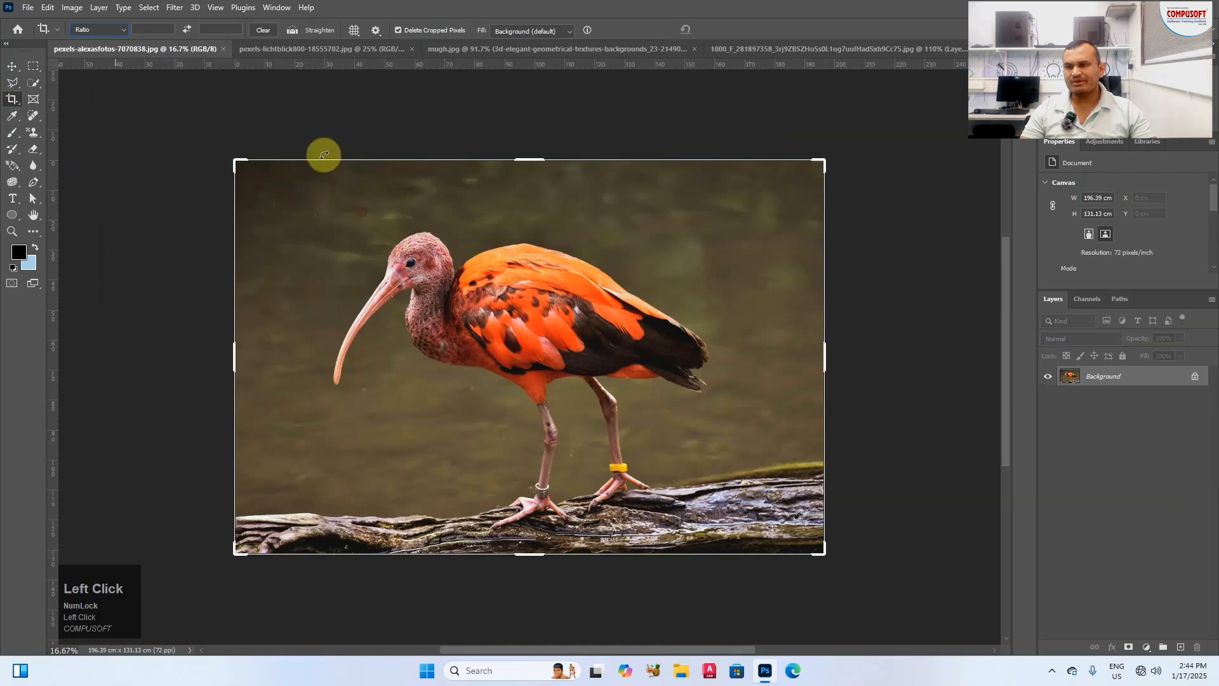
Step: Crop the ibis photo to about 127 × 86 cm, revert it to its saved version and check the Revert command
left_click_drag(310, 216, 685, 467)
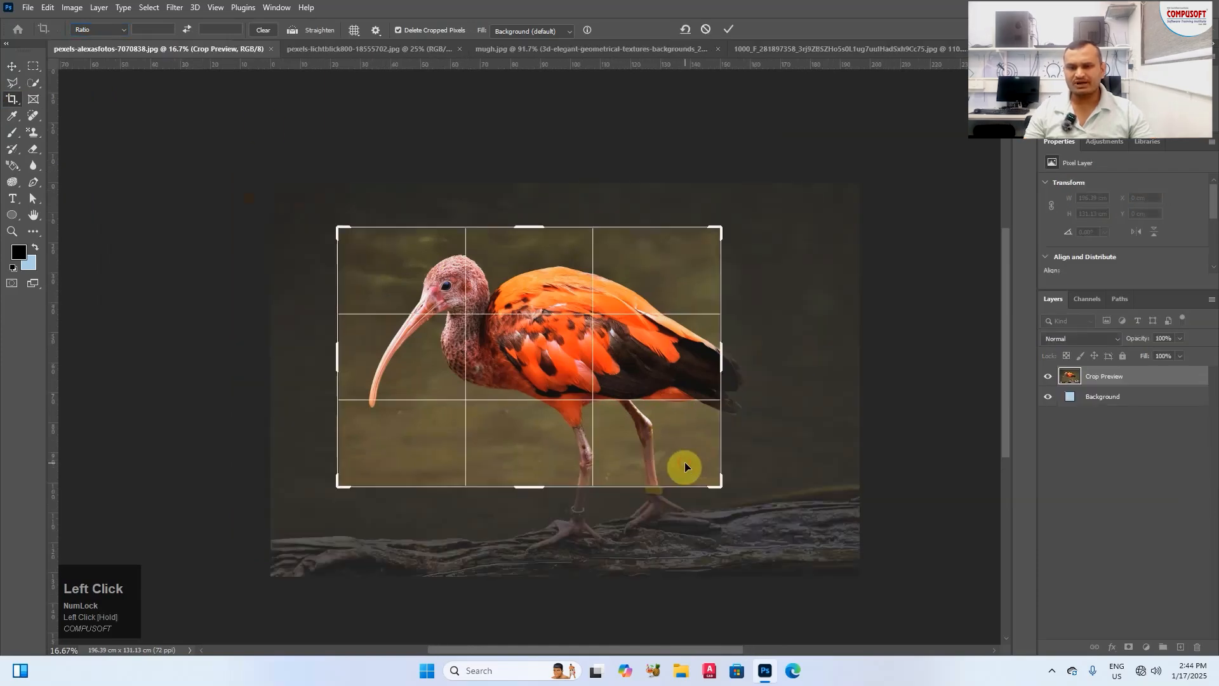
key("Return")
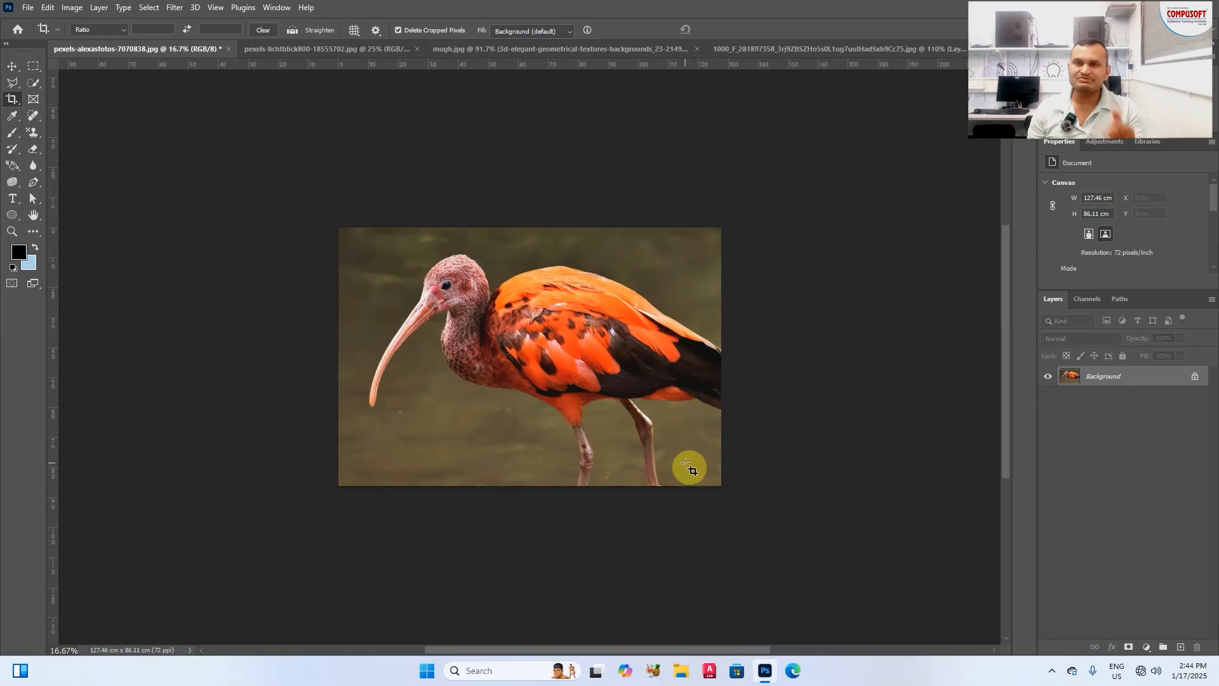
key("F12")
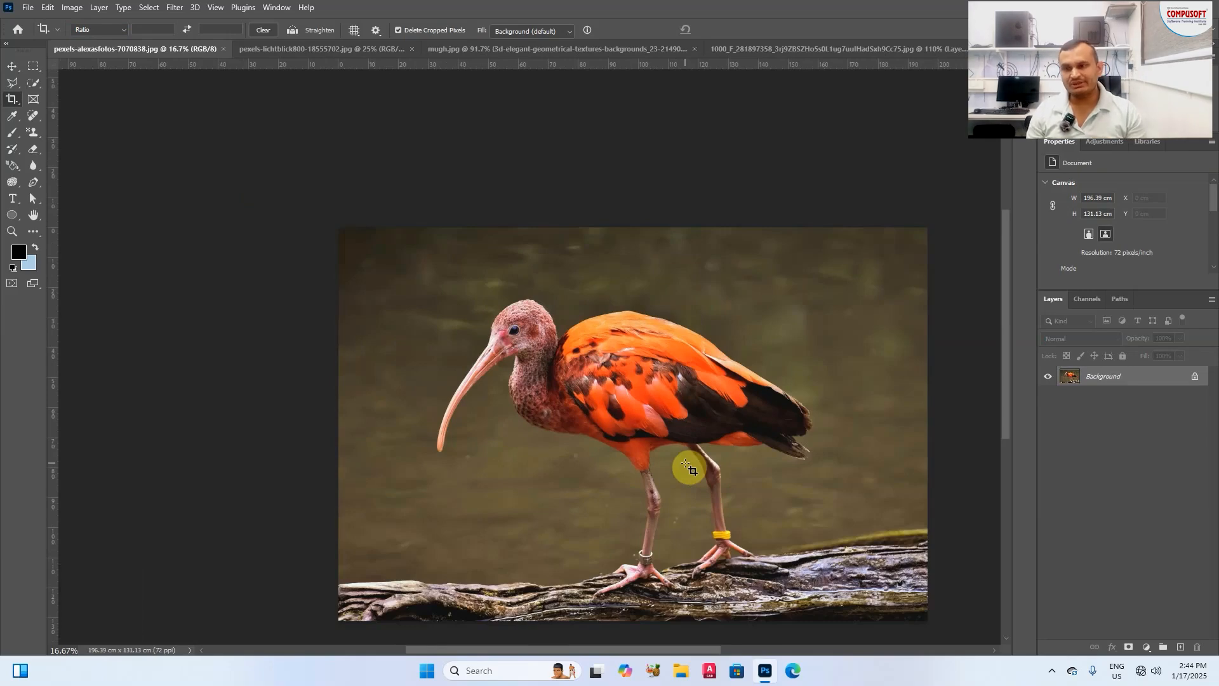
left_click(27, 7)
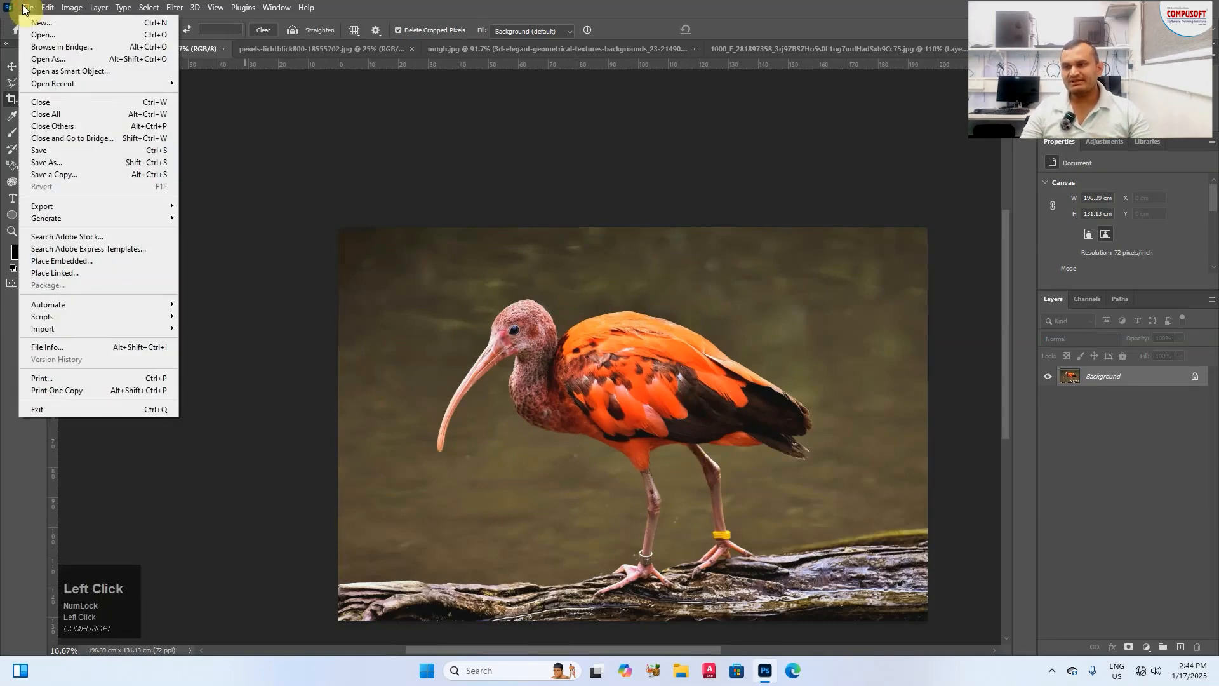
mouse_move(48, 9)
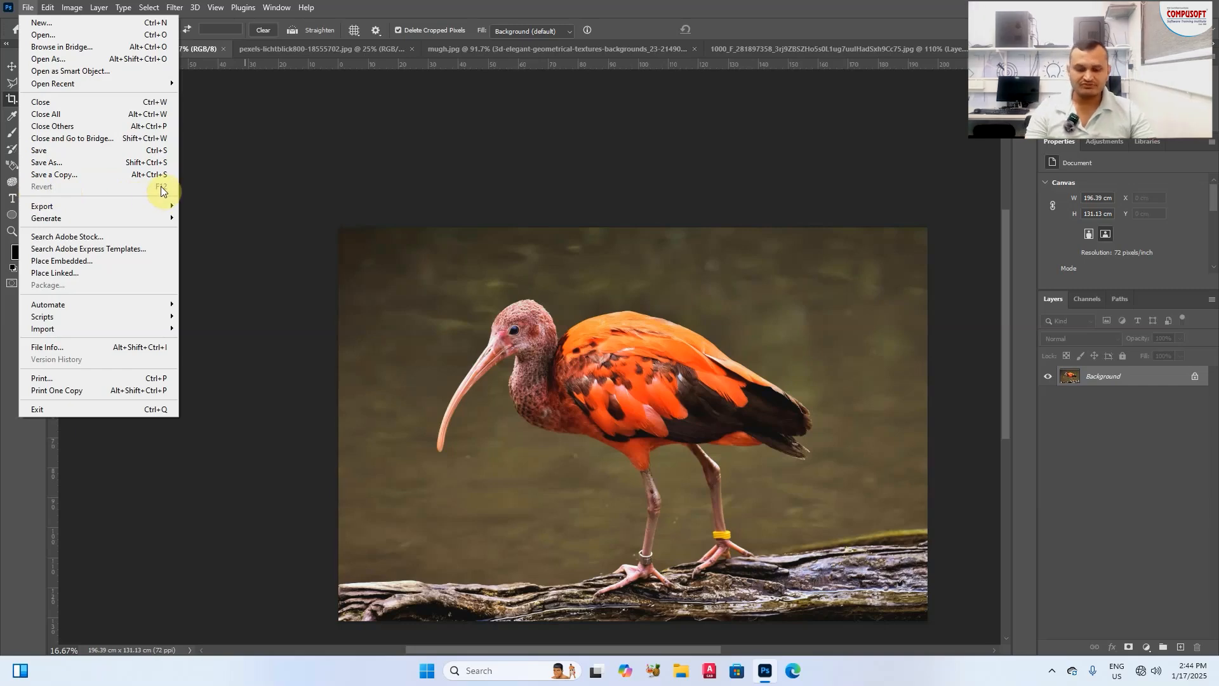
key("Escape")
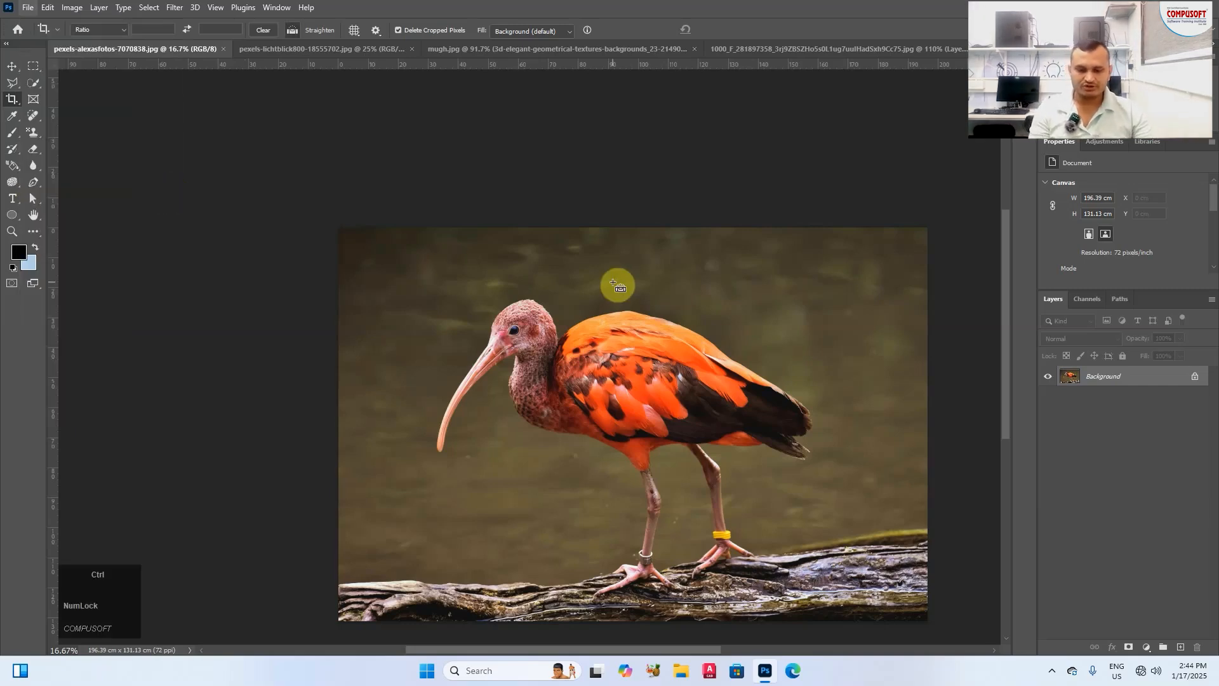
Step: With Delete Cropped Pixels on, crop the ibis to about 113 × 77 cm, try to expand the frame again, and revert the photo
key("ctrl+0")
left_click(12, 99)
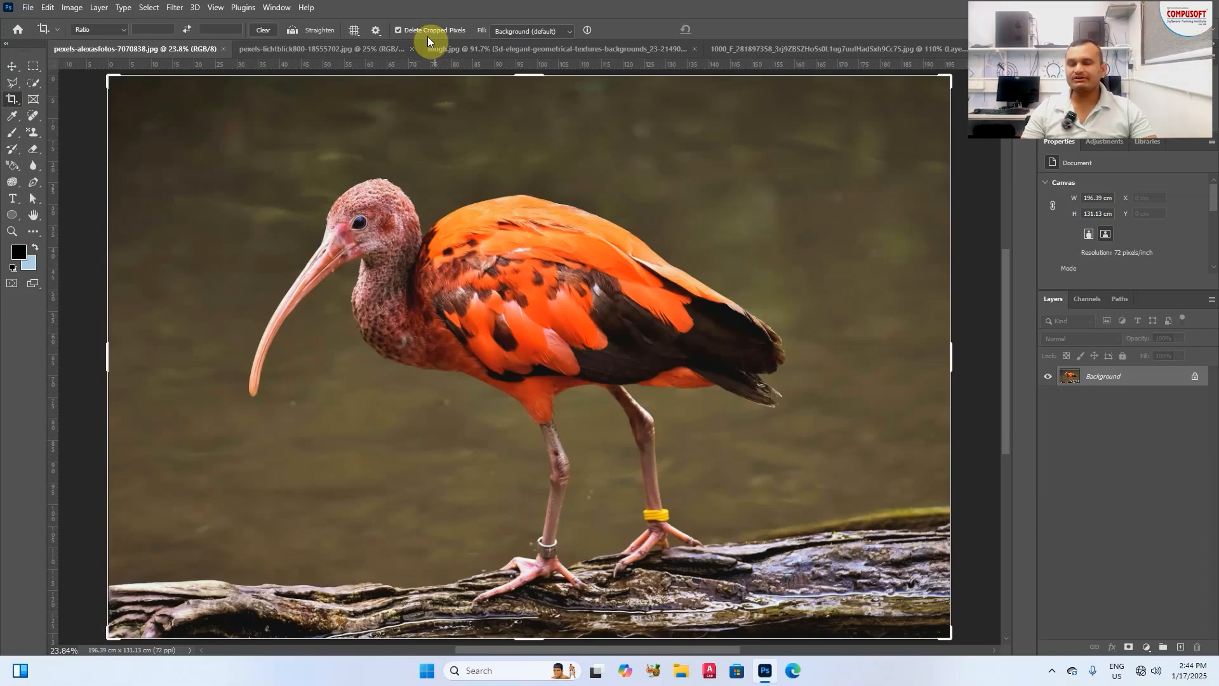
left_click_drag(235, 126, 721, 455)
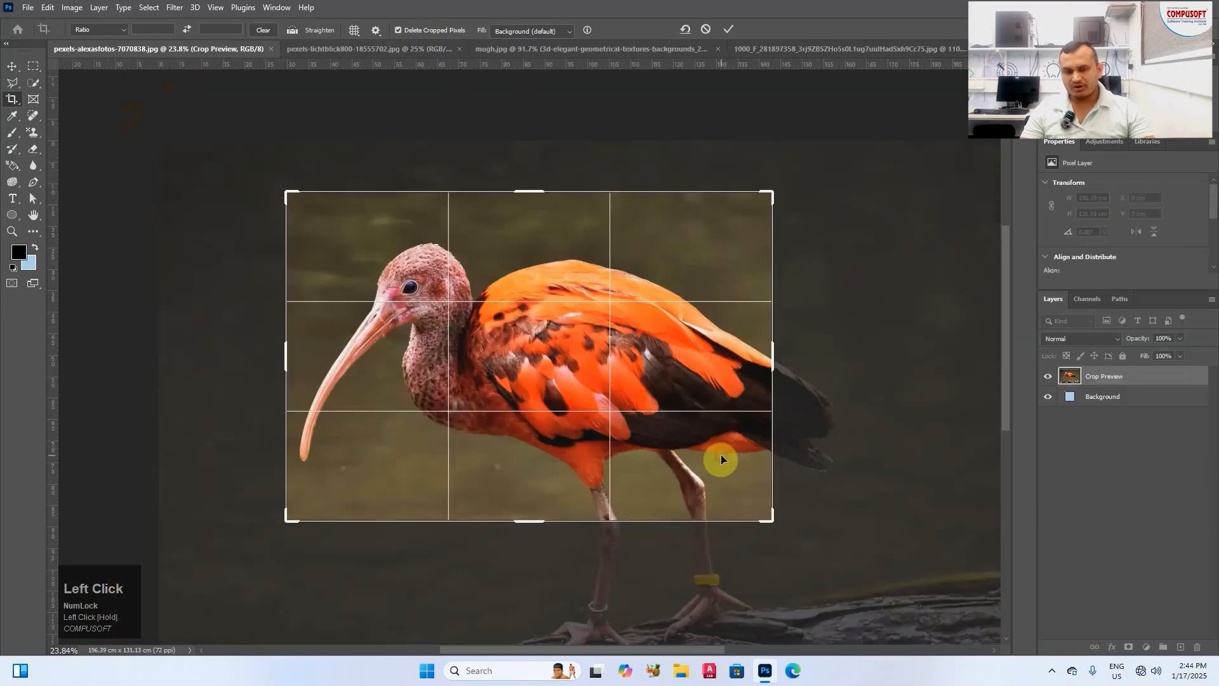
key("Return")
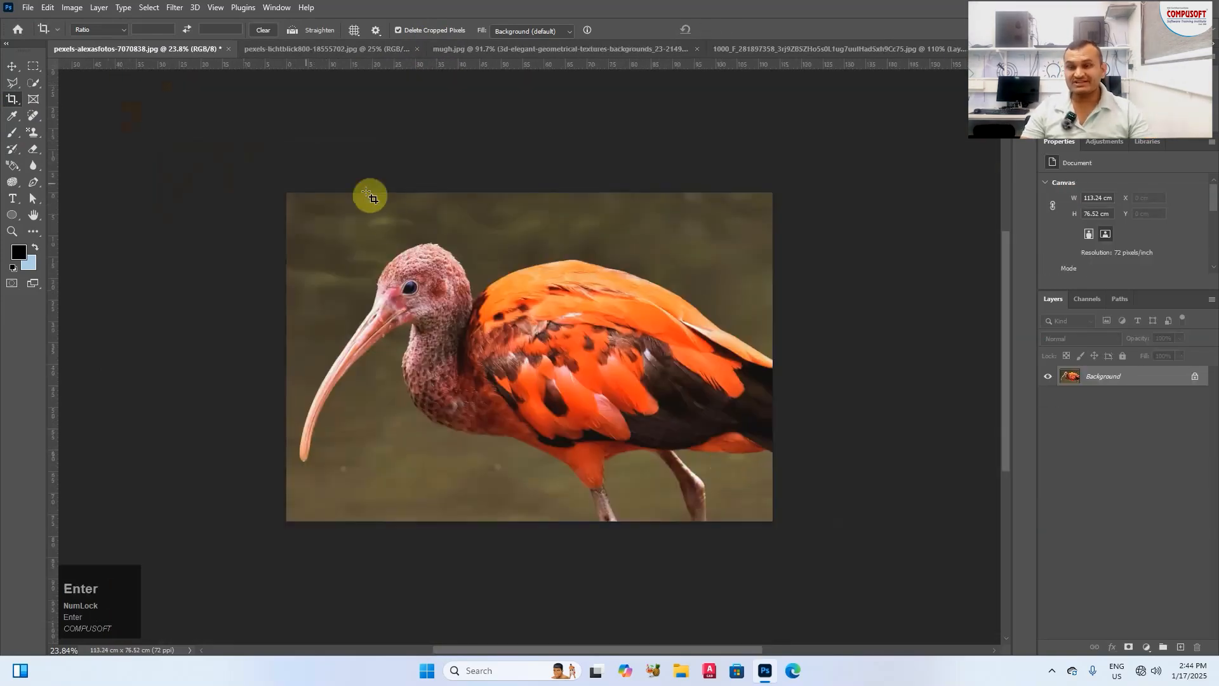
left_click_drag(292, 190, 843, 532)
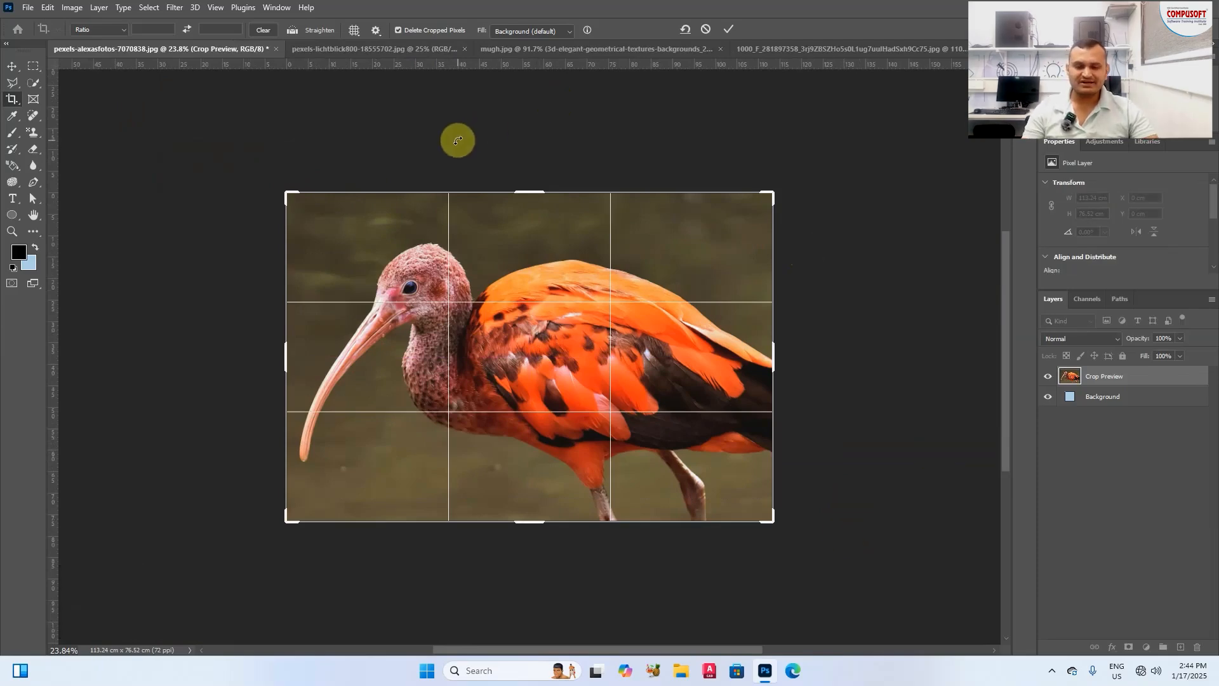
key("F12")
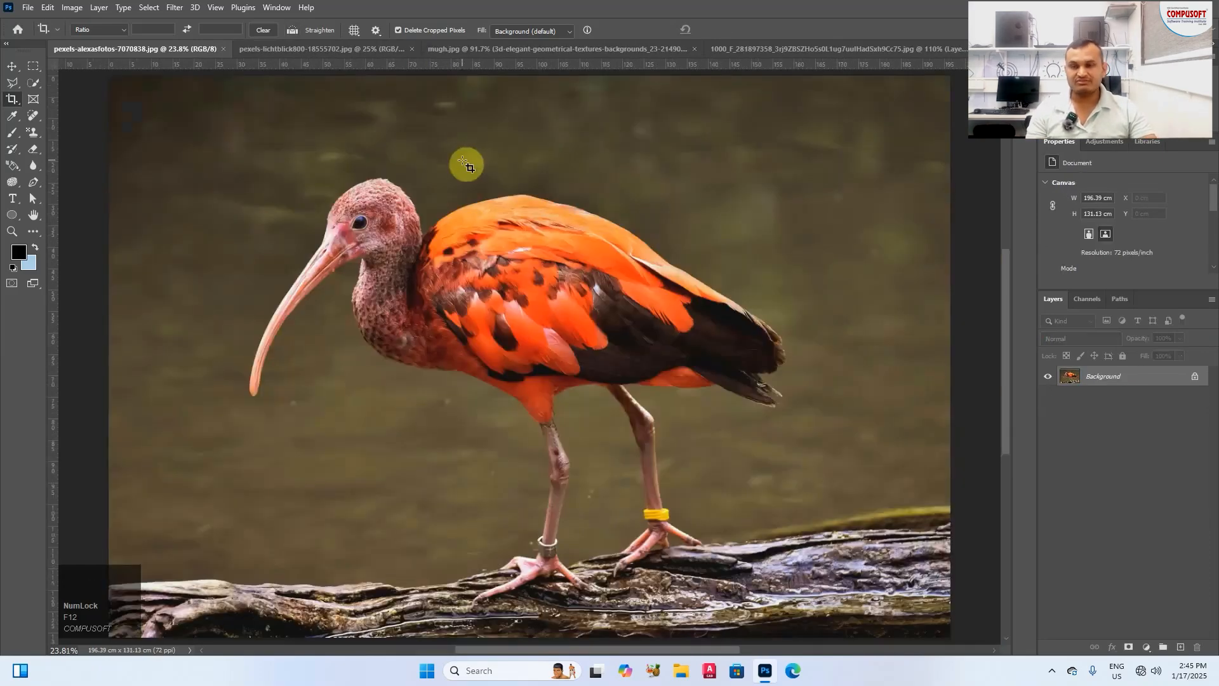
Step: Turn off Delete Cropped Pixels and crop the ibis photo to about 116 × 79 cm
left_click(408, 30)
left_click_drag(491, 348, 254, 149)
key("Return")
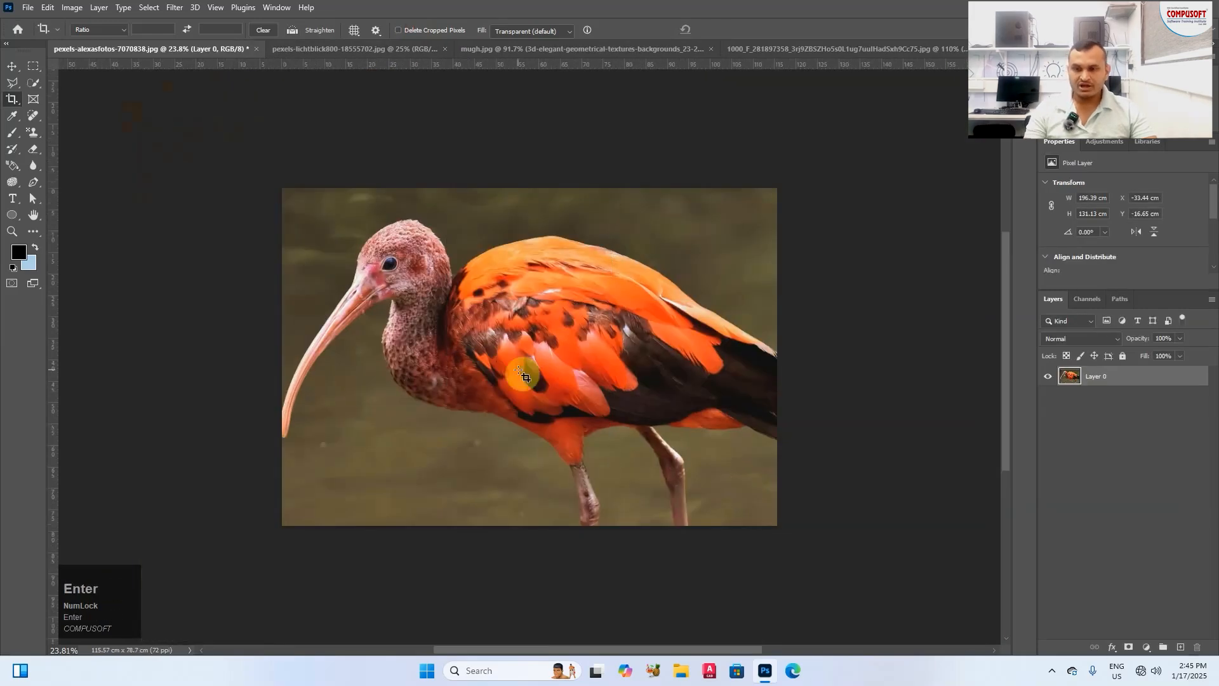
Step: Expand the crop frame over the hidden surroundings on the ibis's lower and both lateral sides, commit it, and revert the photo
left_click_drag(282, 192, 816, 554)
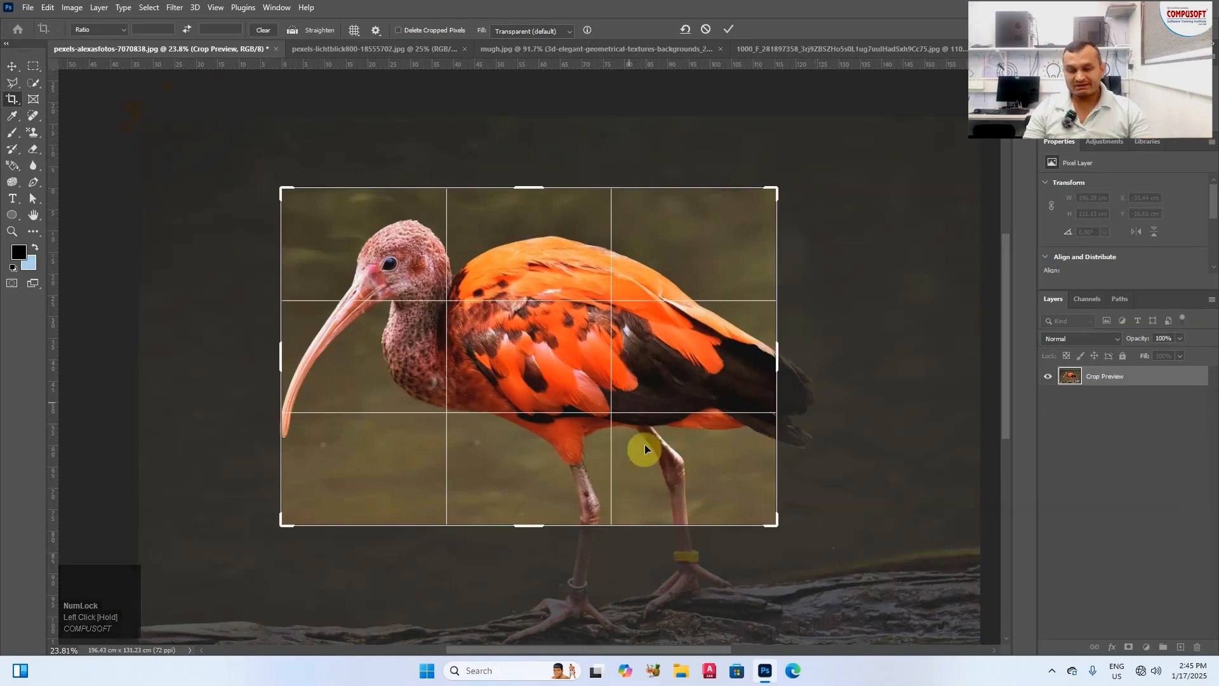
scroll(643, 493, "down", 2)
left_click_drag(538, 471, 534, 536)
left_click_drag(782, 300, 887, 278)
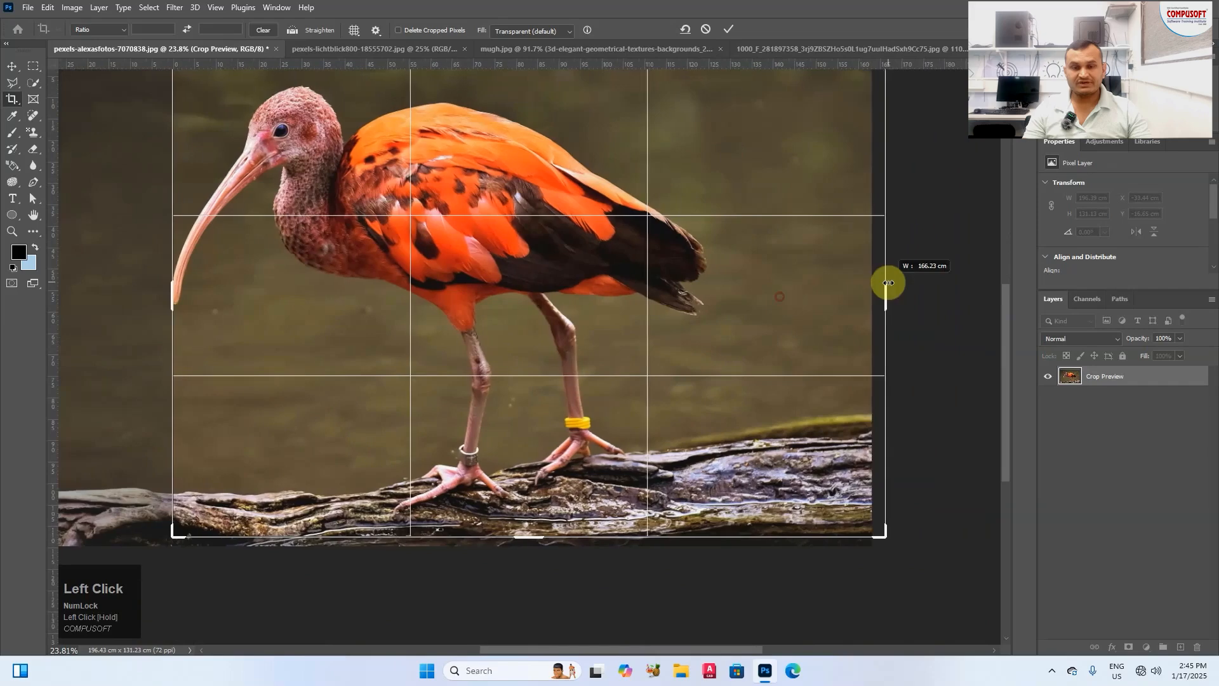
scroll(402, 322, "up", 2)
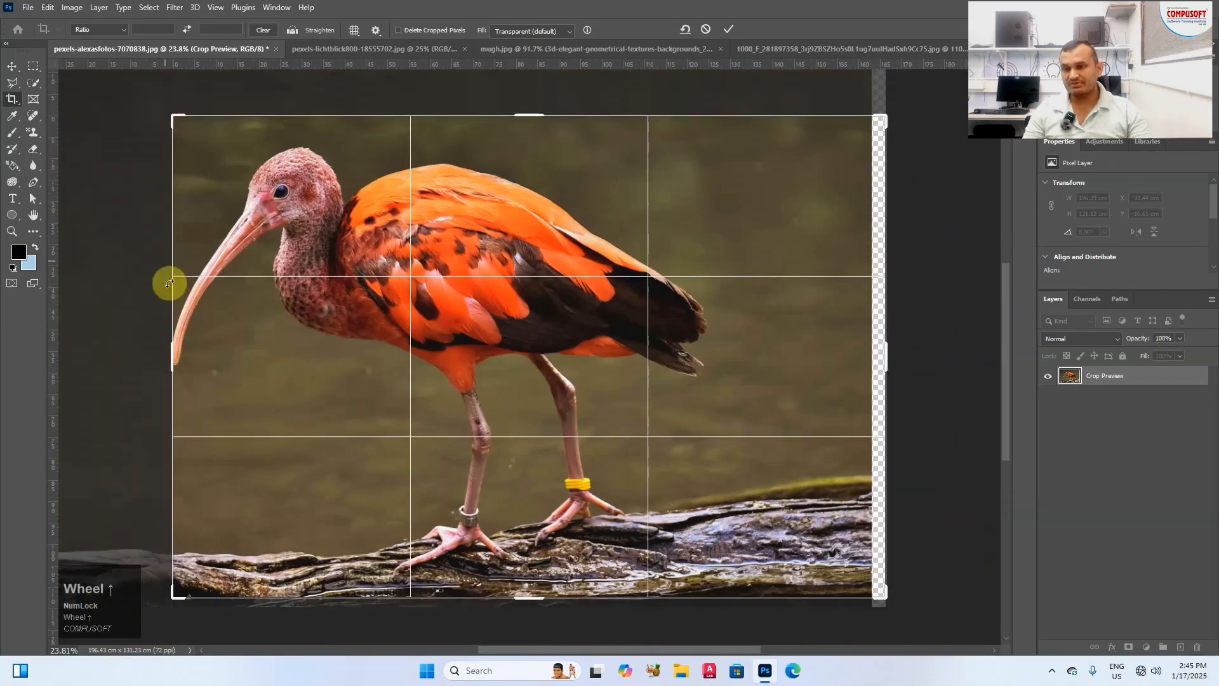
left_click_drag(170, 349, 109, 347)
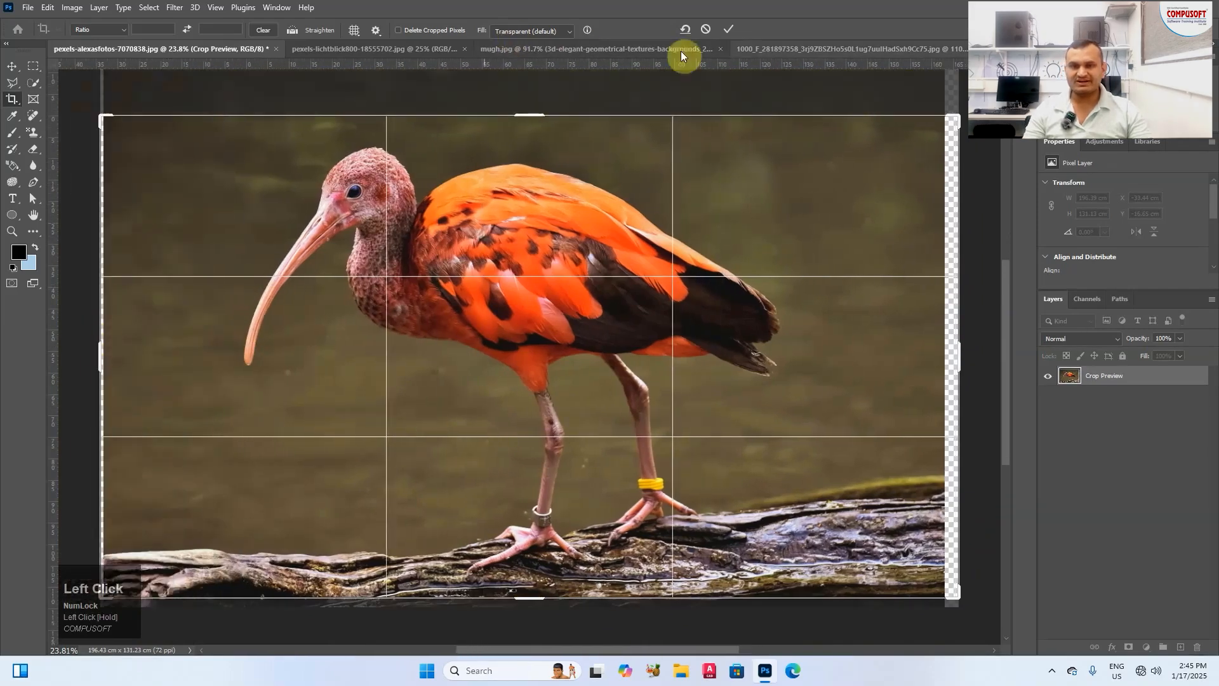
left_click(729, 29)
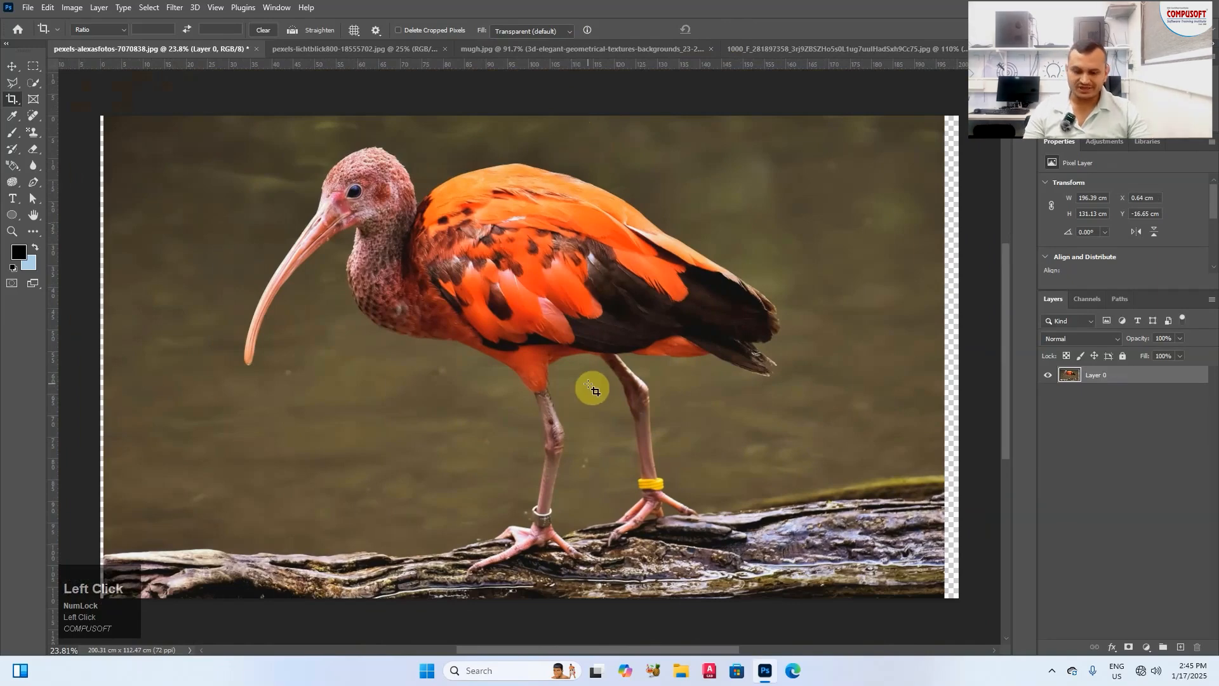
key("F12")
Step: Try the 1:1 (Square), 2:3 (4:6) and 4 x 5 in 300 ppi crop presets on the ibis photo
scroll(574, 347, "down", 3, "alt")
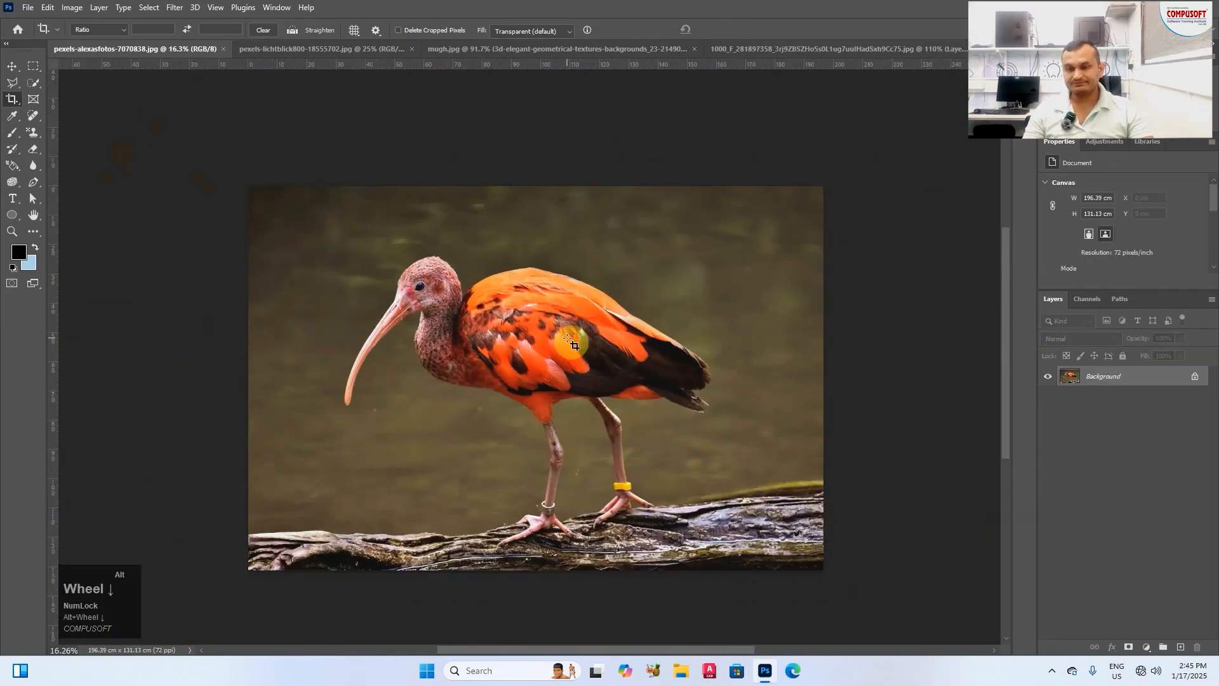
left_click(112, 29)
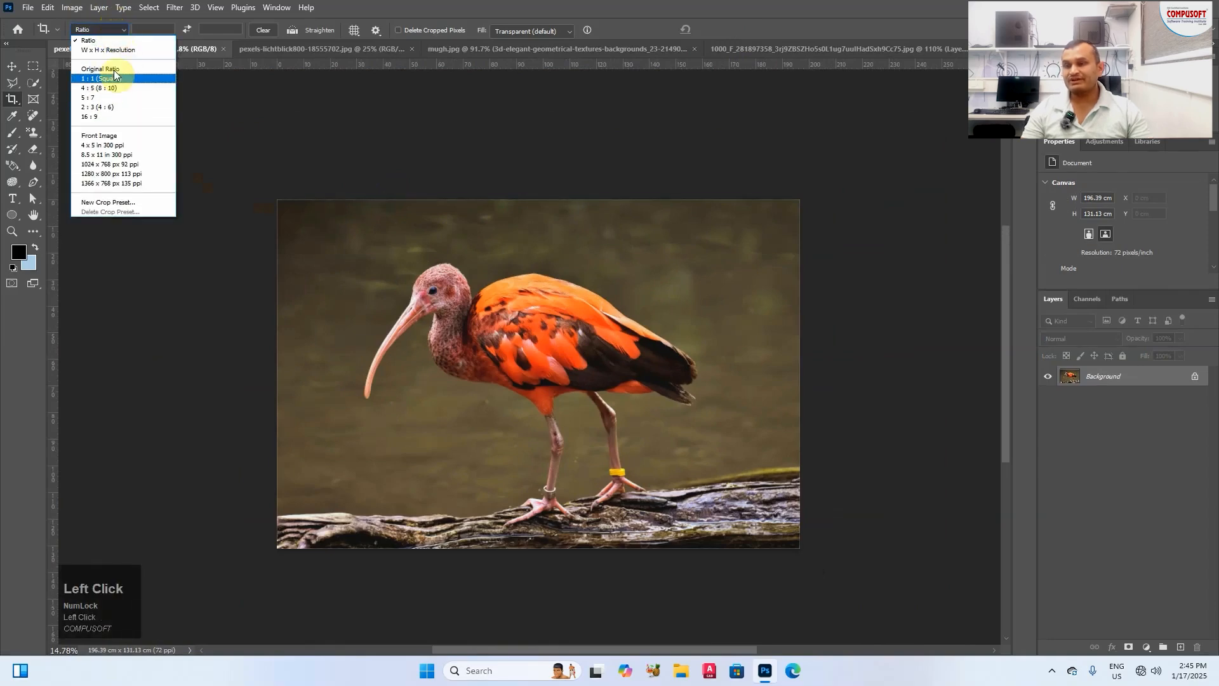
left_click(115, 77)
left_click(103, 30)
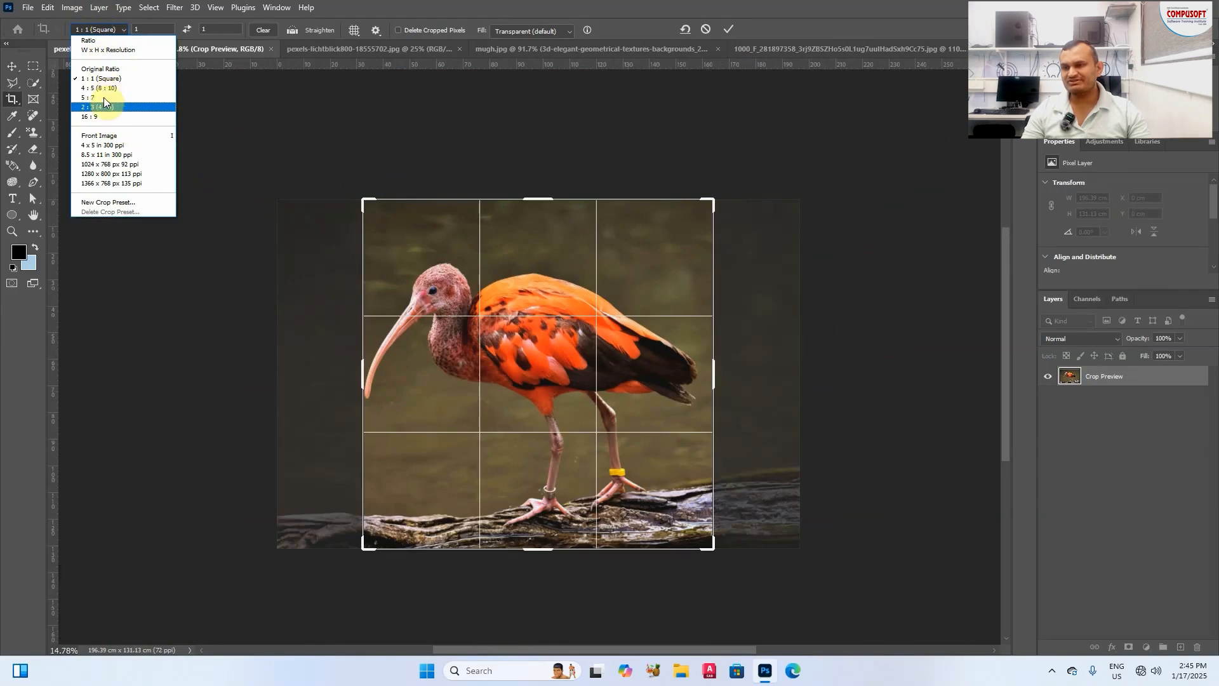
left_click(104, 105)
left_click(108, 33)
left_click(97, 142)
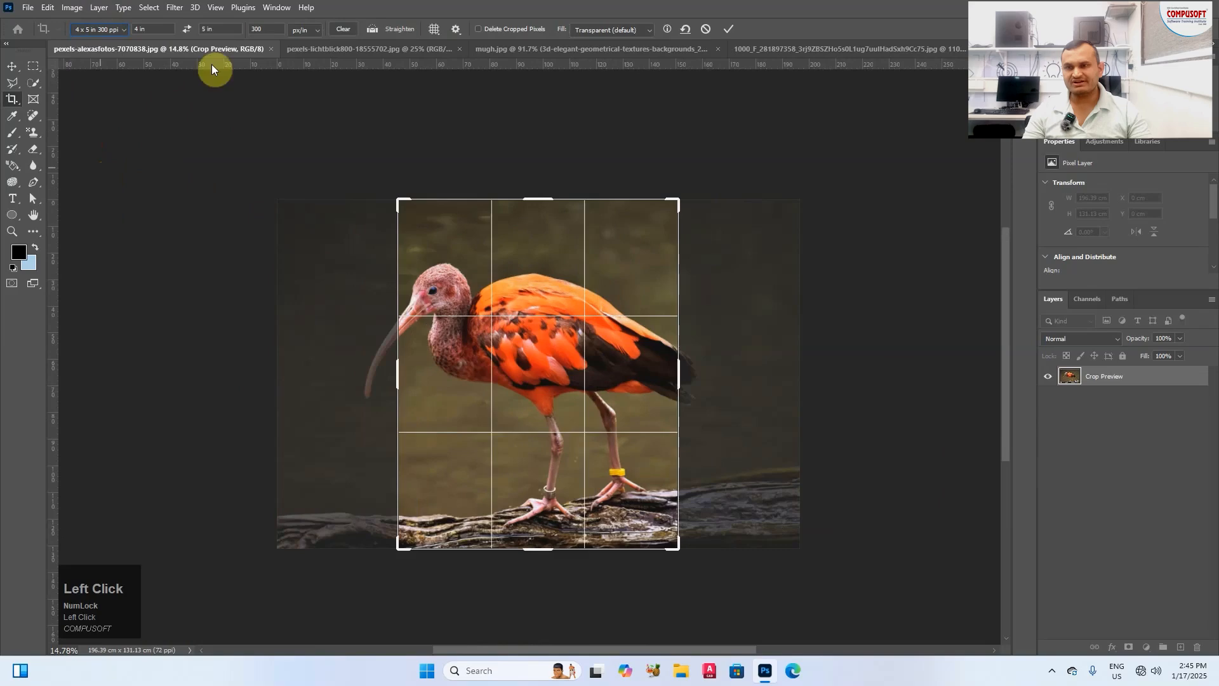
Step: Clear the preset crop dimensions, check the overlay options and set the crop mode back to Ratio
left_click(341, 28)
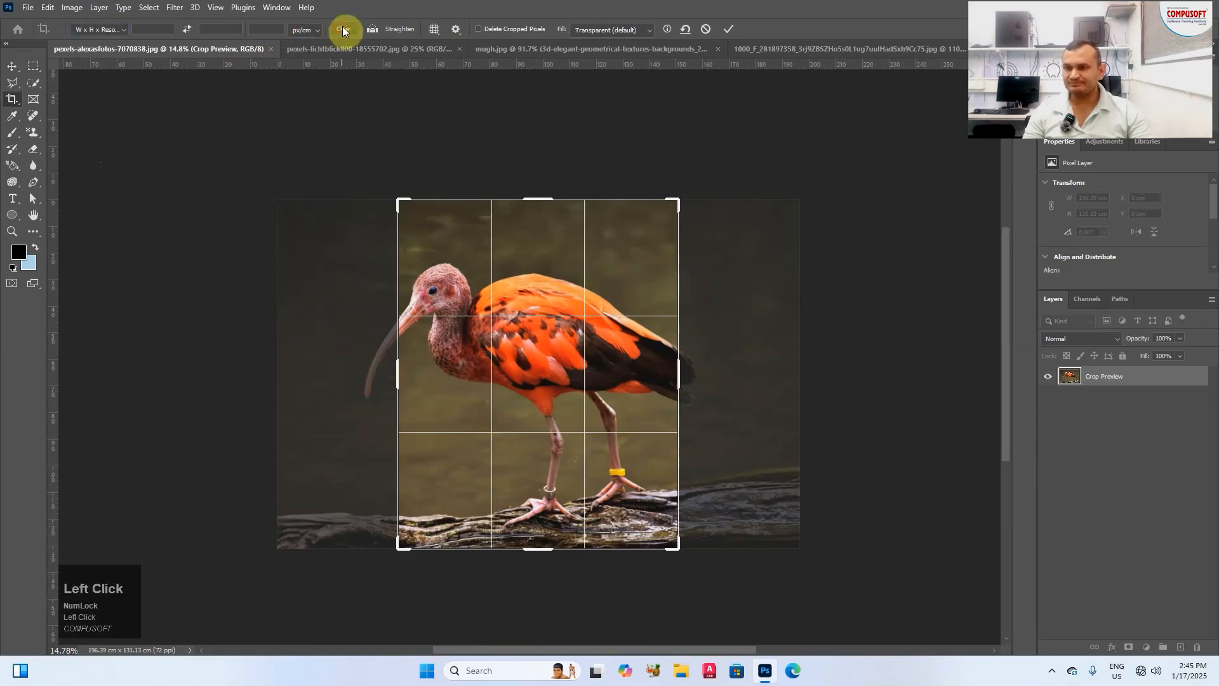
left_click(224, 29)
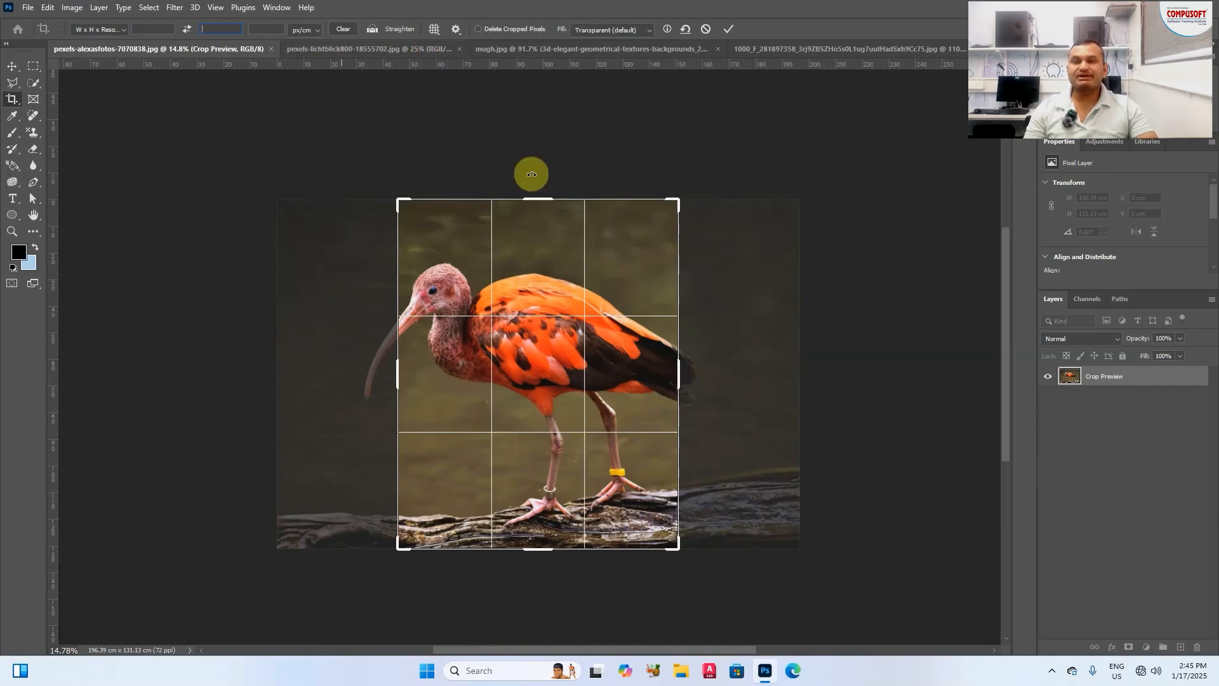
left_click(439, 29)
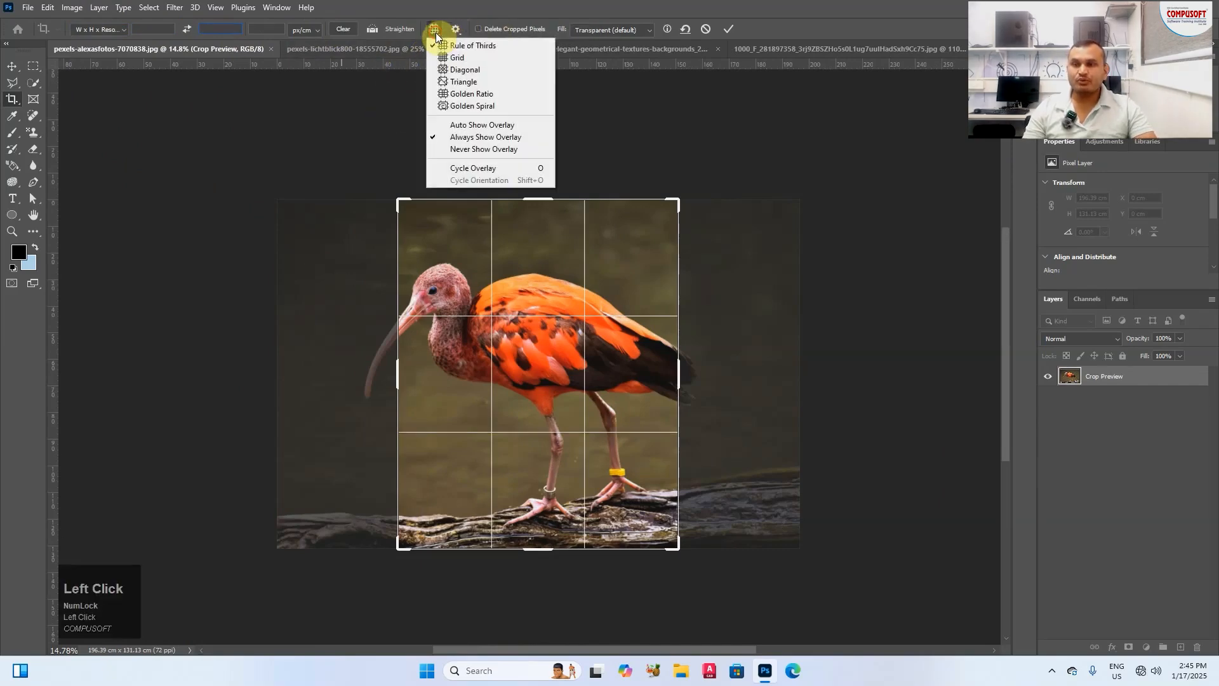
left_click(198, 28)
left_click(131, 32)
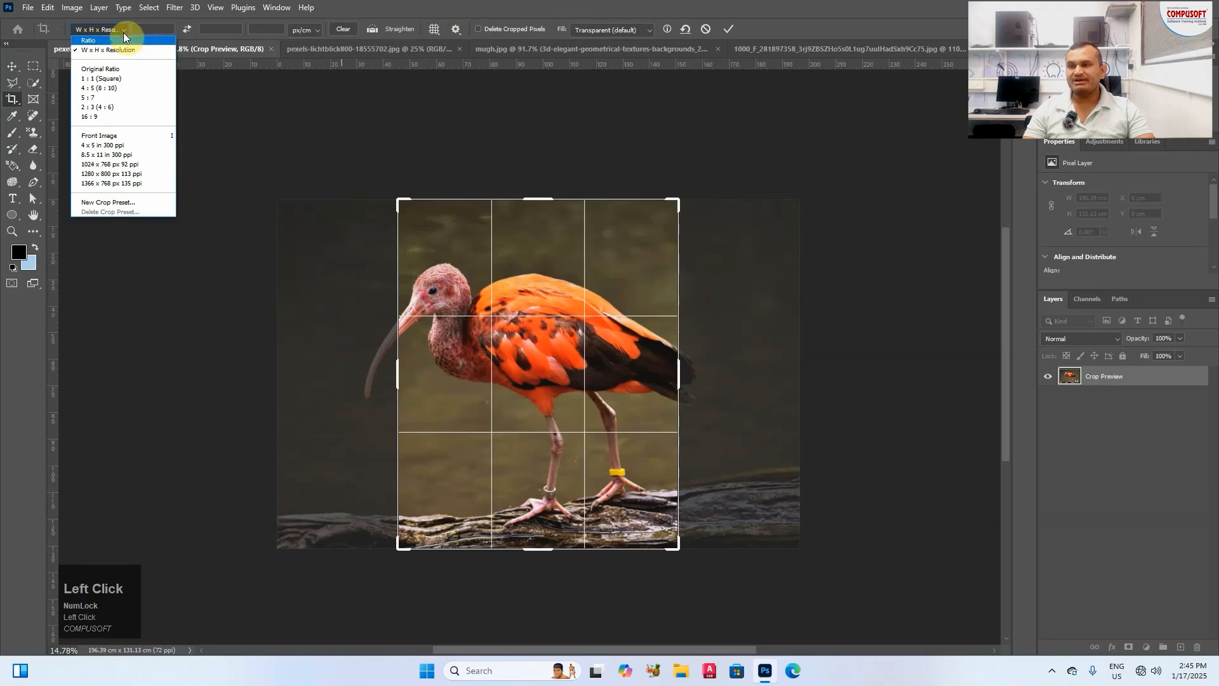
left_click(112, 39)
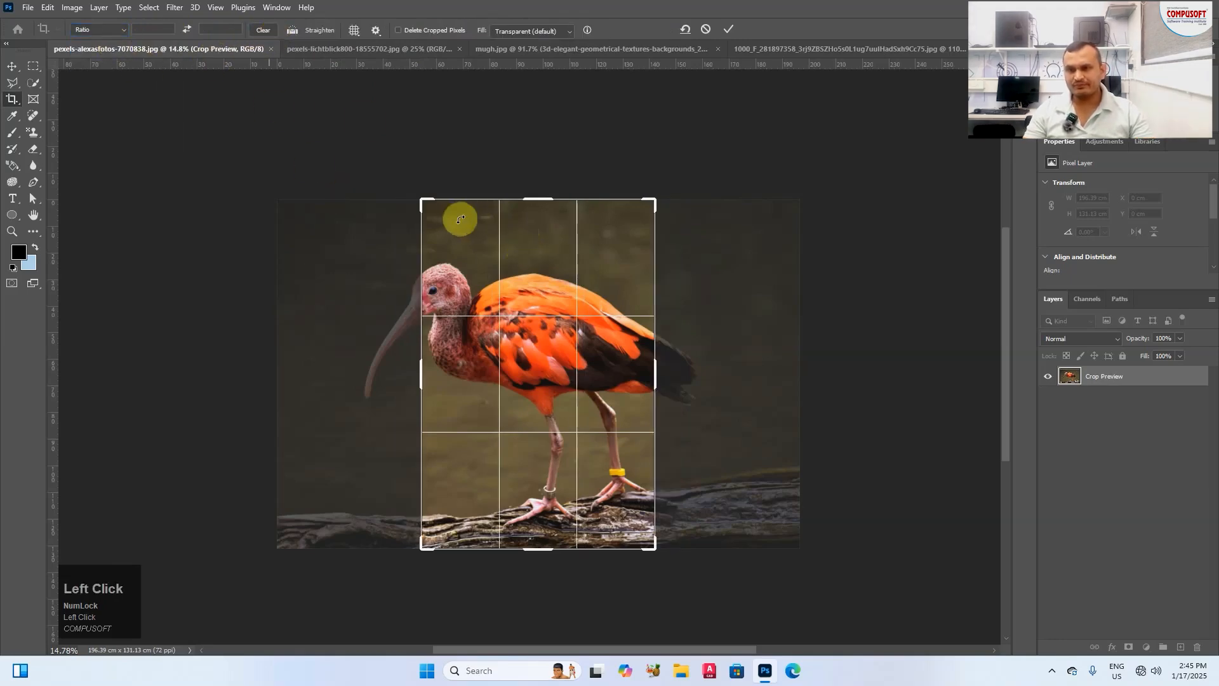
Step: Try the Grid crop overlay on the ibis photo, widen the crop frame on both lateral sides, and cancel the crop
left_click(355, 30)
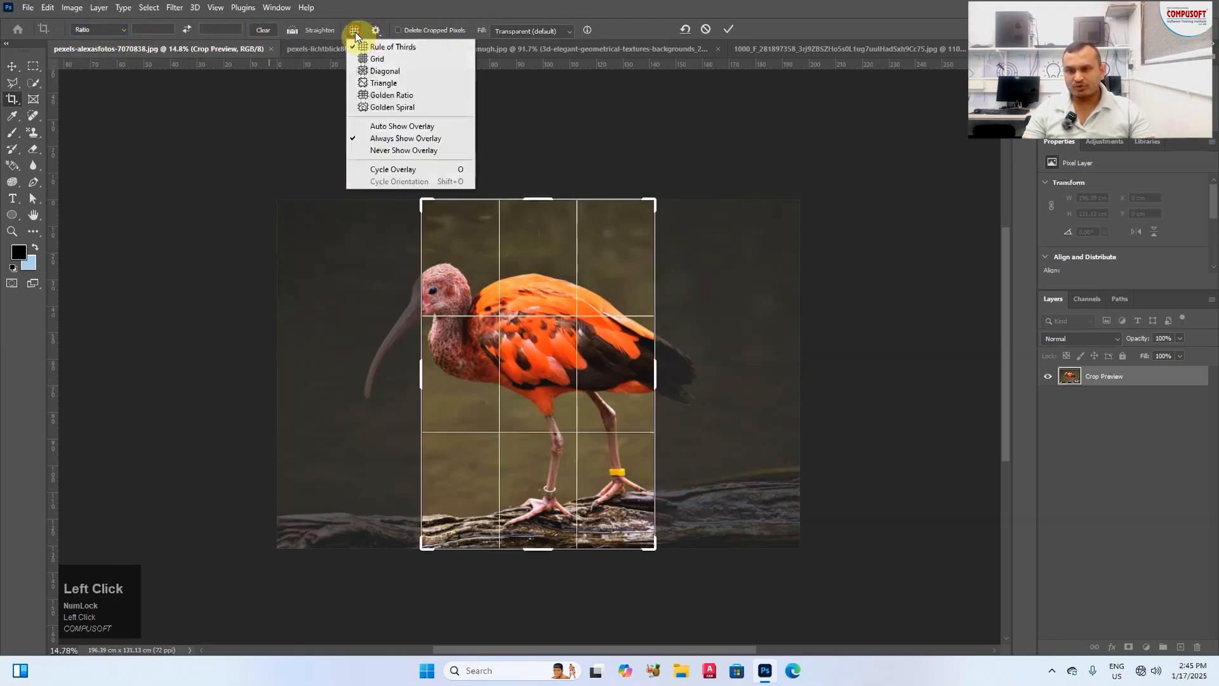
left_click(381, 58)
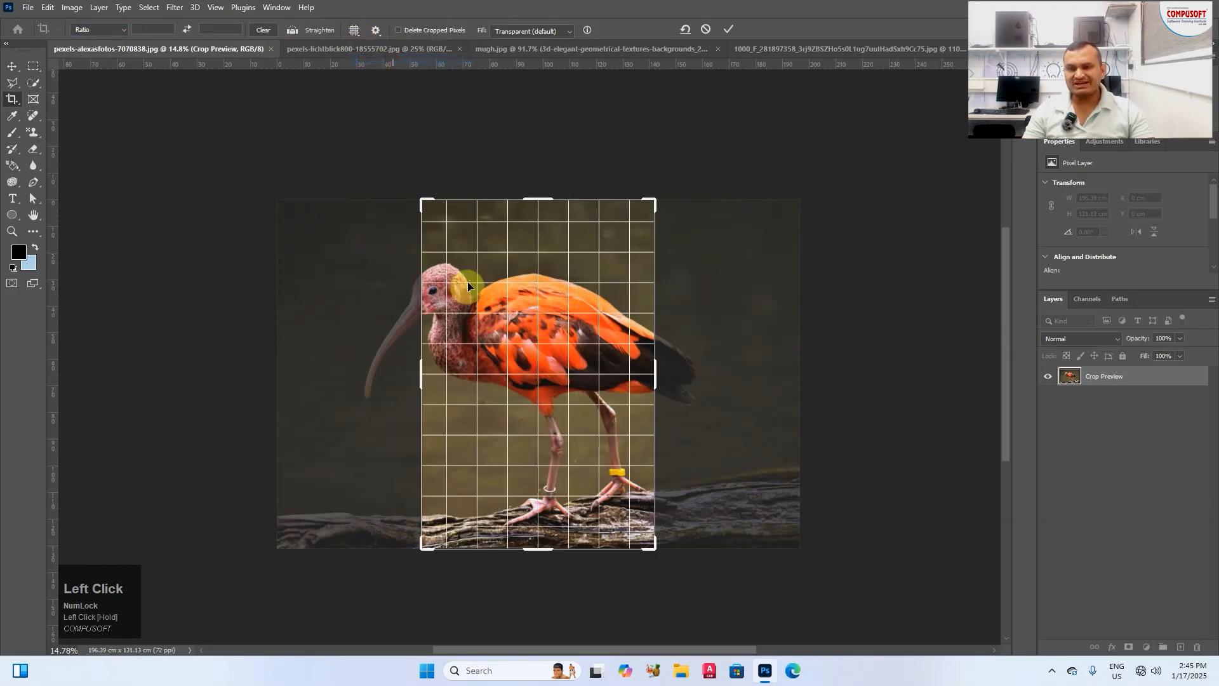
left_click_drag(428, 370, 353, 370)
left_click_drag(731, 379, 828, 376)
key("Escape")
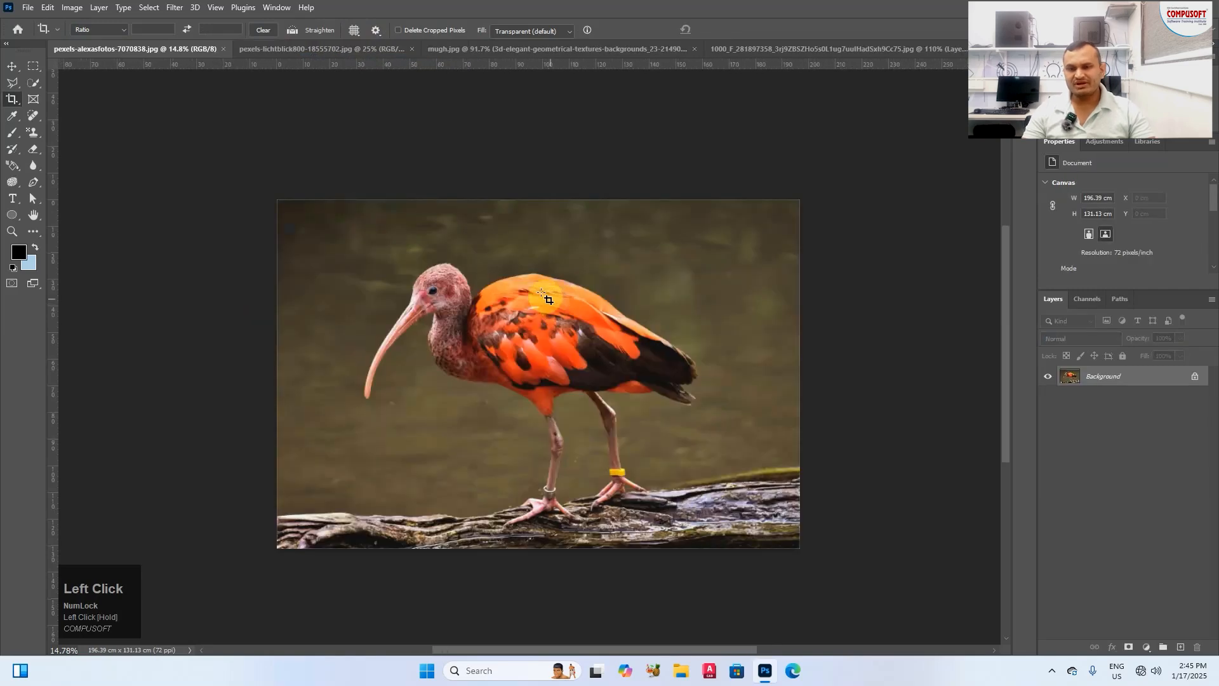
Step: Set the crop overlay to Rule of Thirds and draw a crop frame around the whole ibis
left_click(354, 30)
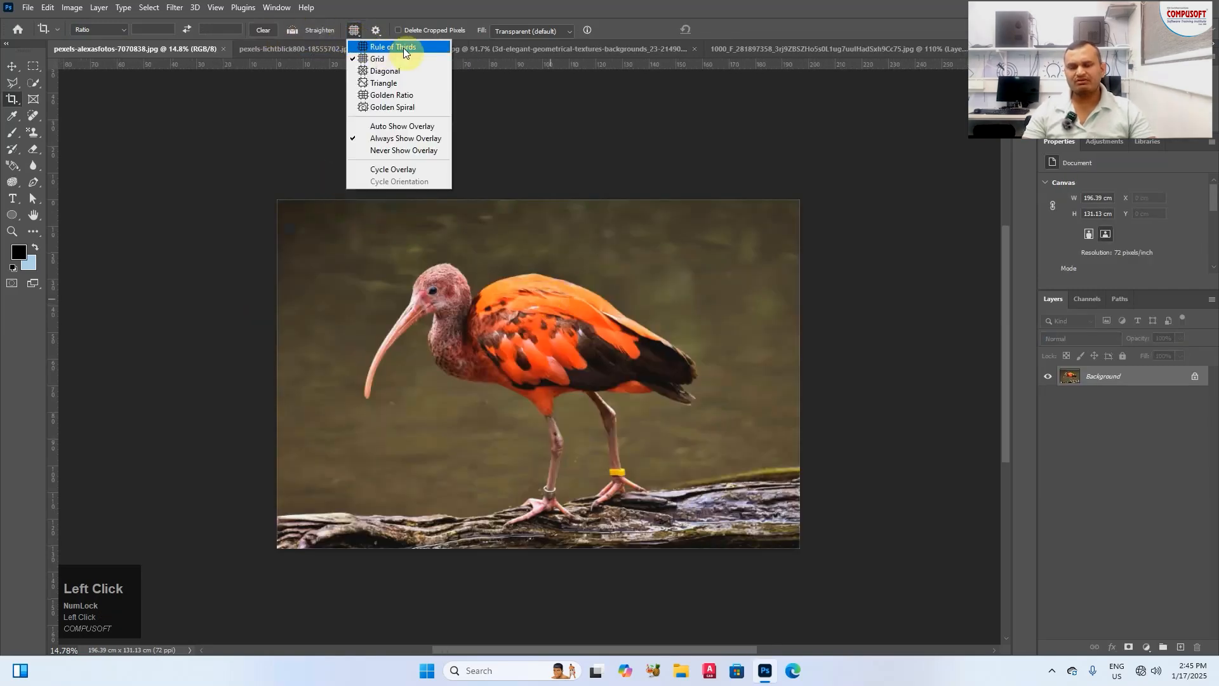
left_click(381, 48)
left_click_drag(338, 228, 726, 517)
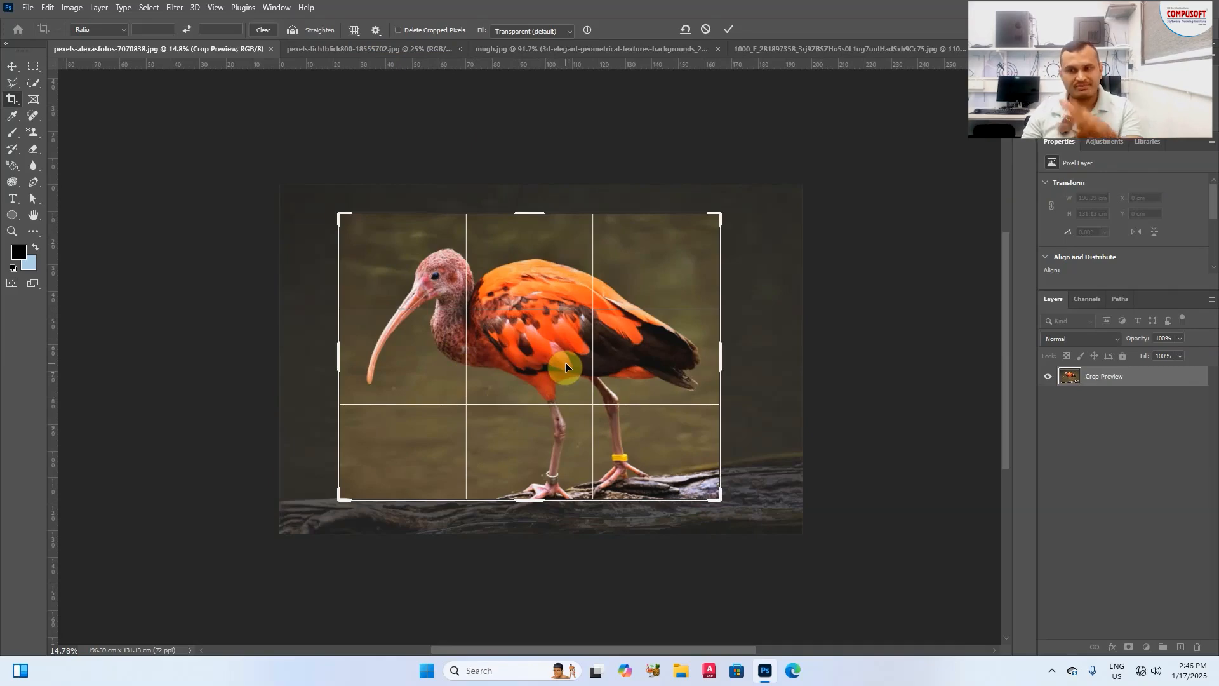
Step: Try the Triangle, Golden Ratio and Golden Spiral crop overlays, shifting the ibis photo under the guides for each one
left_click(354, 31)
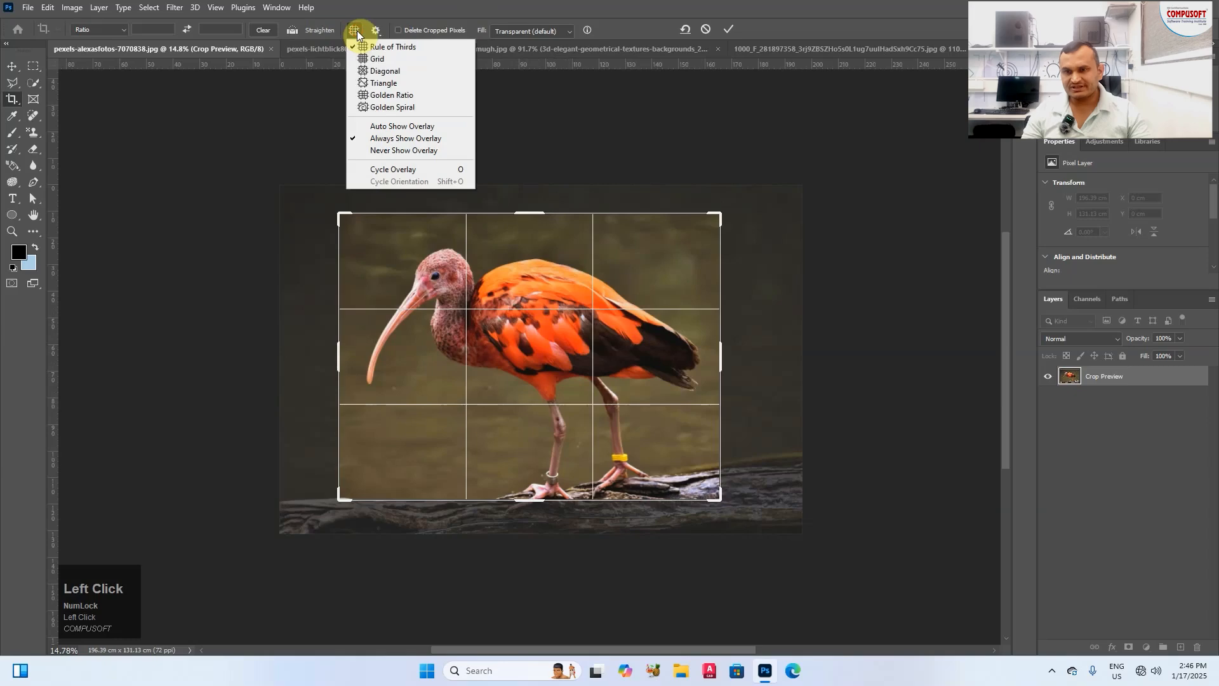
left_click(377, 83)
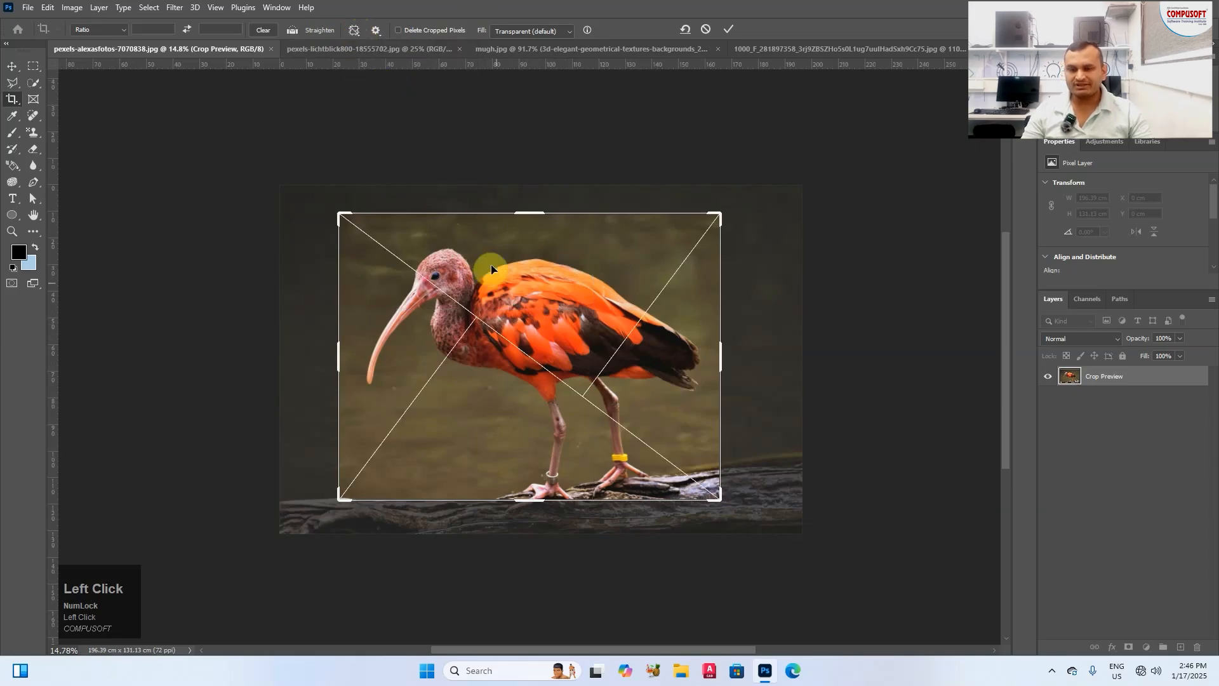
left_click_drag(475, 319, 515, 359)
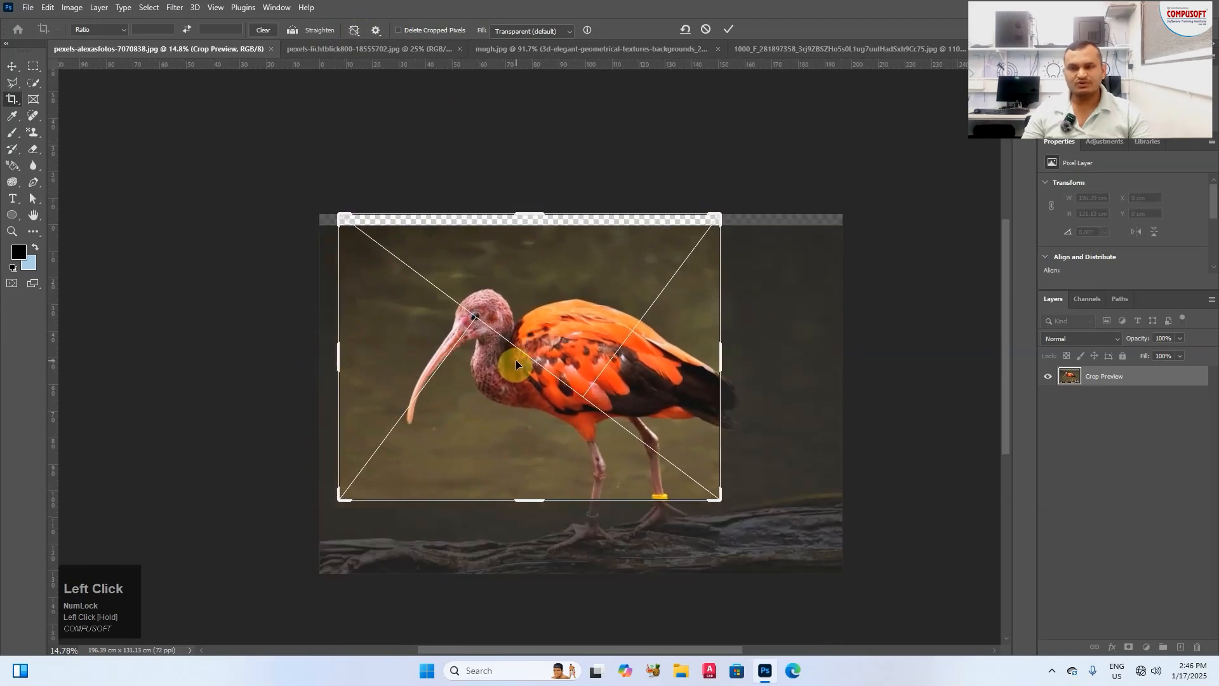
left_click(354, 32)
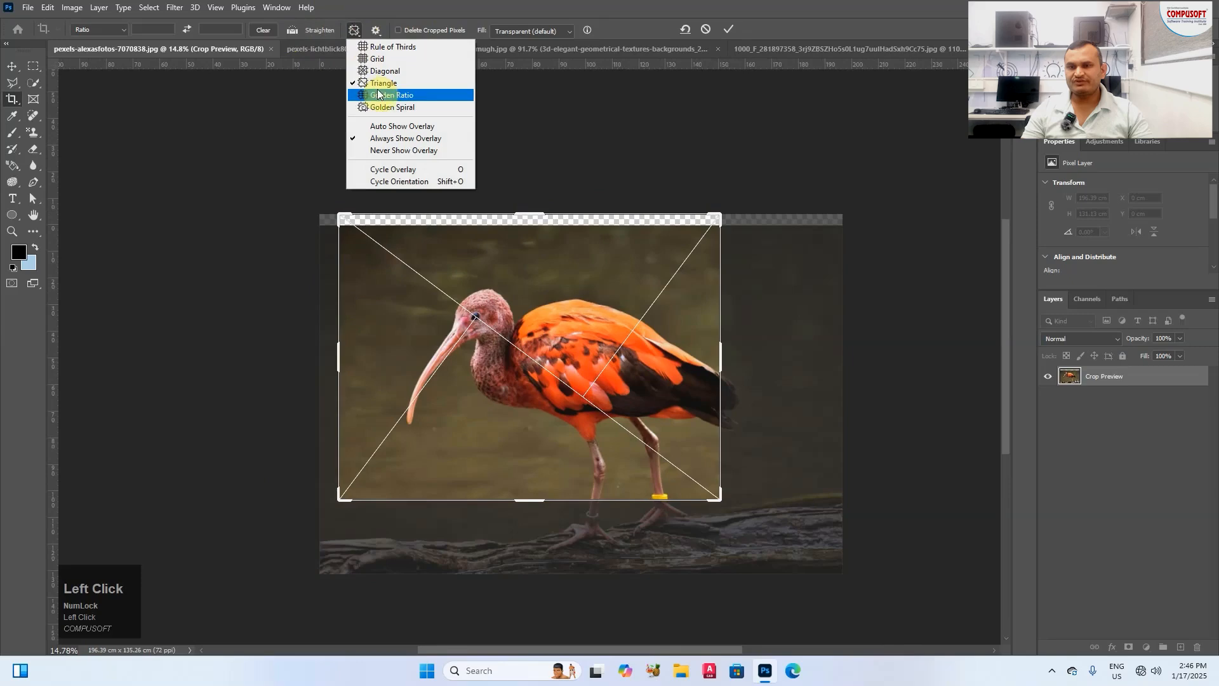
left_click(418, 95)
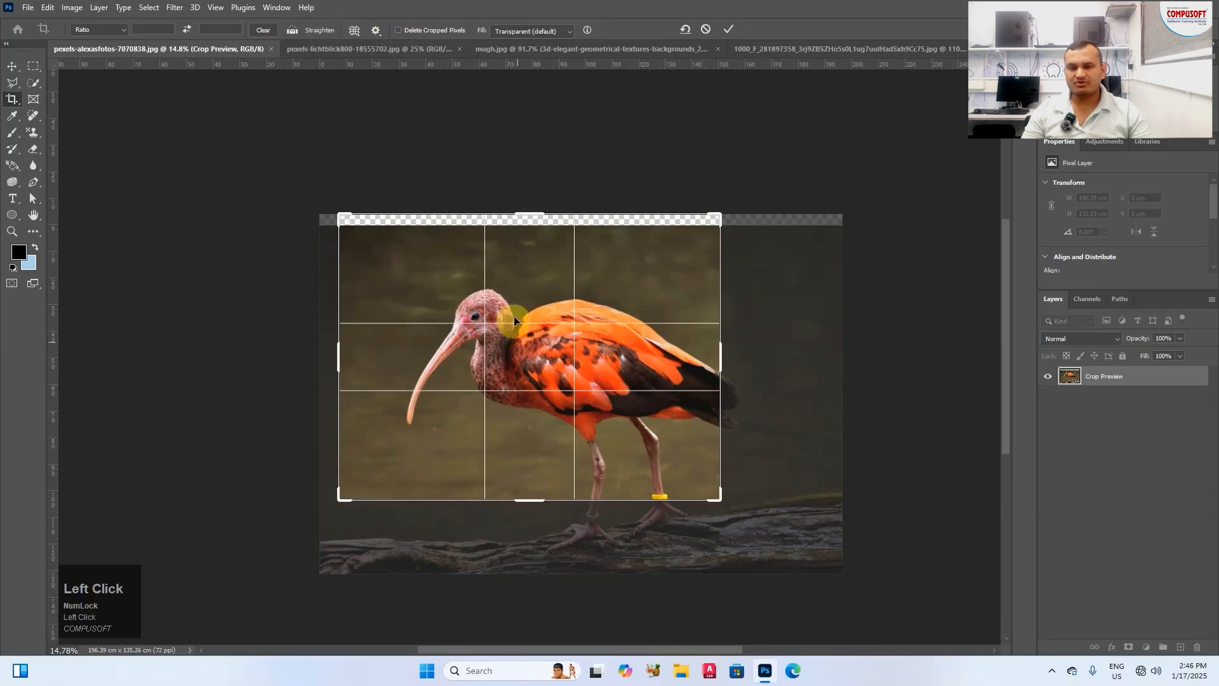
left_click_drag(522, 354, 575, 390)
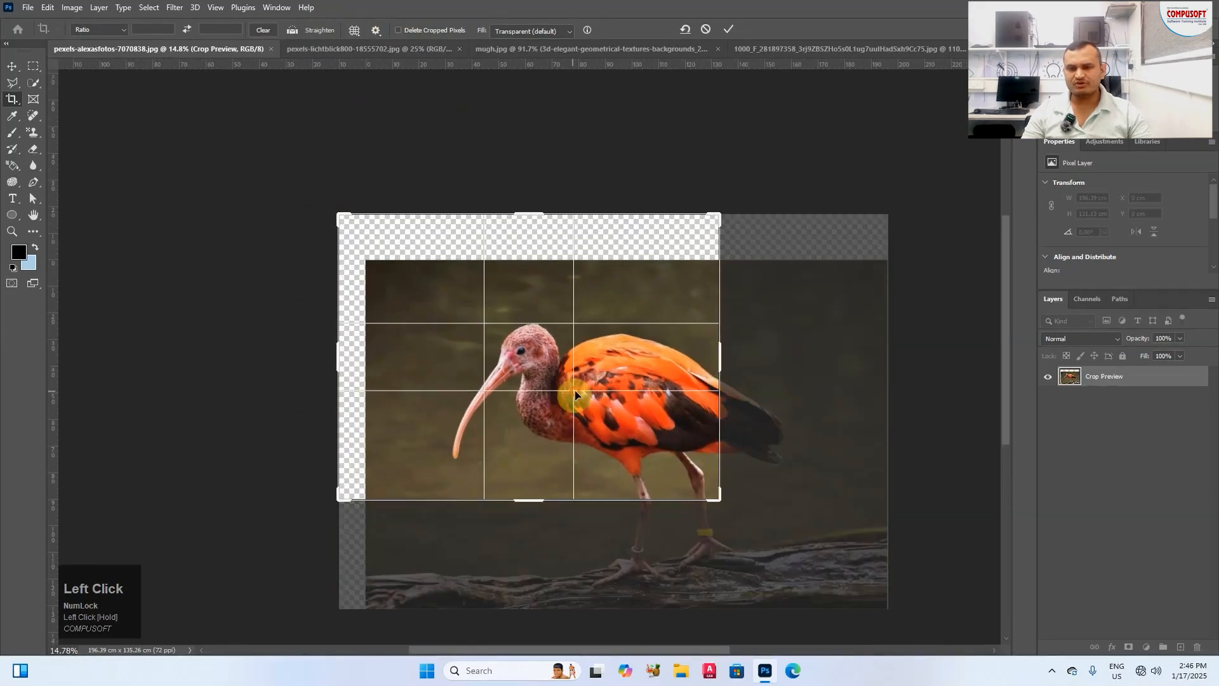
left_click(355, 33)
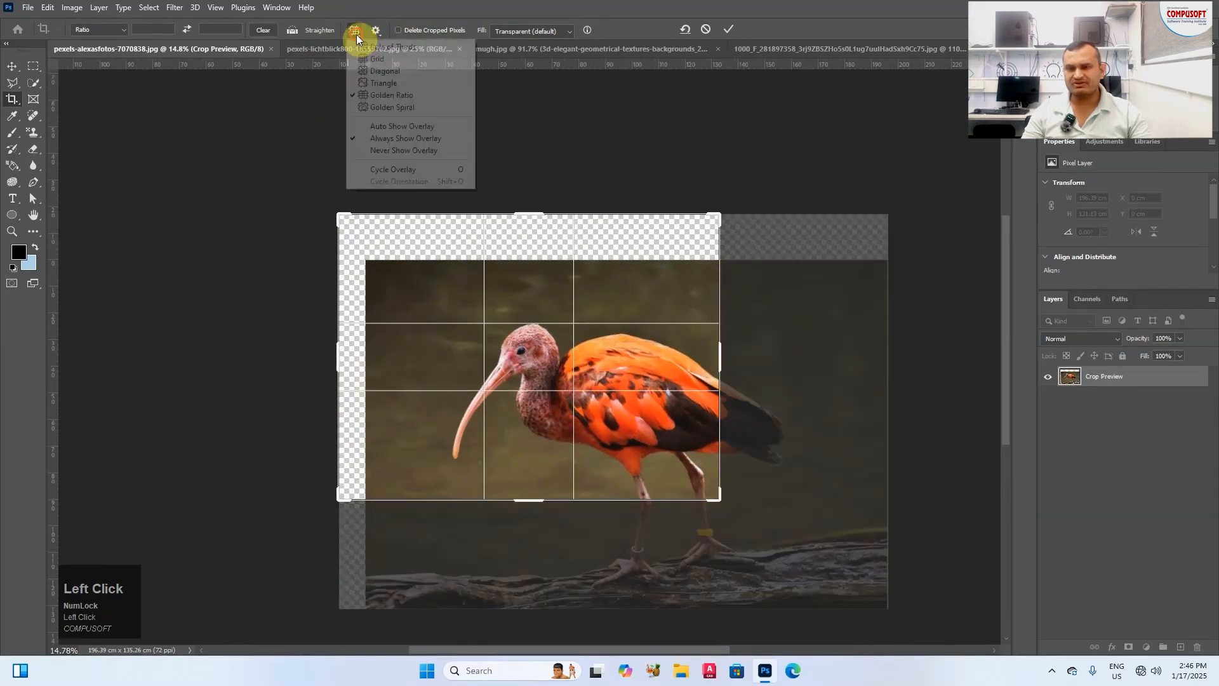
left_click(393, 108)
left_click_drag(554, 343, 695, 474)
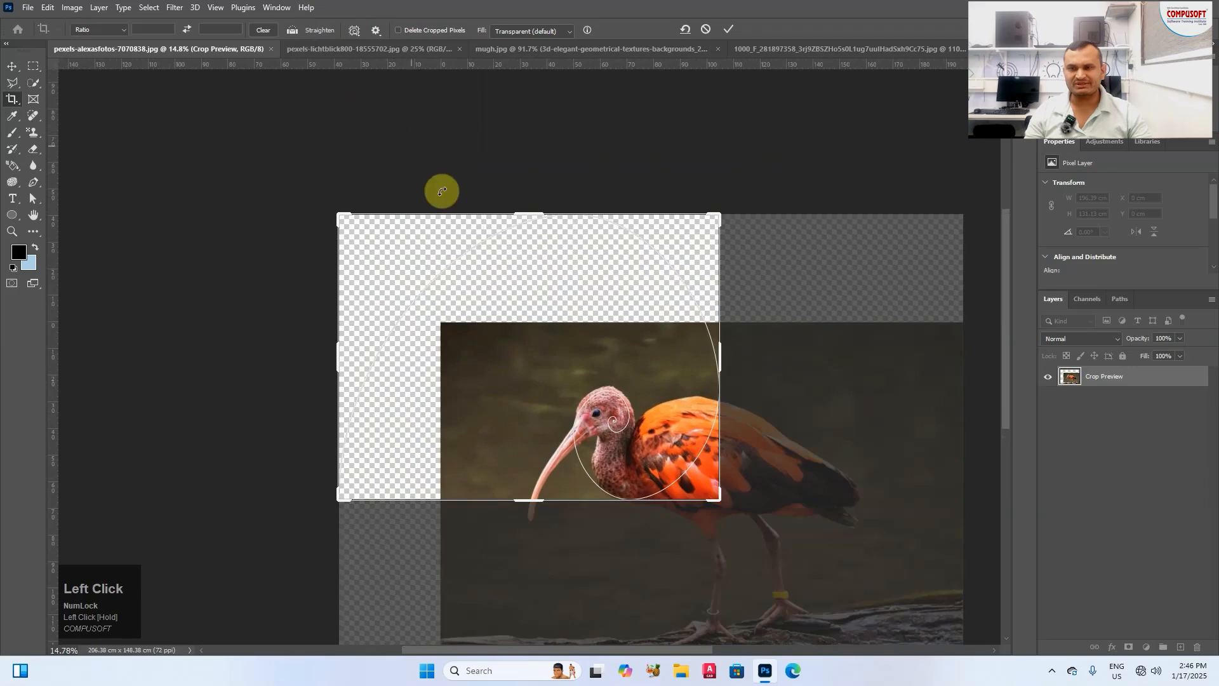
Step: Set the crop overlay back to Rule of Thirds, recentre the ibis in the frame, and commit the crop at about 143 × 108 cm
left_click(358, 35)
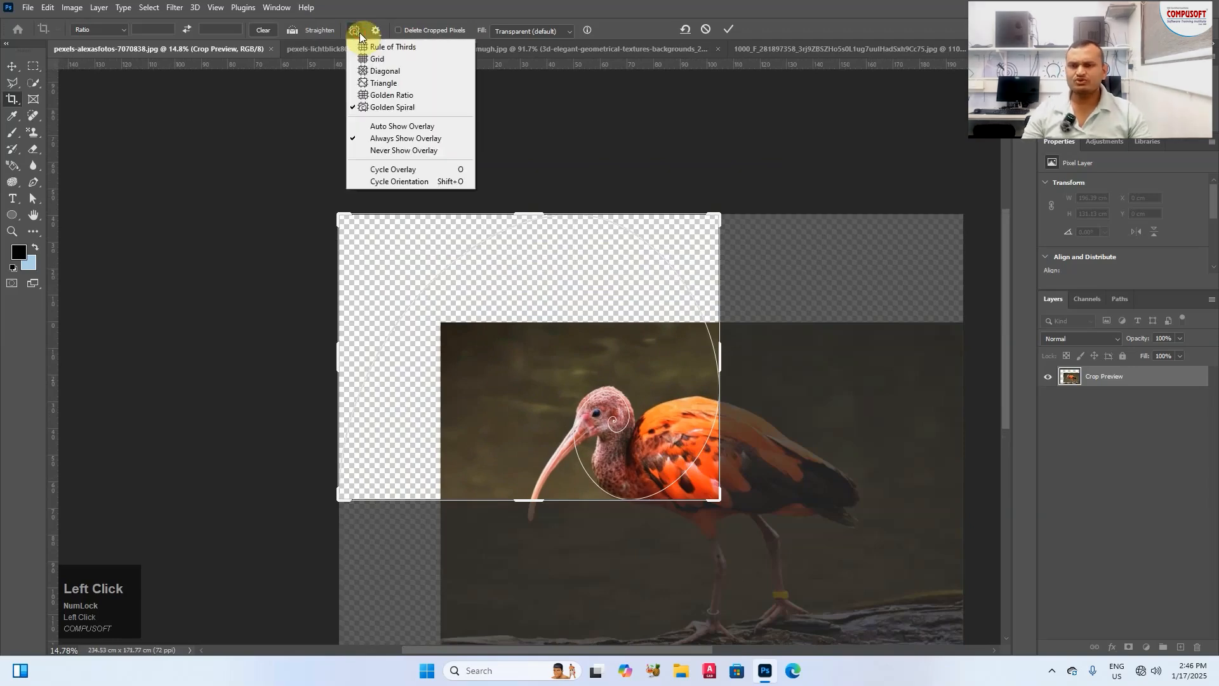
left_click(411, 47)
left_click_drag(648, 466, 435, 280)
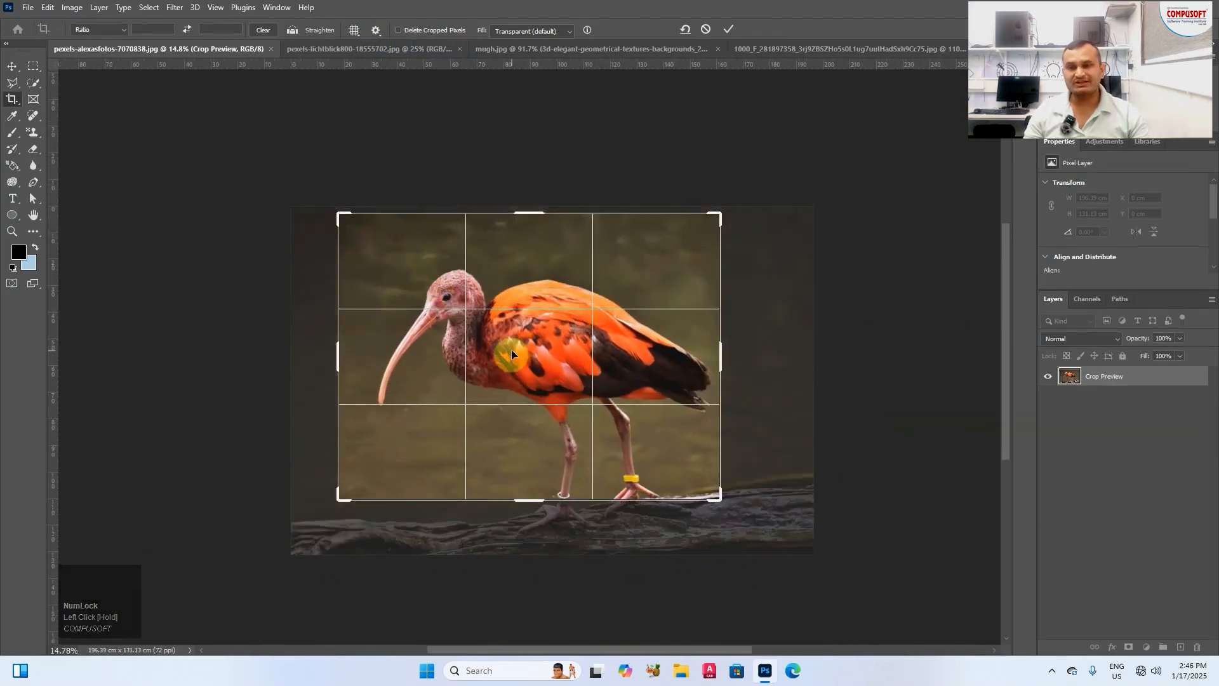
left_click(730, 30)
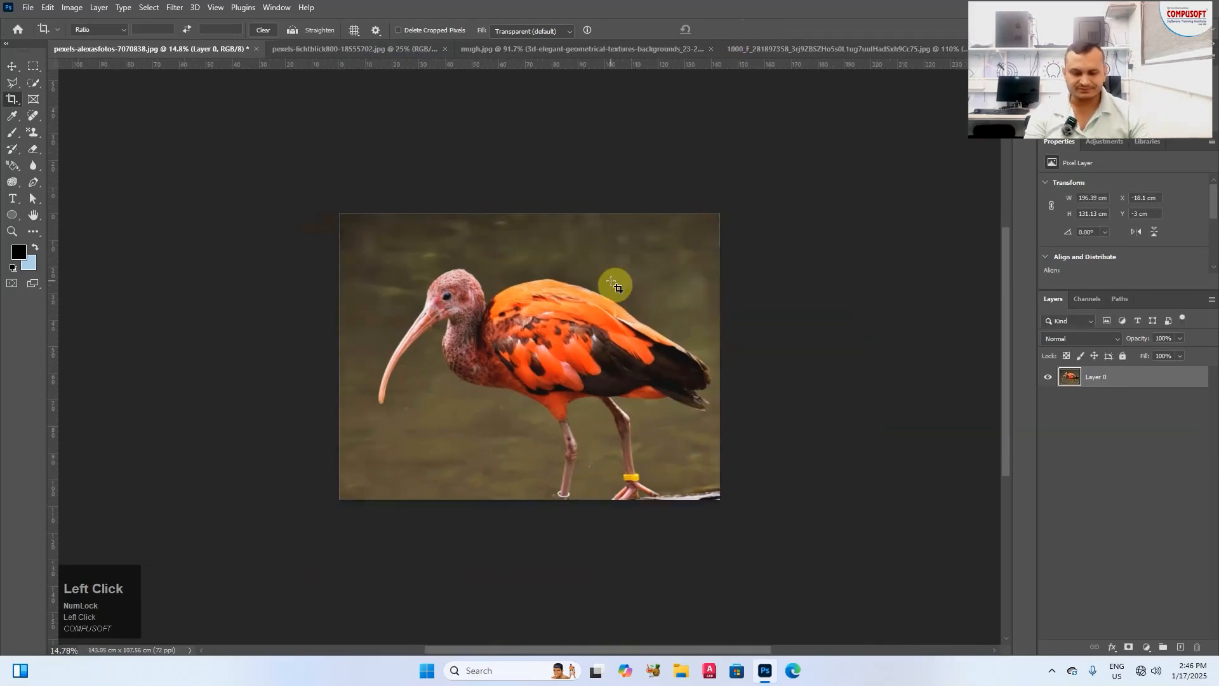
Step: Revert the ibis photo, fit it on screen and check the available crop Fill options
key("F12")
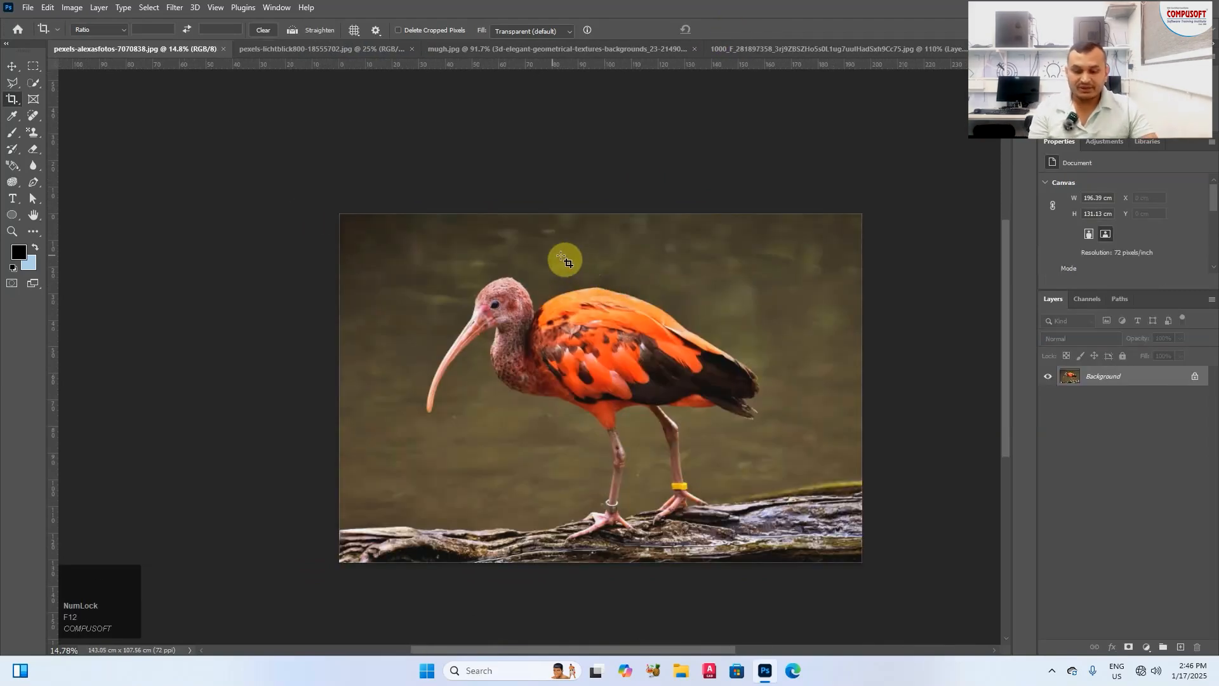
key("ctrl+0")
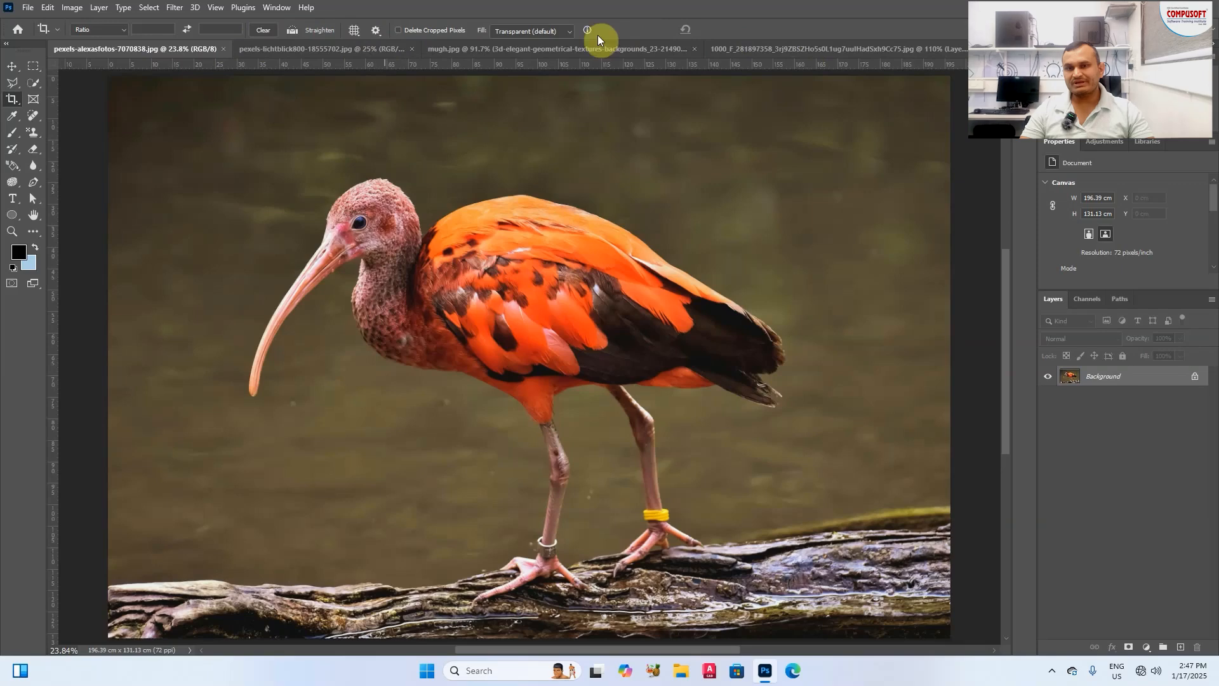
left_click(567, 30)
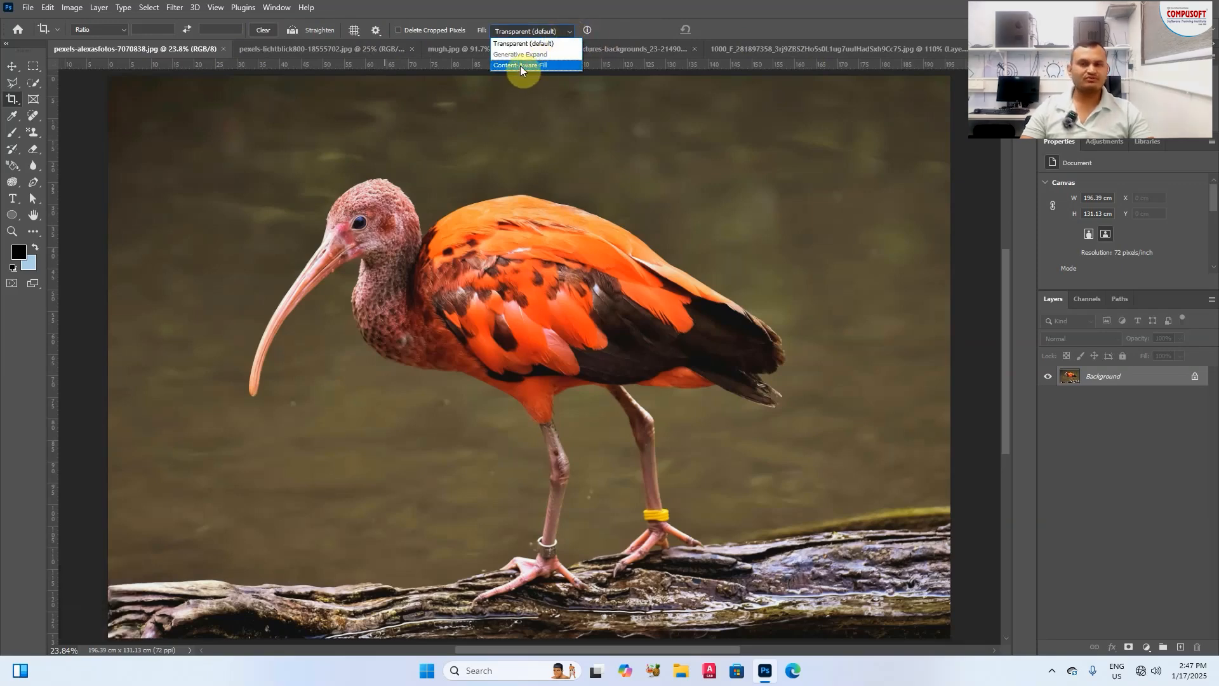
key("Escape")
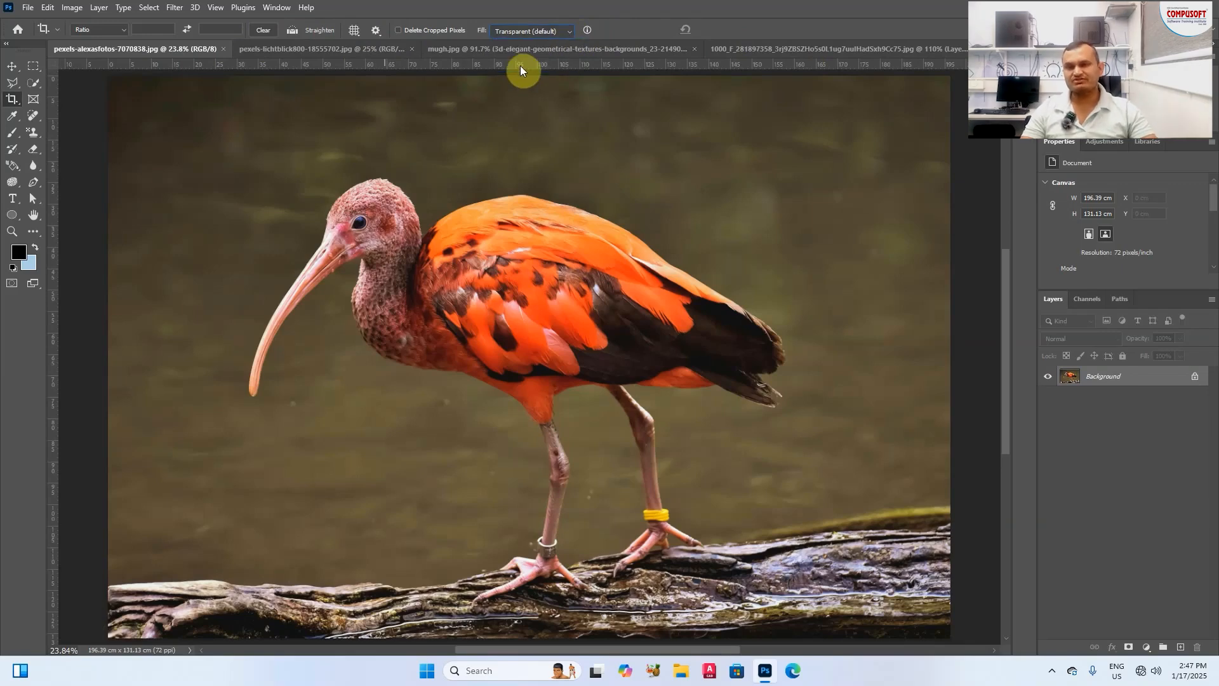
Step: Crop the ibis with Transparent fill, straightening along a steep diagonal across its neck and heightening the frame to about 100 × 95 cm
left_click_drag(257, 116, 685, 445)
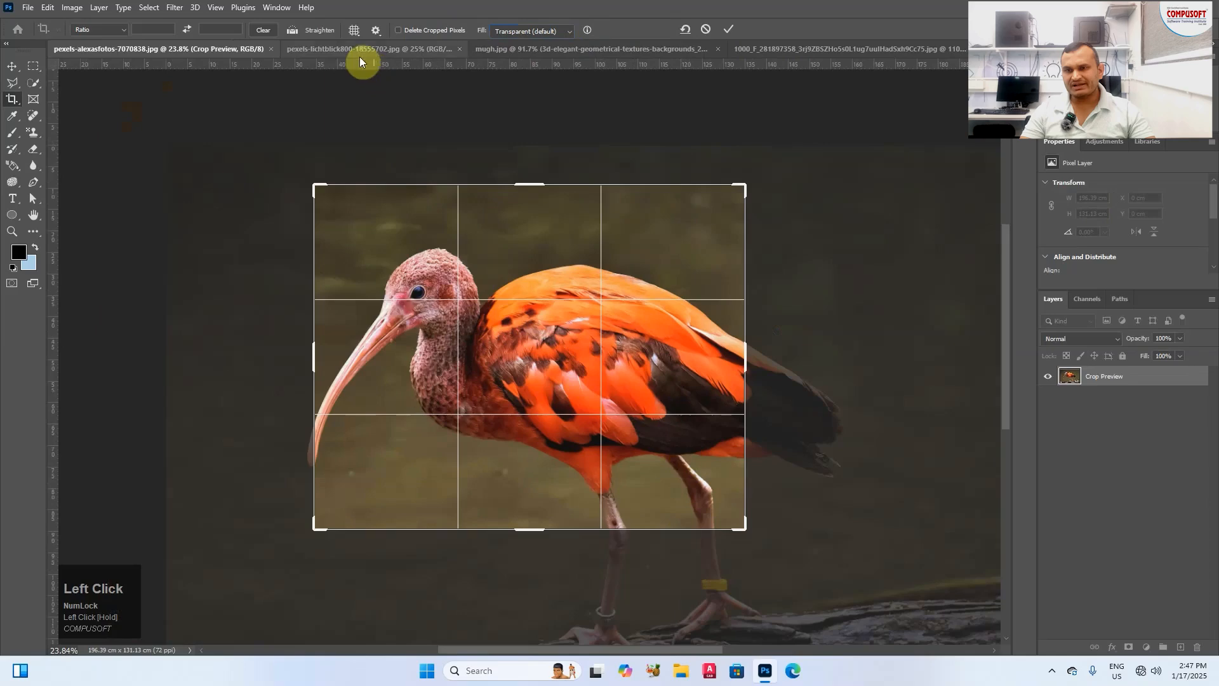
left_click(327, 31)
left_click_drag(421, 384, 560, 263)
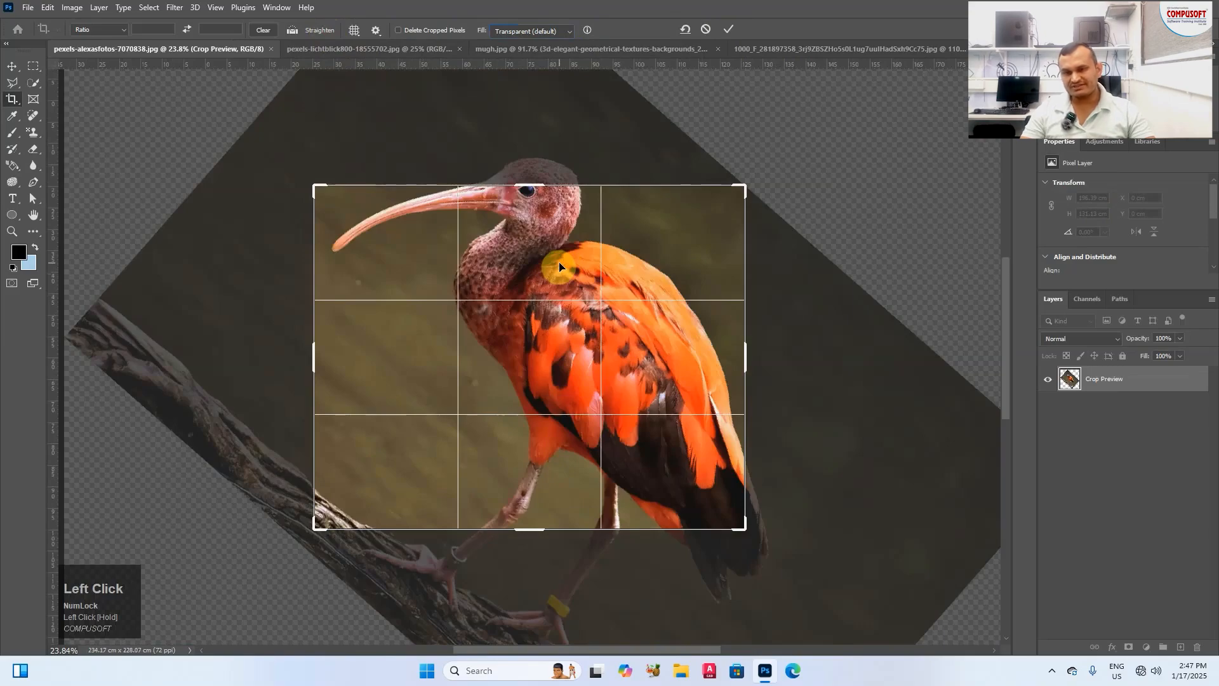
left_click_drag(533, 185, 532, 154)
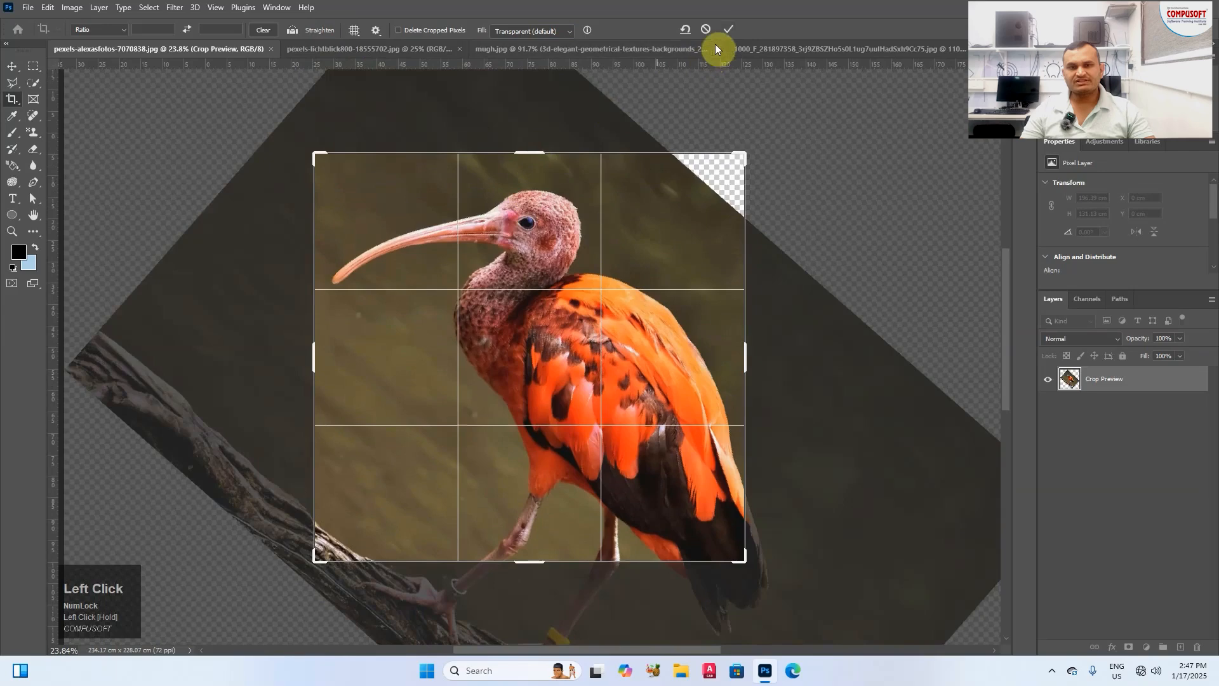
left_click(727, 30)
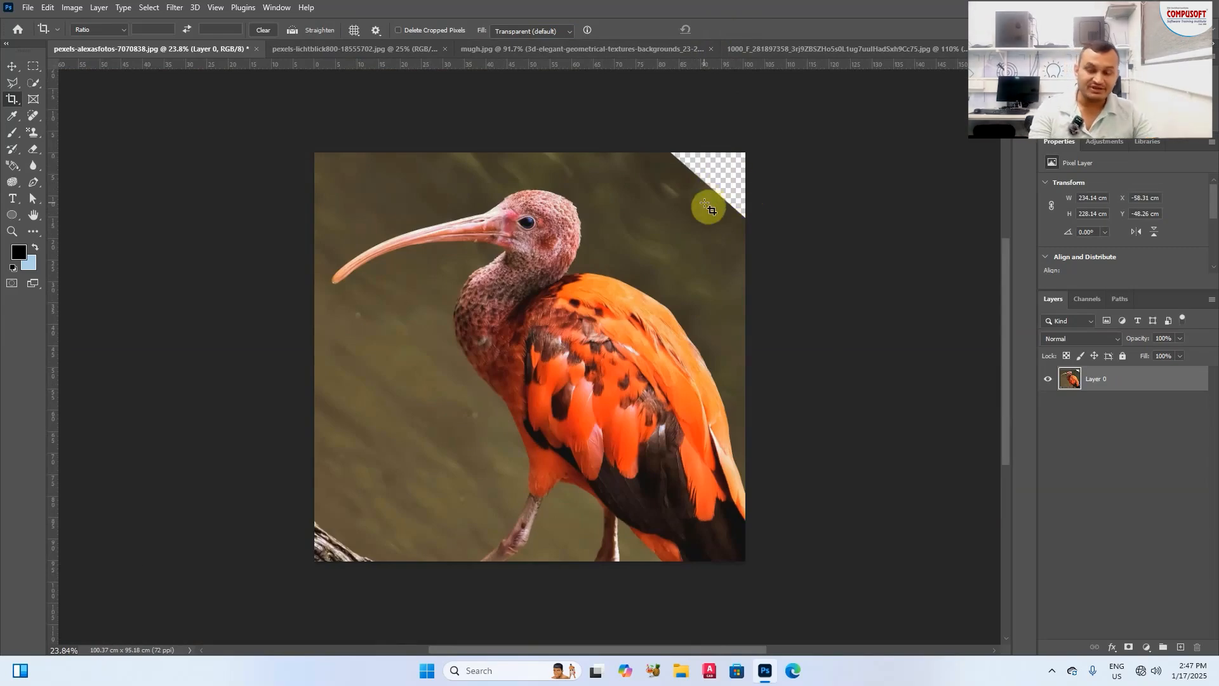
Step: Revert the photo, set the crop Fill to Content-Aware Fill, and draw a crop frame over the ibis's head and body
key("F12")
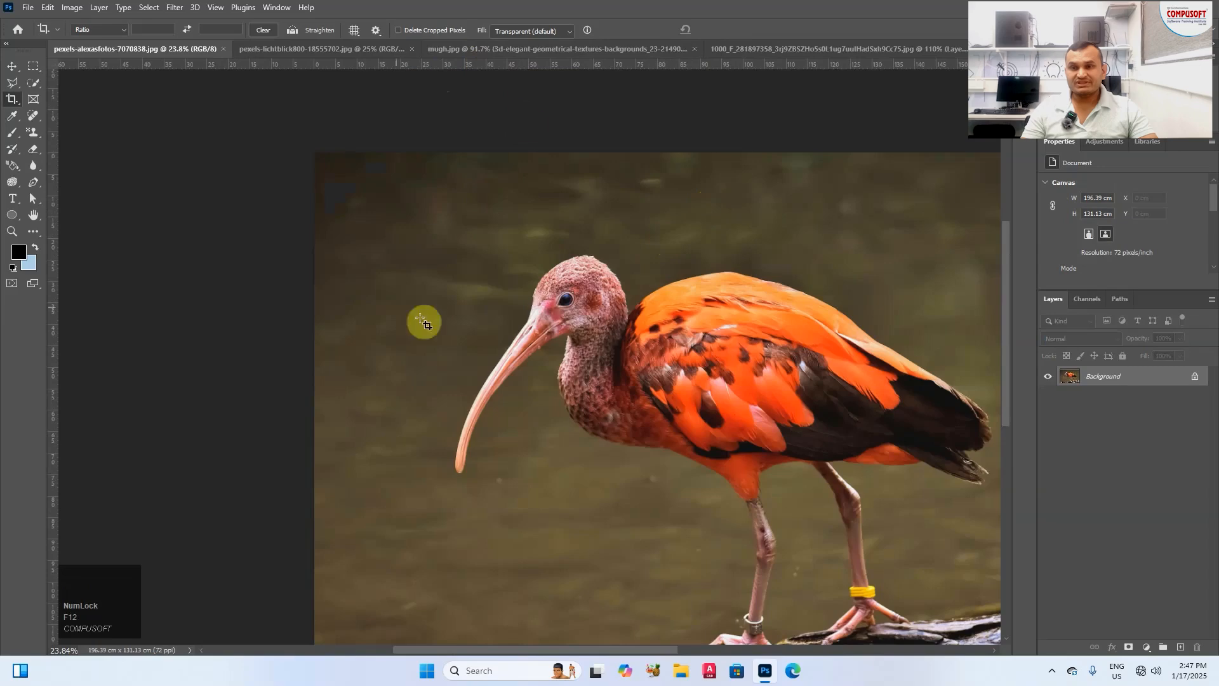
left_click(567, 31)
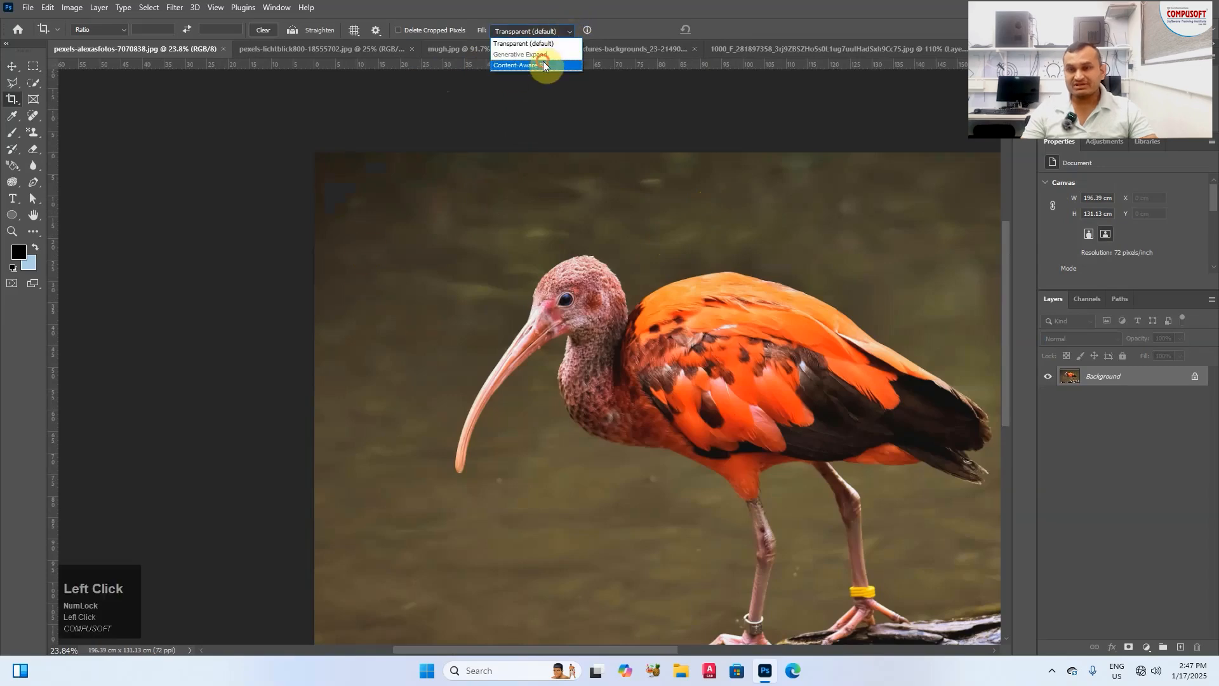
left_click(544, 63)
scroll(316, 265, "down", 1)
left_click_drag(432, 223, 843, 510)
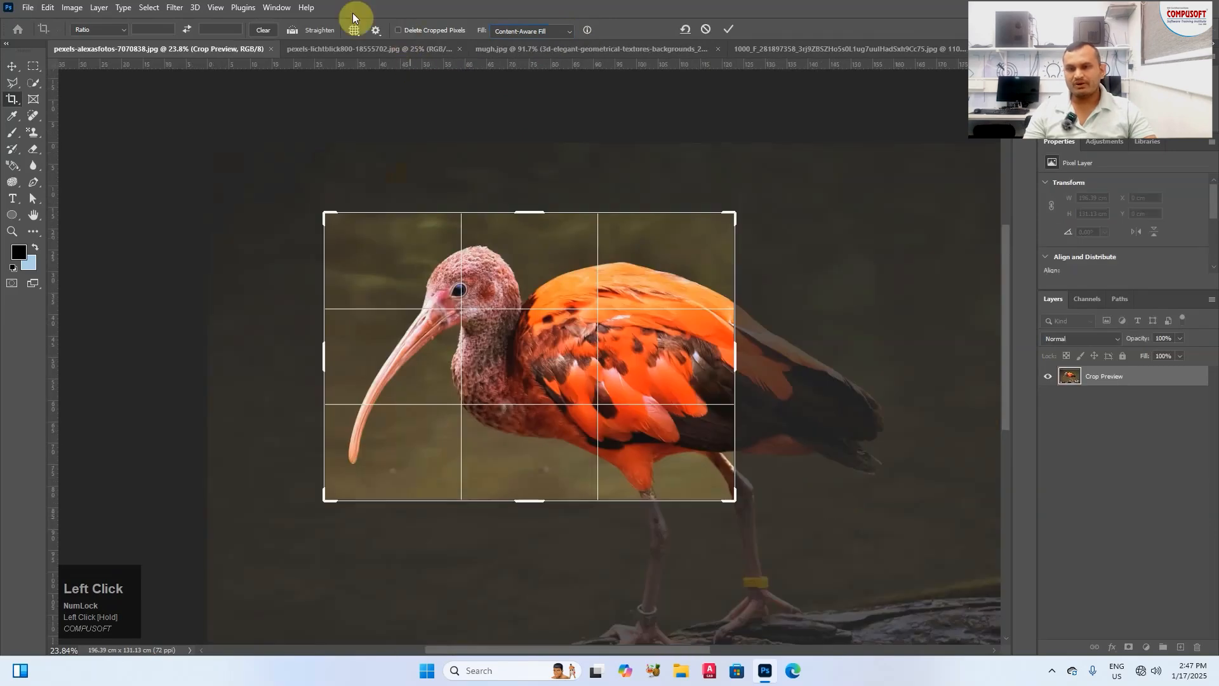
Step: Straighten the photo along a shallow diagonal from beak to neck, enlarge the crop frame past the photo's edge, and commit it
left_click(323, 29)
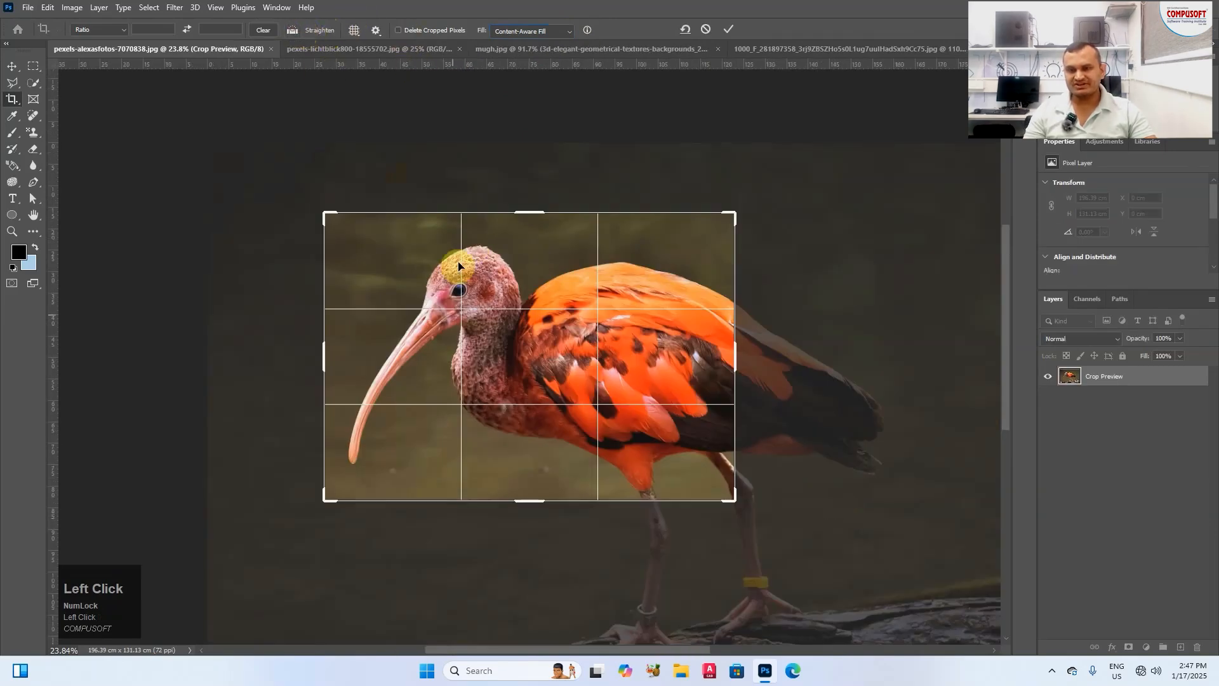
left_click(294, 31)
left_click_drag(419, 349, 517, 322)
left_click_drag(732, 212, 740, 196)
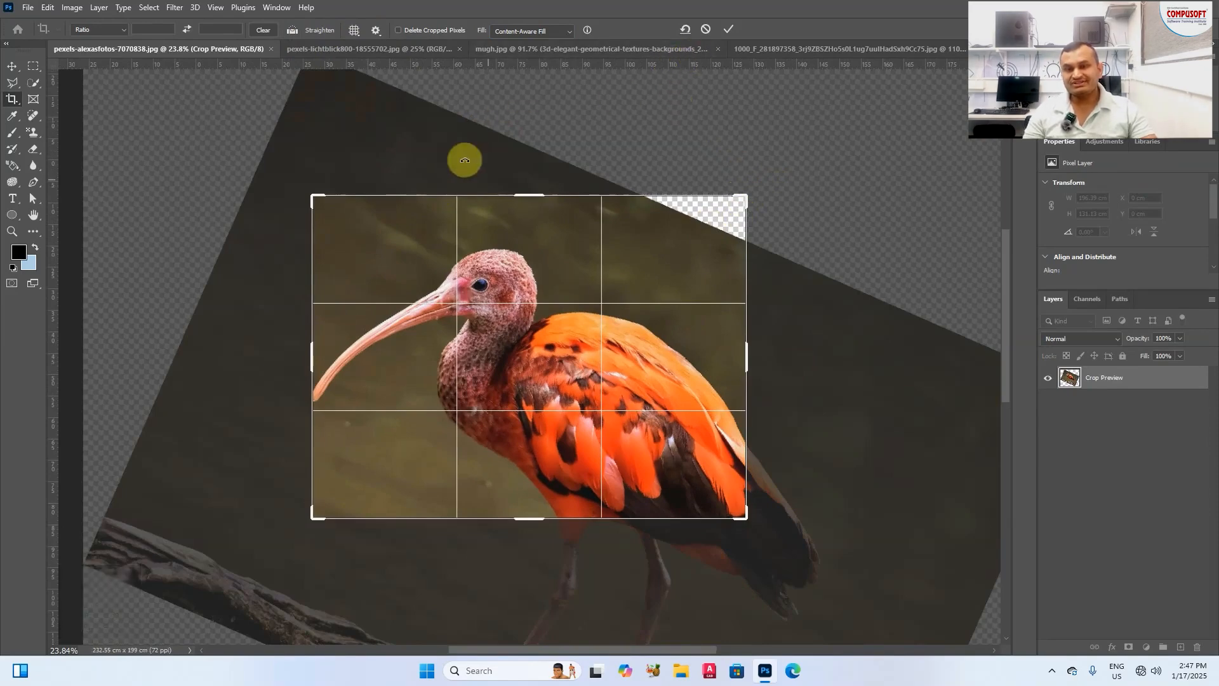
left_click(730, 32)
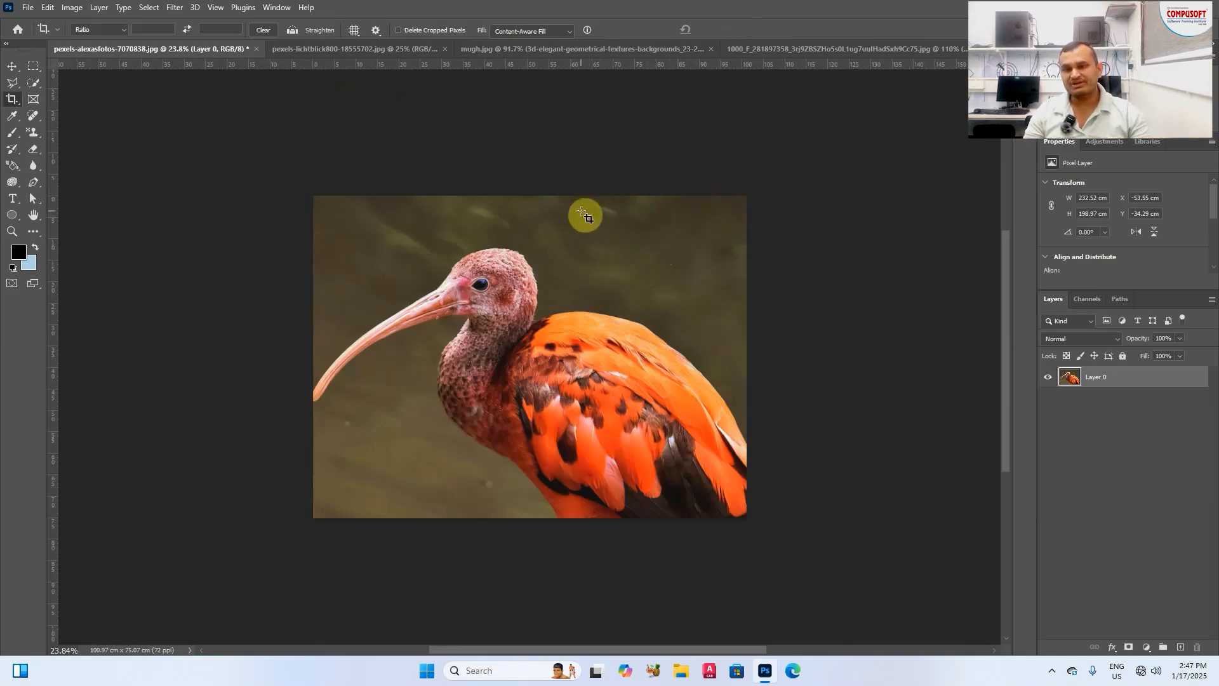
Step: Activate the Move tool and revert the cropped ibis photo to its saved version
left_click(12, 68)
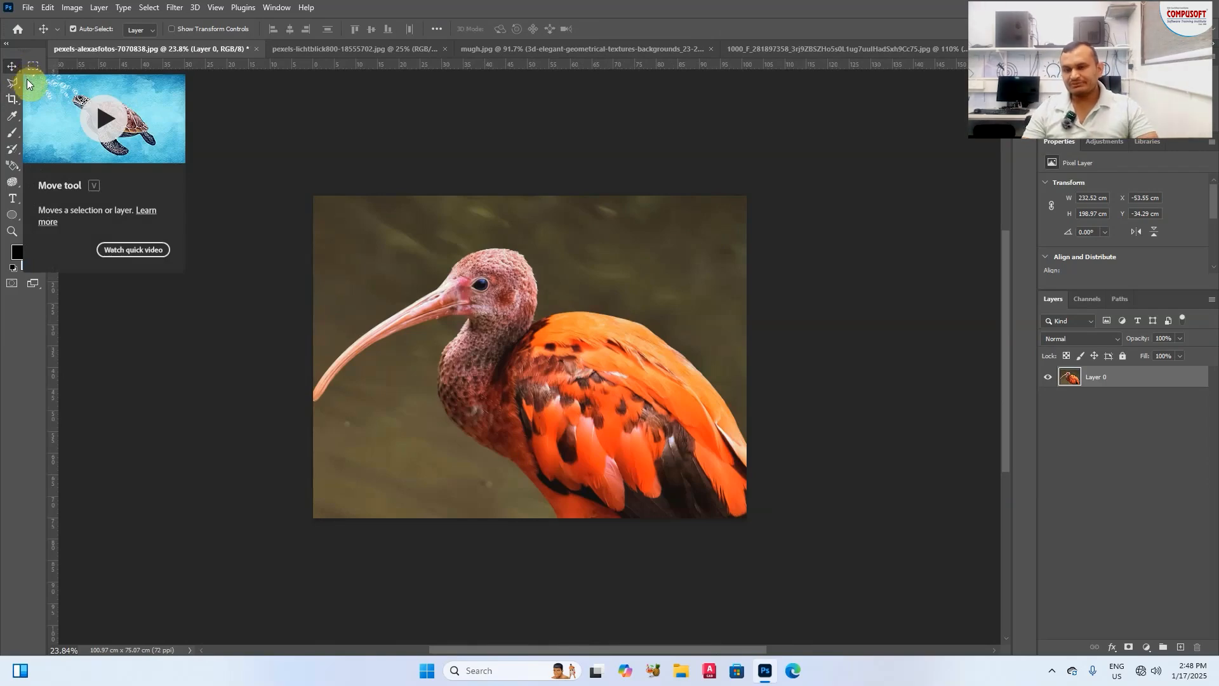
left_click(14, 67)
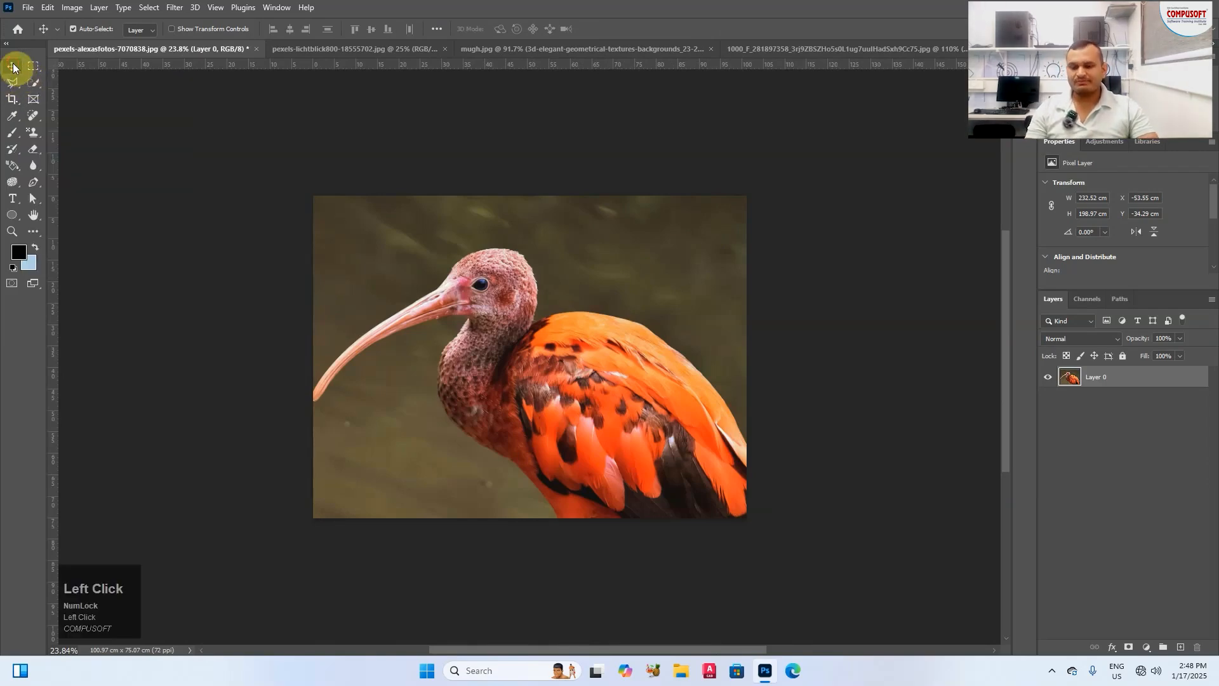
key("F12")
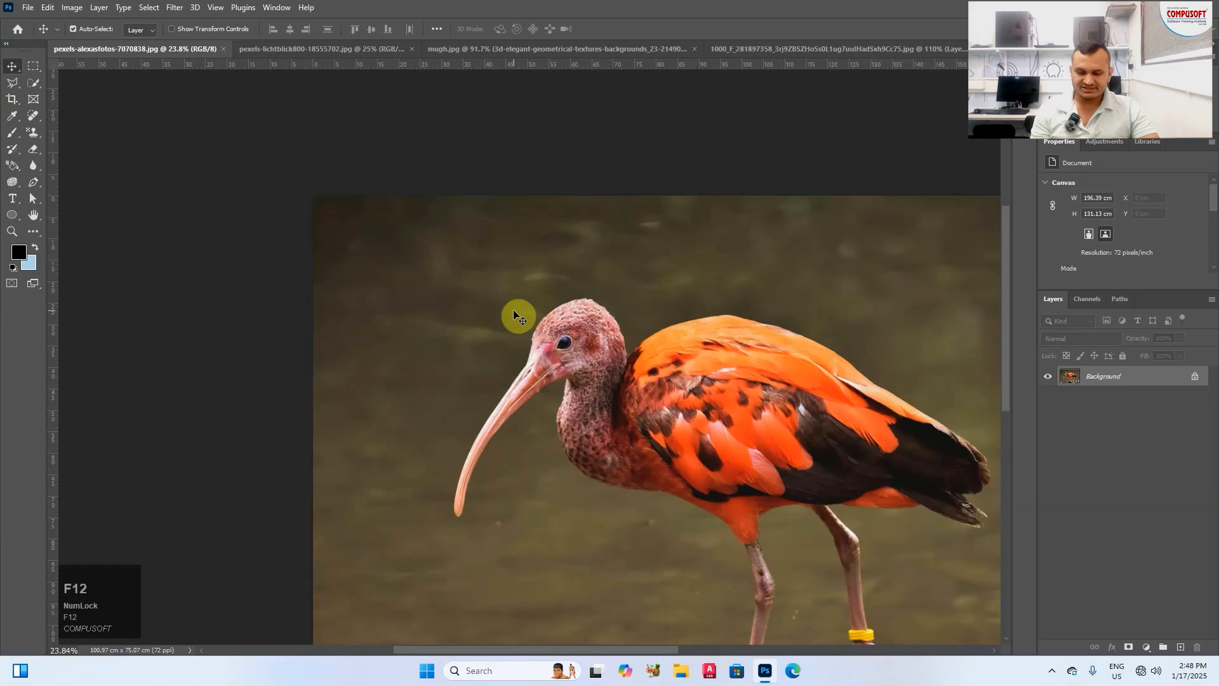
Step: Switch to the second ibis photo and select the ibis with Select Subject
scroll(503, 311, "down", 2)
key("ctrl+Tab")
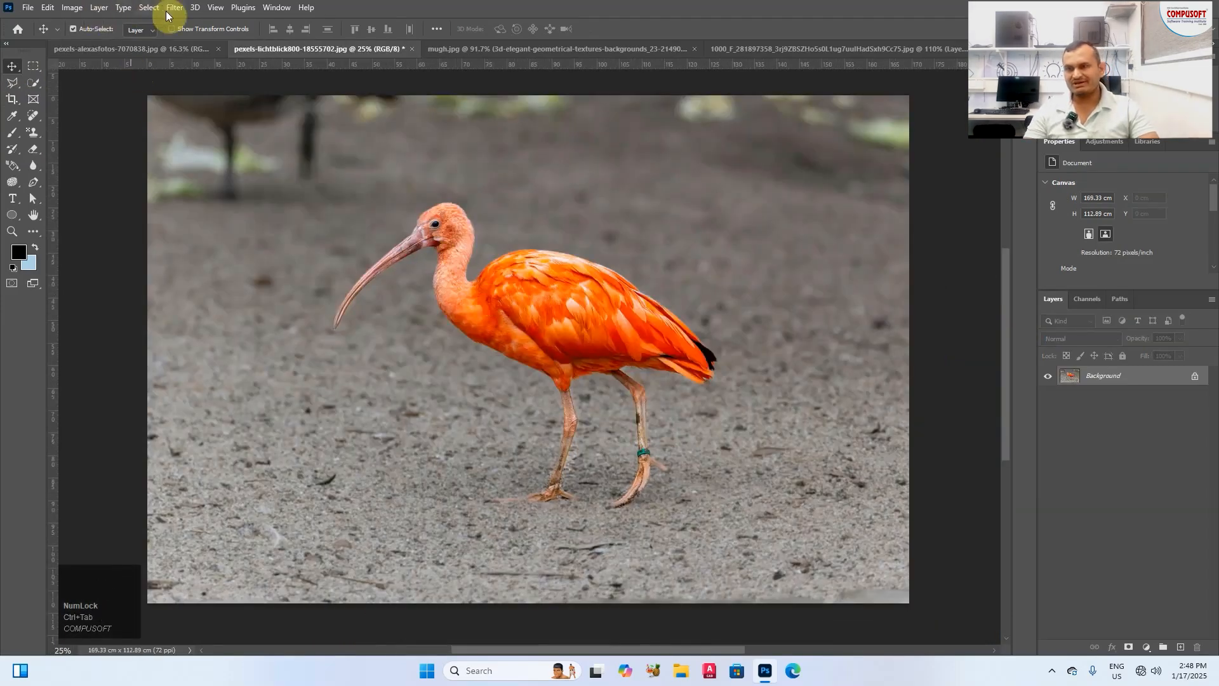
left_click(143, 7)
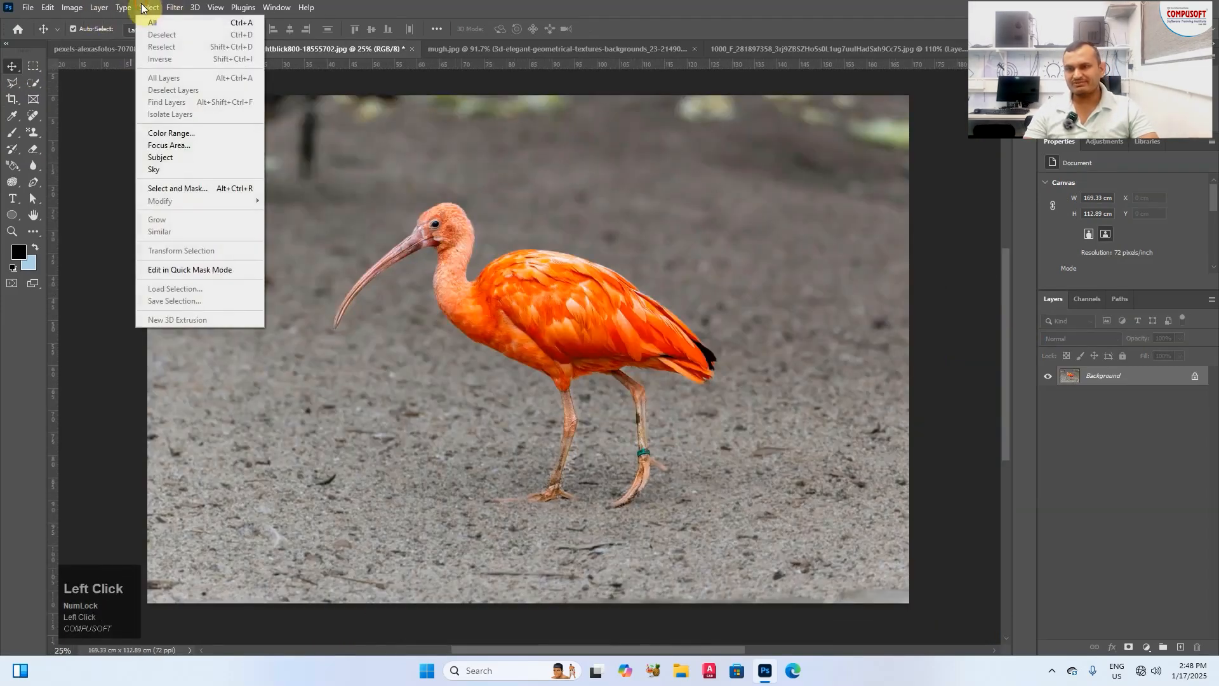
left_click(180, 158)
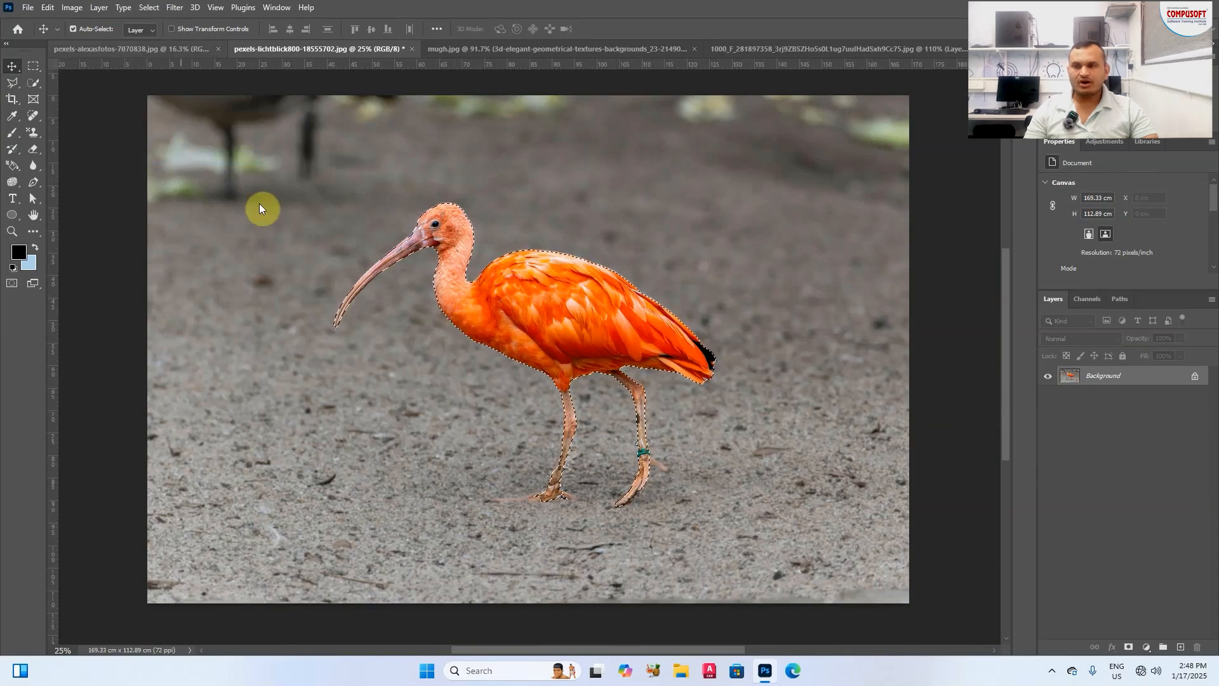
Step: Copy the selected ibis onto its own layer and hide the Background layer
left_click(99, 7)
mouse_move(152, 24)
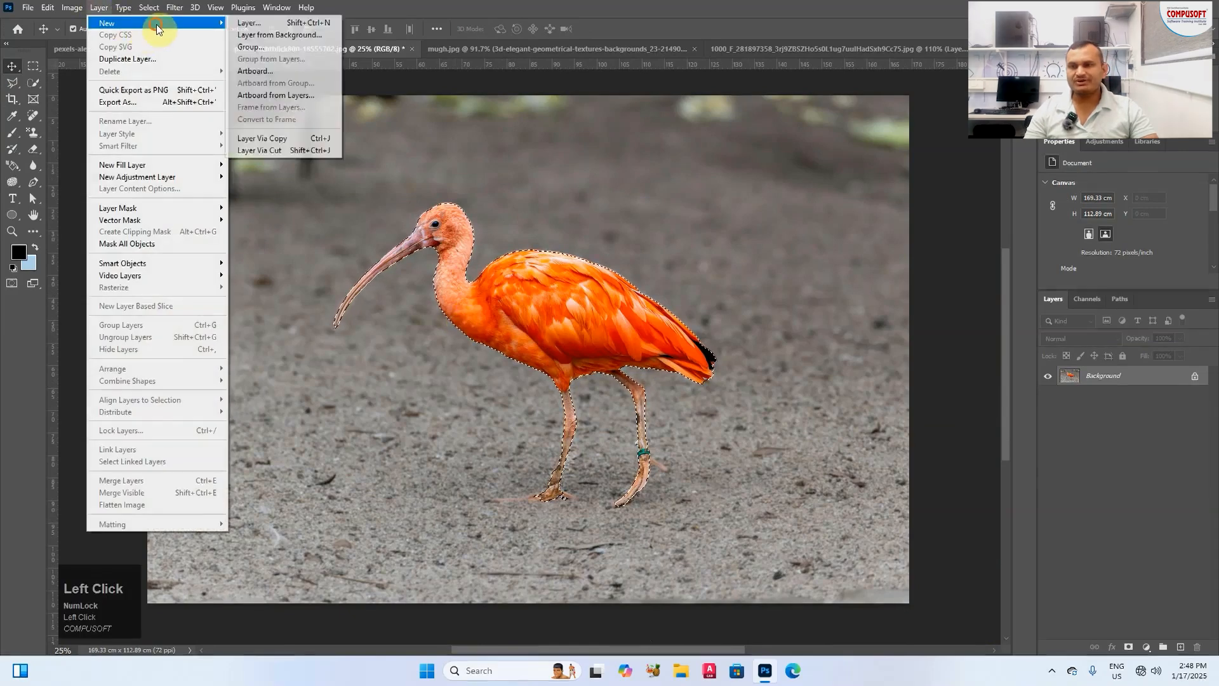
left_click(275, 139)
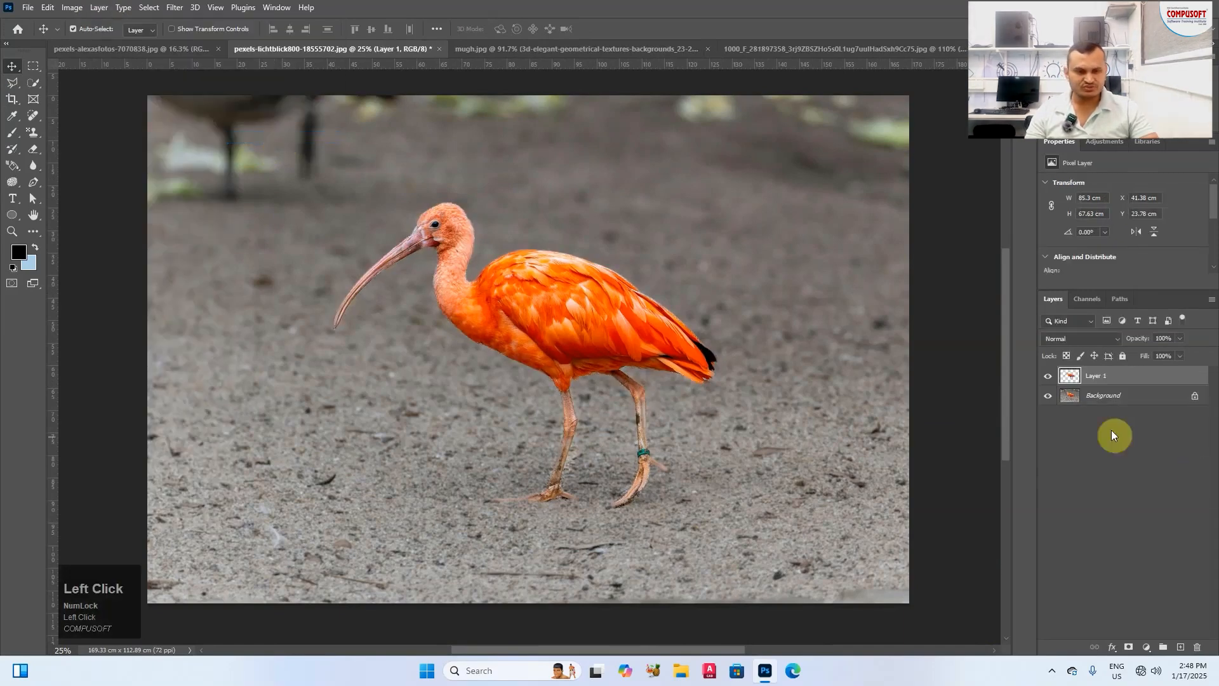
left_click(1051, 401)
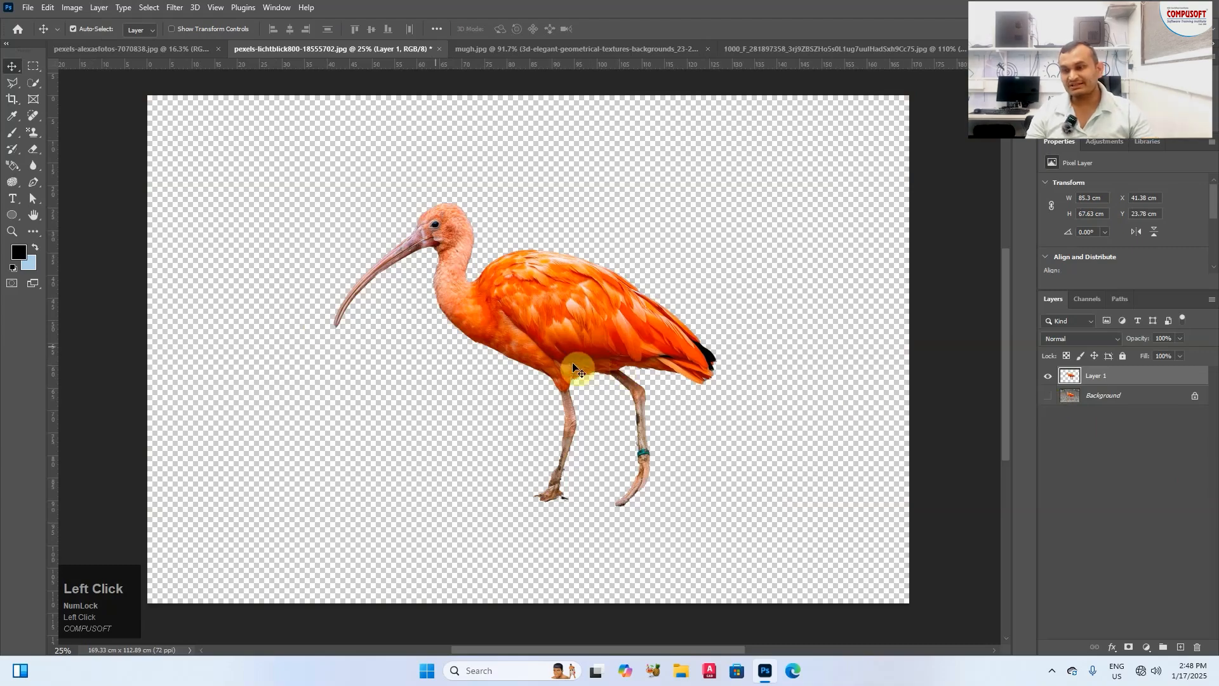
Step: Start Puppet Warp on the ibis cutout and pin both feet, the tops of both legs, the tail and the back
left_click(47, 7)
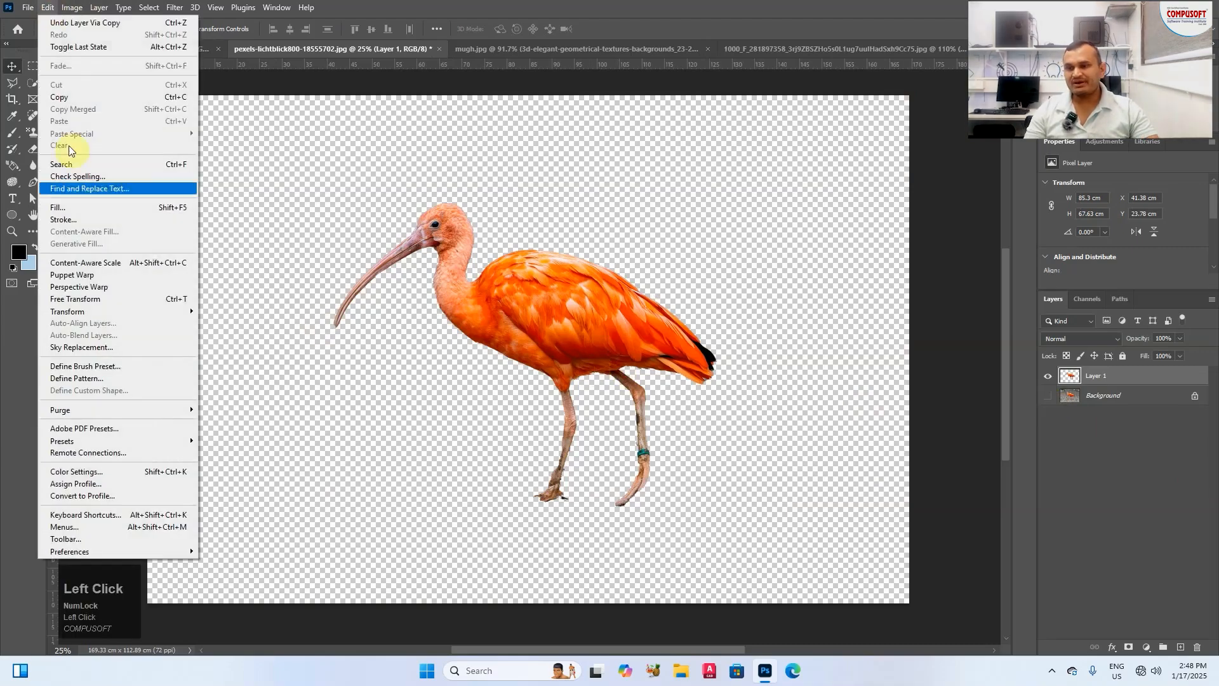
left_click(90, 273)
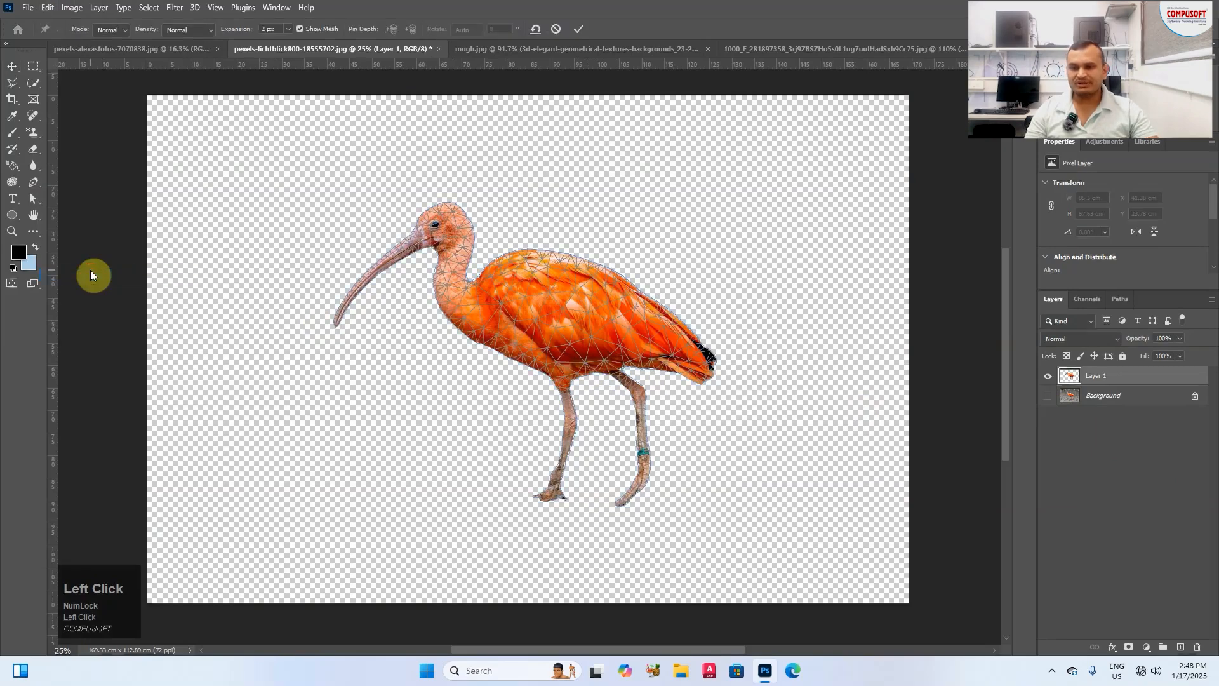
left_click(551, 494)
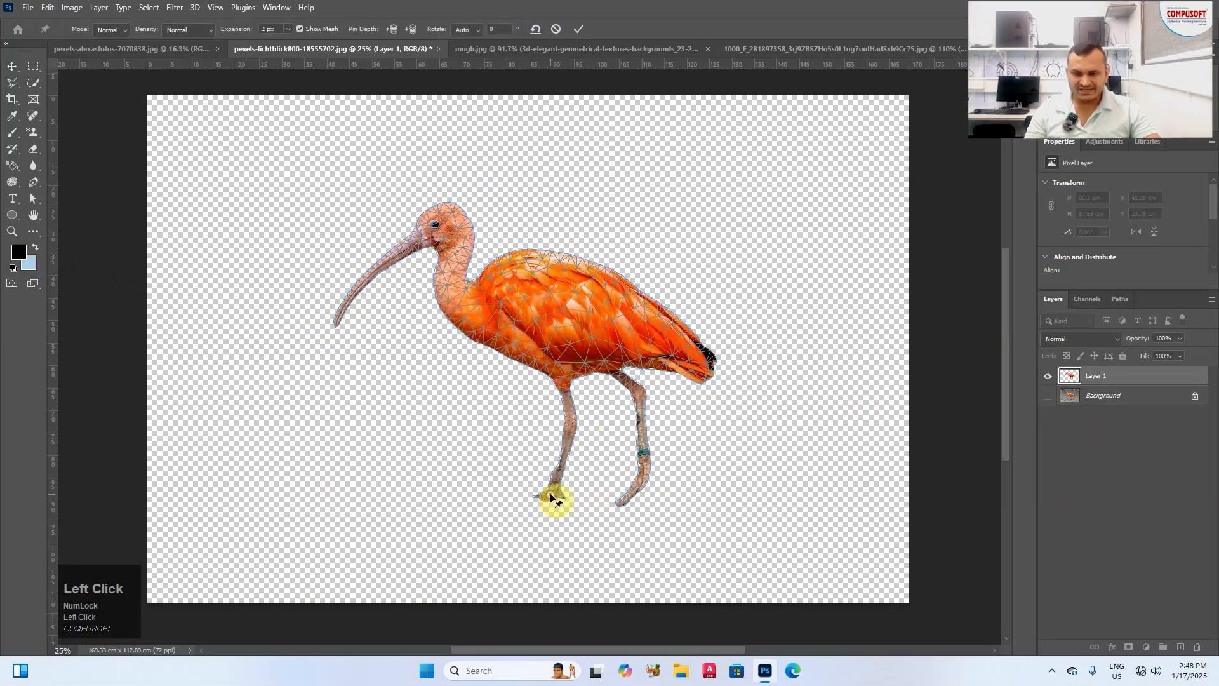
left_click(624, 500)
left_click(565, 375)
left_click(614, 375)
left_click(695, 368)
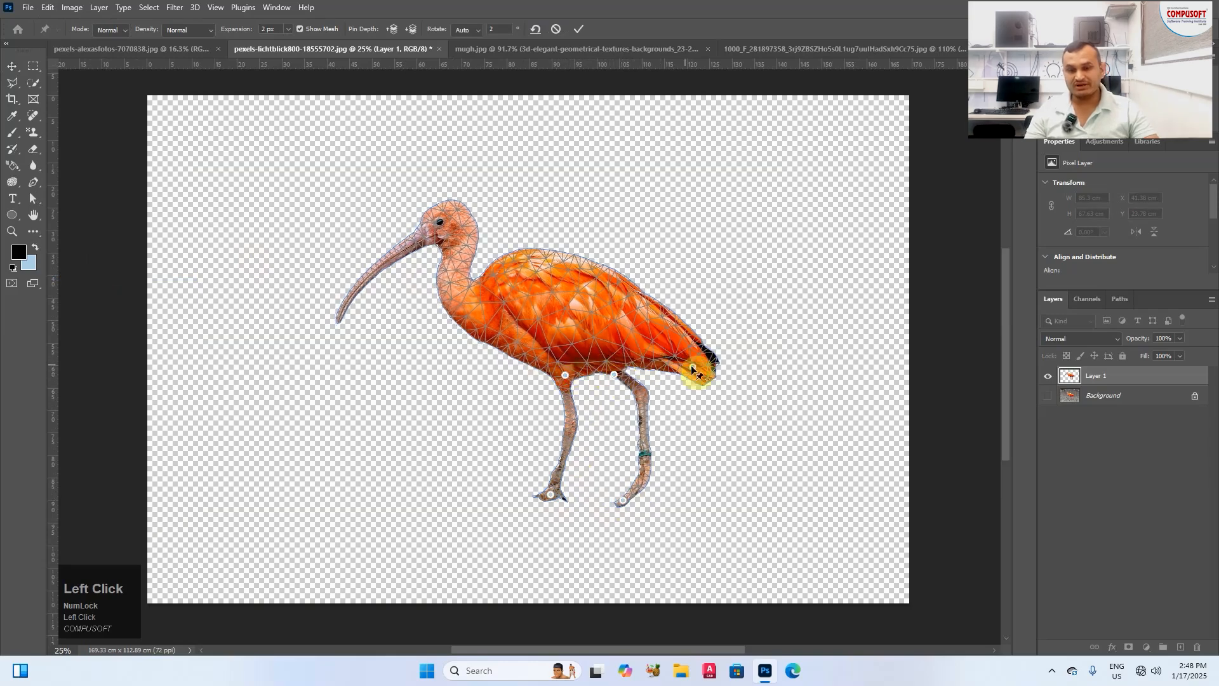
left_click(531, 282)
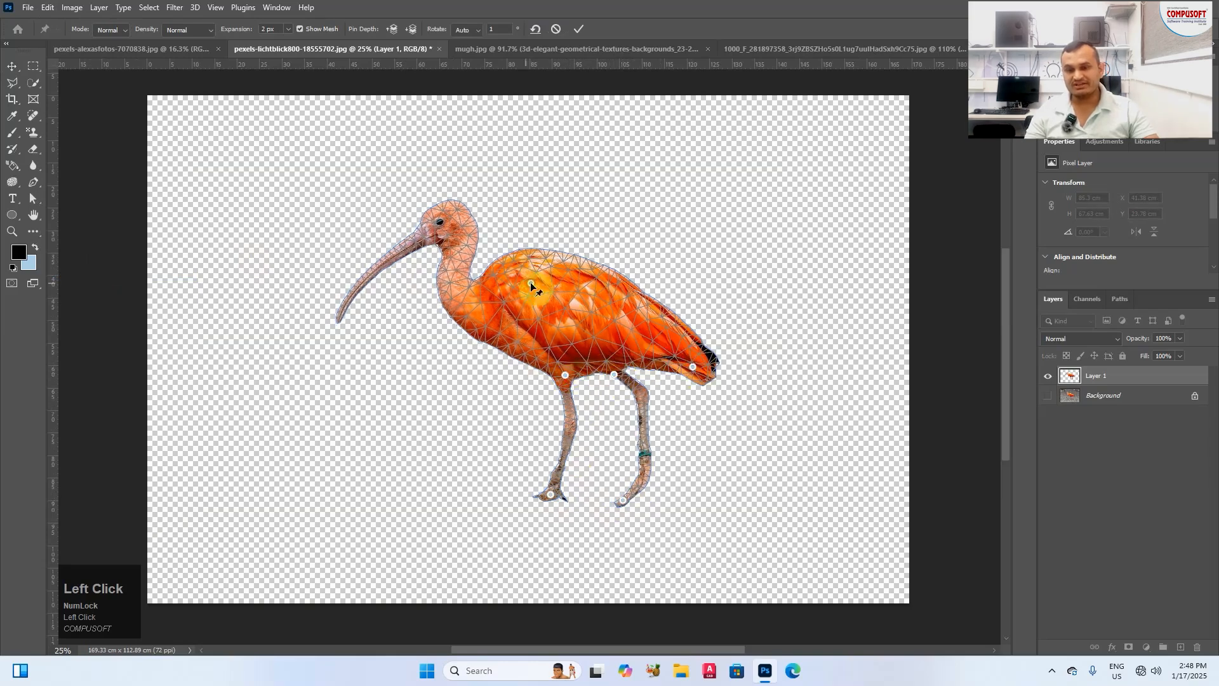
Step: Pin the ibis's neck and pull it upward, and pin the middle of the beak and pull it outward
left_click(453, 263)
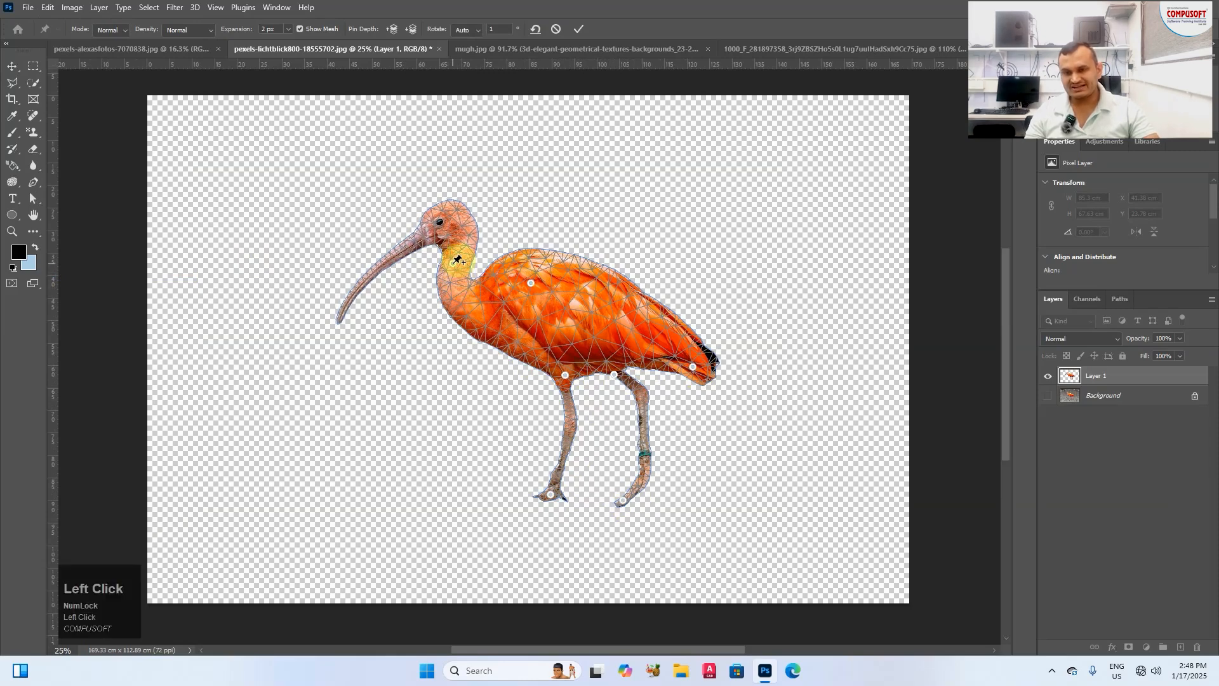
left_click_drag(455, 267, 440, 205)
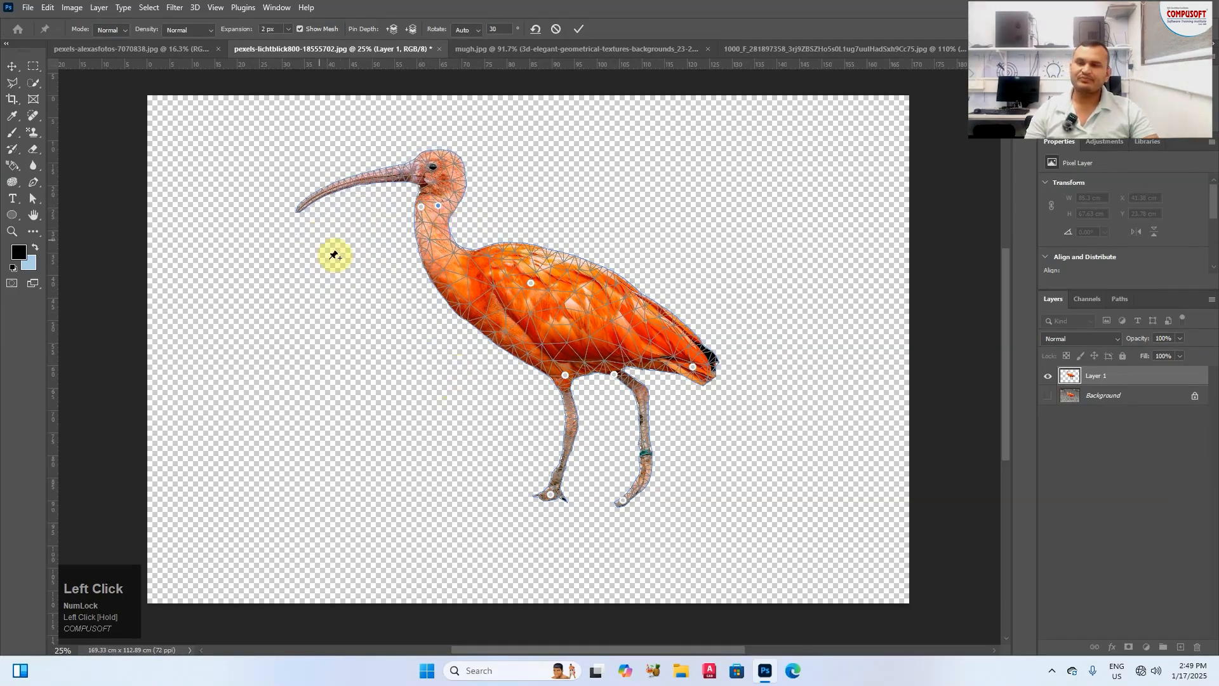
left_click(353, 179)
left_click_drag(353, 178, 329, 171)
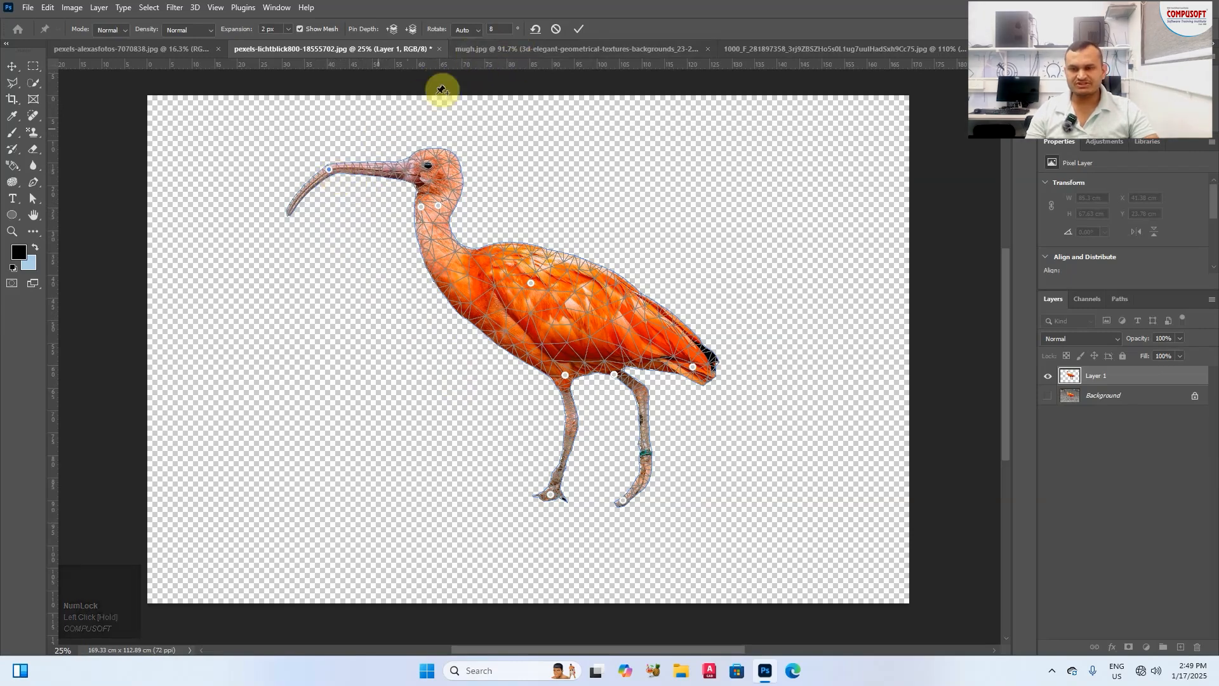
Step: Remove the beak pin, shift the front neck pin to about X 58.6 cm, Y 24.6 cm, and apply the Puppet Warp
left_click(331, 171)
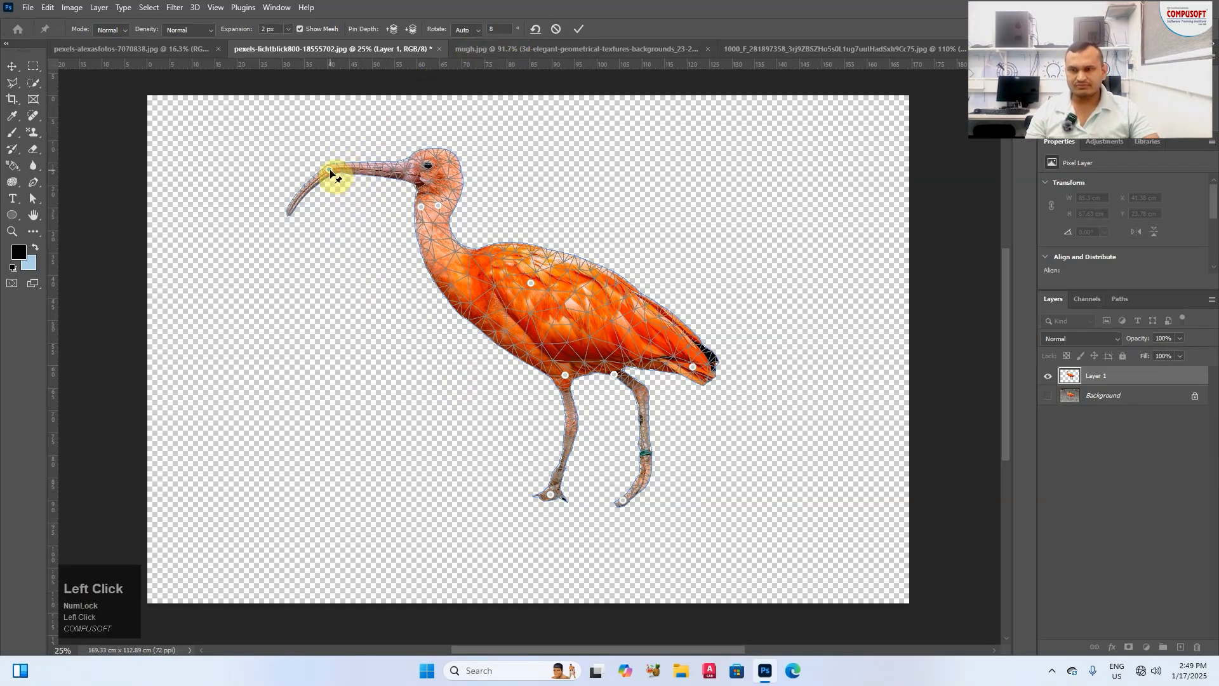
left_click_drag(330, 171, 332, 169)
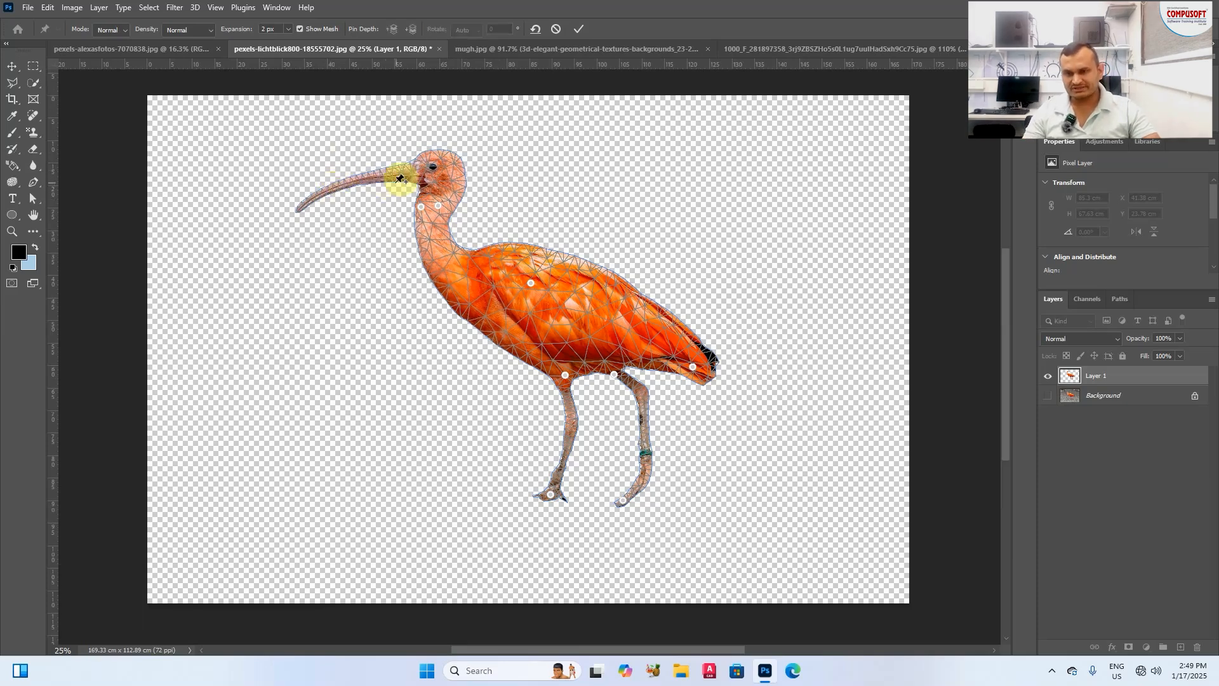
left_click_drag(440, 209, 411, 206)
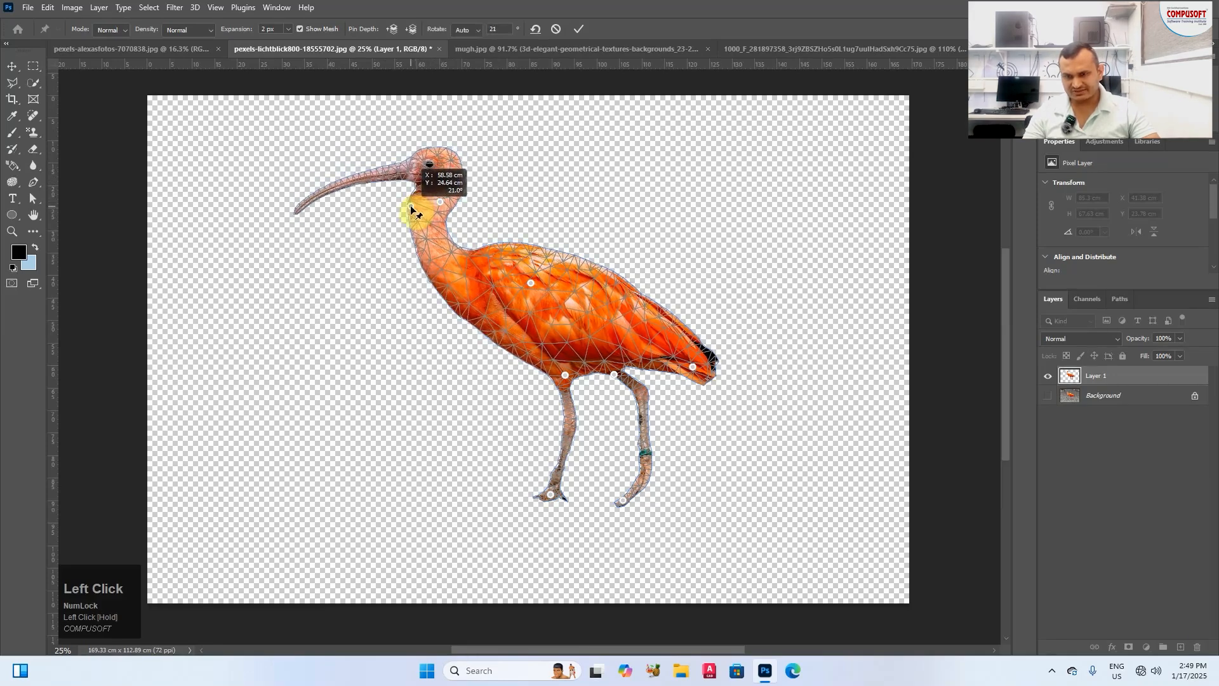
left_click(579, 29)
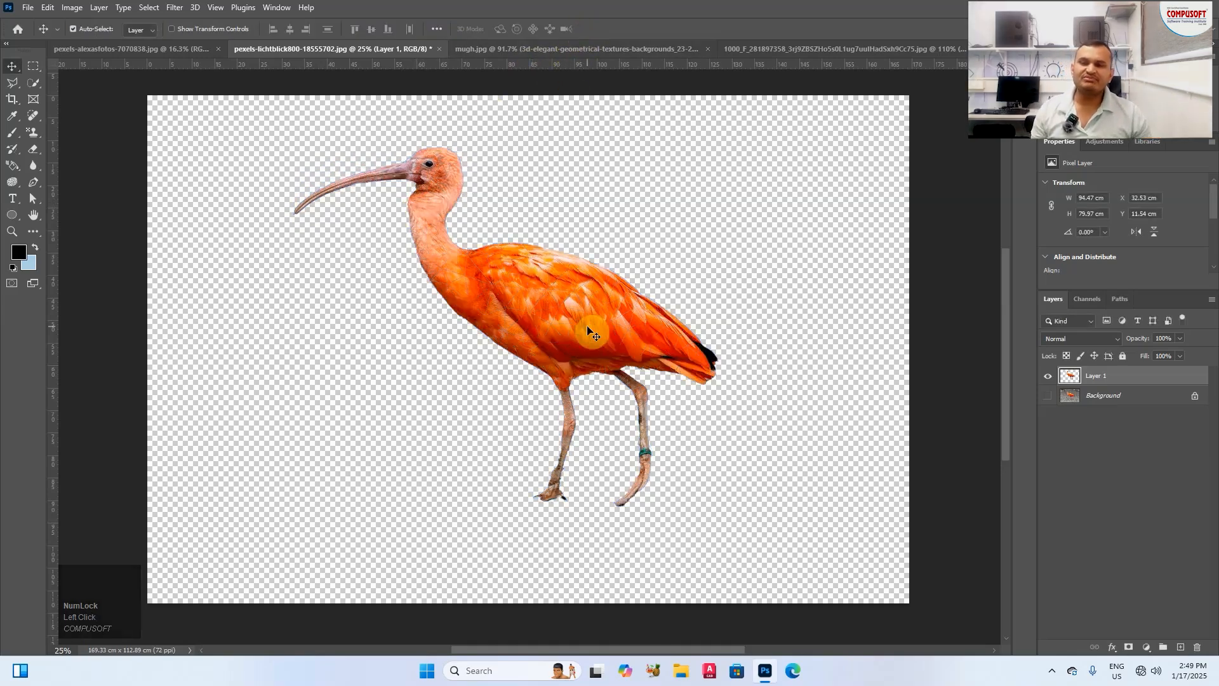
Step: Compare the warped ibis layer with the Background by toggling layer visibility, and revert the photo to its saved version
left_click(1047, 376)
left_click(1048, 397)
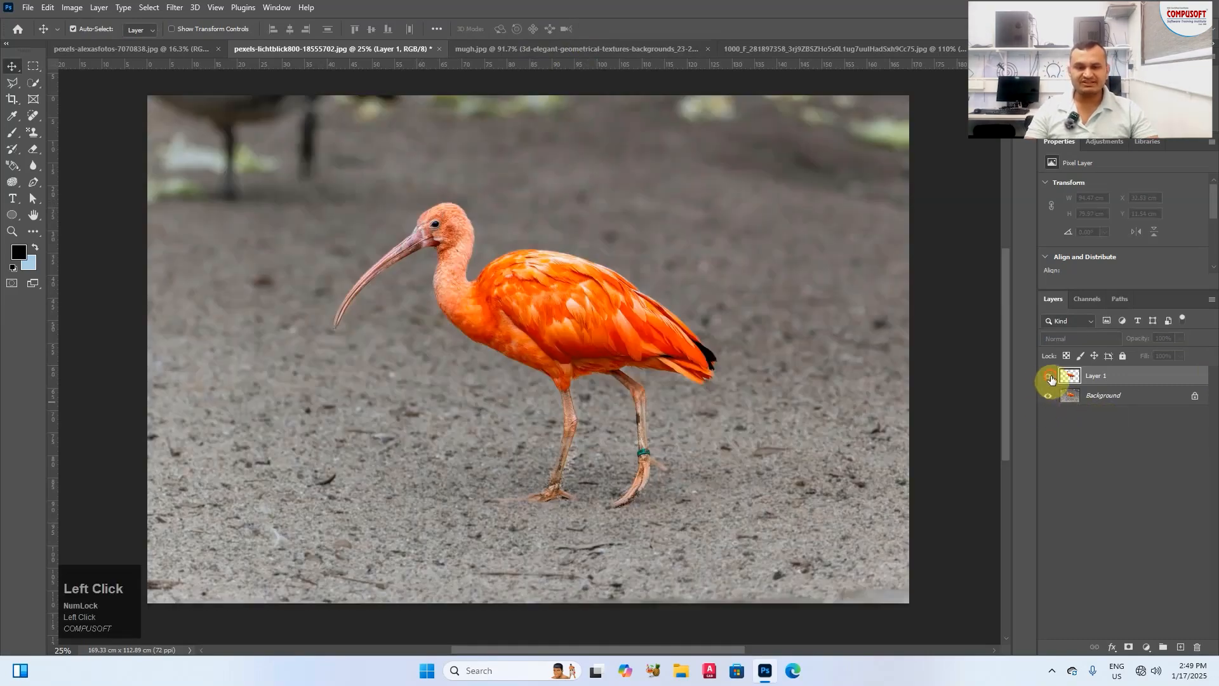
left_click(1049, 376)
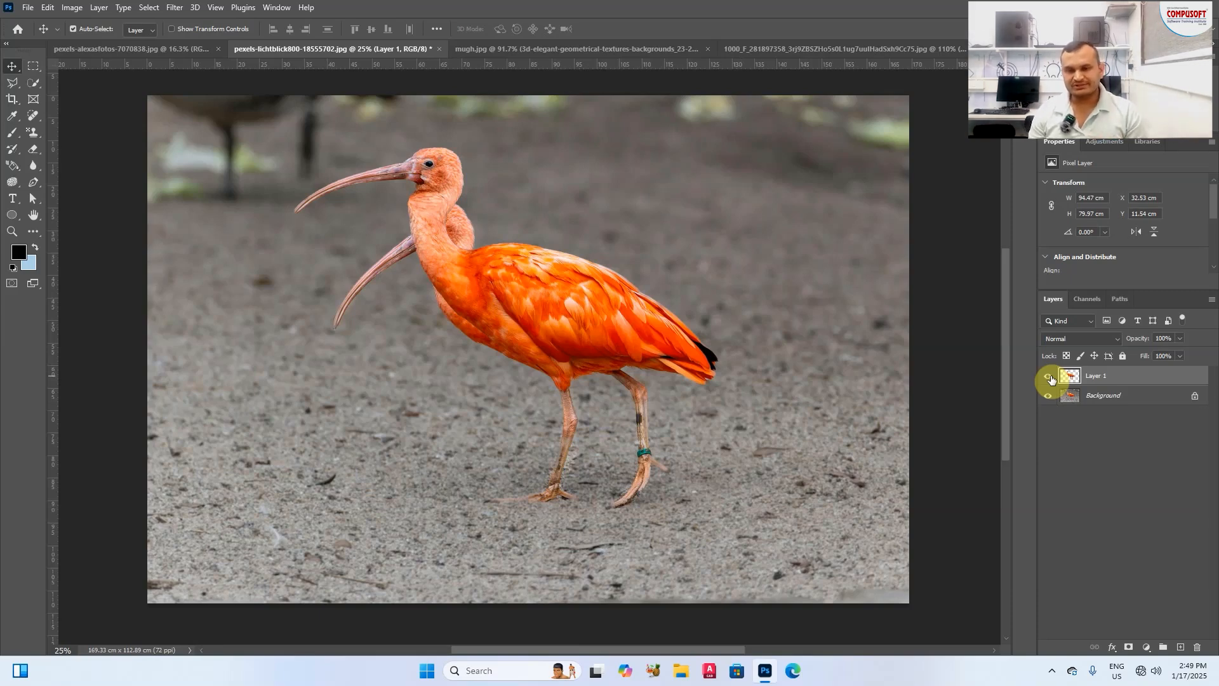
key("F12")
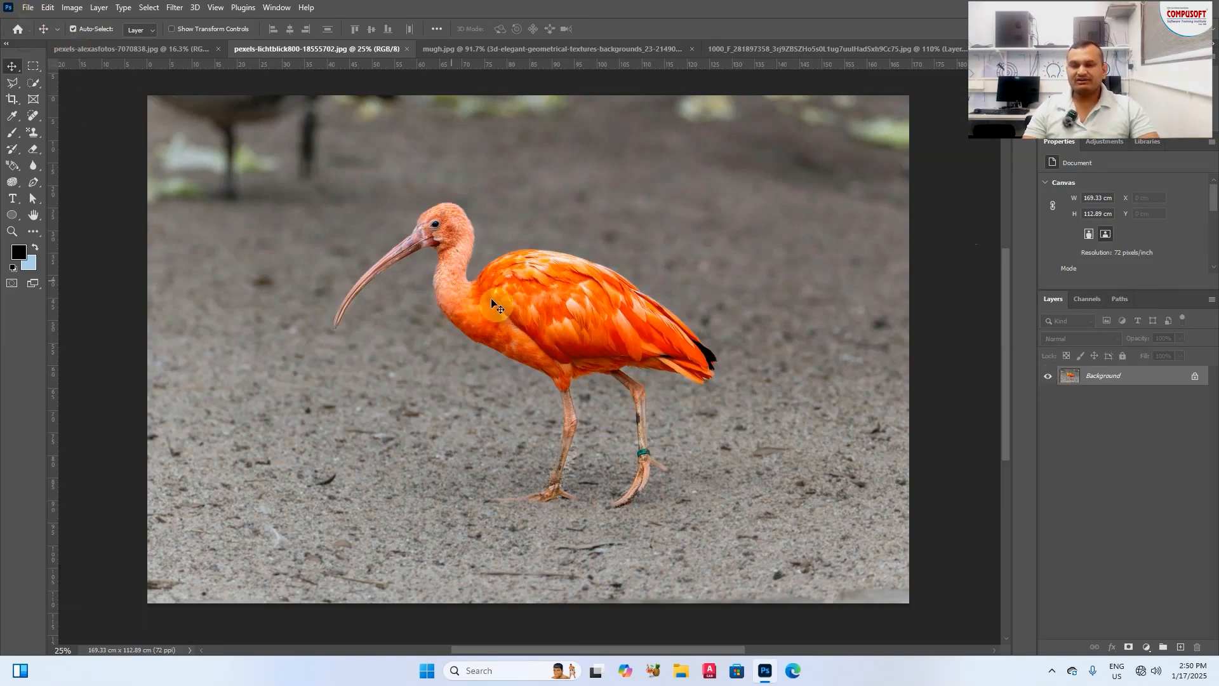
Step: Open the salad plate photo AA19hlt1.jpg from the WALLPAPER folder
left_click(28, 7)
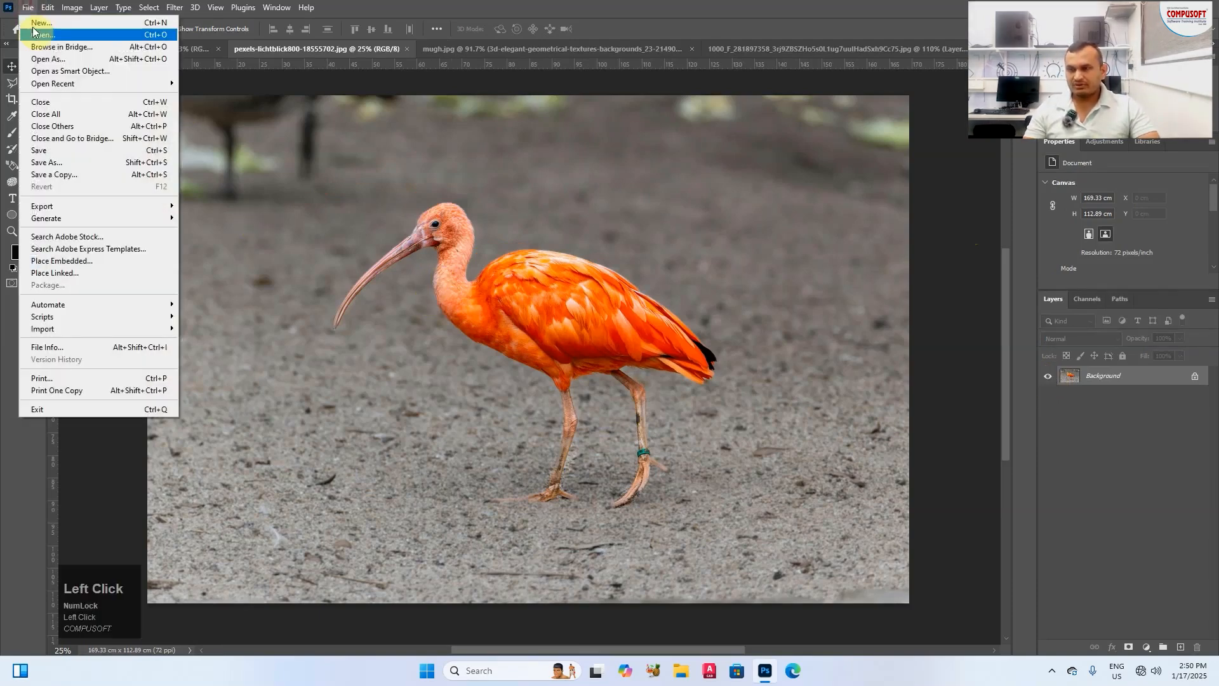
left_click(35, 35)
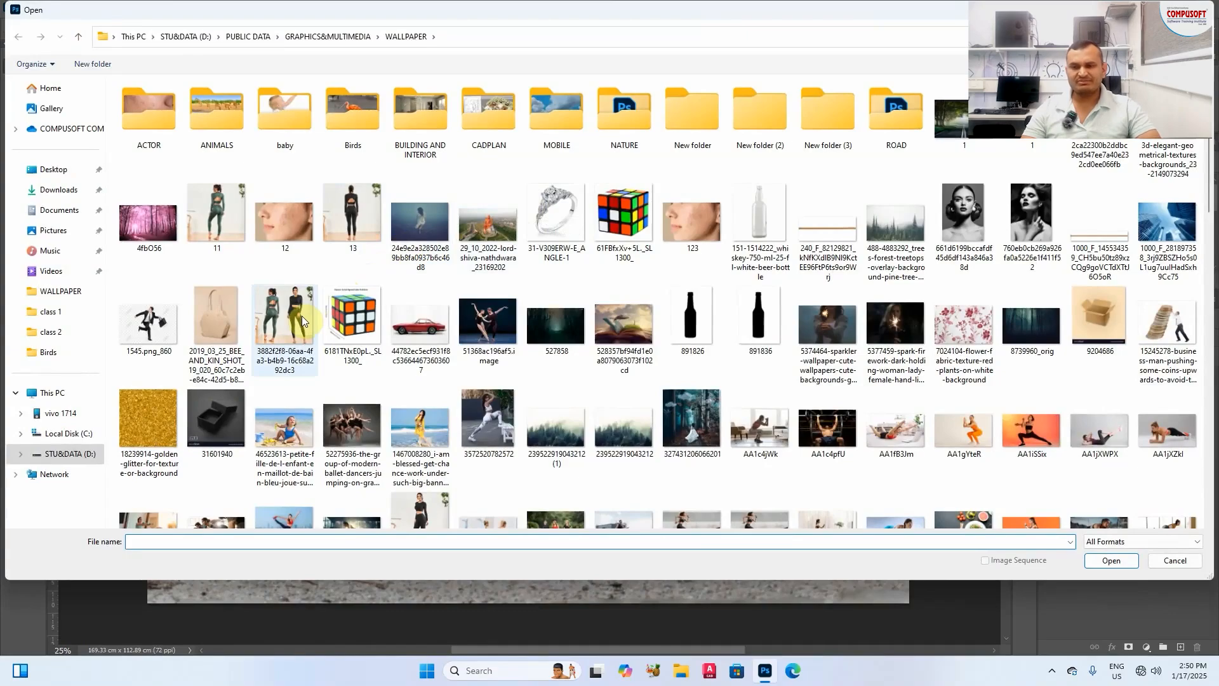
left_click(1211, 153)
left_click_drag(1211, 152, 1206, 233)
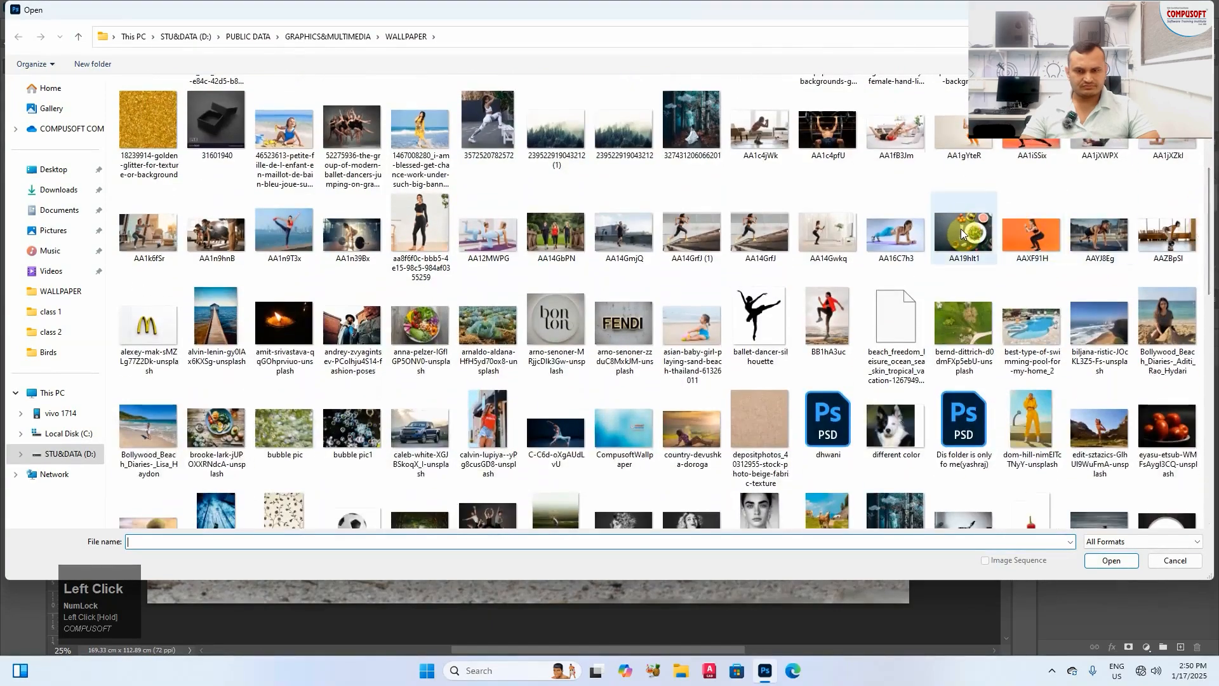
double_click(963, 232)
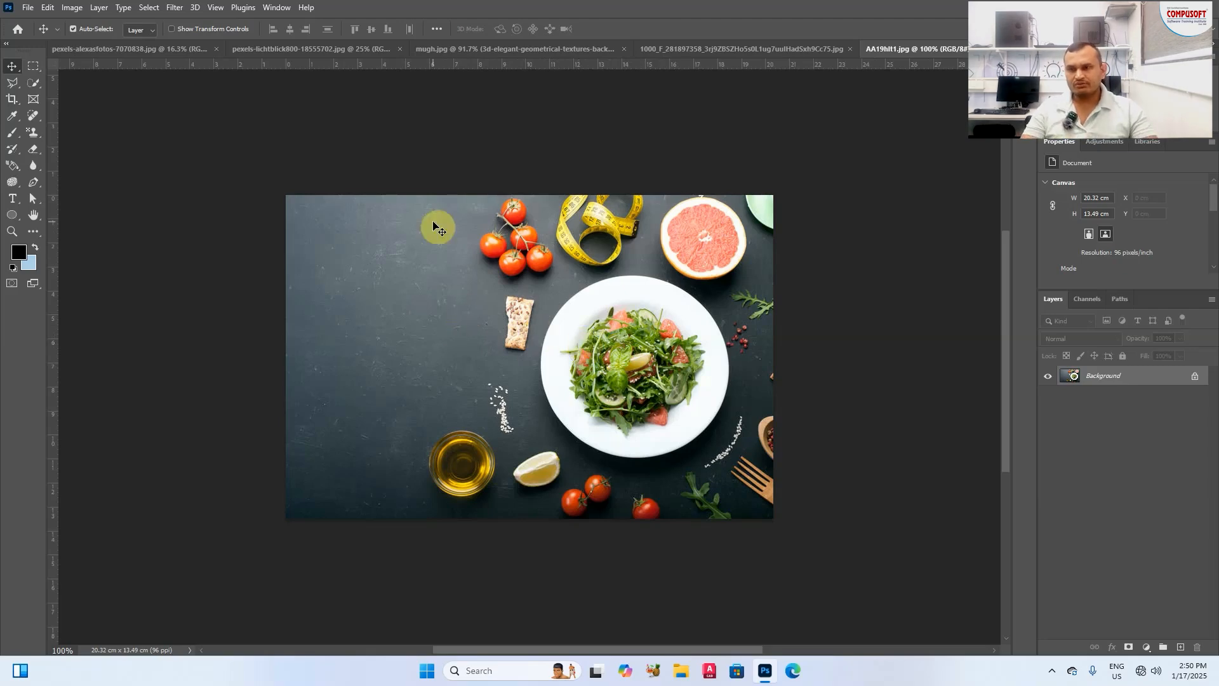
Step: Toggle the rulers off and on several times, leaving them shown around the salad photo
key("ctrl")
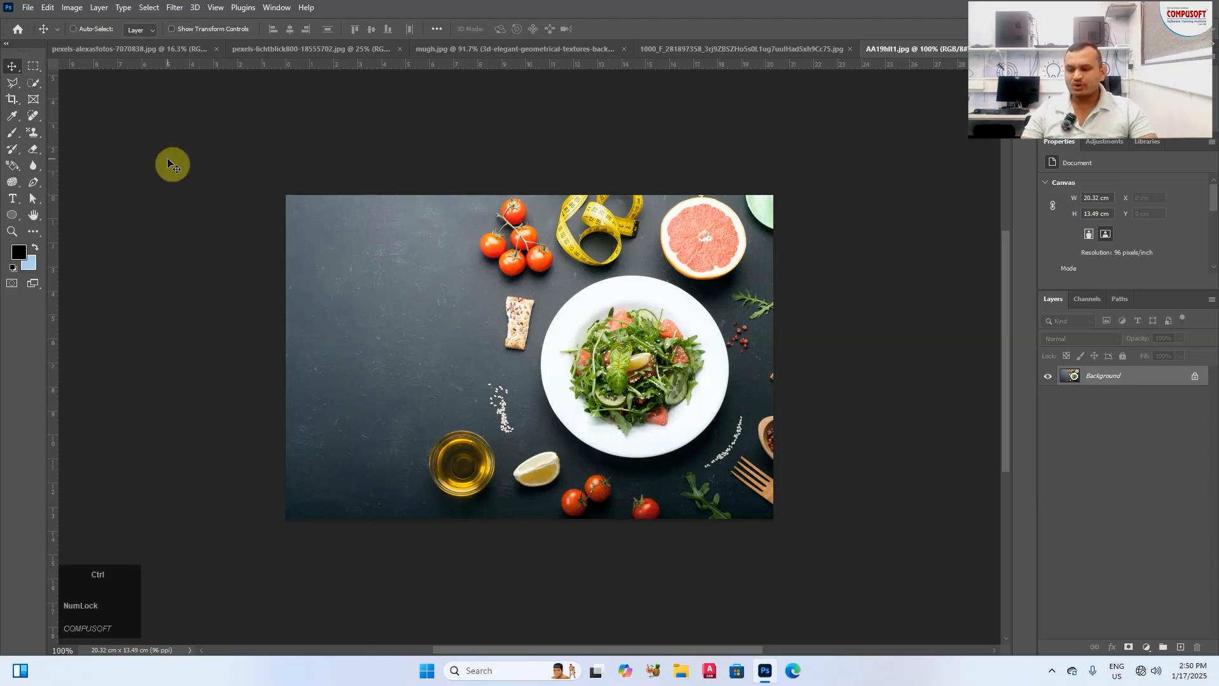
key("ctrl+r")
key("ctrl+r")
key("ctrl+r")
key("ctrl+r")
left_click(216, 8)
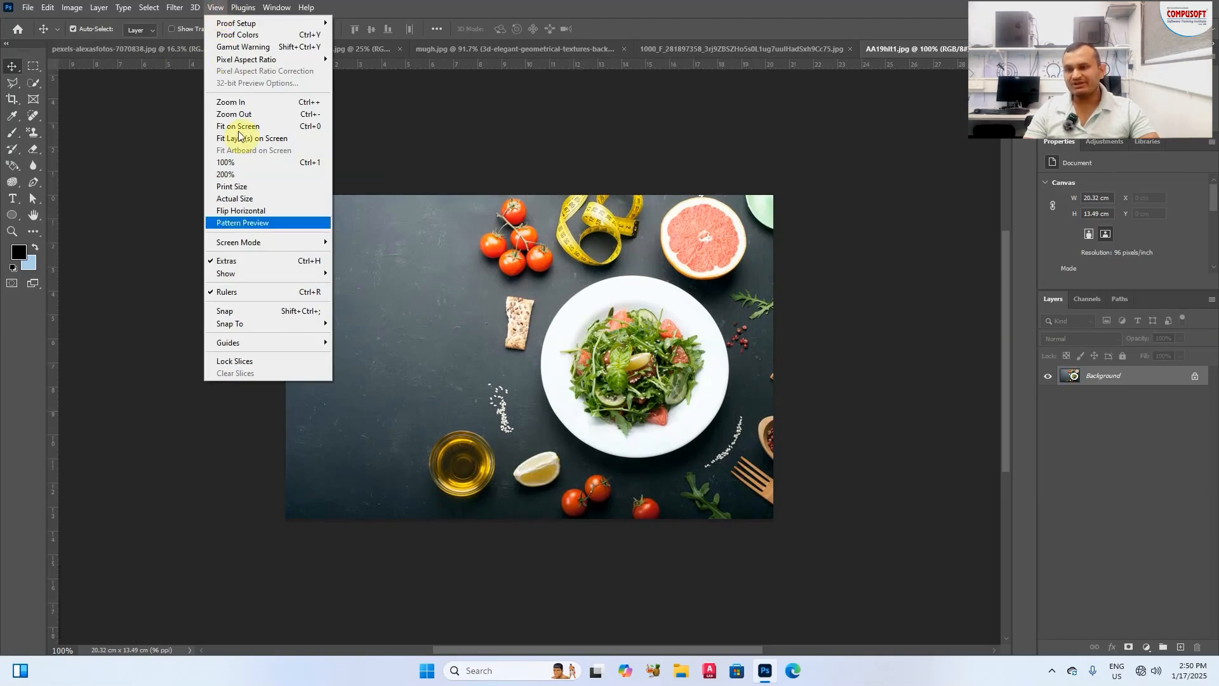
left_click(250, 291)
left_click(215, 7)
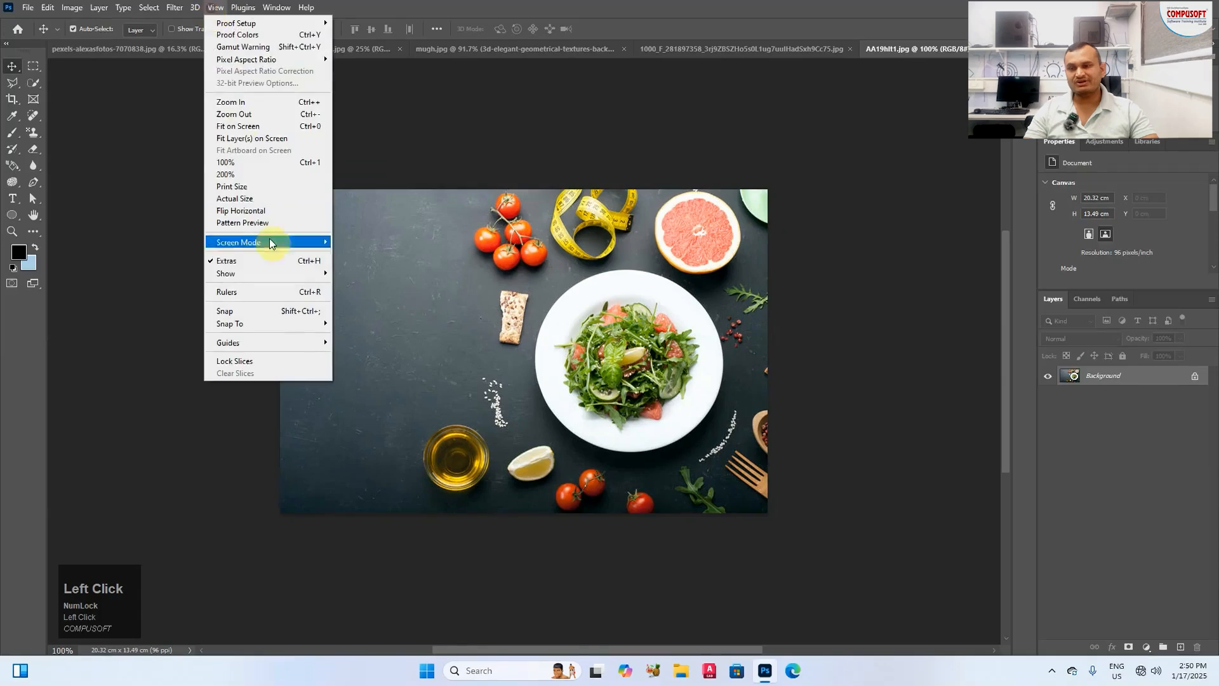
left_click(283, 293)
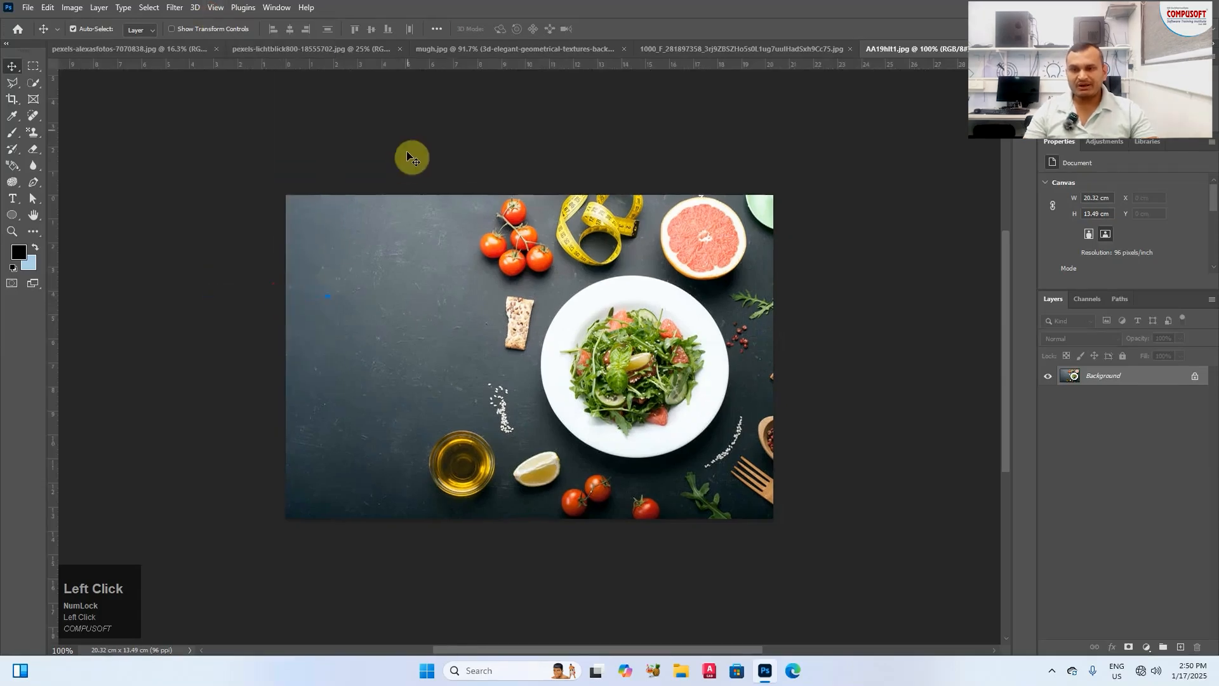
Step: Divide the salad photo with vertical guides at about 5.6, 11.2, 15.3 and 19.4 cm and horizontal guides at about 3.5, 9.6 and 13.3 cm
left_click_drag(431, 62, 438, 279)
left_click_drag(54, 189, 421, 207)
left_click_drag(58, 234, 556, 266)
left_click_drag(59, 188, 751, 201)
left_click_drag(56, 192, 654, 191)
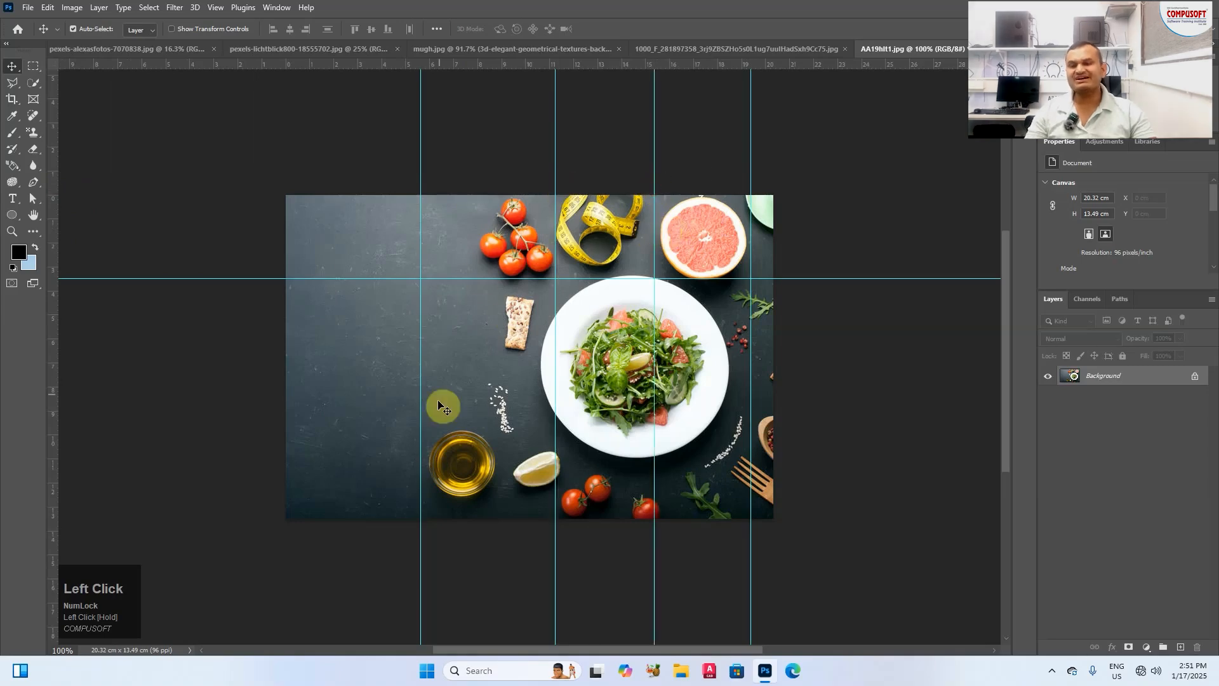
left_click_drag(293, 62, 425, 425)
left_click_drag(421, 64, 471, 516)
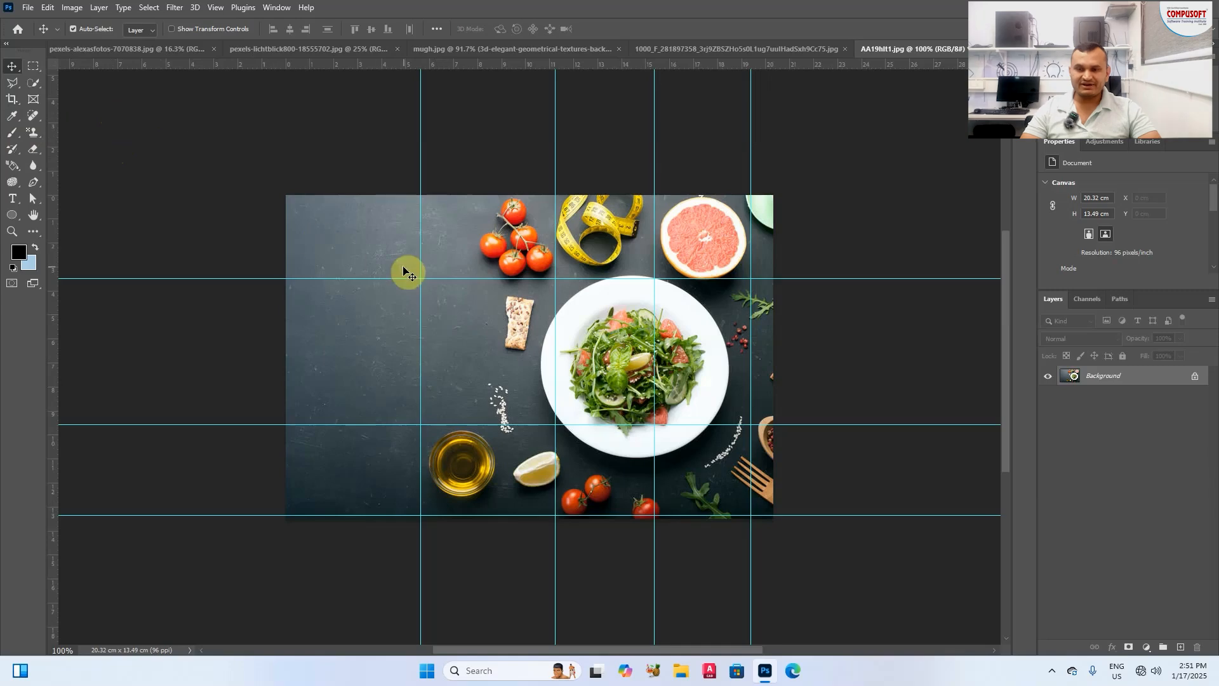
Step: Slice the salad photo along its guides with the Slice tool and draw a small extra slice over the plate's rim
left_click(14, 101)
right_click(14, 101)
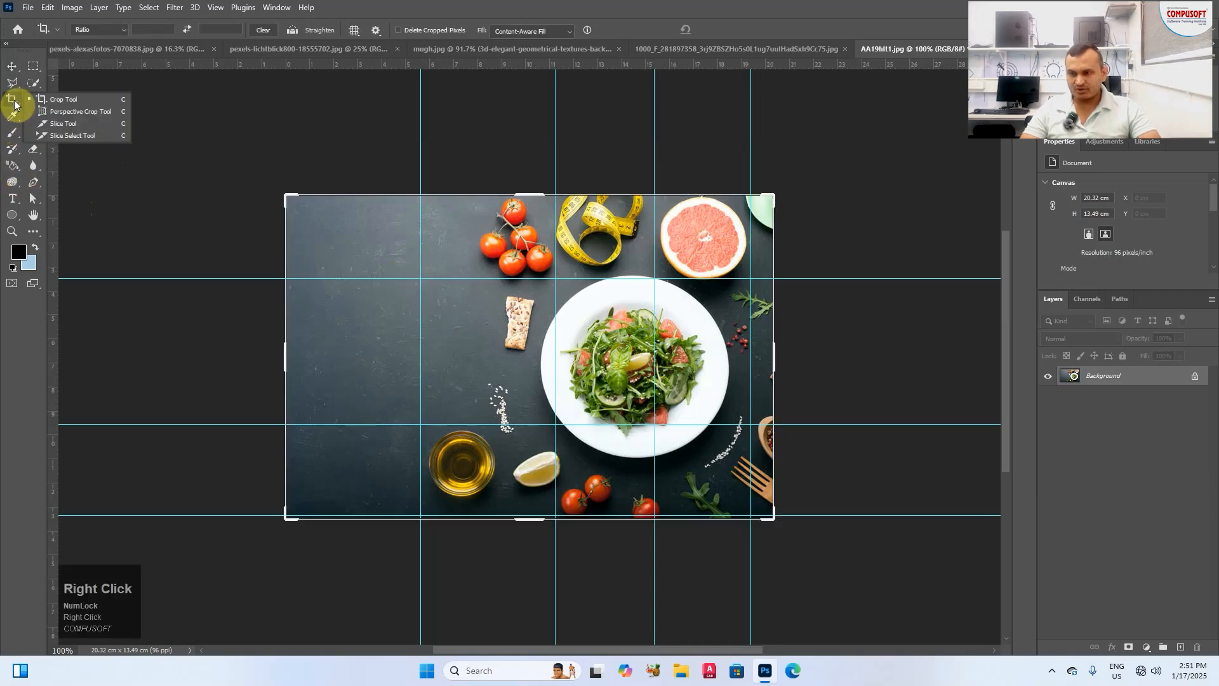
left_click(73, 122)
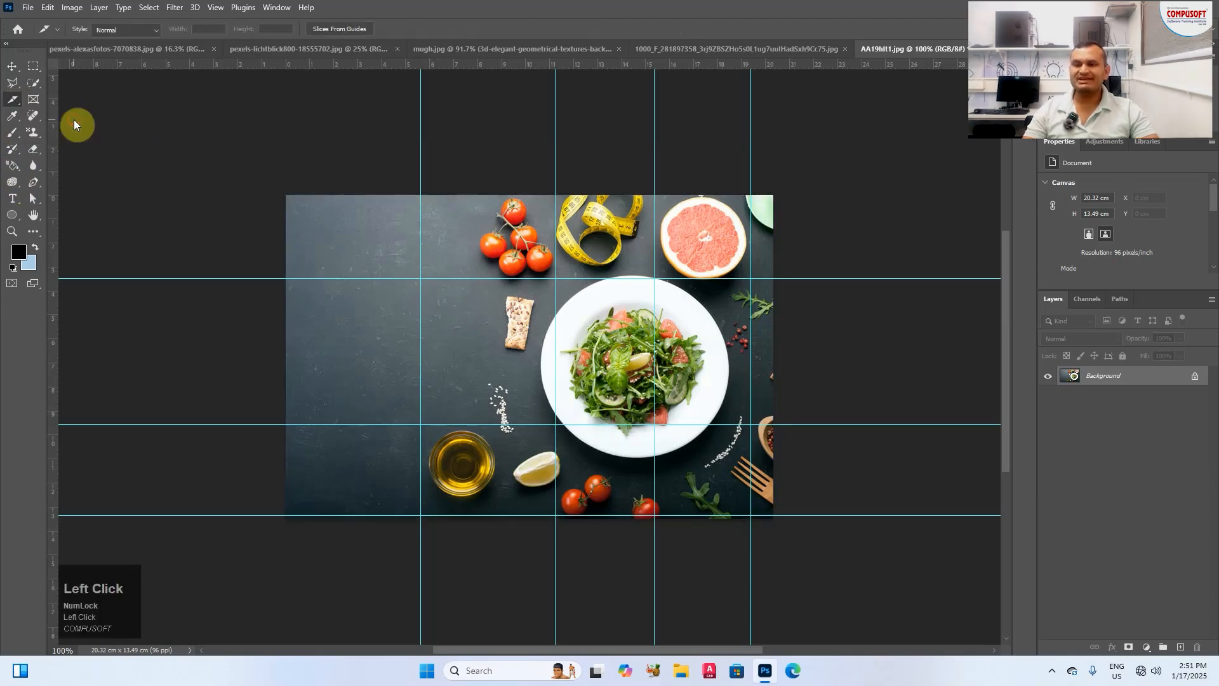
left_click(347, 31)
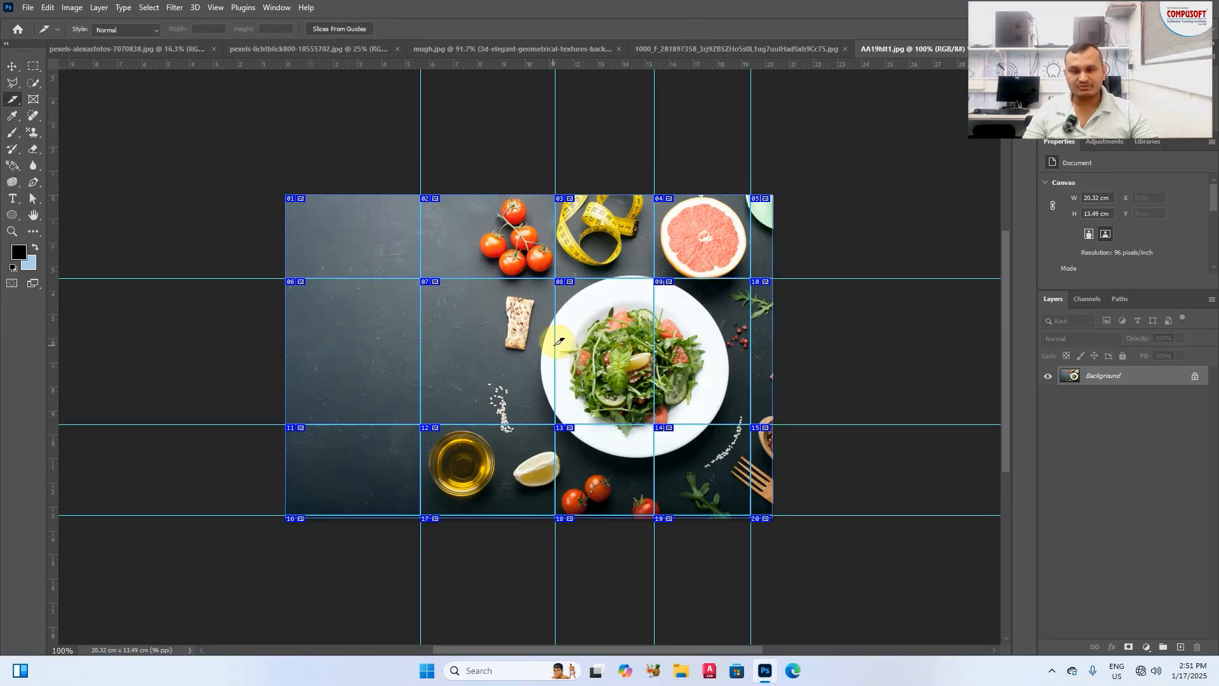
left_click_drag(536, 346, 563, 343)
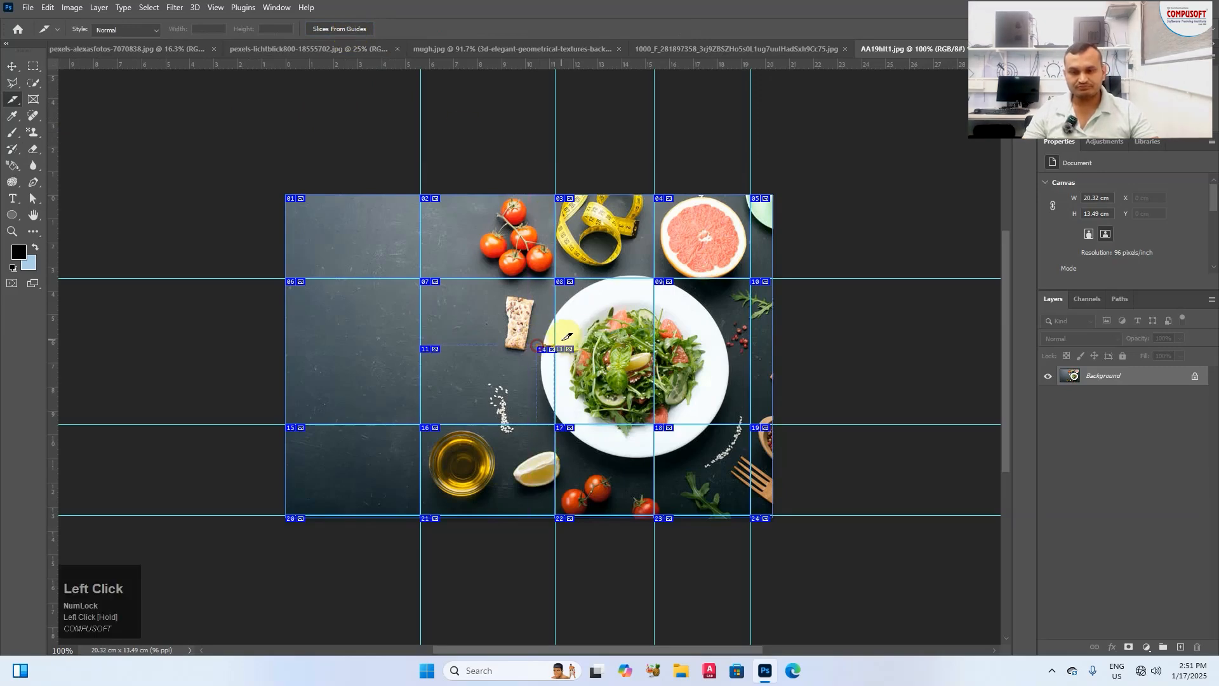
Step: Undo the extra slice, then use Slice Select to move the middle-row slice beside the plate left and the one over its right half right
key("ctrl+z")
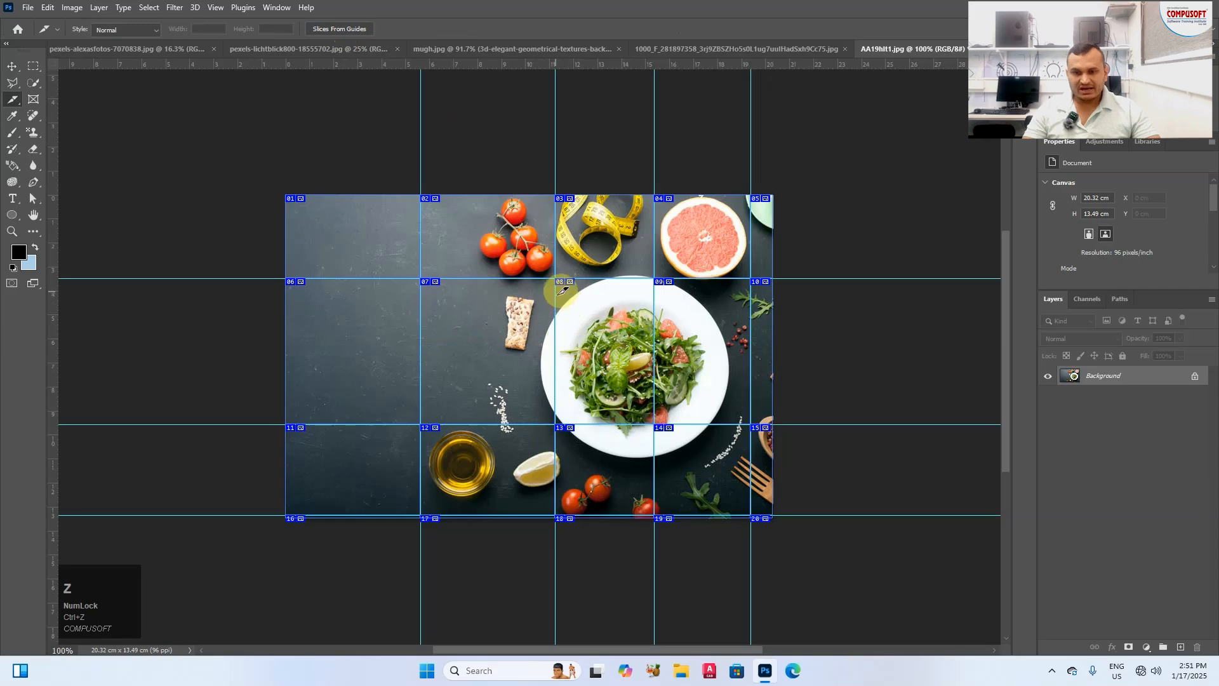
right_click(14, 99)
left_click(89, 135)
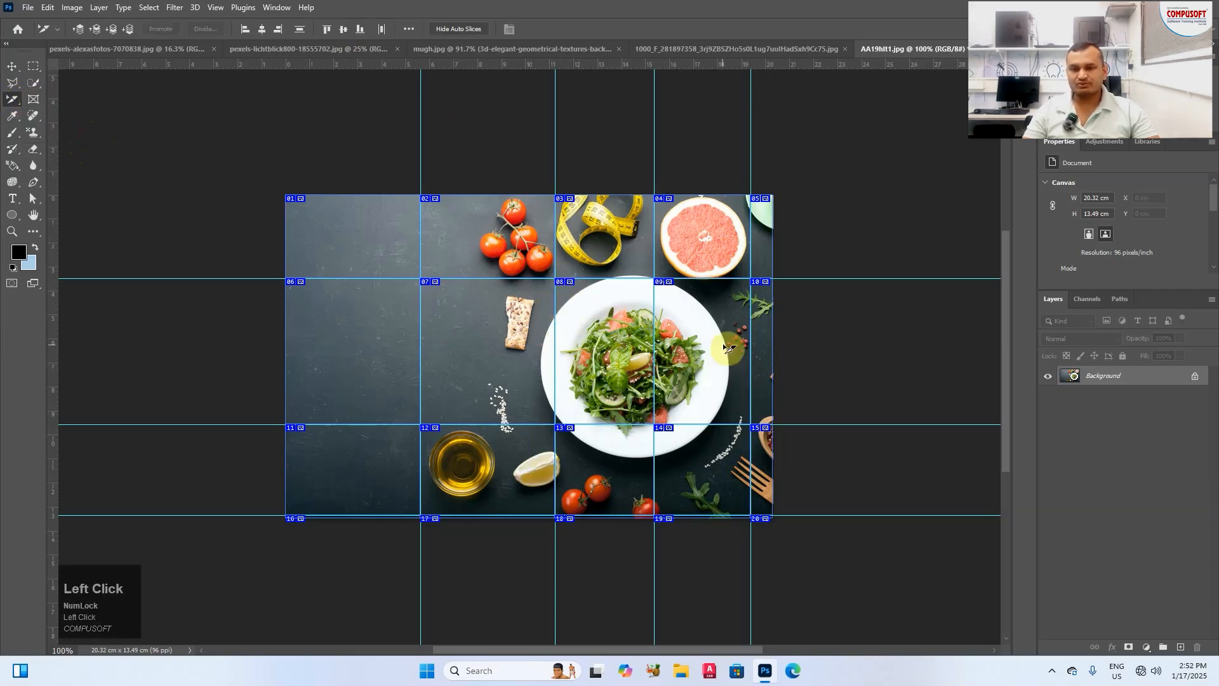
left_click_drag(571, 322, 534, 308)
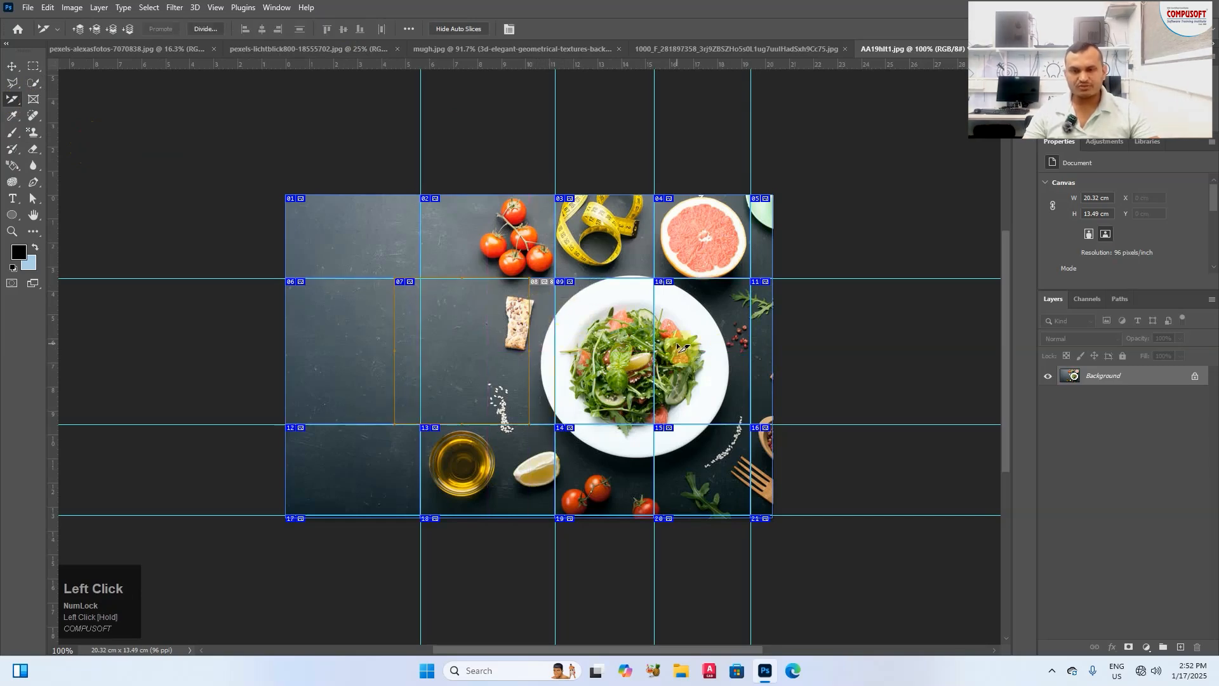
left_click_drag(657, 333, 735, 340)
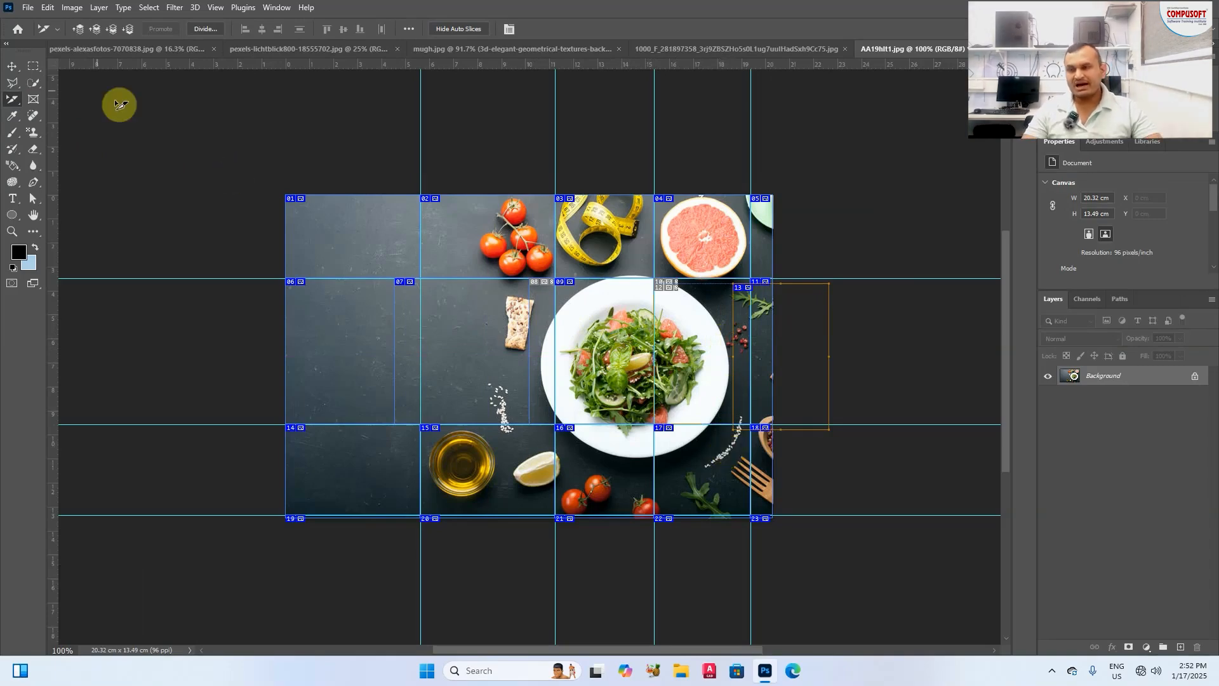
Step: Open the Save for Web (Legacy) export for the sliced salad photo
left_click(28, 8)
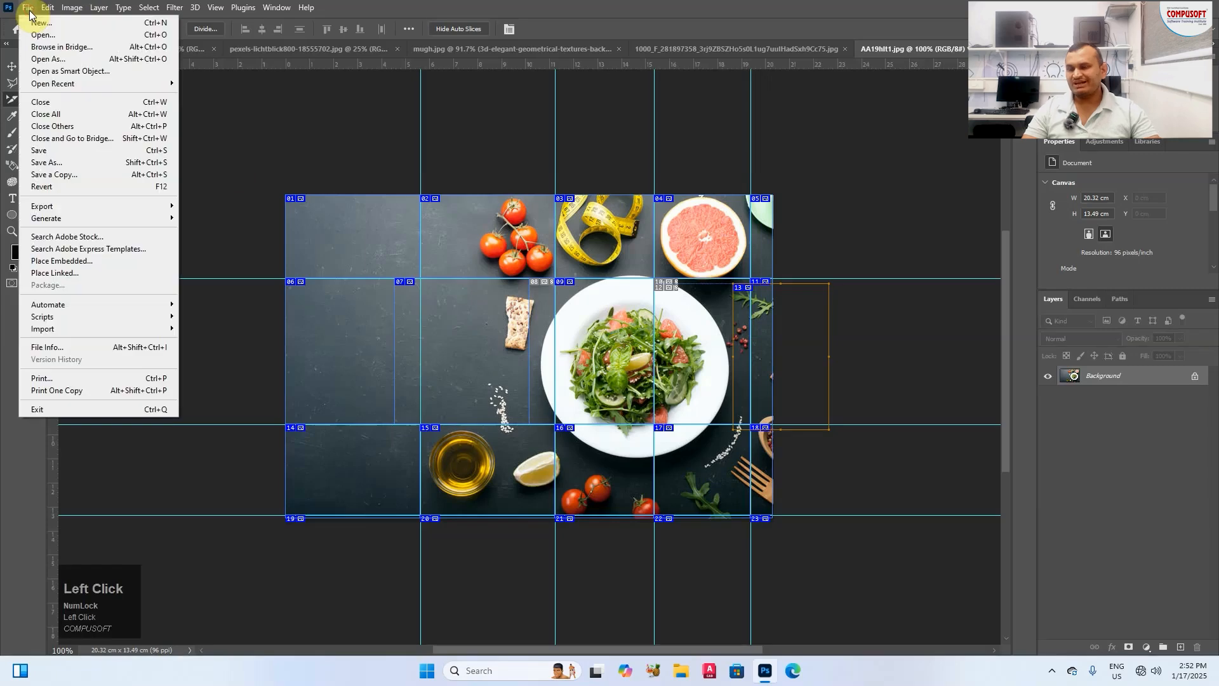
mouse_move(97, 206)
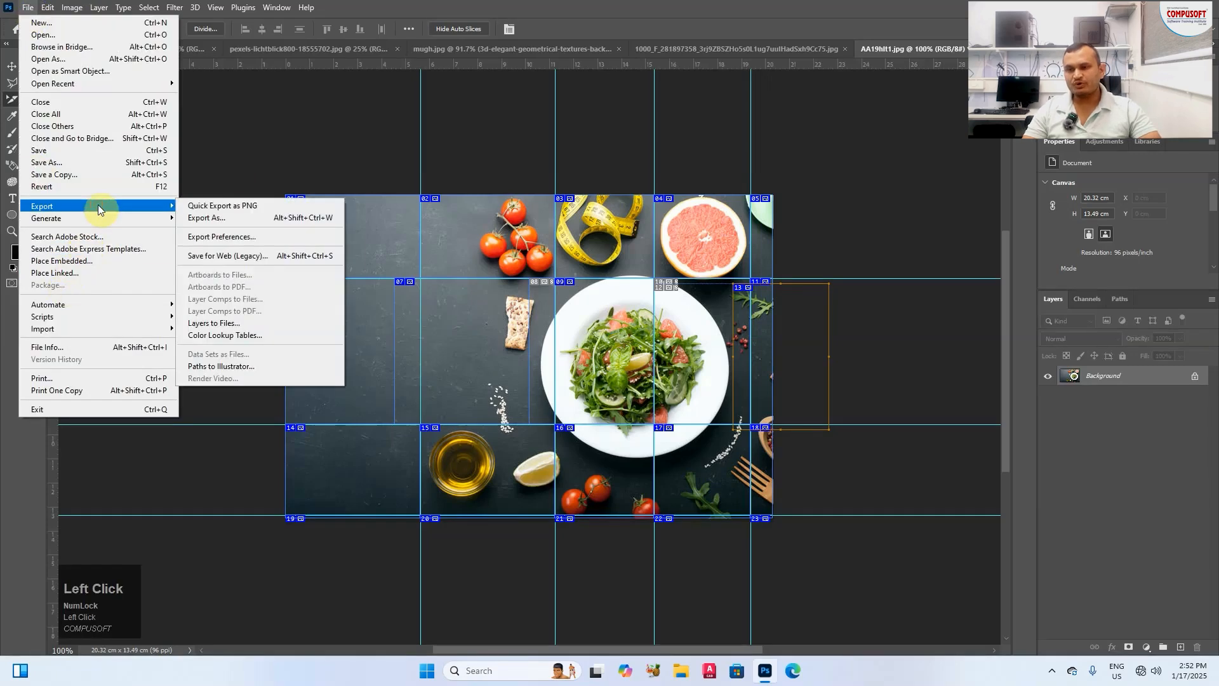
left_click(227, 255)
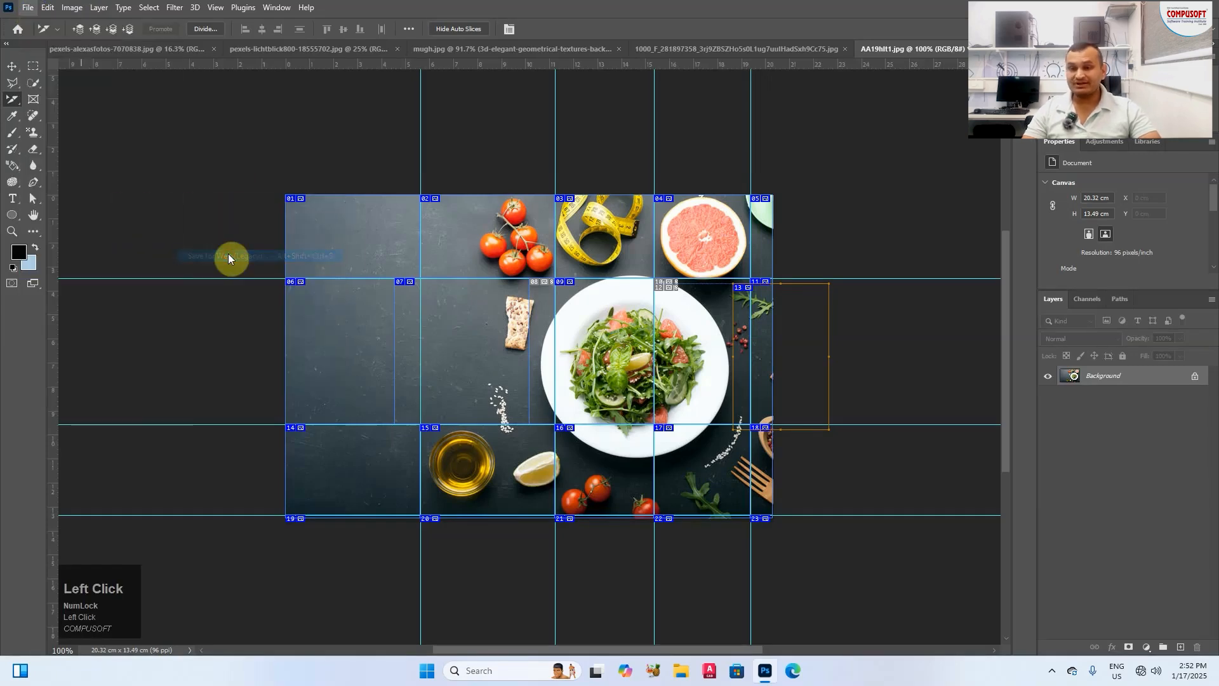
left_click(1092, 40)
left_click(1092, 40)
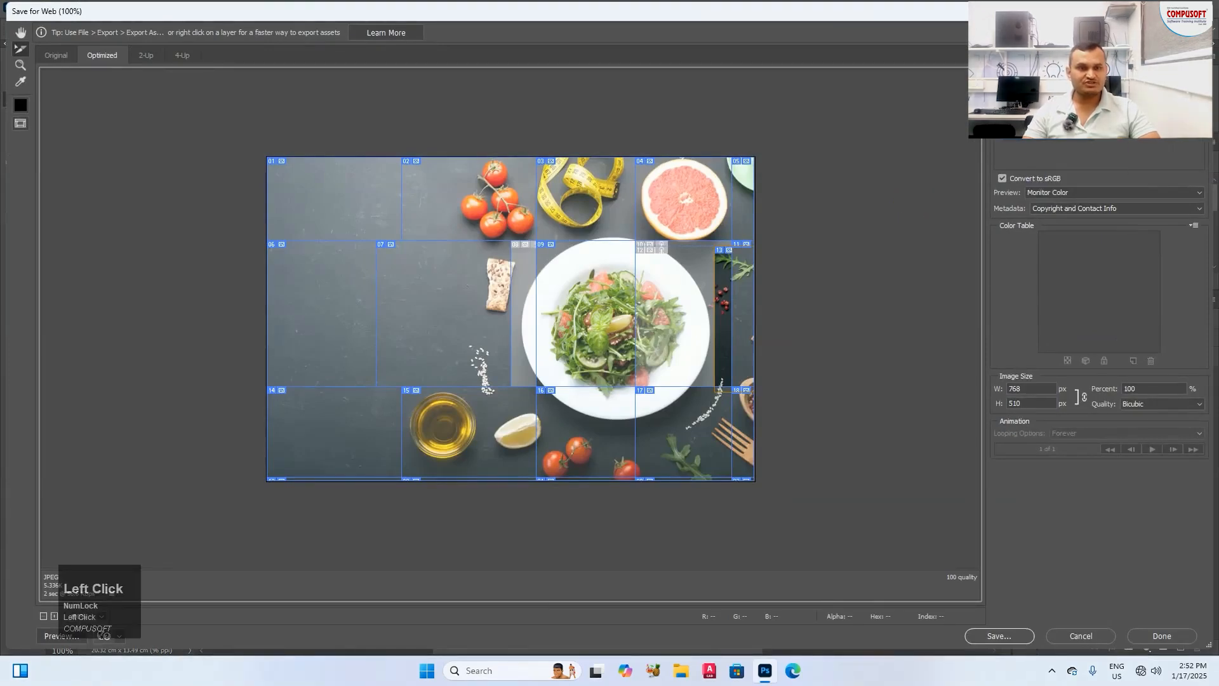
Step: Save all slices to the Desktop in Images Only format under the name AA19hlt1
left_click(991, 635)
left_click(42, 121)
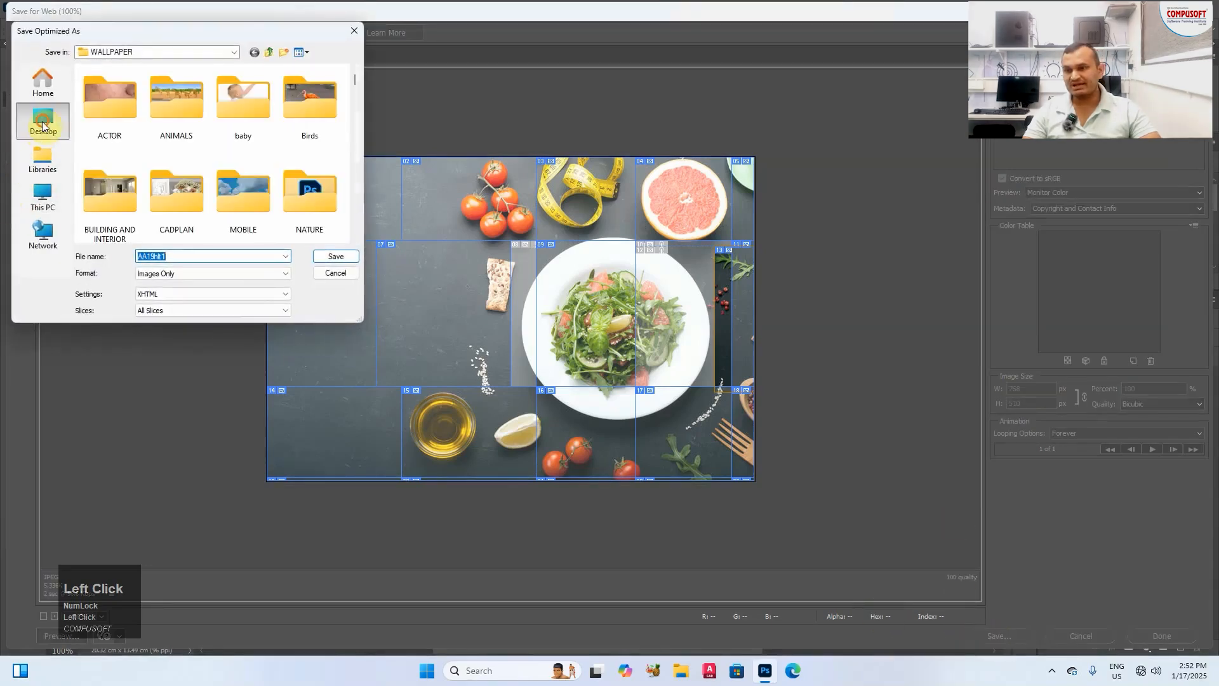
scroll(154, 149, "down", 2)
scroll(155, 148, "down", 4)
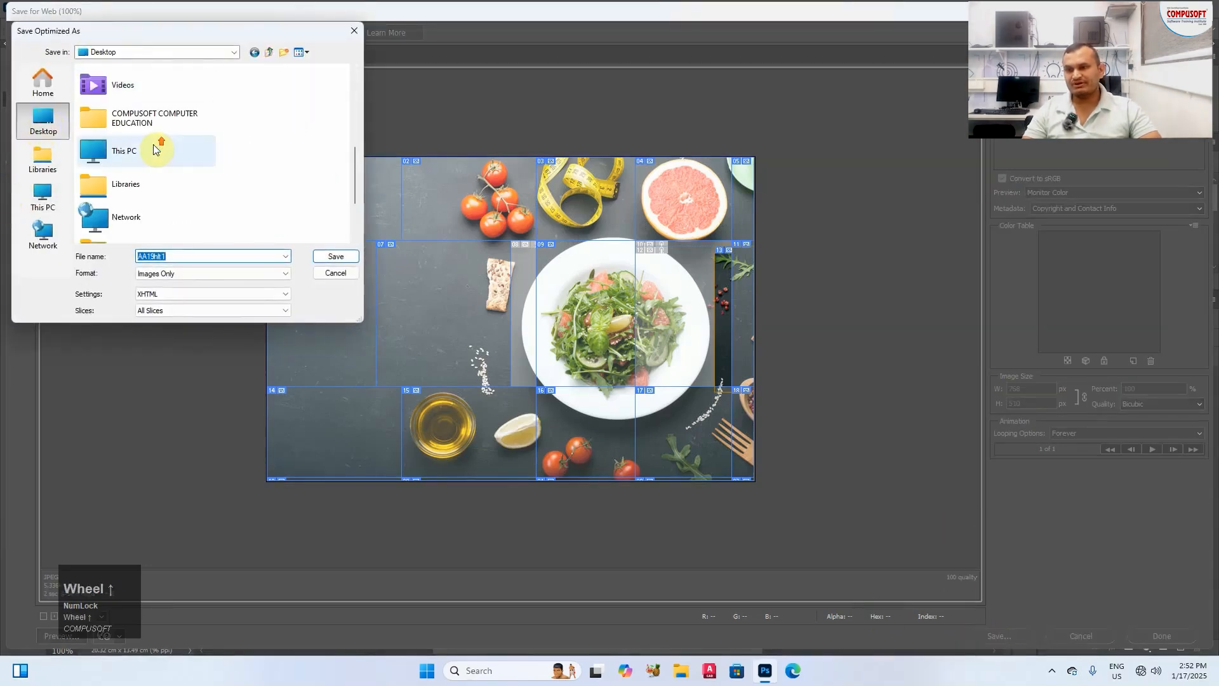
left_click(130, 159)
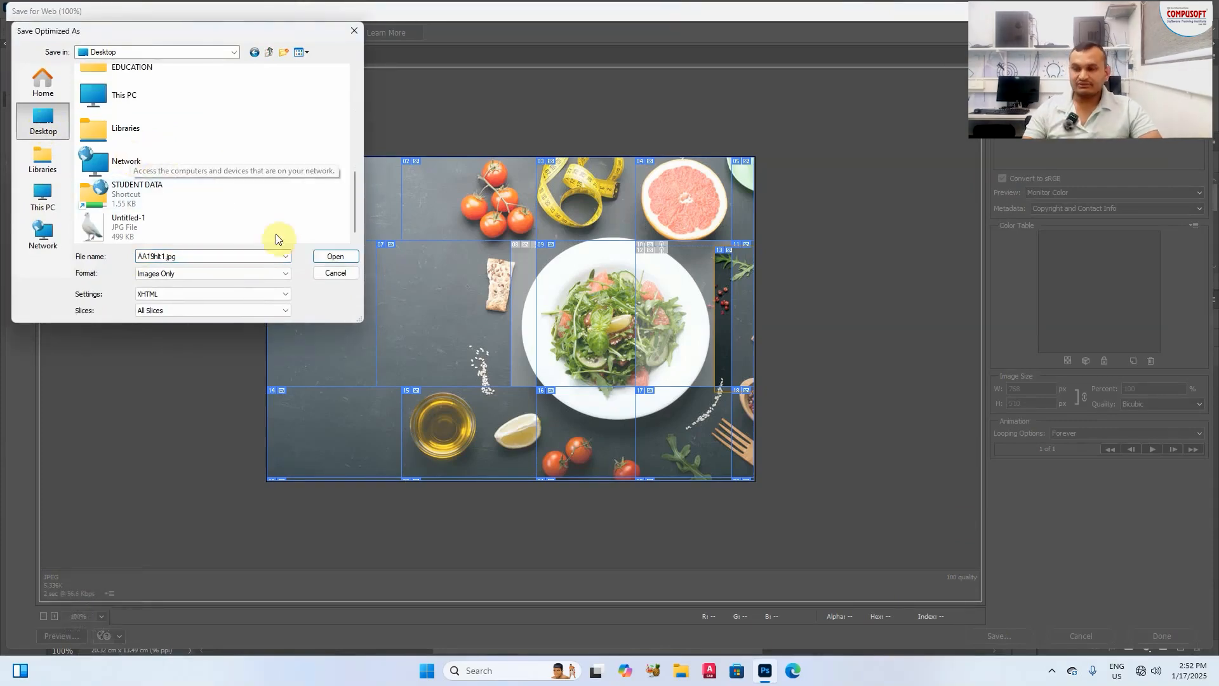
left_click(348, 261)
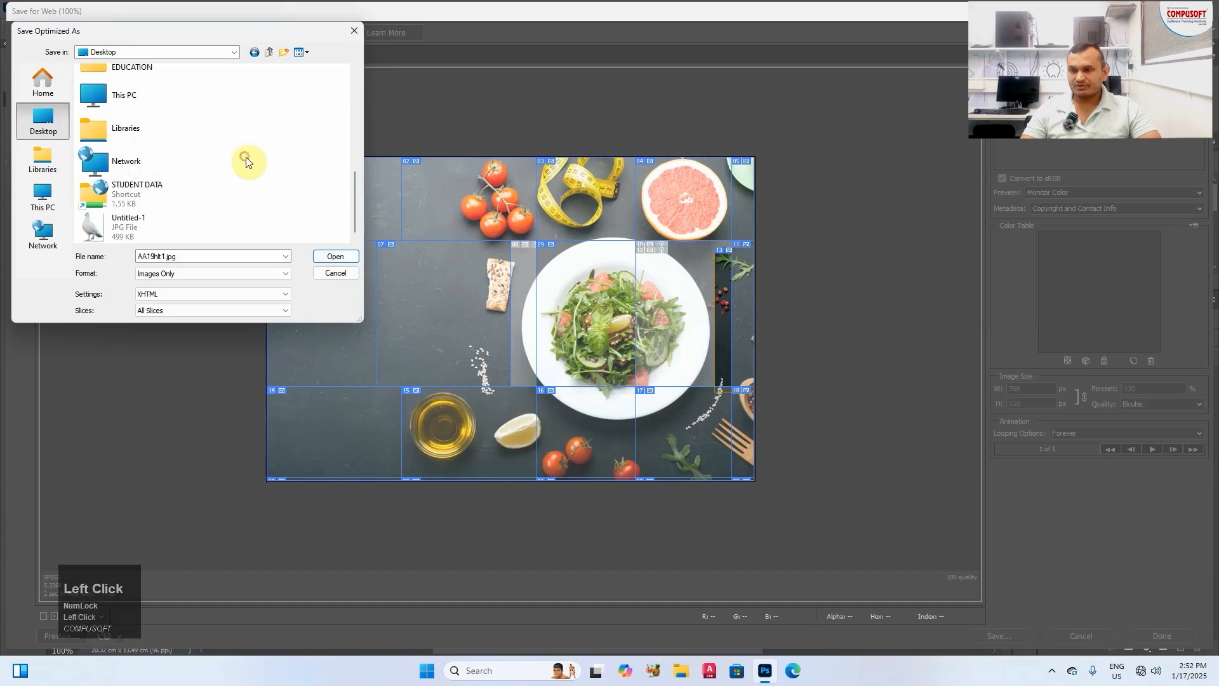
left_click(311, 256)
left_click(42, 120)
left_click(330, 254)
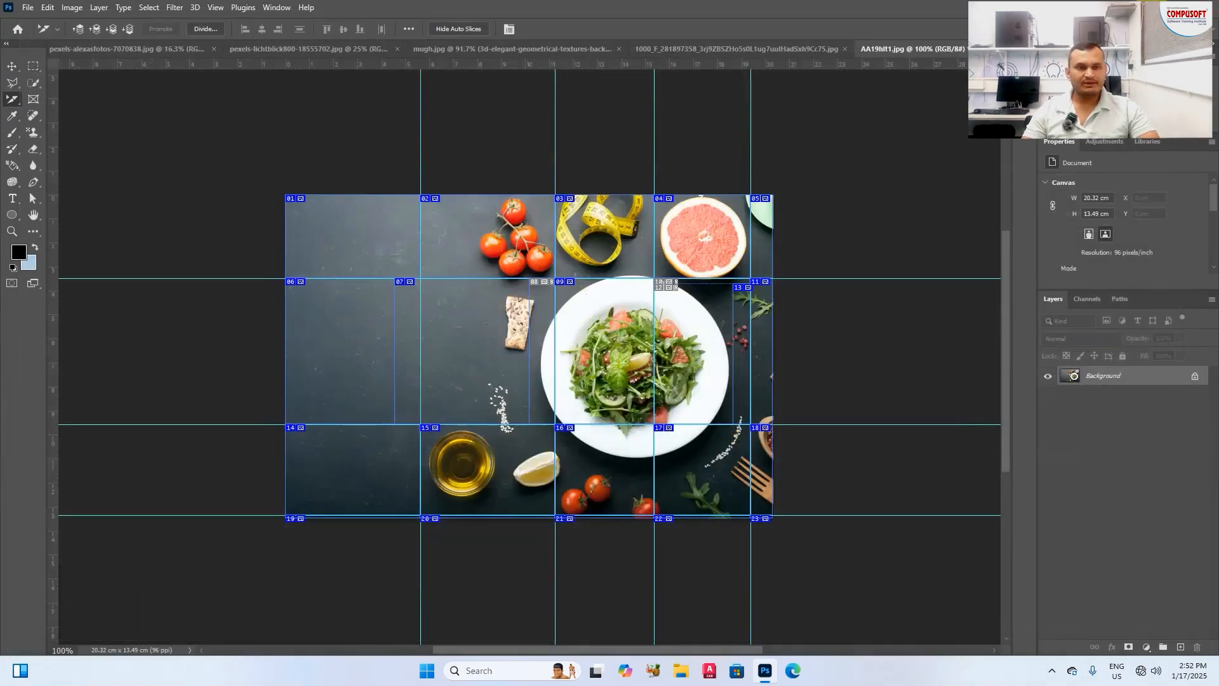
Step: Minimise Photoshop and open the exported images folder from the desktop in a maximised window
left_click(1148, 6)
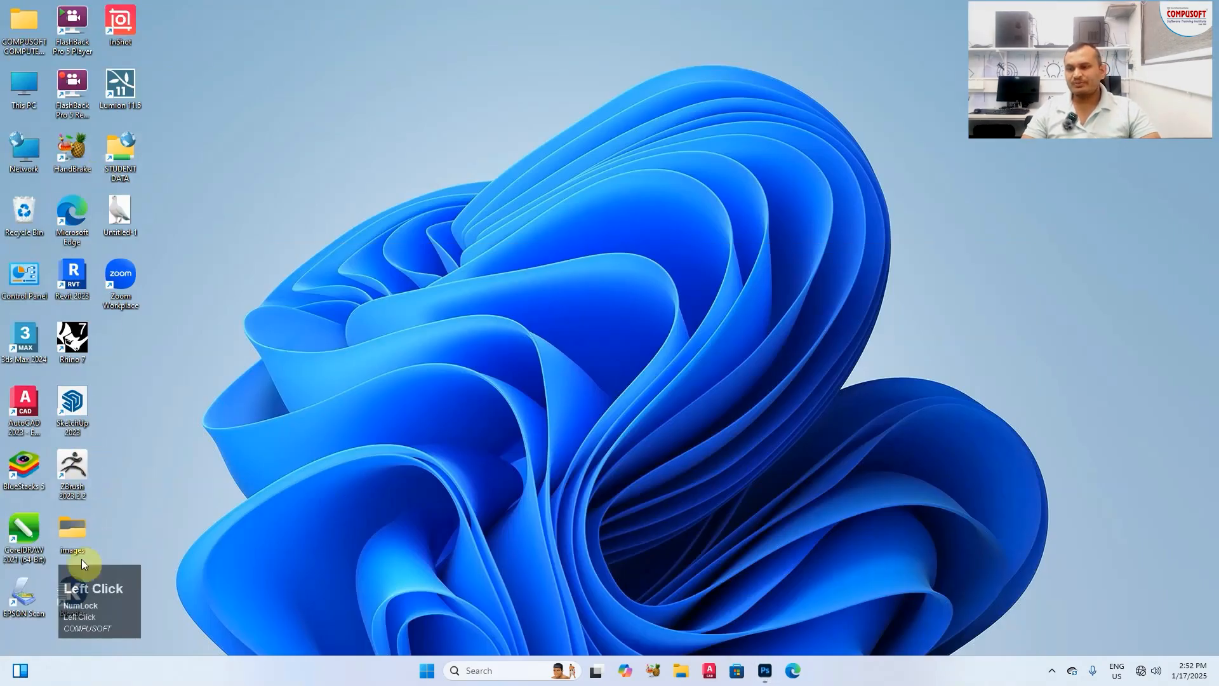
double_click(68, 534)
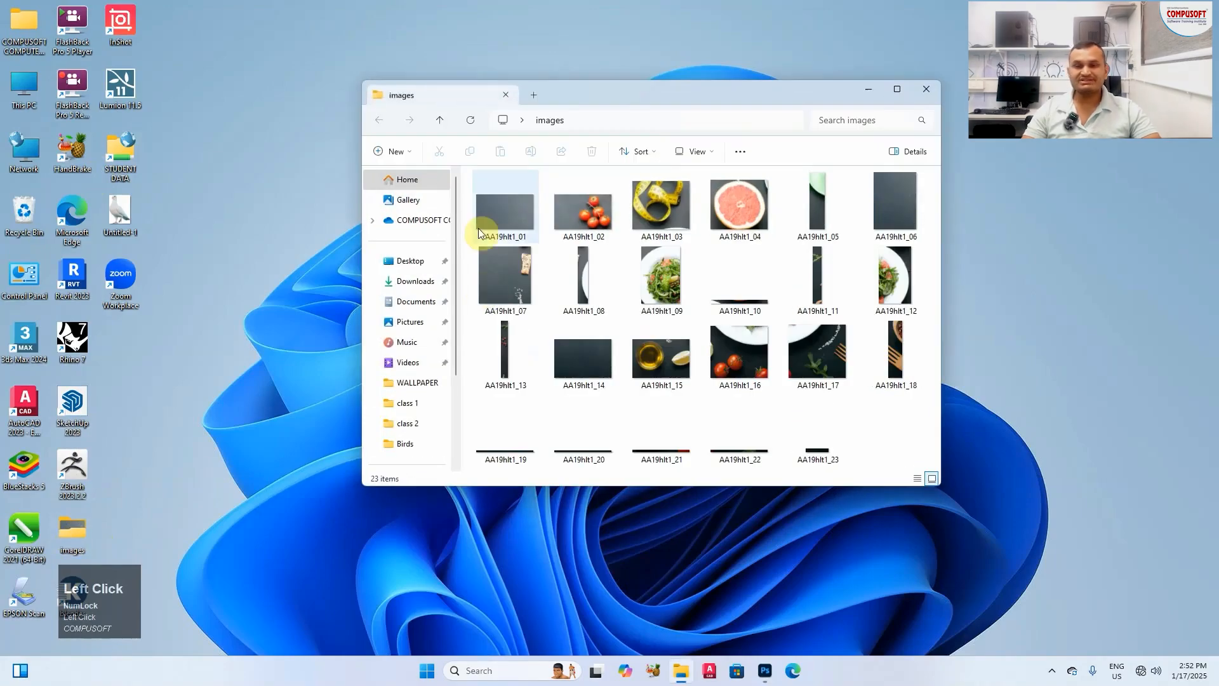
left_click(901, 88)
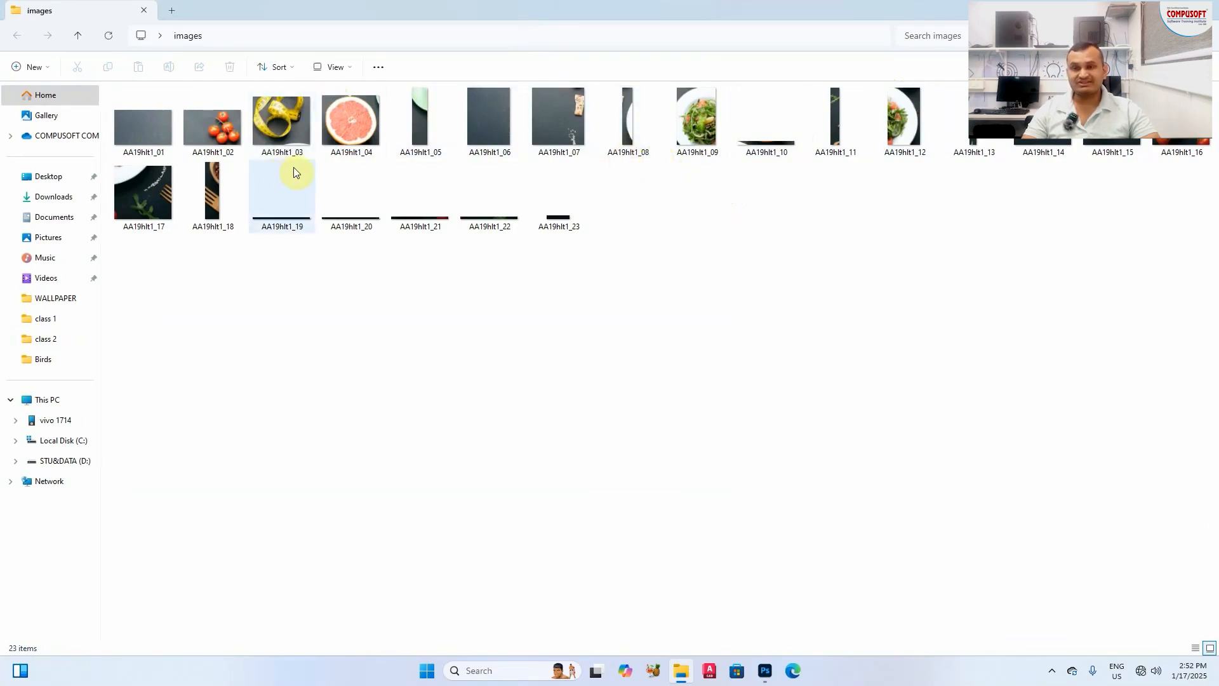
Step: Examine the exported slice images in the folder one by one
left_click(158, 138)
left_click(199, 140)
left_click(269, 131)
left_click(327, 126)
left_click(416, 124)
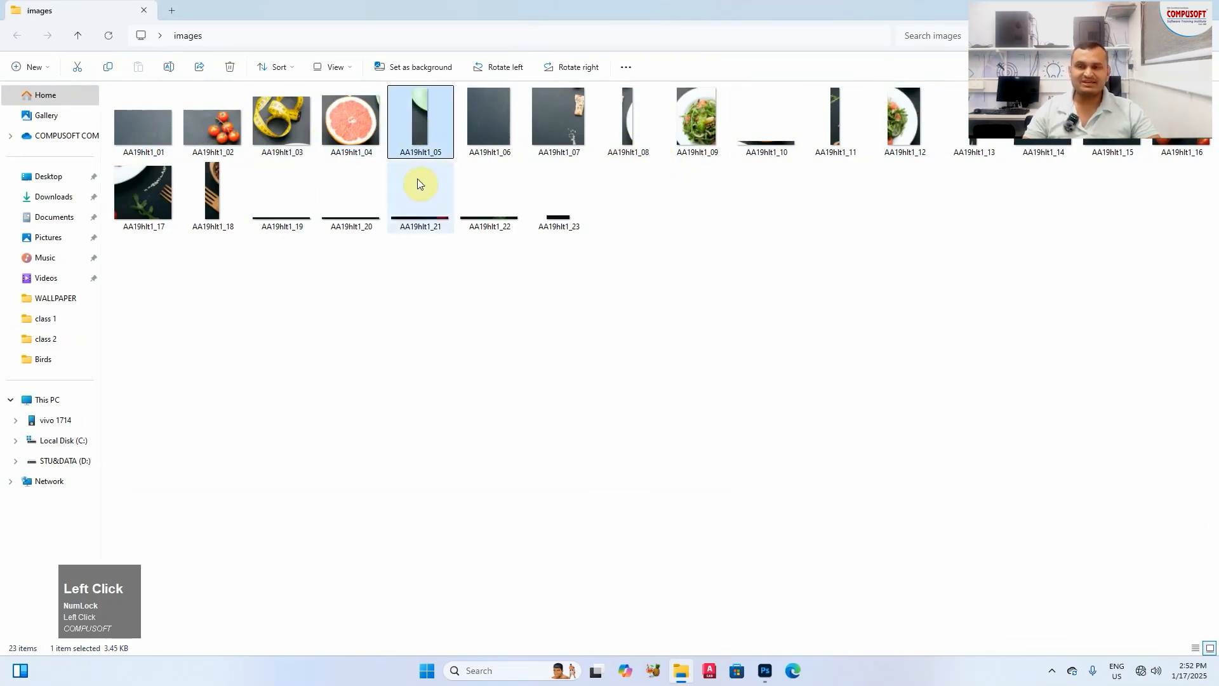
left_click(494, 148)
left_click(611, 121)
left_click(547, 136)
left_click(705, 121)
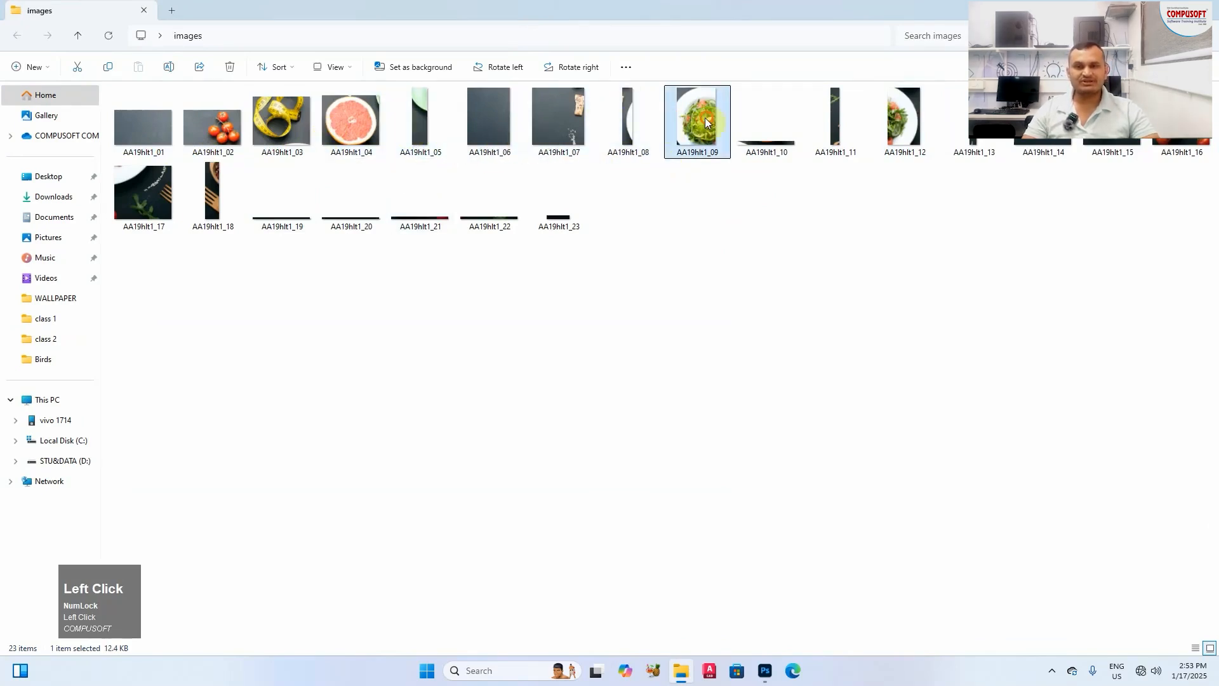
left_click(846, 114)
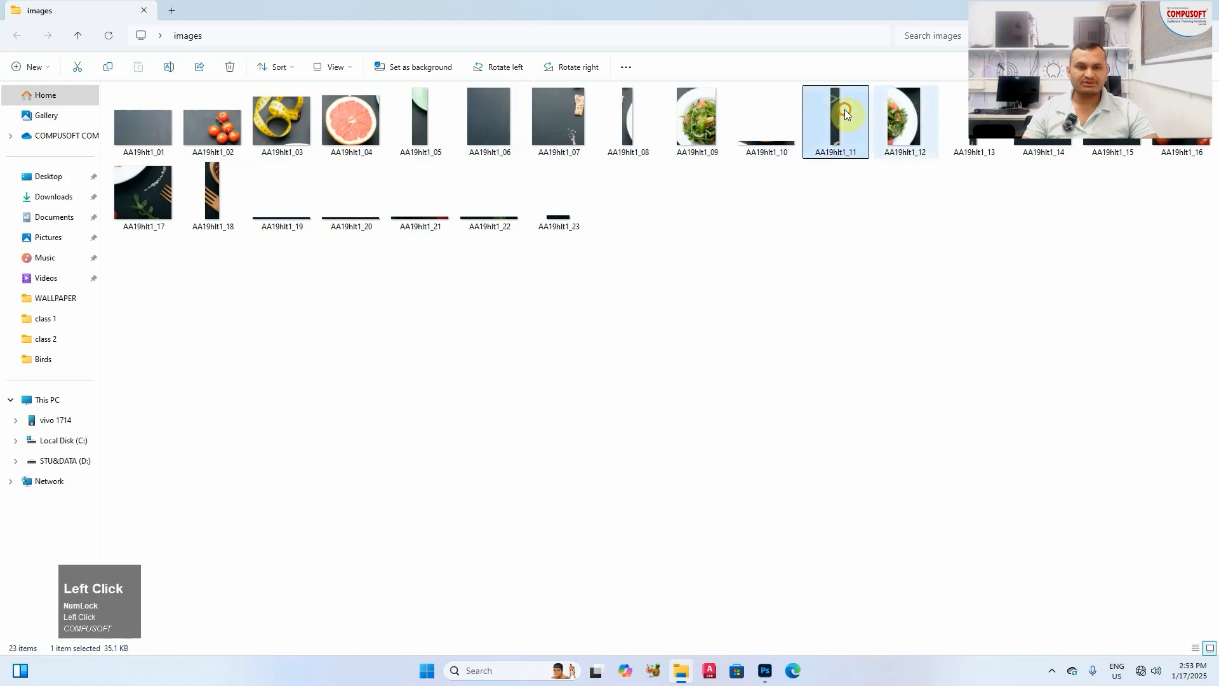
Step: Delete the unwanted slice images, keeping only AA19hlt1_02, AA19hlt1_04 and AA19hlt1_15
left_click_drag(1181, 177, 1184, 121)
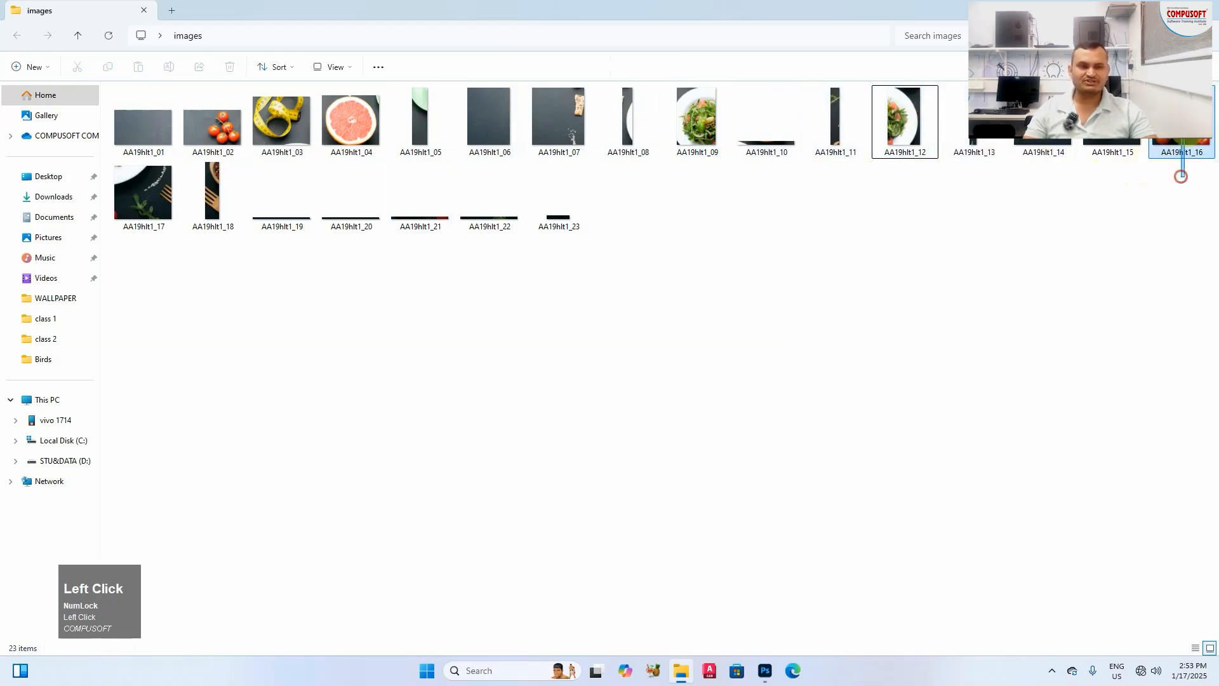
key("Delete")
left_click_drag(1076, 187, 392, 101)
key("Delete")
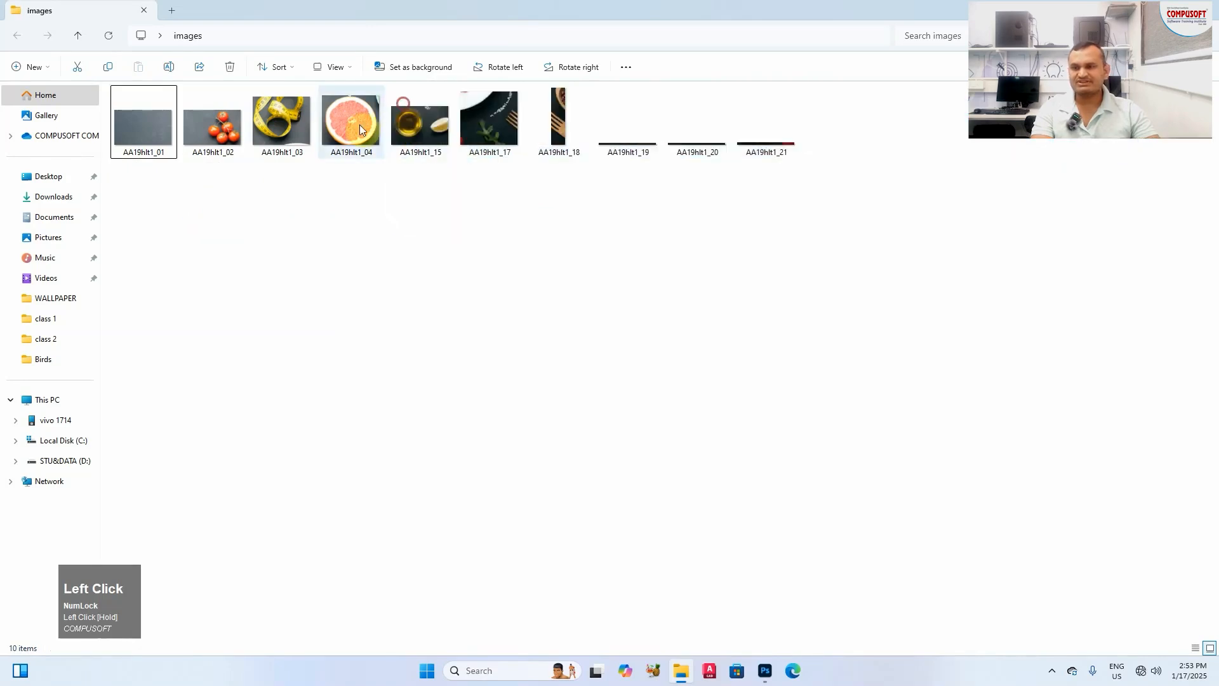
left_click(281, 149)
key("Delete")
left_click(144, 153)
key("Delete")
left_click_drag(468, 206, 339, 100)
key("Delete")
left_click_drag(669, 193, 356, 124)
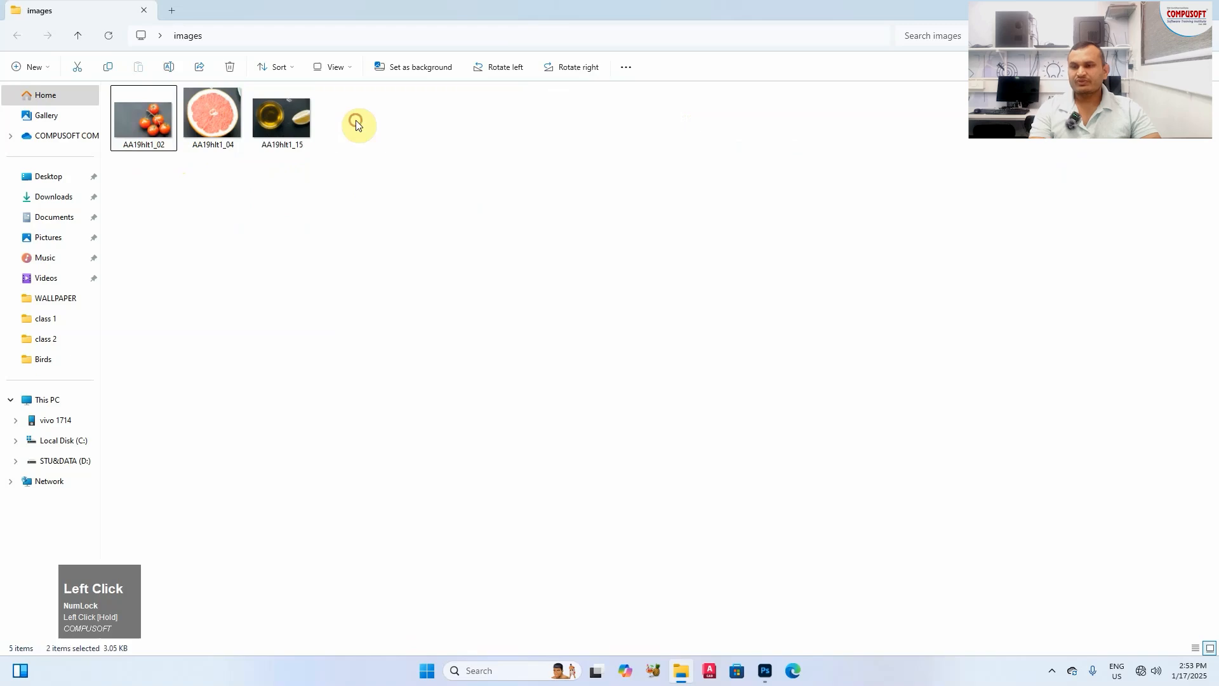
Step: View the tomato slice AA19hlt1_02, then close the image and the images folder
left_click(178, 125)
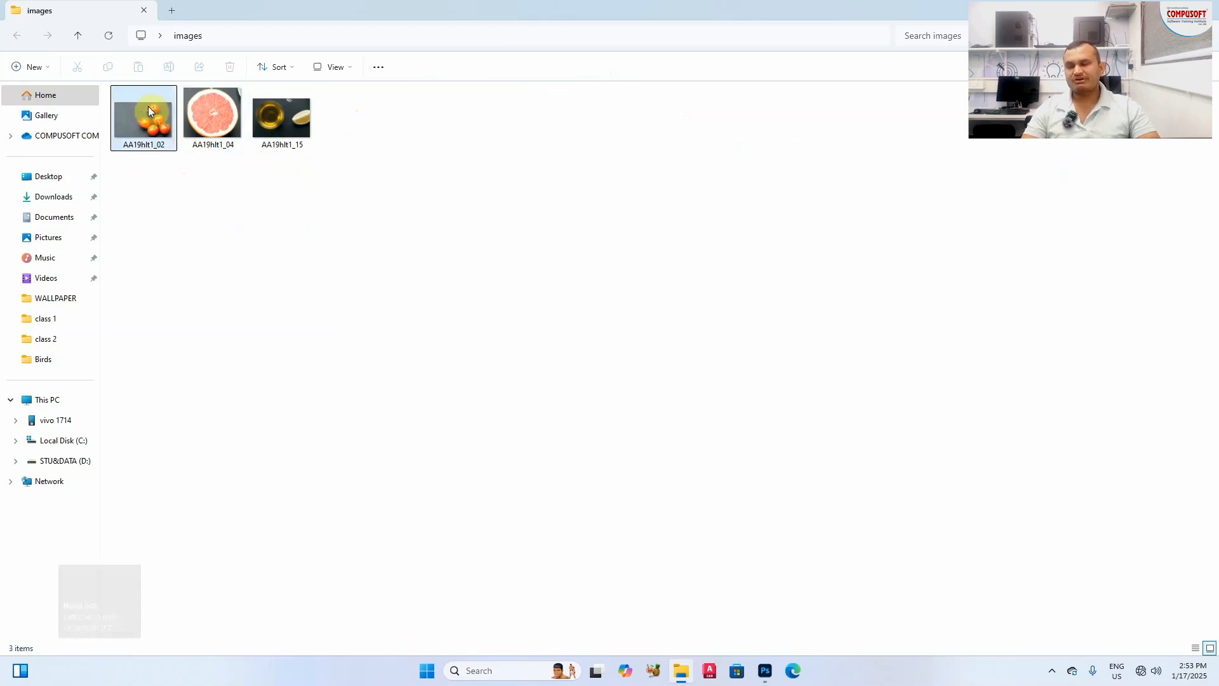
left_click(147, 118)
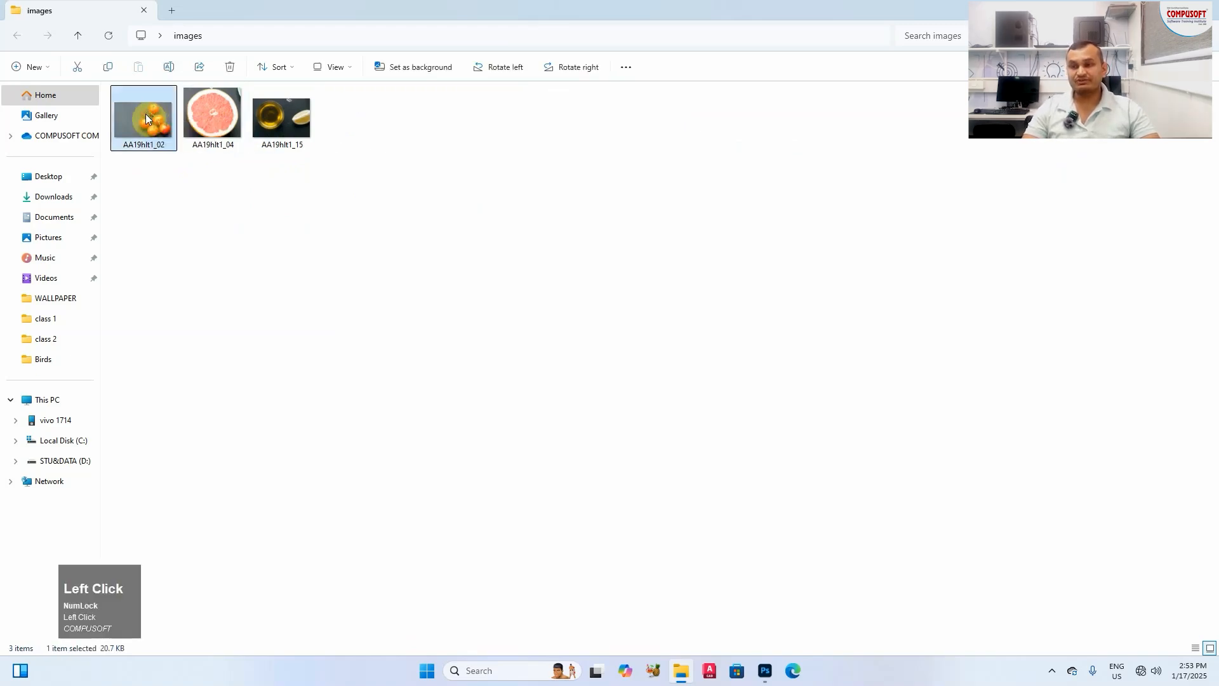
double_click(146, 119)
left_click(1010, 135)
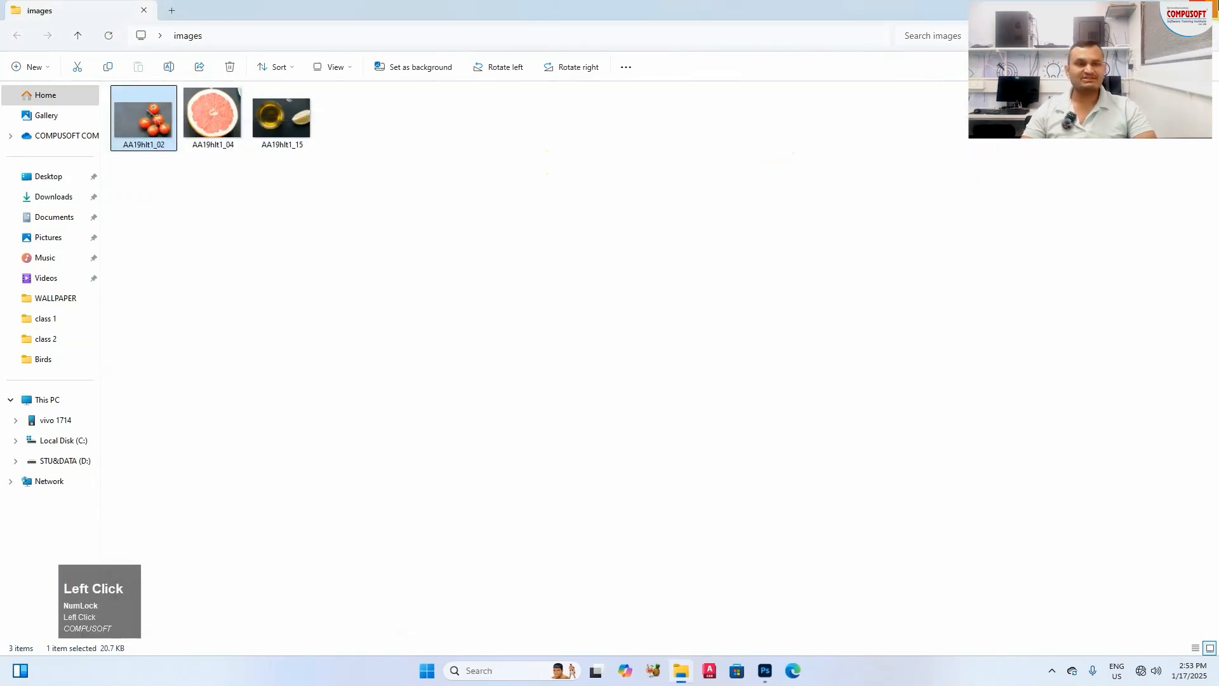
left_click(1213, 13)
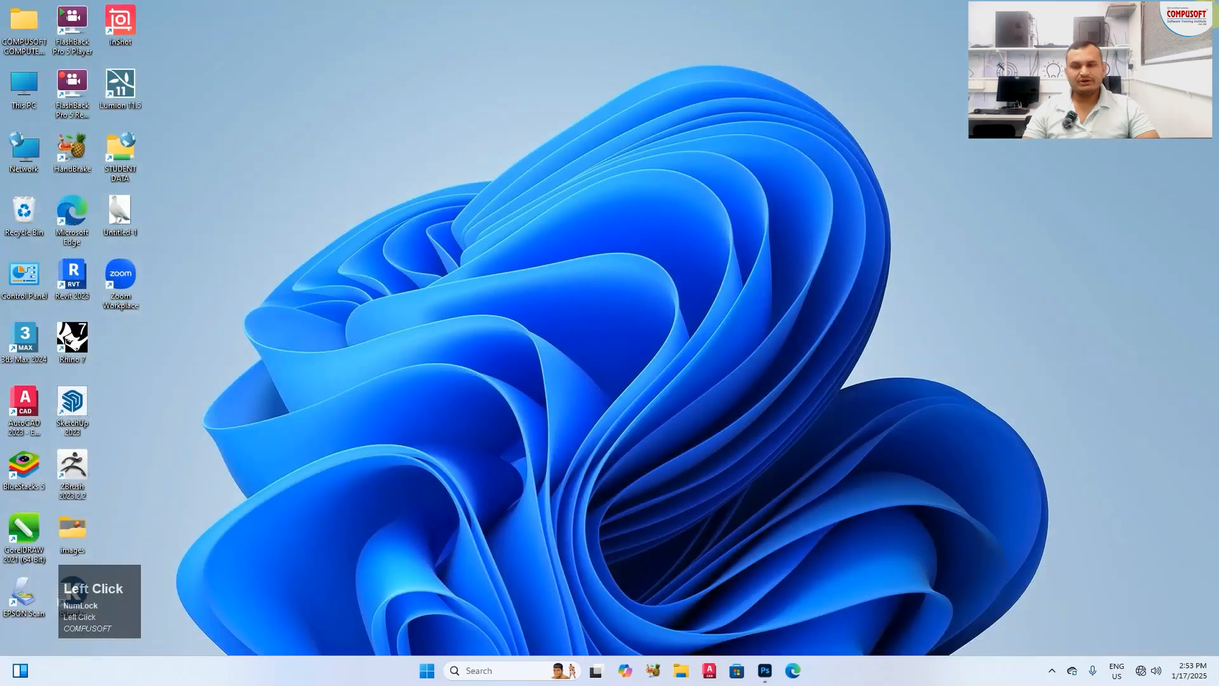